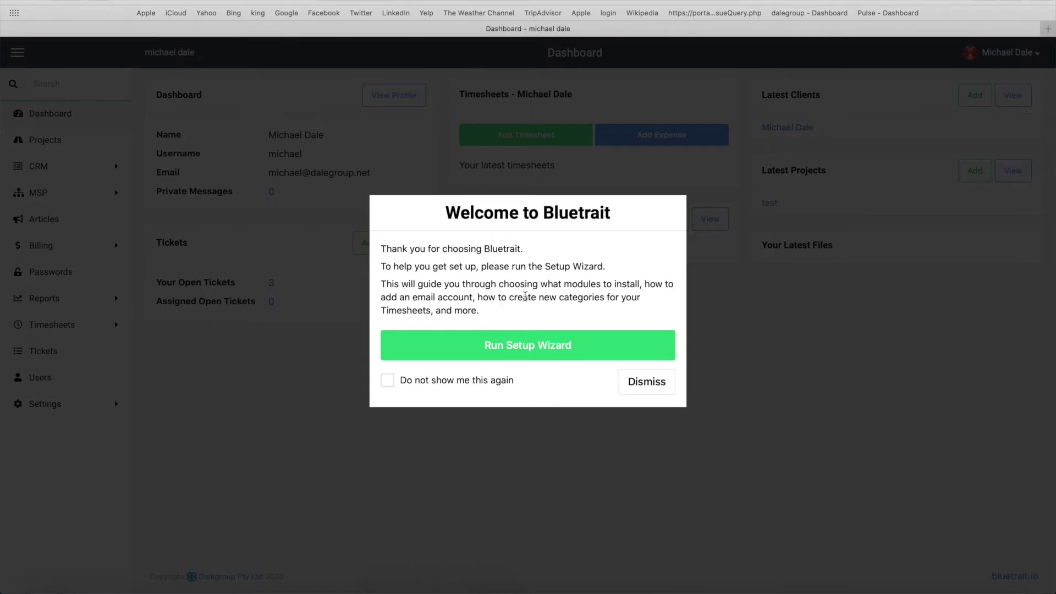
# Run the setup wizard, keeping the Australia/Sydney timezone and $ sign, and skip adding a user
pyautogui.click(519, 347)
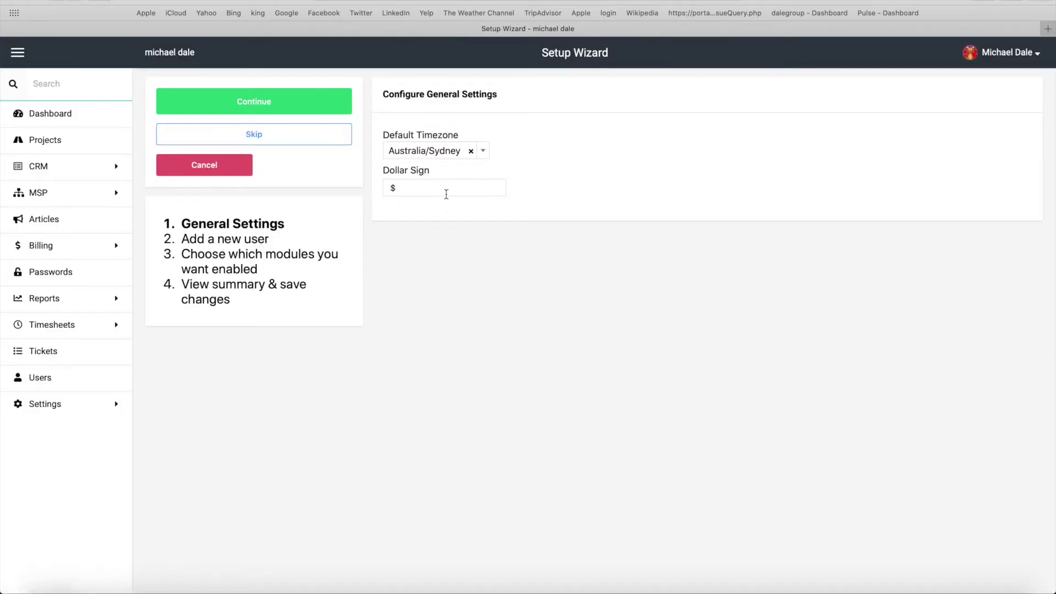
pyautogui.click(329, 108)
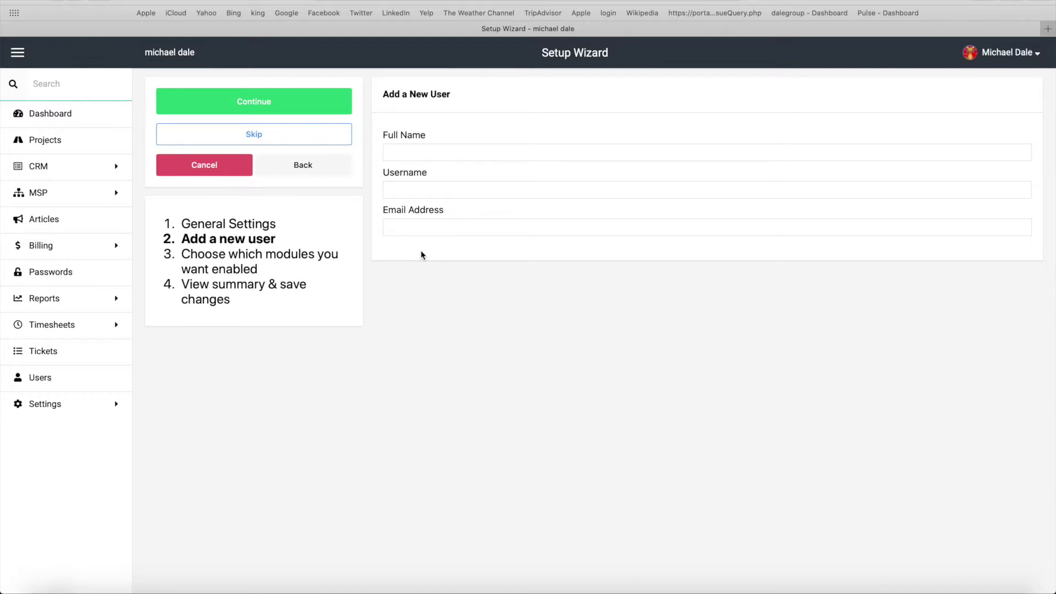
pyautogui.click(316, 144)
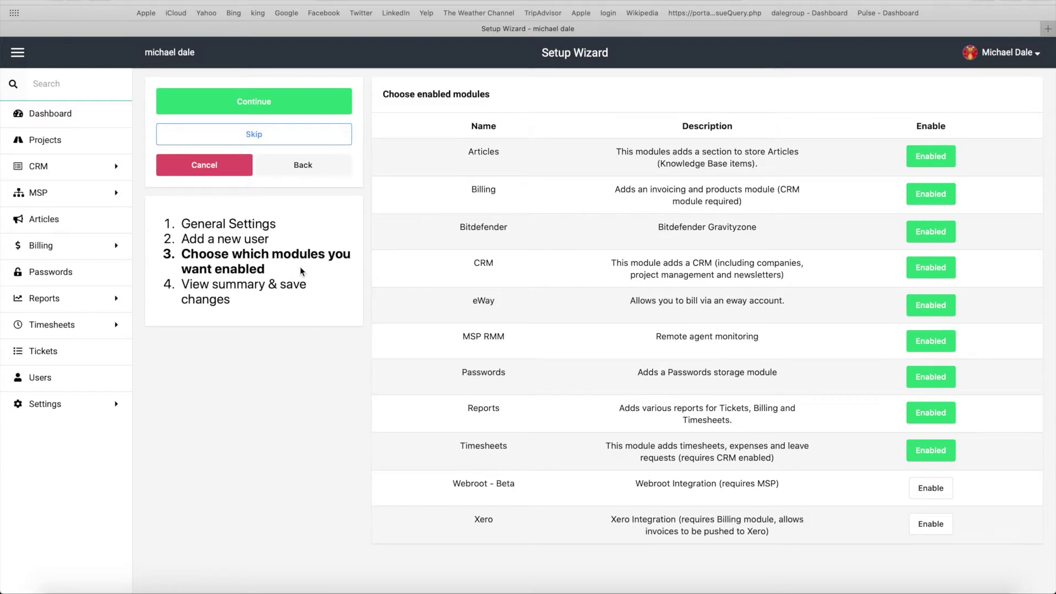
# Save the wizard settings with the nine modules enabled and confirm the change
pyautogui.click(297, 104)
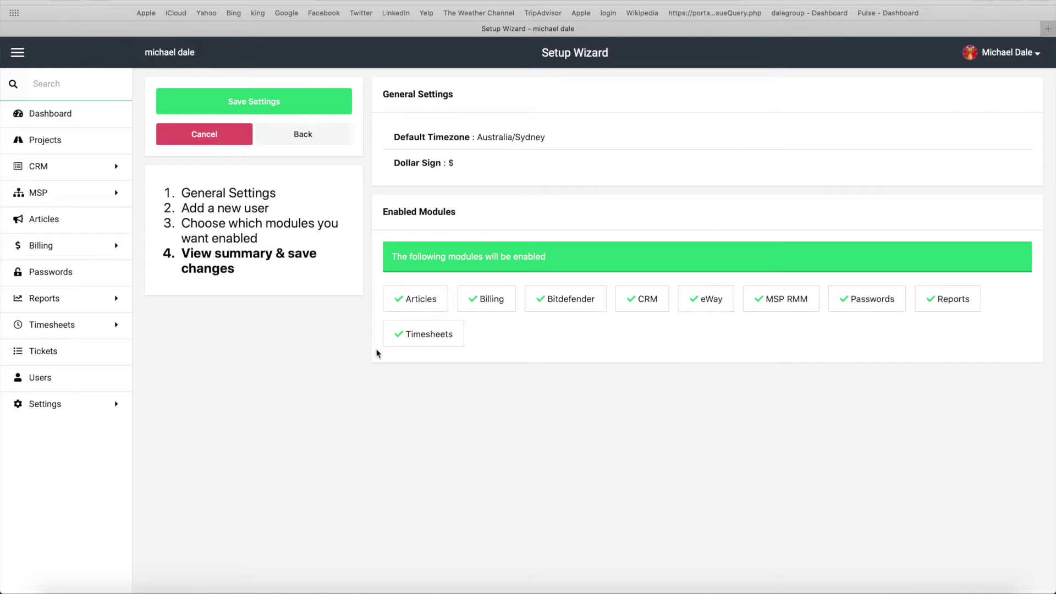
pyautogui.click(297, 104)
pyautogui.click(641, 307)
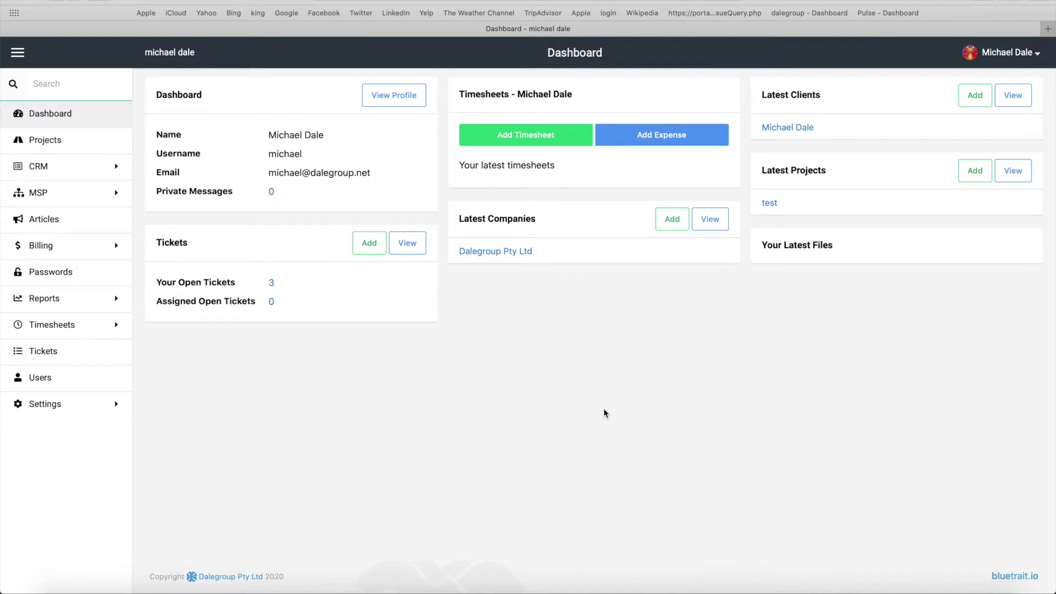
# From your profile, open the two-factor authentication setup and focus the verification-code field
pyautogui.click(1009, 61)
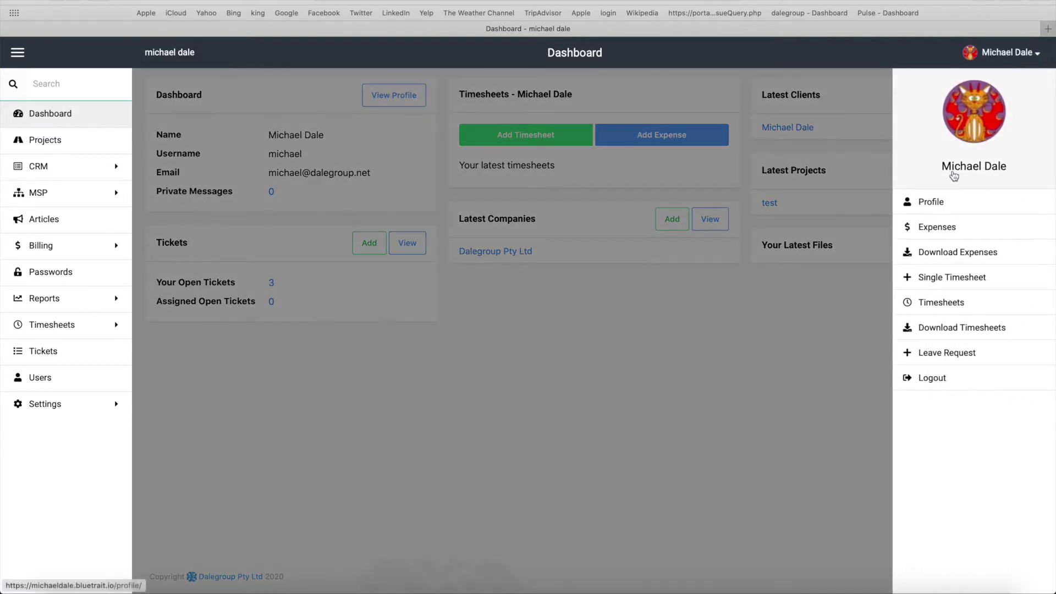
pyautogui.click(945, 203)
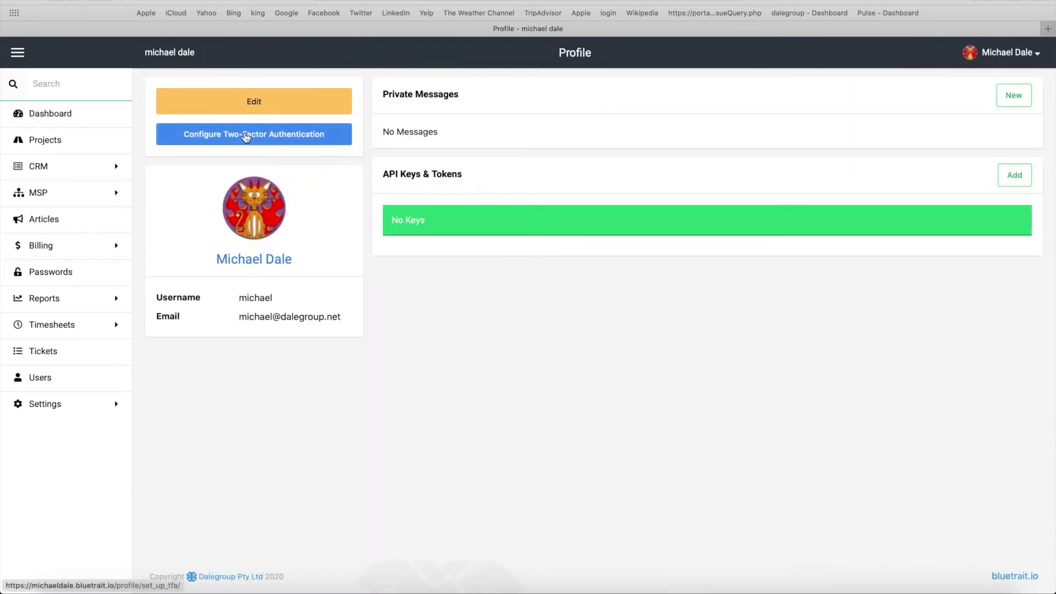
pyautogui.click(246, 136)
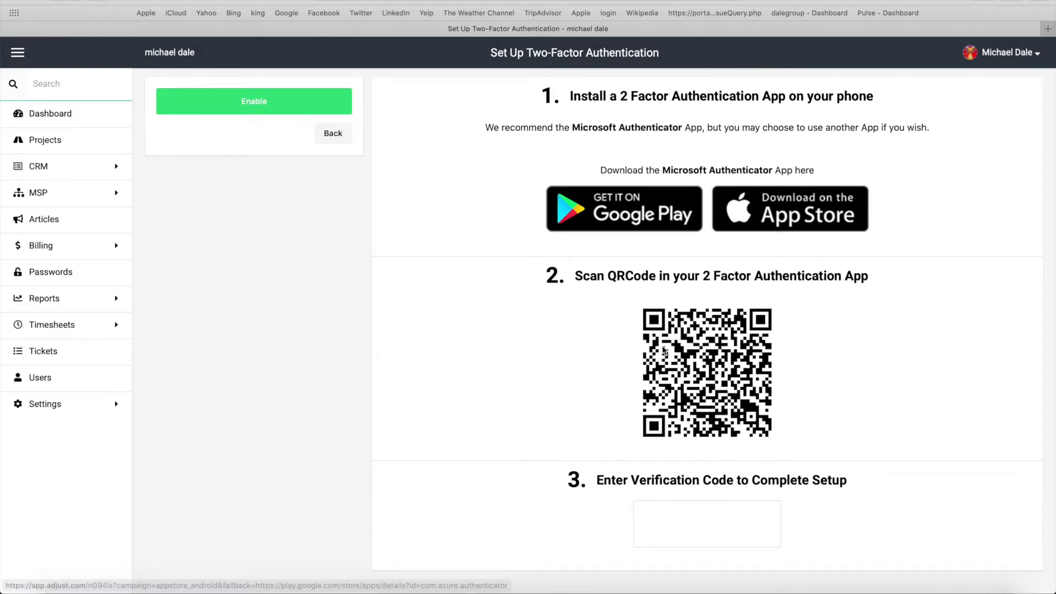
pyautogui.click(680, 518)
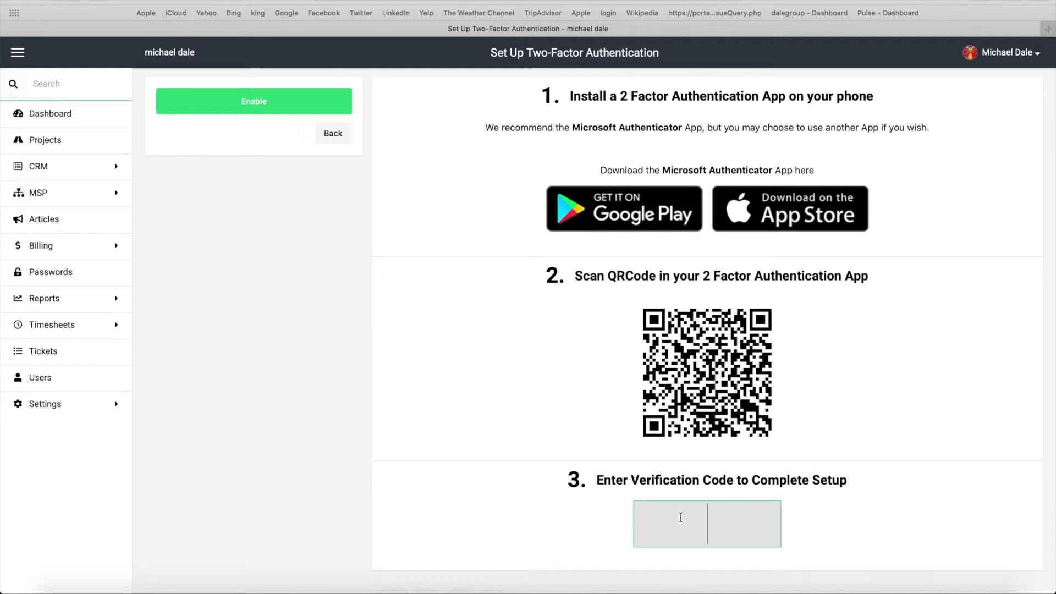
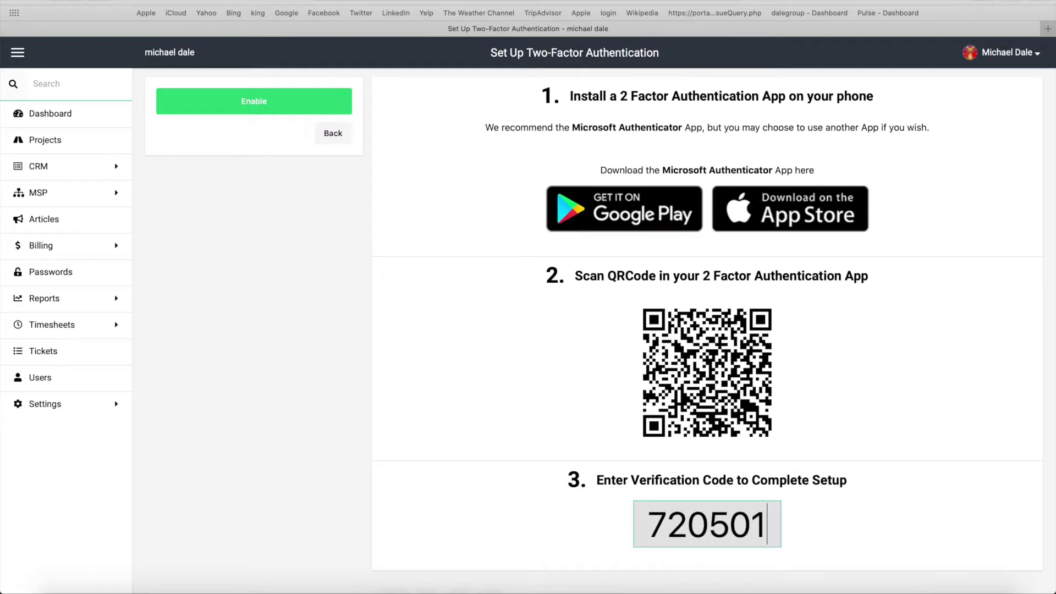
# Enter the authenticator app's verification code and enable two-factor authentication
pyautogui.click(289, 108)
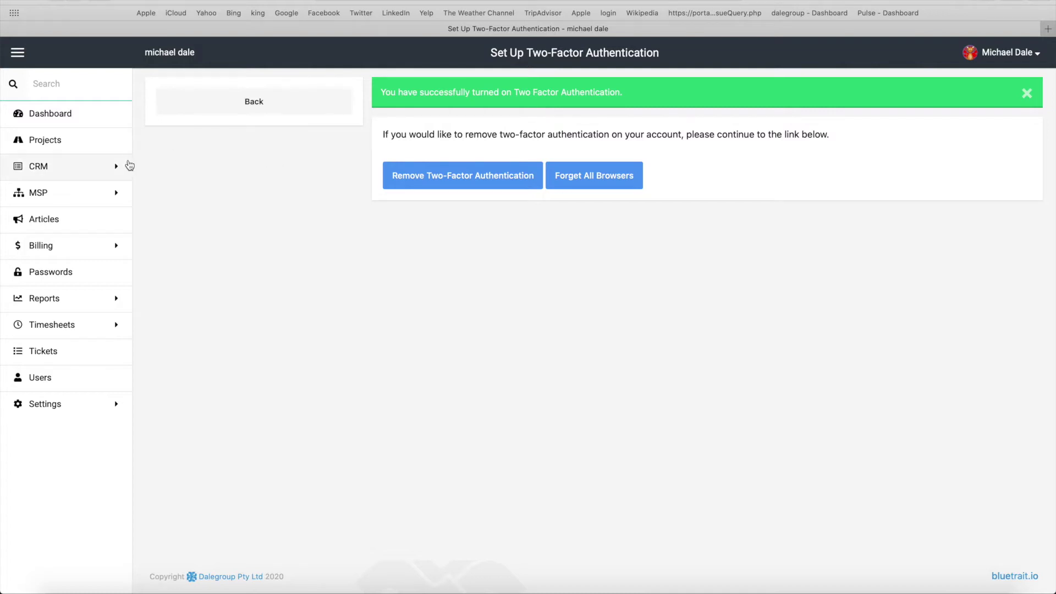
# Add a new CRM company named 'Example'
pyautogui.click(94, 168)
pyautogui.click(78, 190)
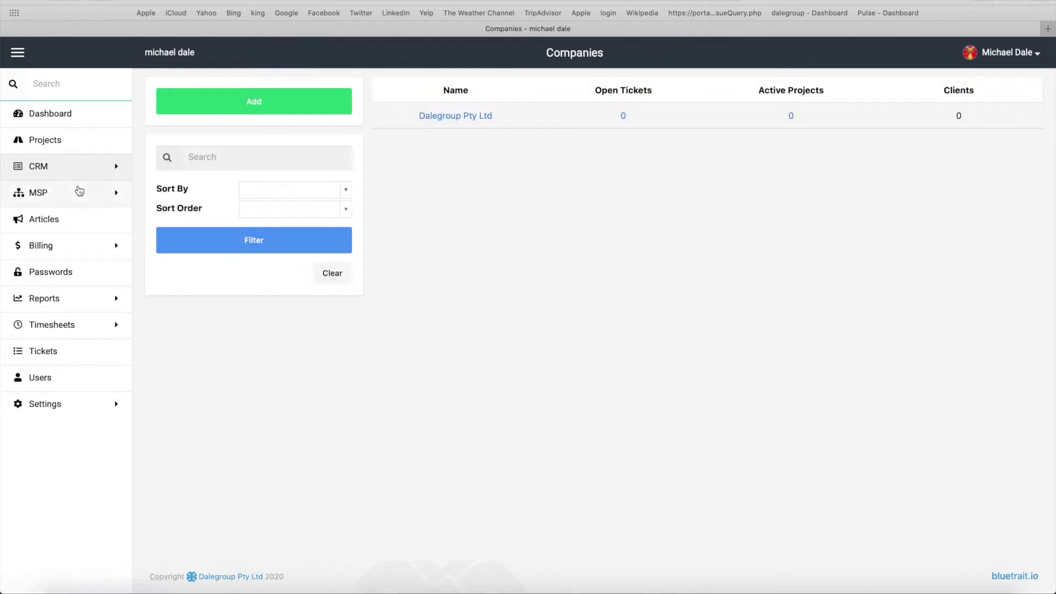
pyautogui.click(263, 102)
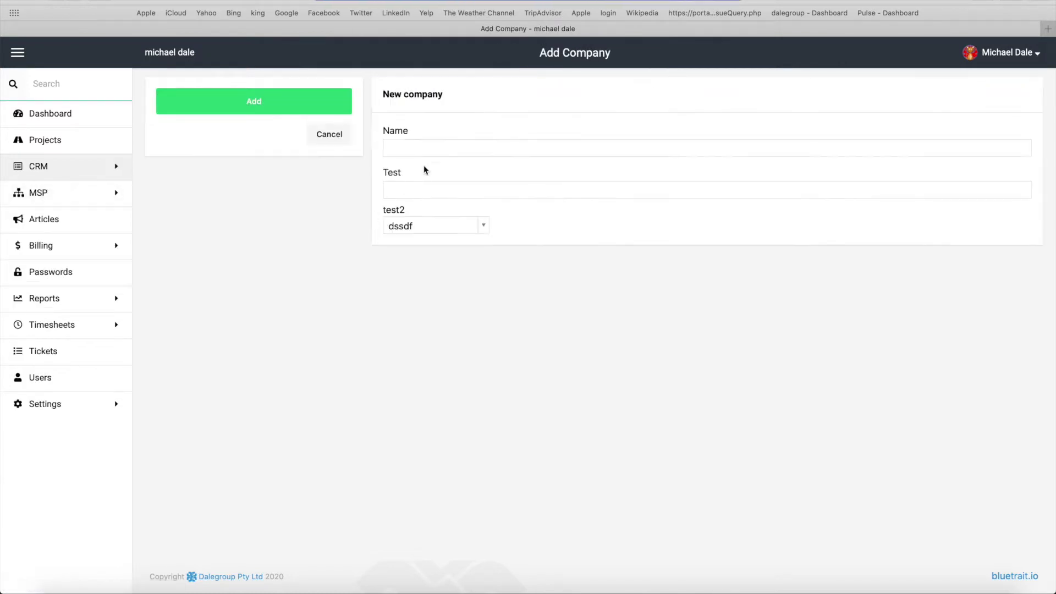
pyautogui.click(427, 150)
pyautogui.write('Example')
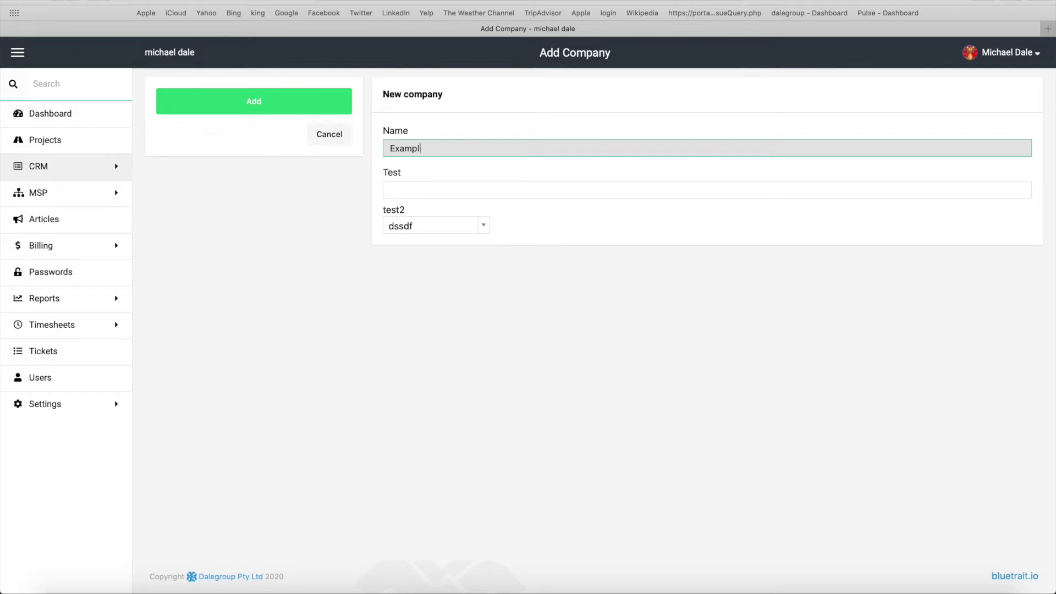
pyautogui.click(419, 162)
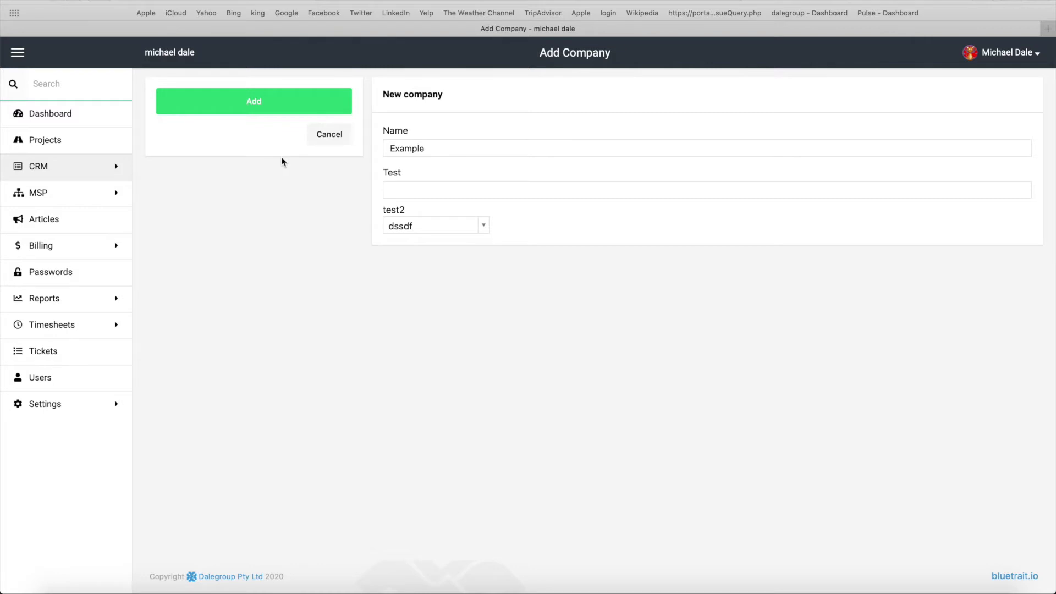
pyautogui.click(269, 109)
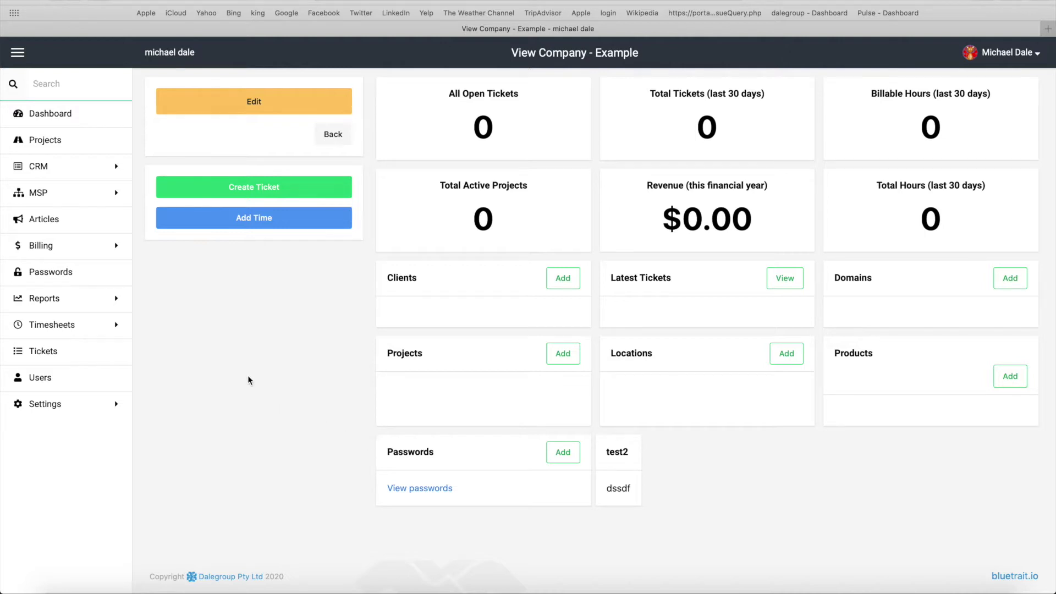
# Open the MSP Download Agent page in a new tab, dismissing Safari's Favourites popover
pyautogui.click(112, 204)
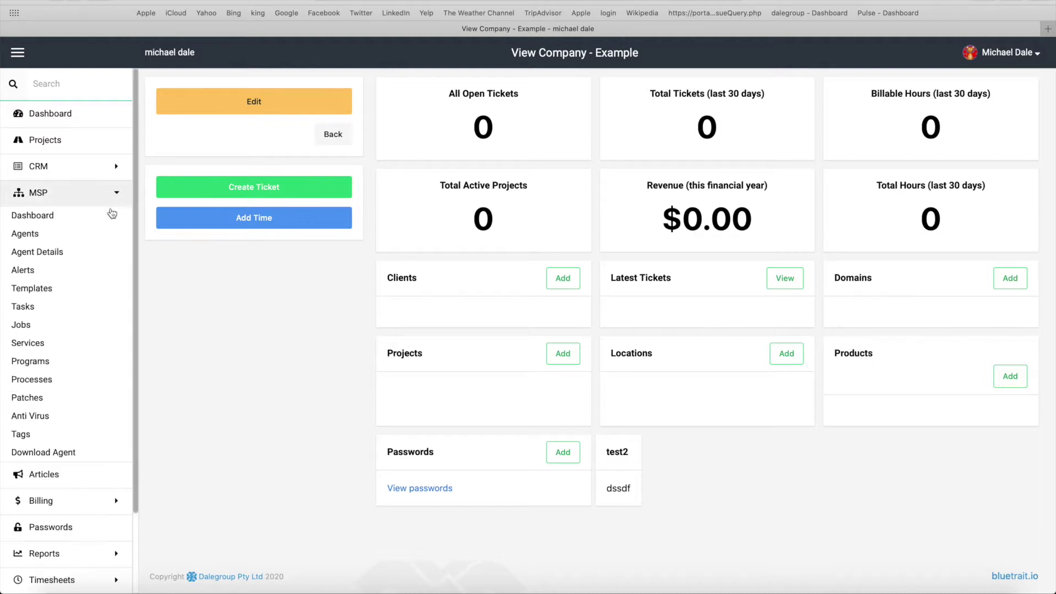
pyautogui.click(52, 456)
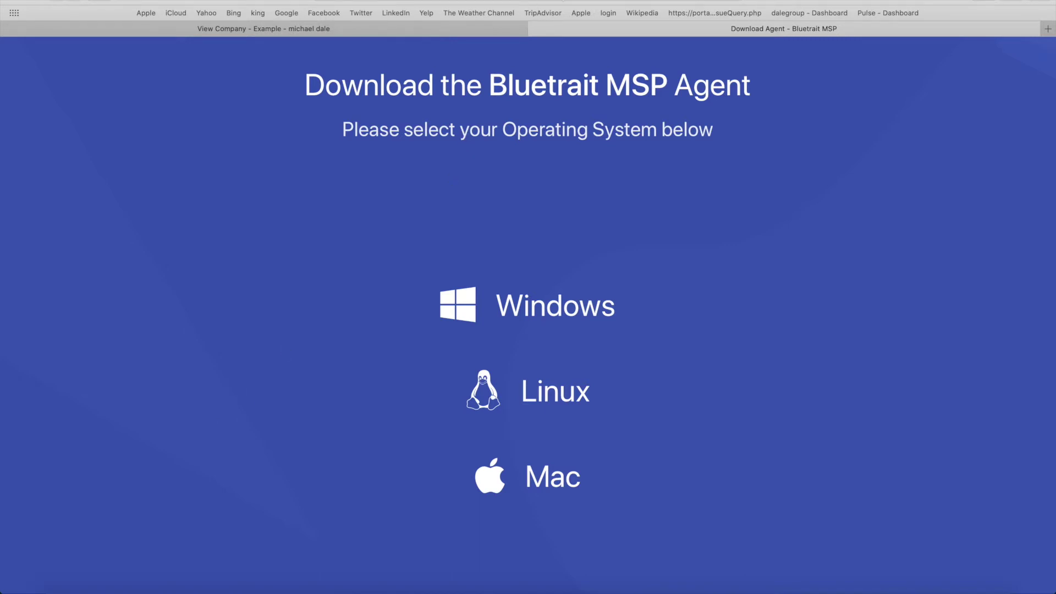
pyautogui.click(399, 3)
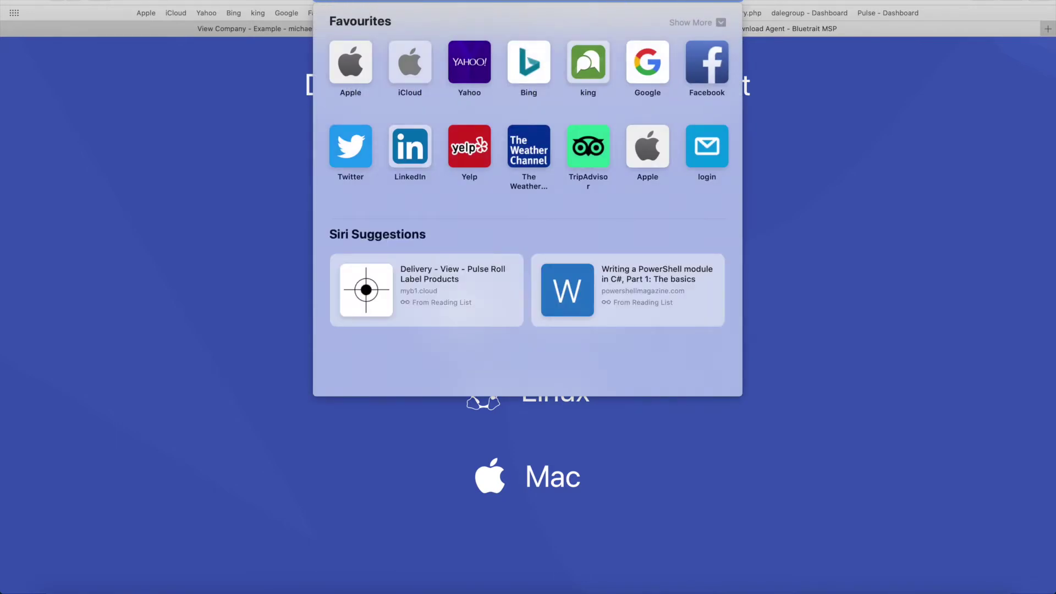
pyautogui.click(832, 166)
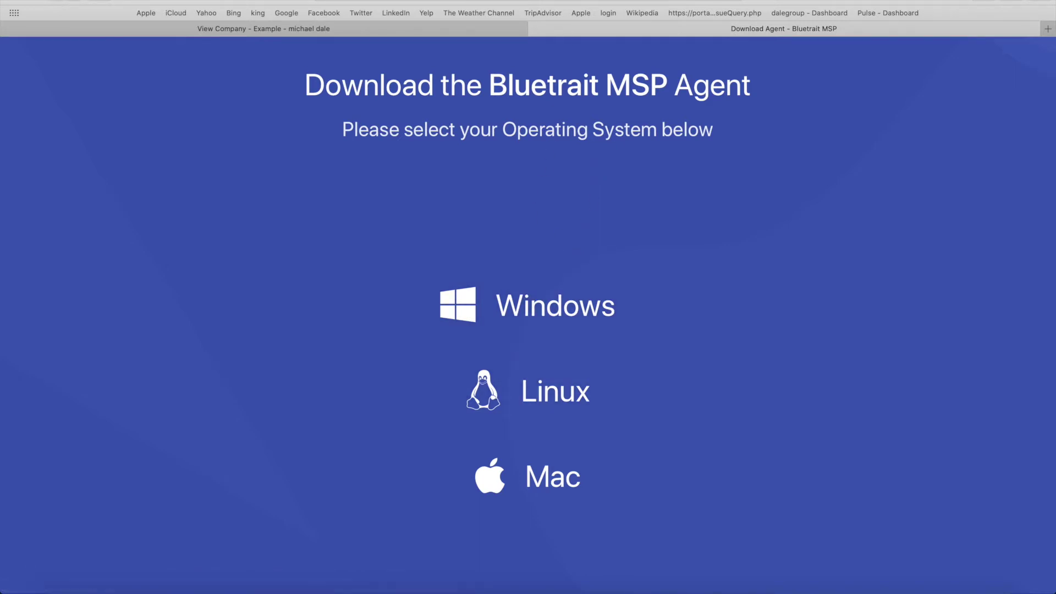
pyautogui.click(561, 2)
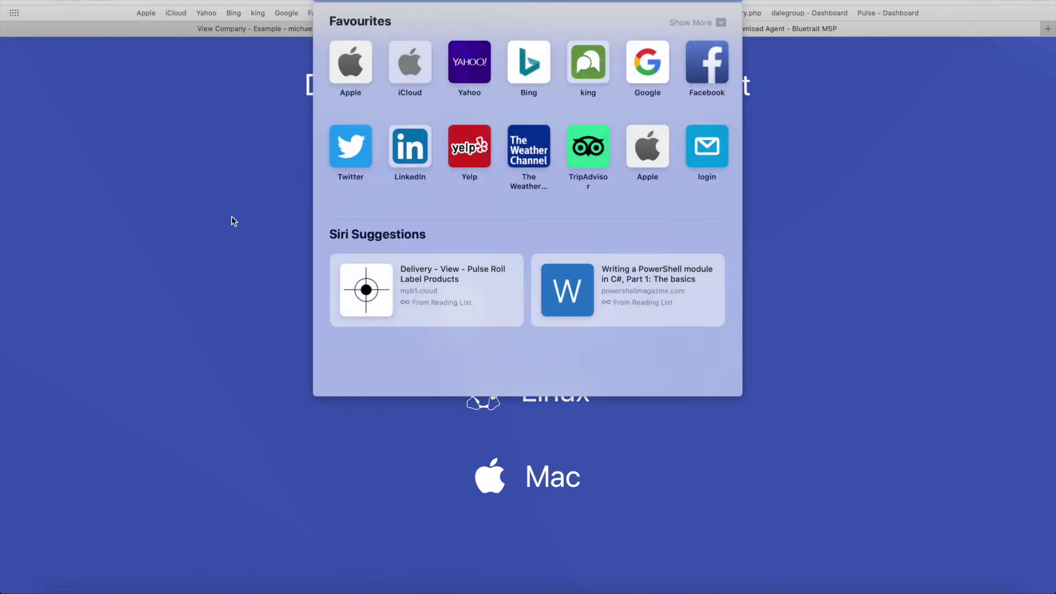
pyautogui.click(232, 219)
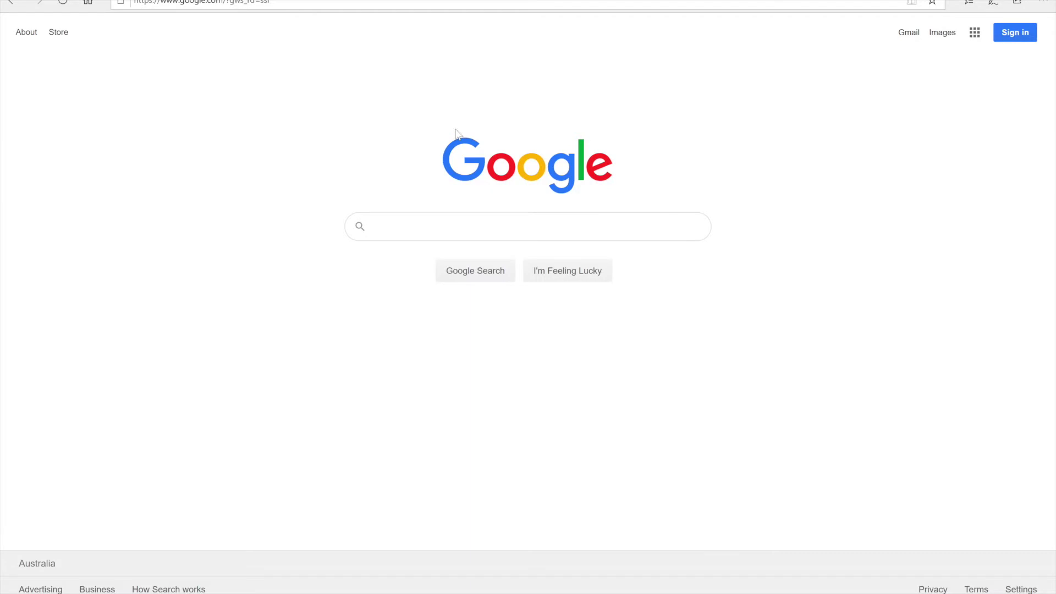
# Load the copied Bluetrait download page address in the browser
pyautogui.click(372, 3)
pyautogui.hotkey('ctrl', 'v')
pyautogui.press('Return')
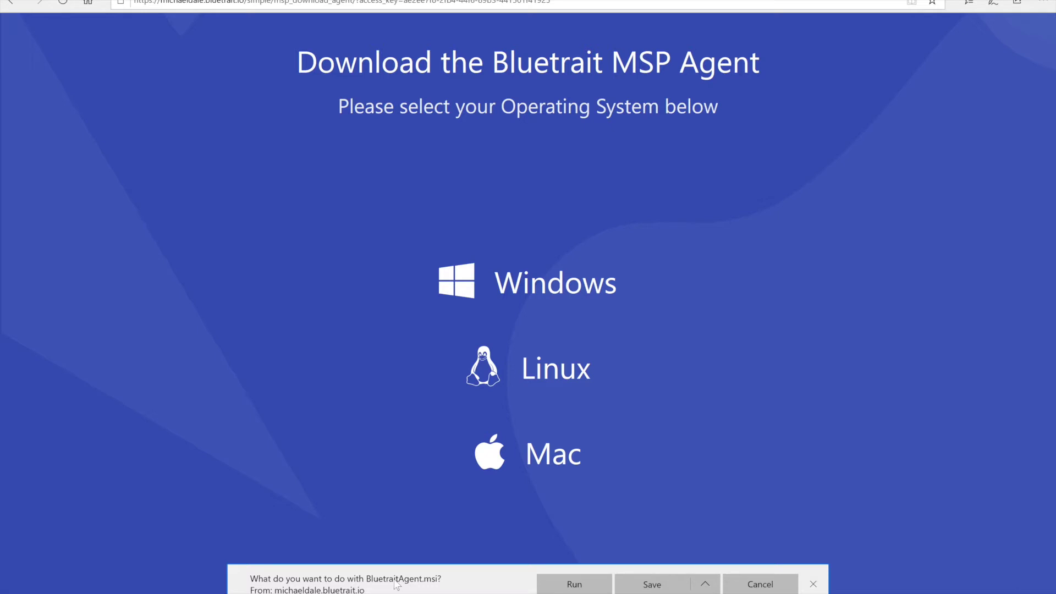
# Save BluetraitAgent.msi and open its Downloads folder in File Explorer
pyautogui.click(677, 584)
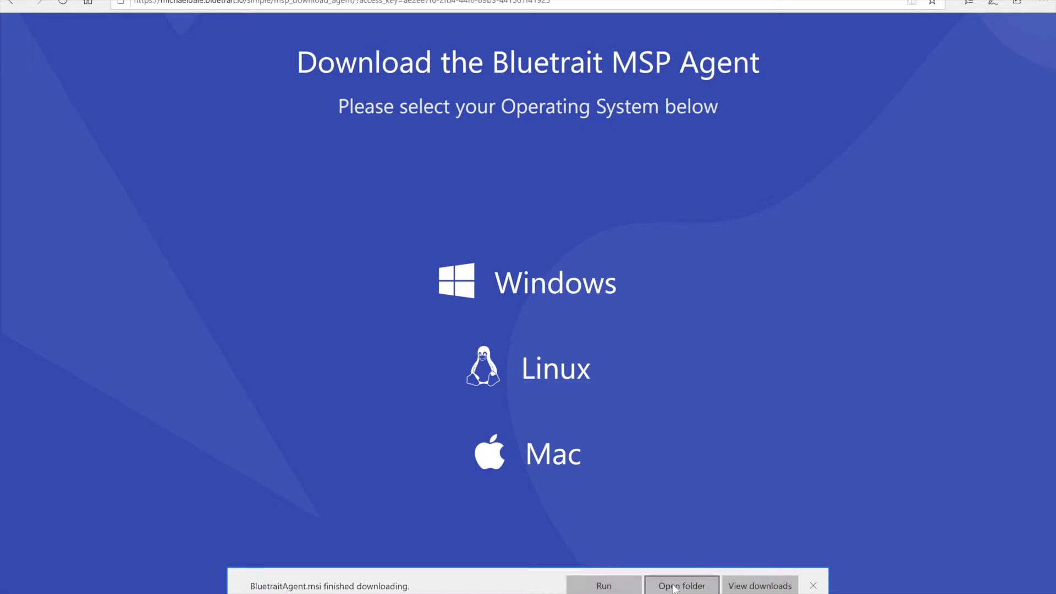
pyautogui.click(759, 585)
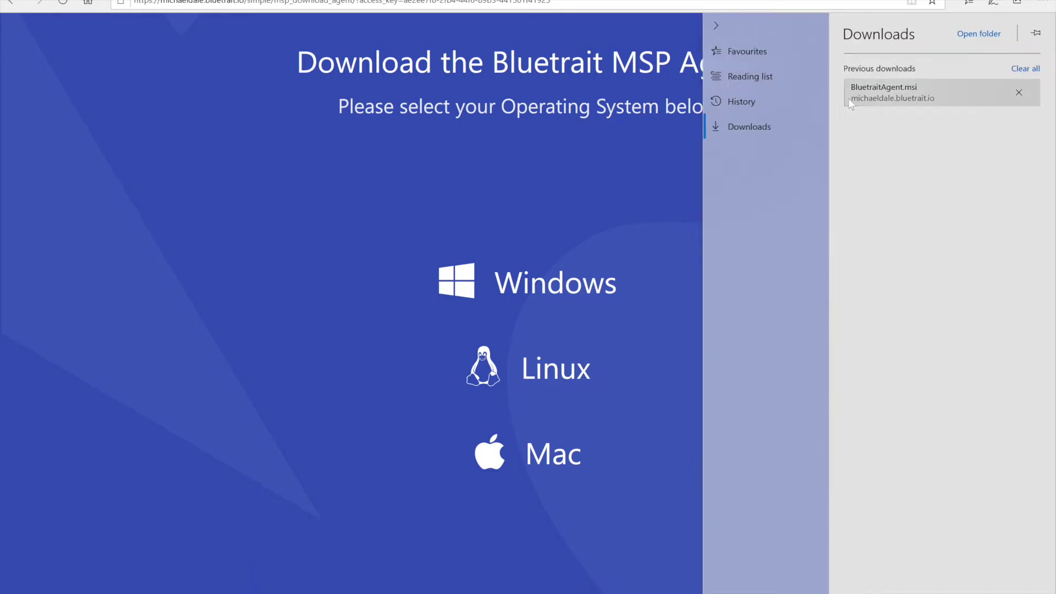
pyautogui.click(975, 35)
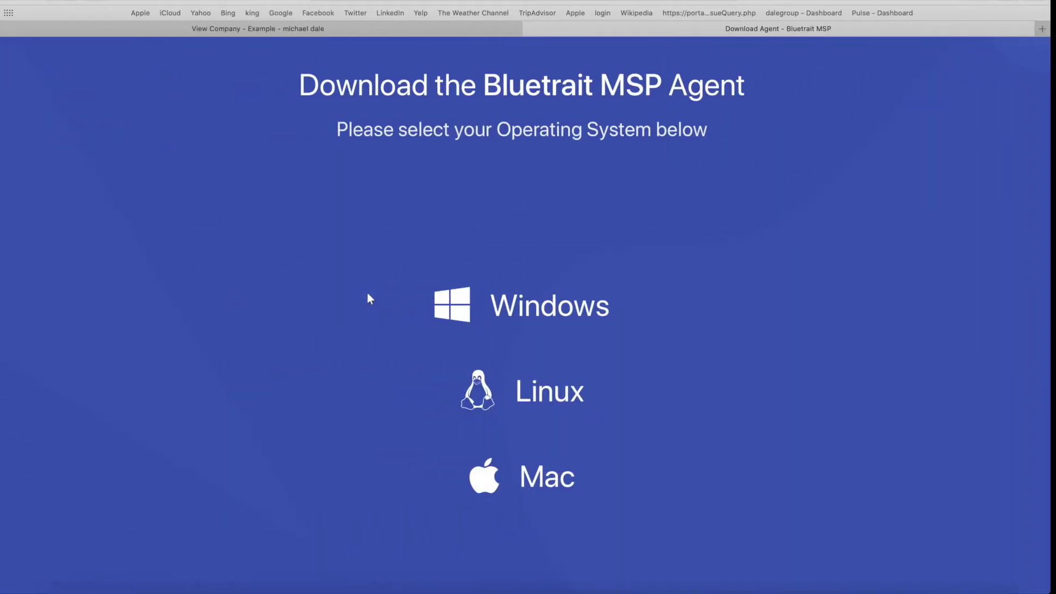
# Close the Download Agent tab and go to the MSP Agents page
pyautogui.click(535, 29)
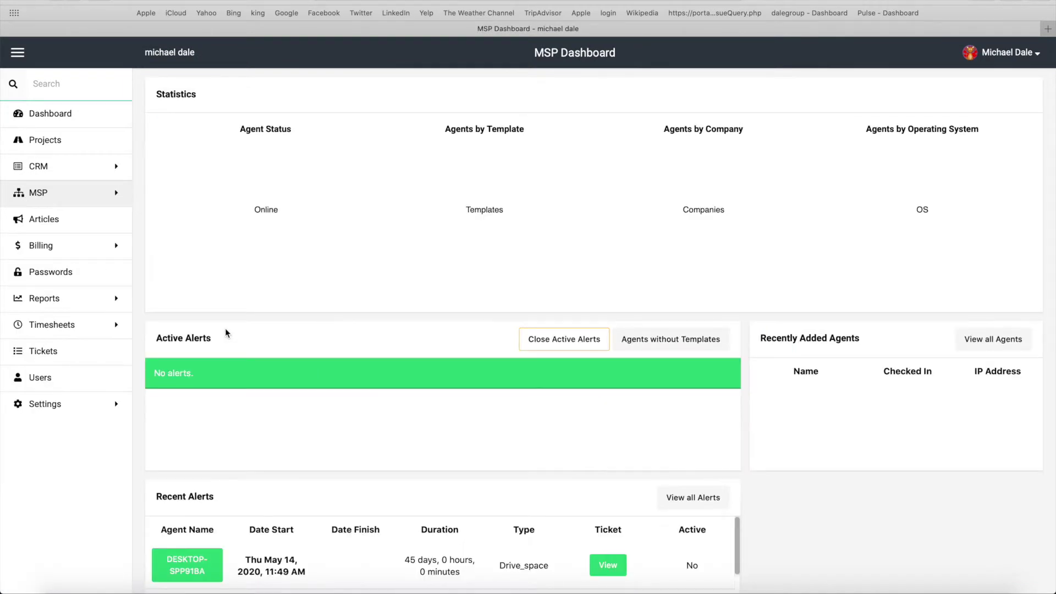
pyautogui.click(83, 196)
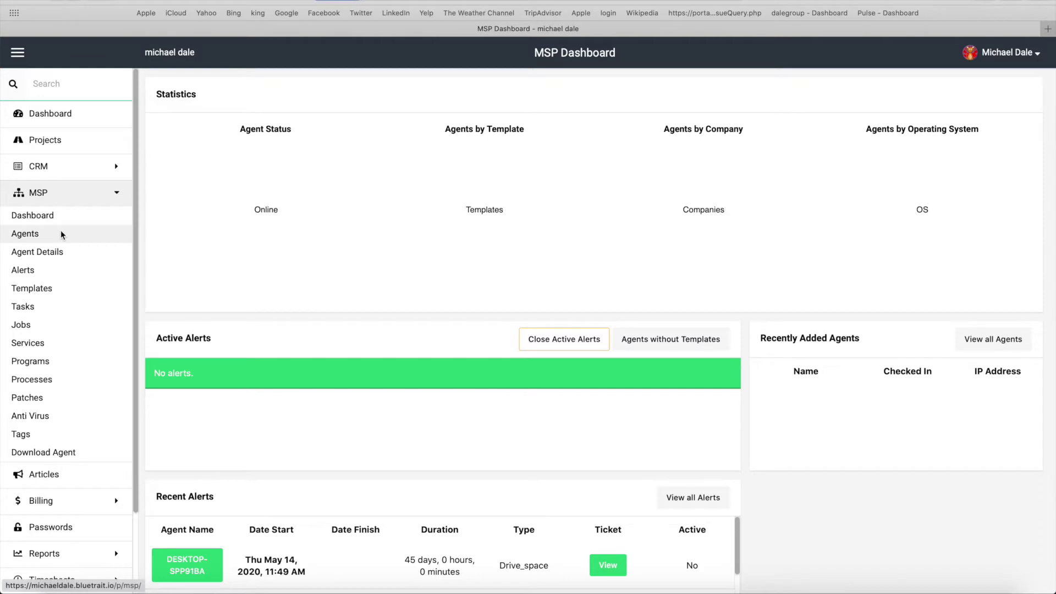
pyautogui.click(61, 234)
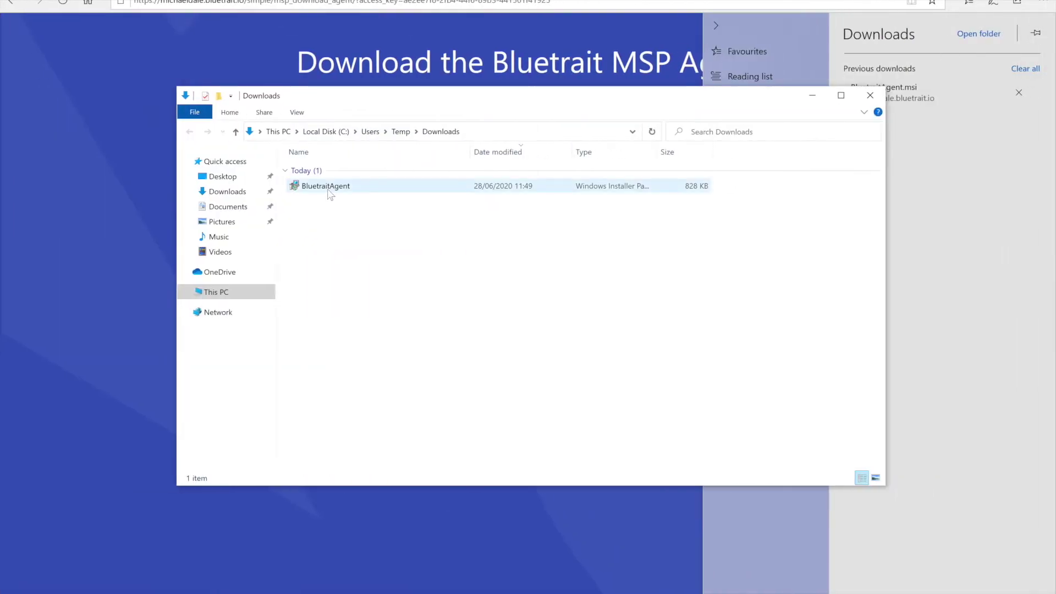
# Run BluetraitAgent.msi, bypassing the SmartScreen warning and approving the UAC prompt
pyautogui.doubleClick(328, 190)
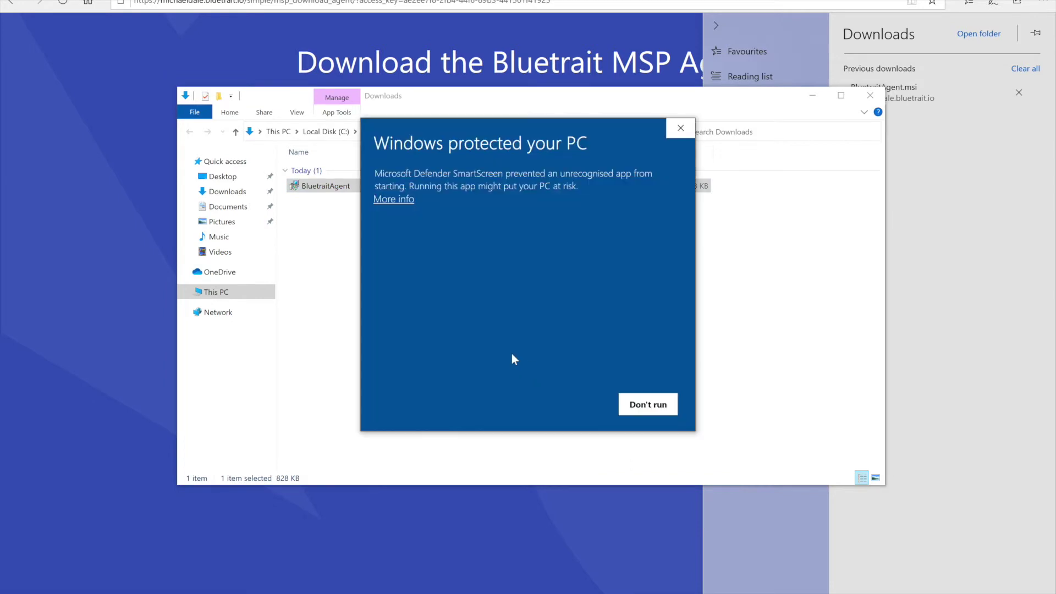
pyautogui.click(397, 200)
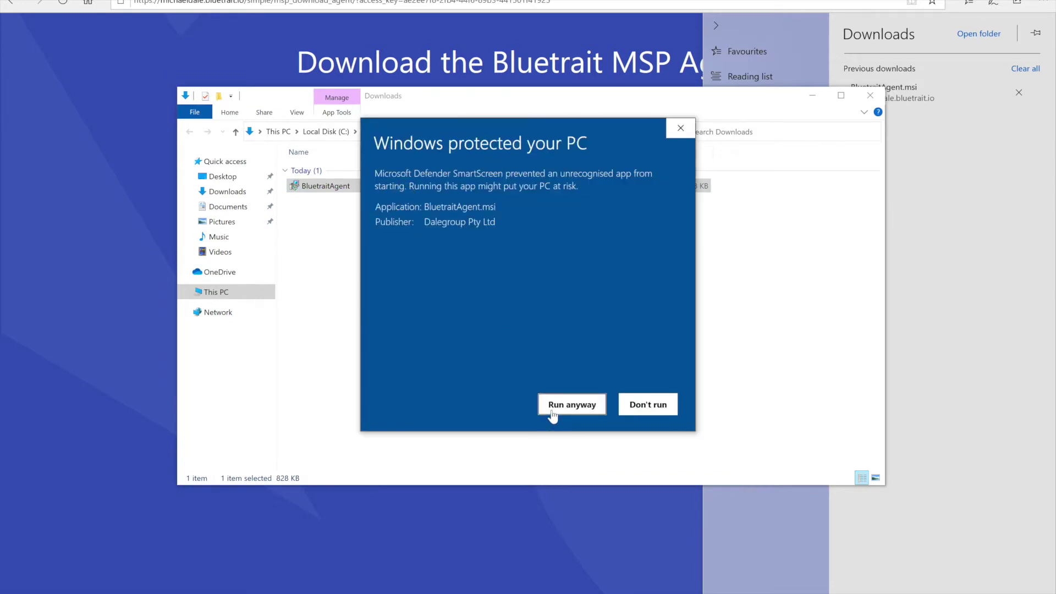
pyautogui.click(551, 407)
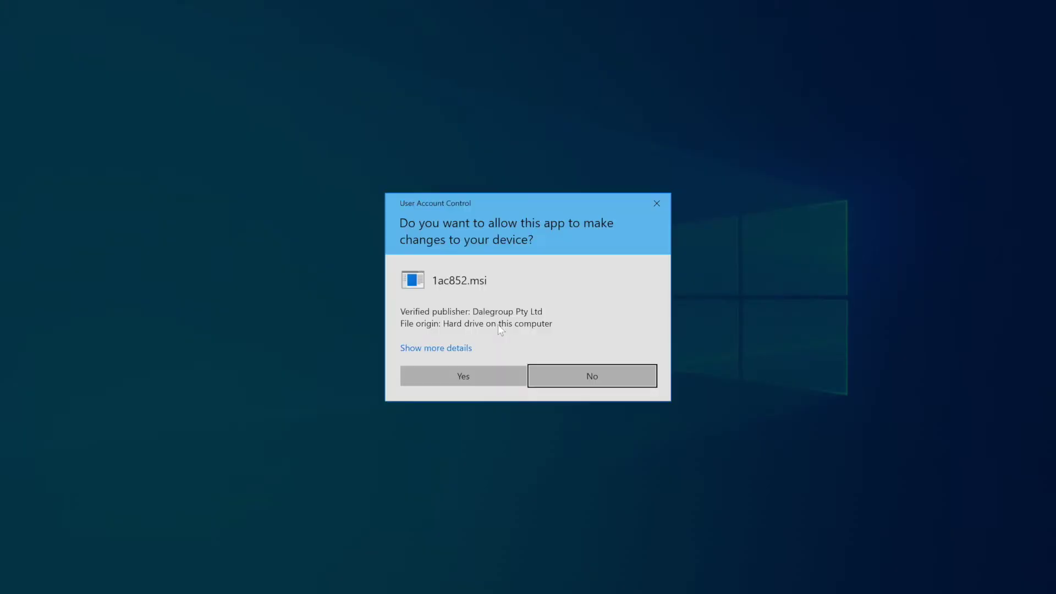
pyautogui.click(463, 377)
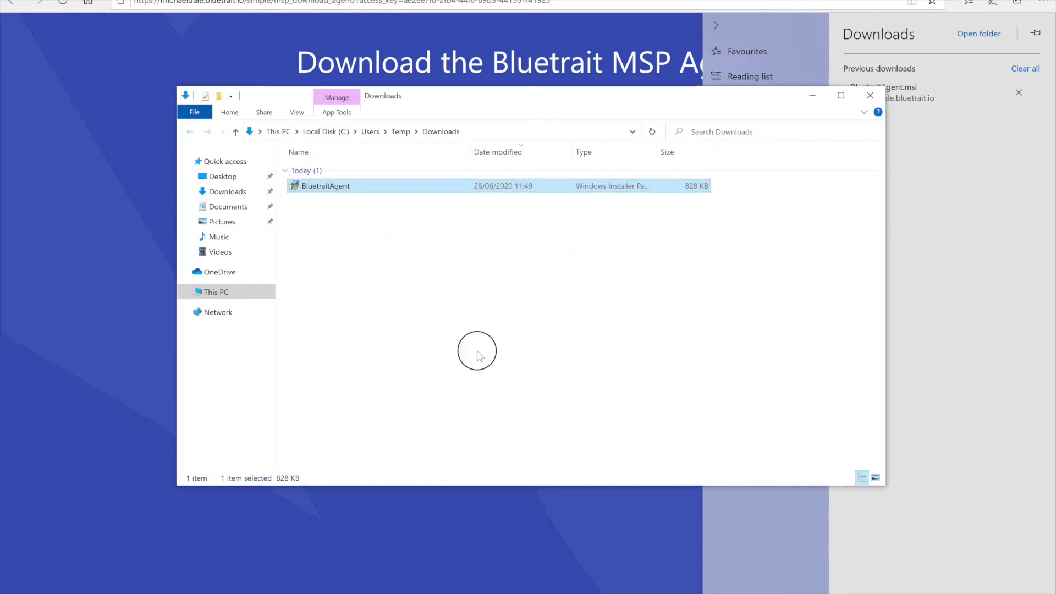
# Browse to C:\Program Files (x86)\Bluetrait Agent to verify the installed agent files
pyautogui.click(479, 356)
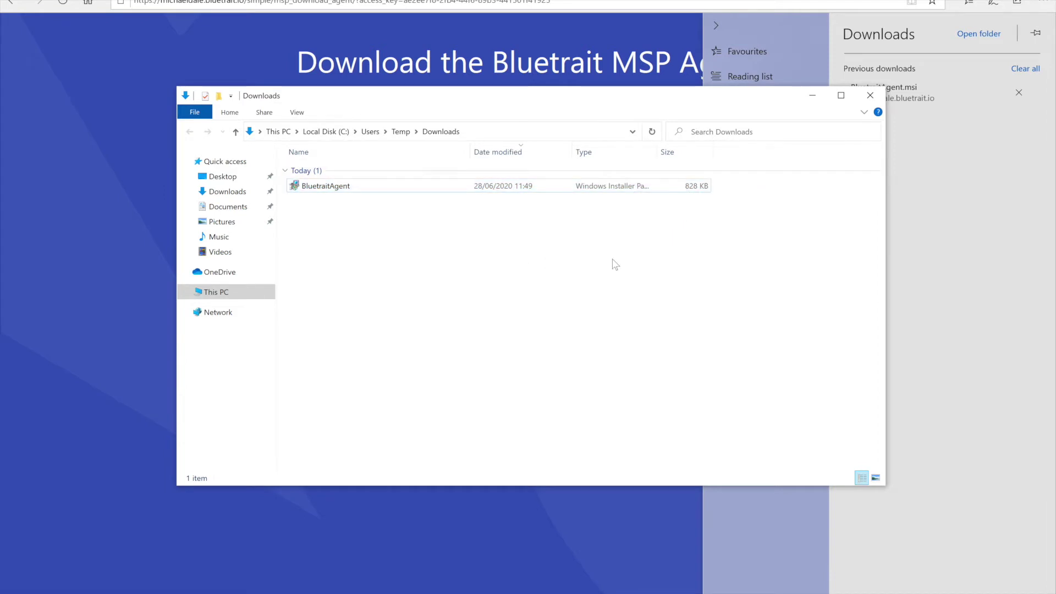
pyautogui.click(507, 130)
pyautogui.write('C:')
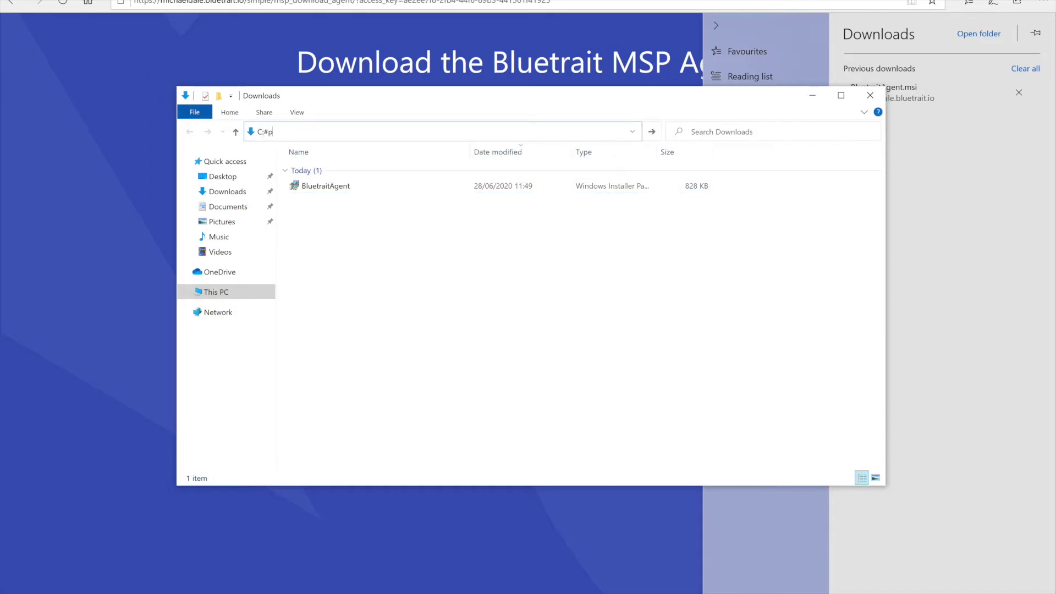
pyautogui.press('Return')
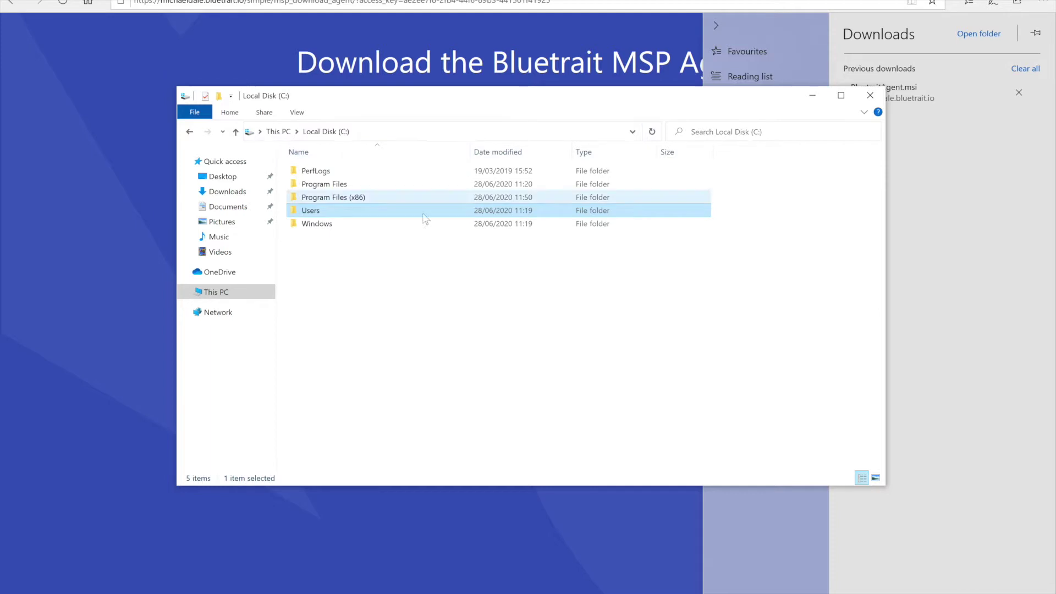
pyautogui.doubleClick(379, 197)
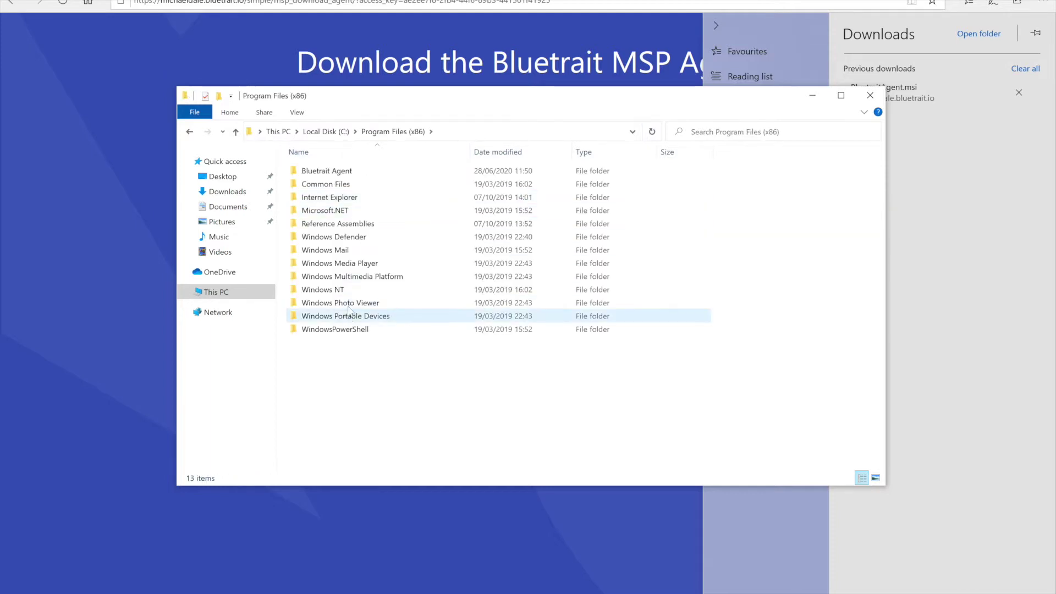
pyautogui.click(338, 171)
pyautogui.doubleClick(338, 172)
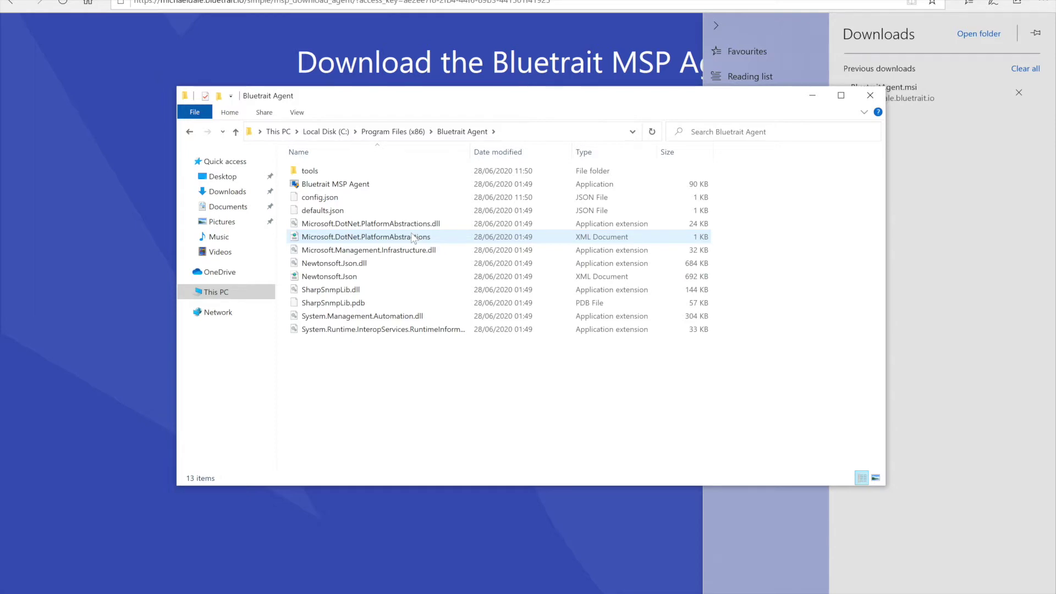
pyautogui.click(393, 132)
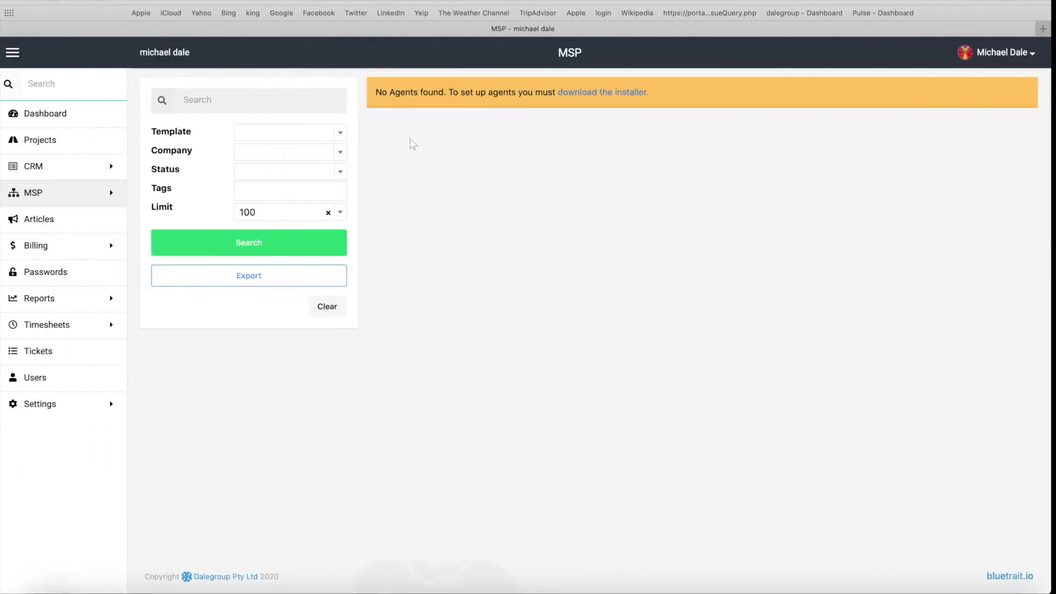
pyautogui.click(59, 194)
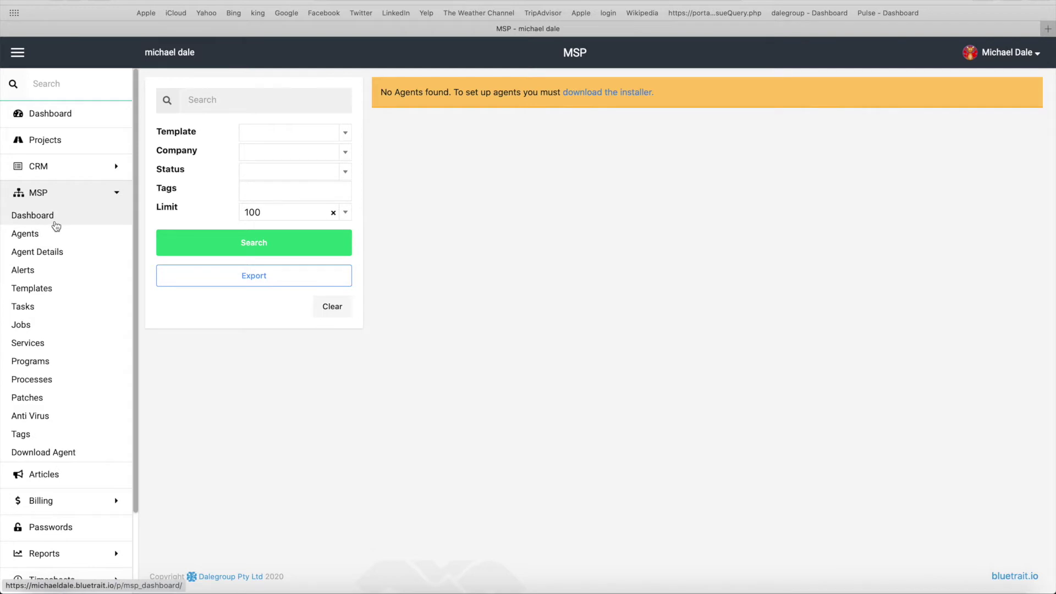
# From the MSP dashboard, list agents without a company, showing DESKTOP-V0KDFQ3 online
pyautogui.click(55, 220)
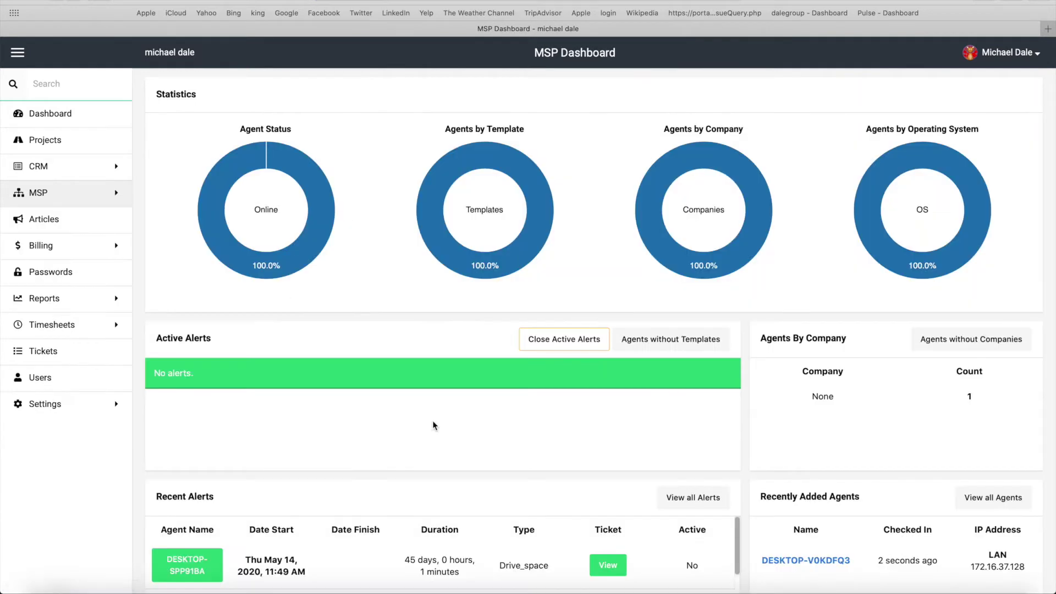
pyautogui.scroll(-3, 828, 520)
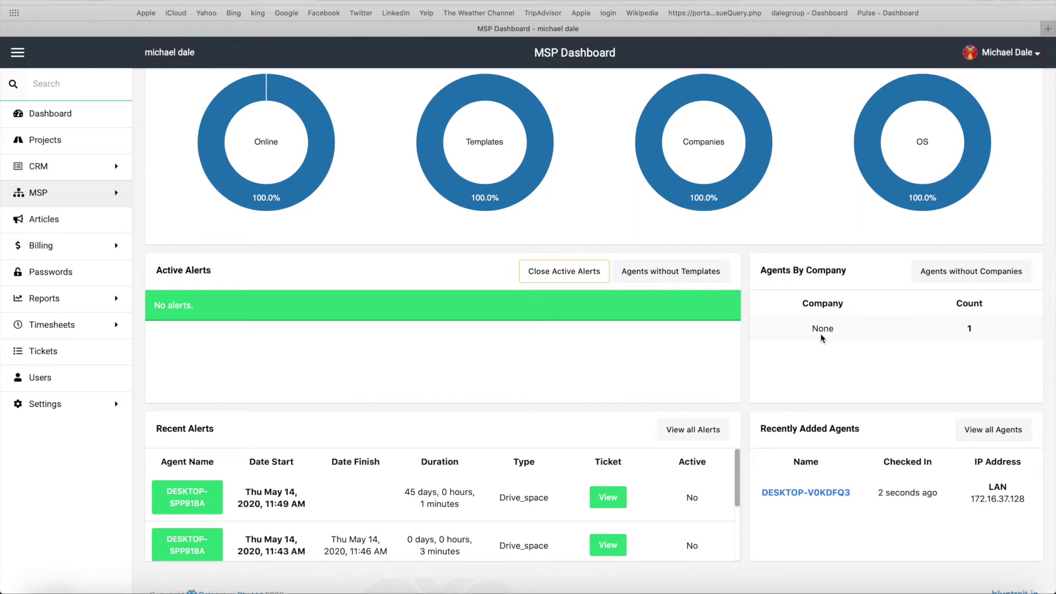
pyautogui.click(988, 279)
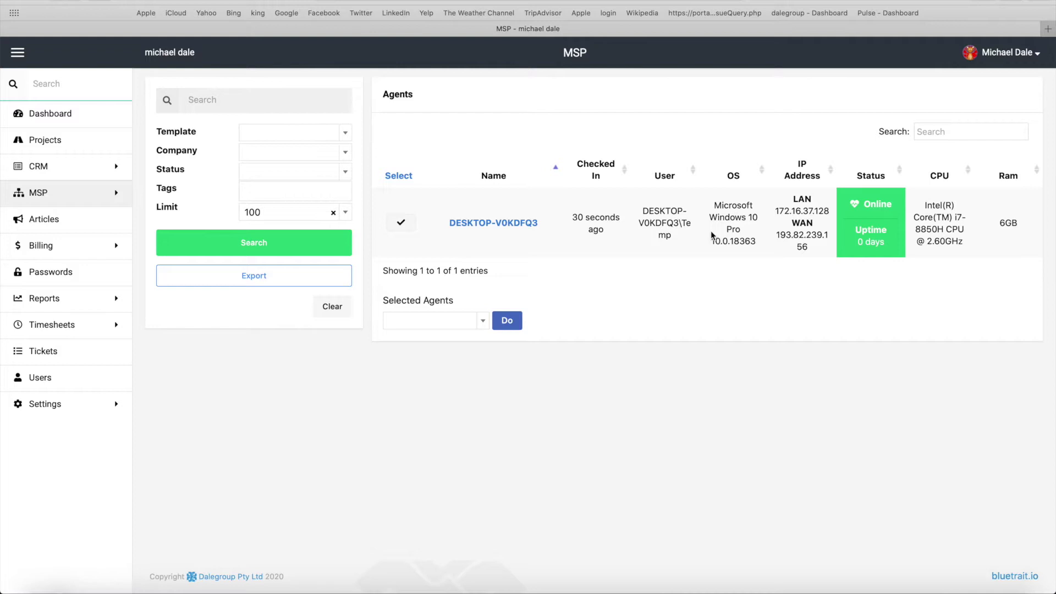
# Open DESKTOP-V0KDFQ3's agent page showing memory 40.7%, disk C 30.9%, version 2.7.2
pyautogui.click(509, 222)
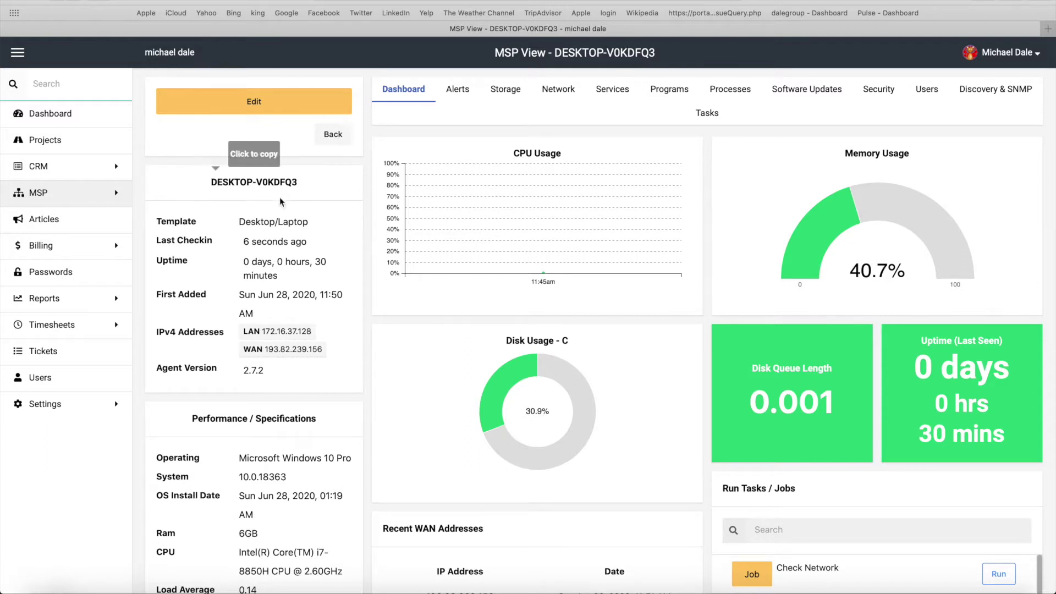
pyautogui.click(243, 181)
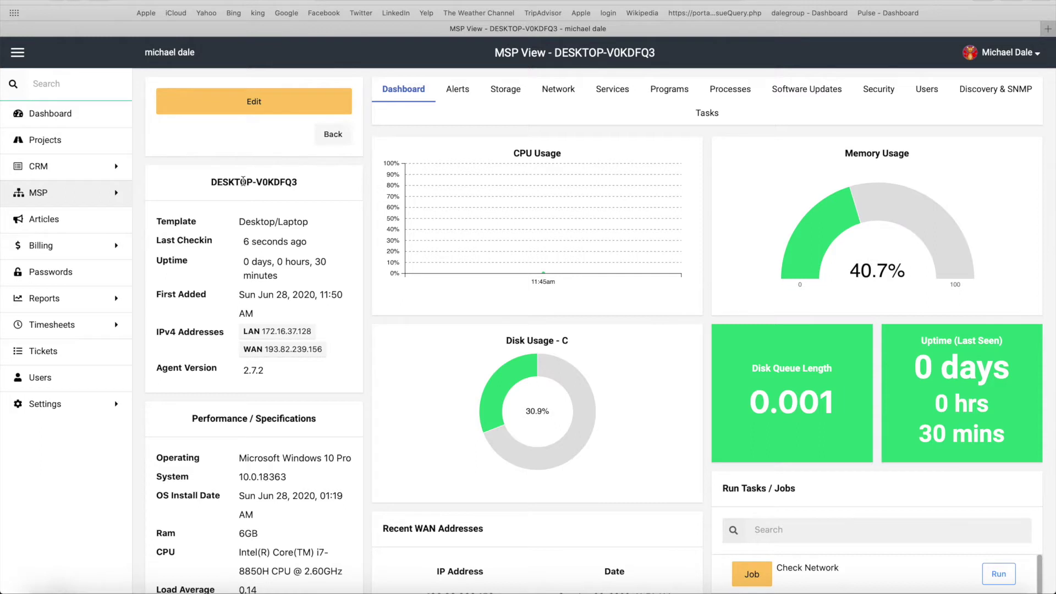
pyautogui.click(302, 333)
pyautogui.click(281, 351)
pyautogui.moveTo(239, 221); pyautogui.dragTo(297, 222)
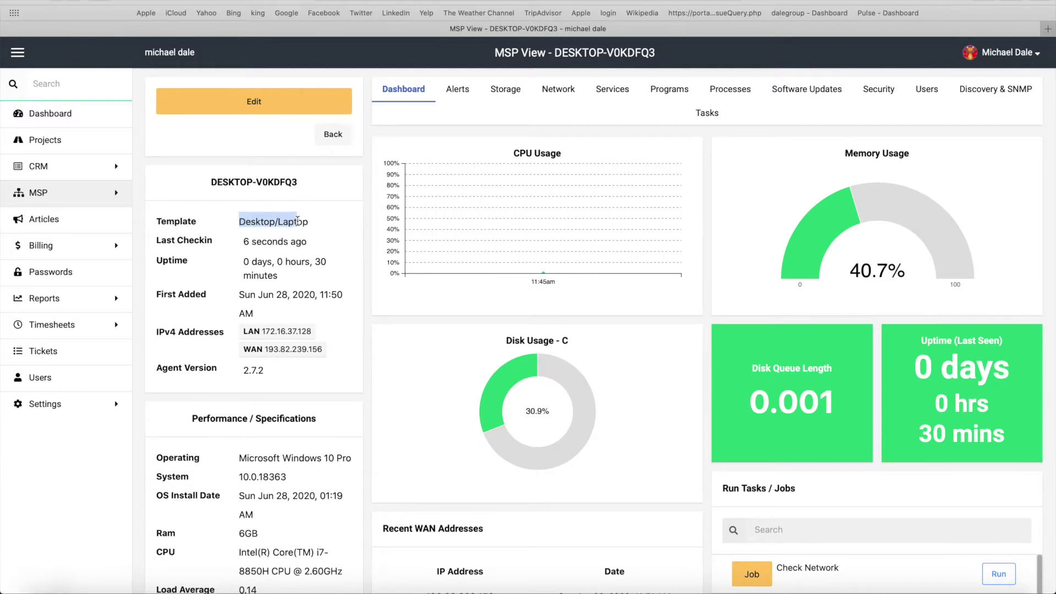
pyautogui.moveTo(178, 242); pyautogui.dragTo(293, 246)
pyautogui.moveTo(172, 265); pyautogui.dragTo(300, 279)
pyautogui.click(300, 279)
pyautogui.moveTo(171, 294); pyautogui.dragTo(271, 312)
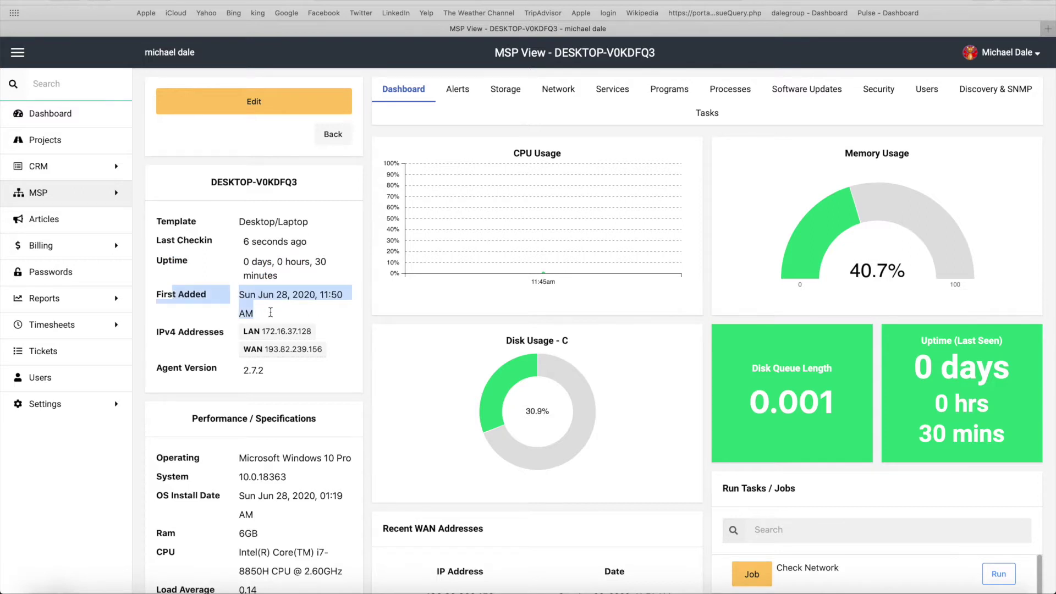
pyautogui.moveTo(198, 369); pyautogui.dragTo(280, 380)
pyautogui.click(280, 379)
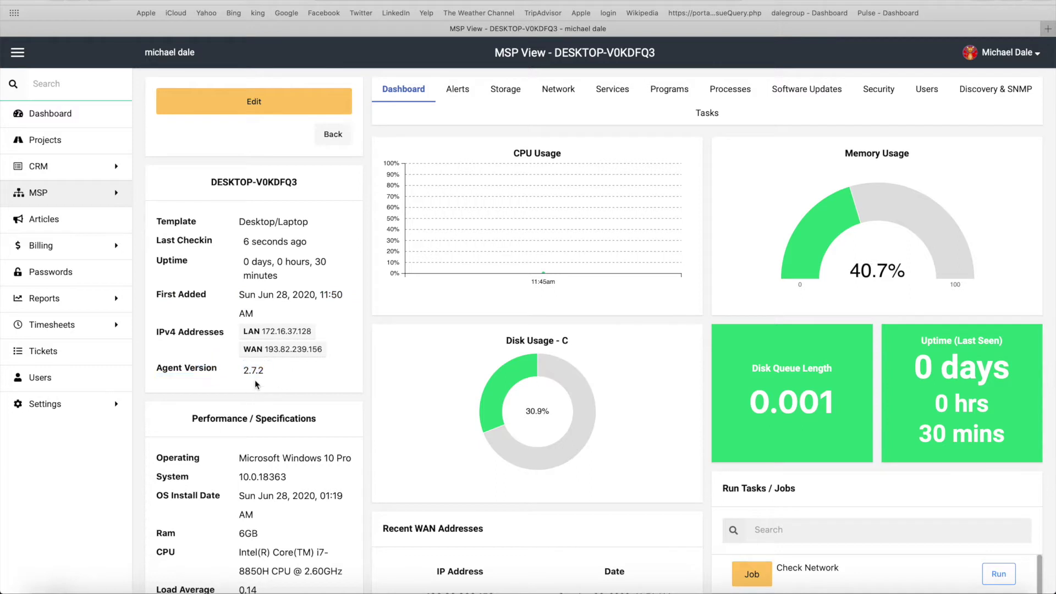
pyautogui.scroll(-3, 255, 384)
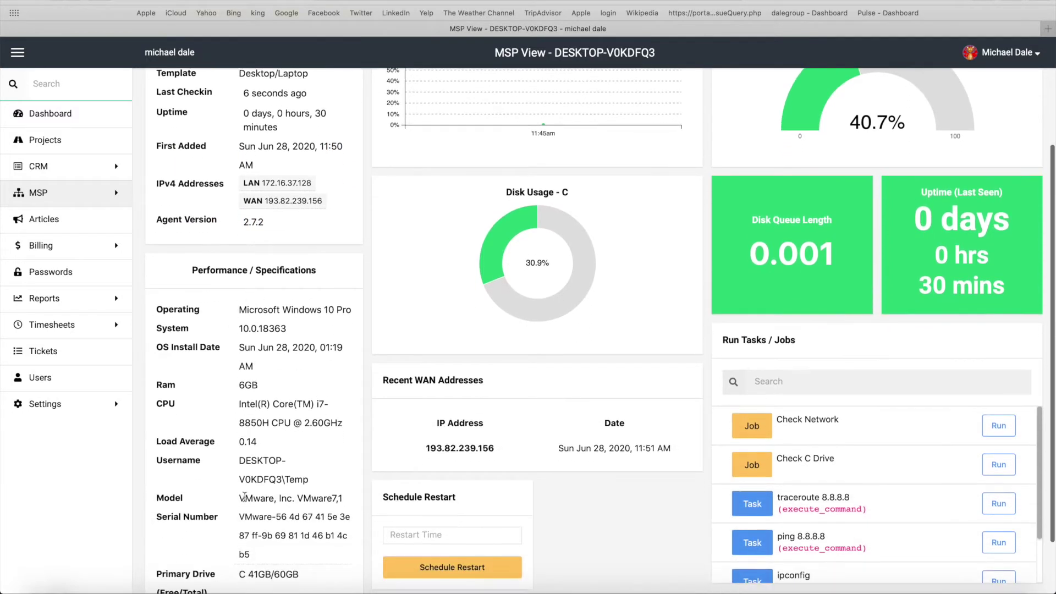
pyautogui.scroll(-1, 229, 473)
pyautogui.scroll(-1, 229, 473)
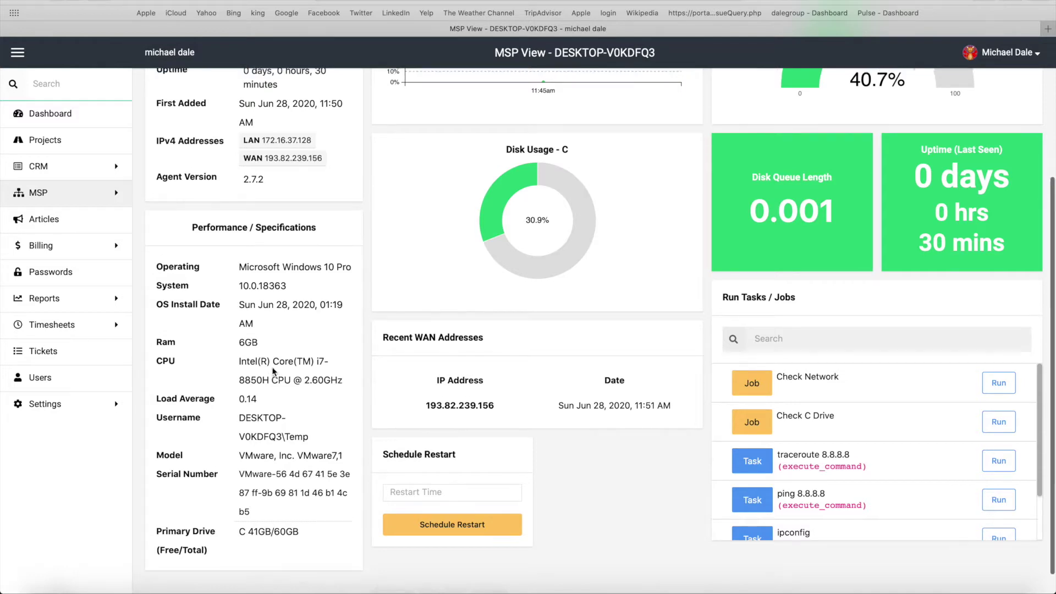
pyautogui.scroll(4, 275, 371)
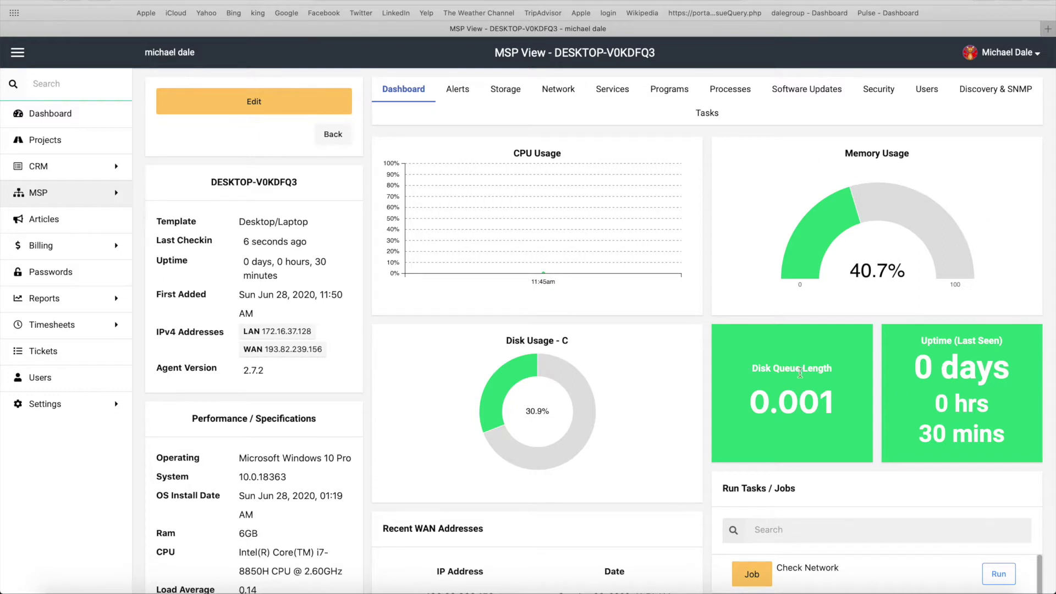
pyautogui.moveTo(750, 368); pyautogui.dragTo(837, 412)
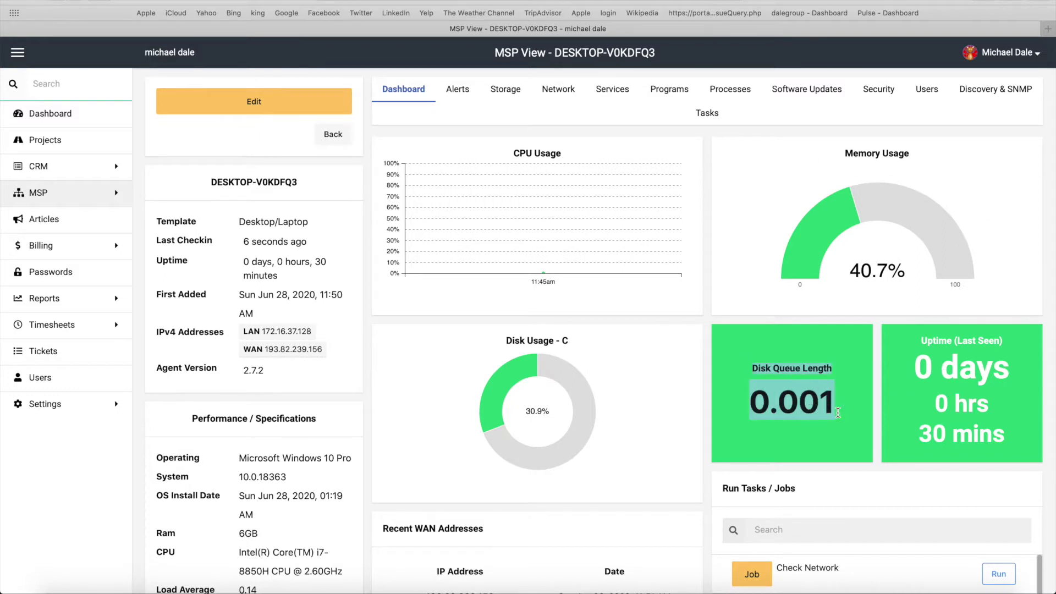
pyautogui.click(838, 413)
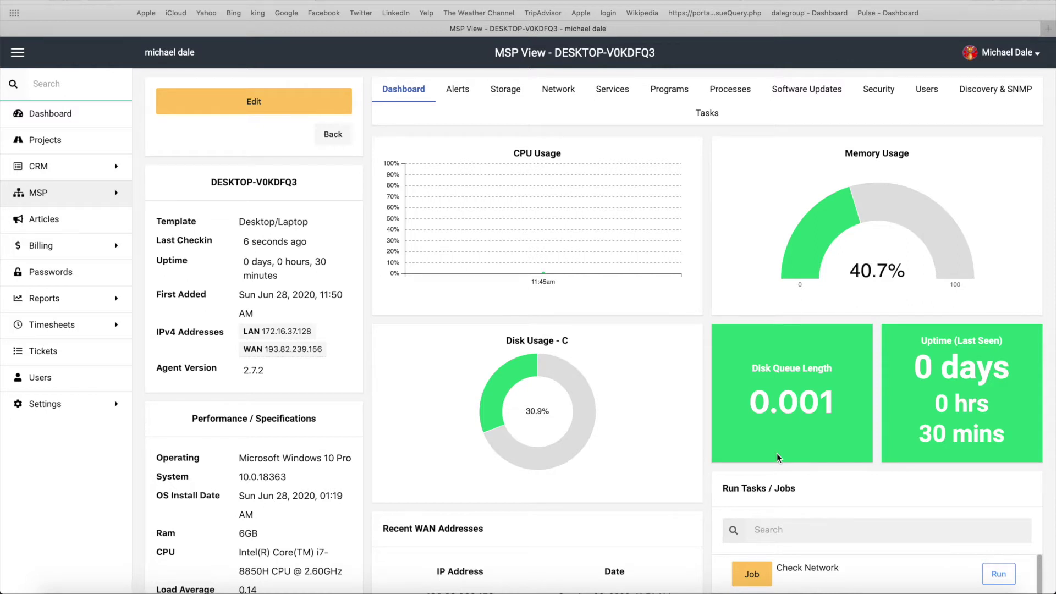
pyautogui.scroll(-2, 863, 405)
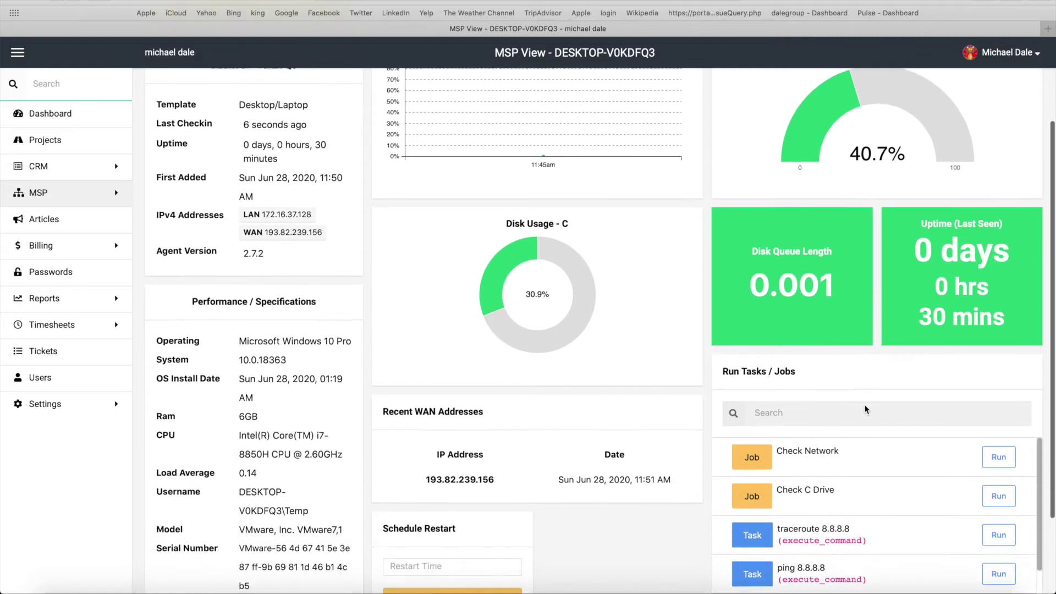
pyautogui.moveTo(390, 414); pyautogui.dragTo(650, 487)
pyautogui.click(651, 491)
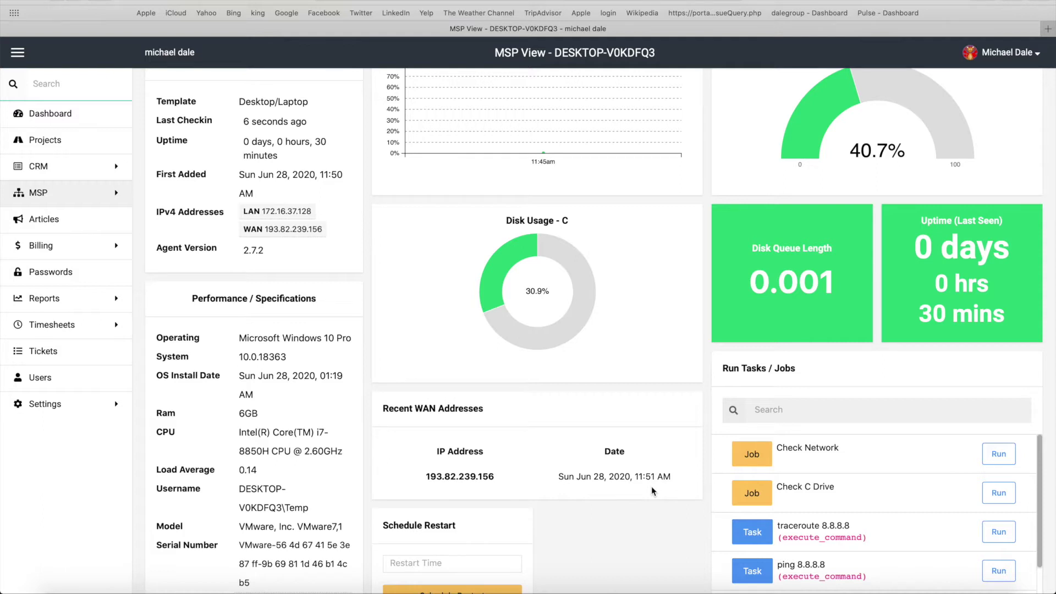
pyautogui.scroll(-3, 651, 486)
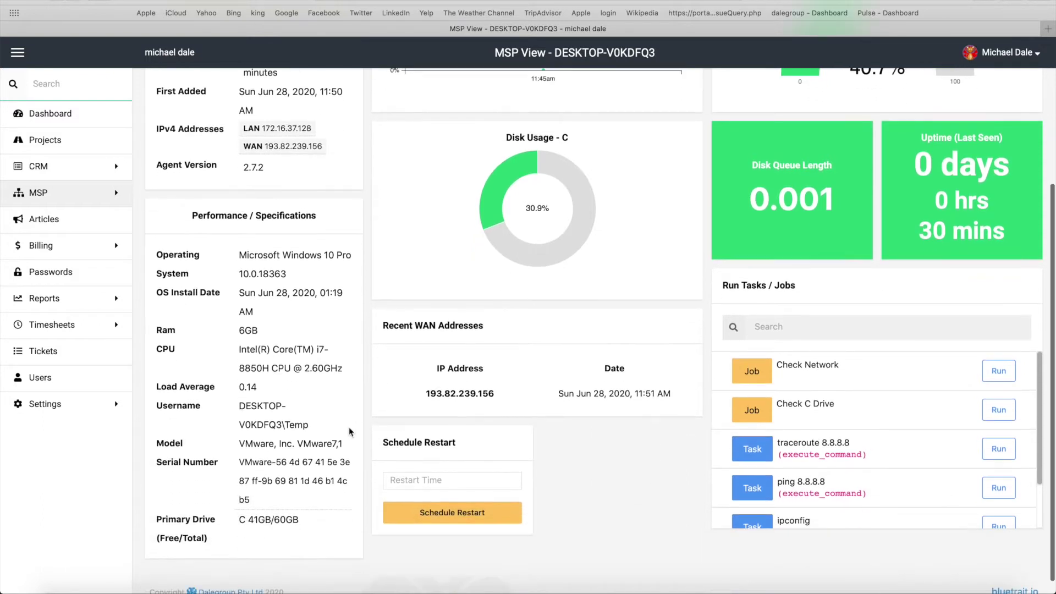
# Schedule the DESKTOP-V0KDFQ3 restart for 2020-06-28 at 11:58
pyautogui.click(459, 480)
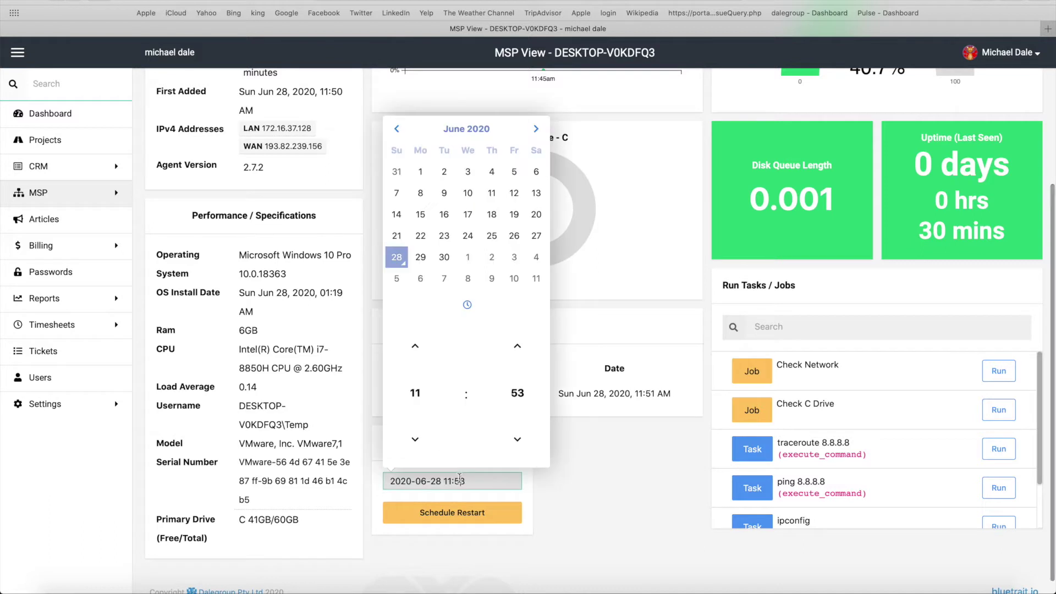
pyautogui.click(526, 348)
pyautogui.click(525, 348)
pyautogui.click(525, 349)
pyautogui.click(525, 349)
pyautogui.click(525, 348)
pyautogui.click(622, 427)
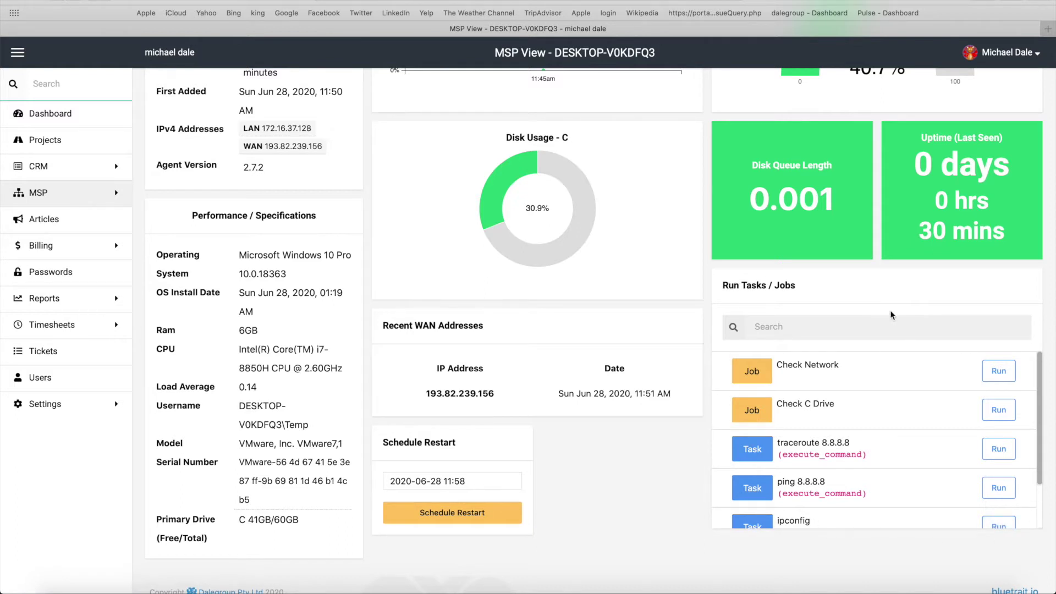
pyautogui.scroll(4, 586, 296)
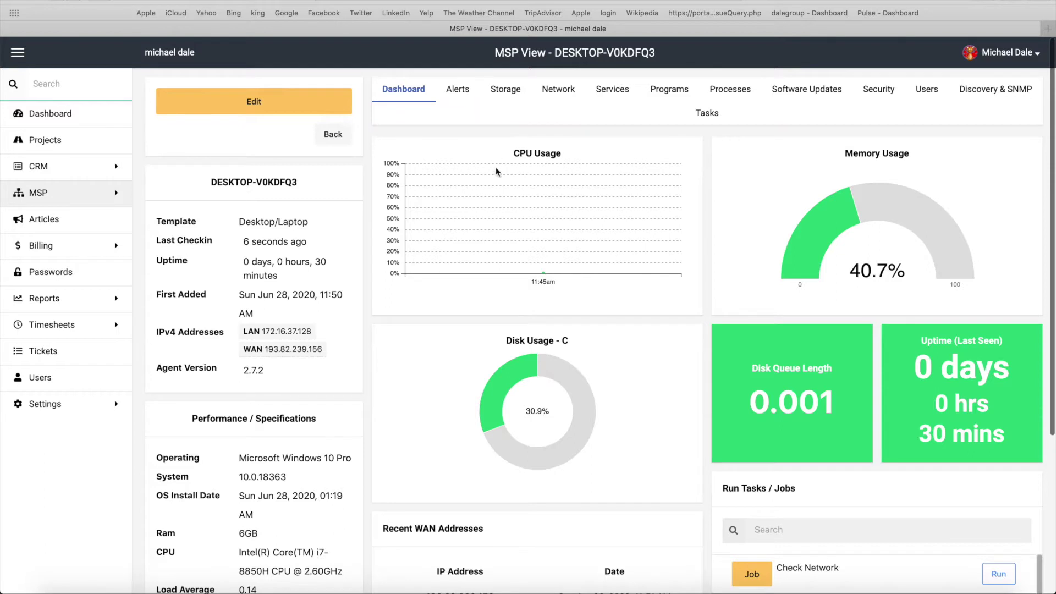
# Check alerts and storage, then list network interfaces such as Ethernet0 on 172.16.37.128
pyautogui.click(465, 97)
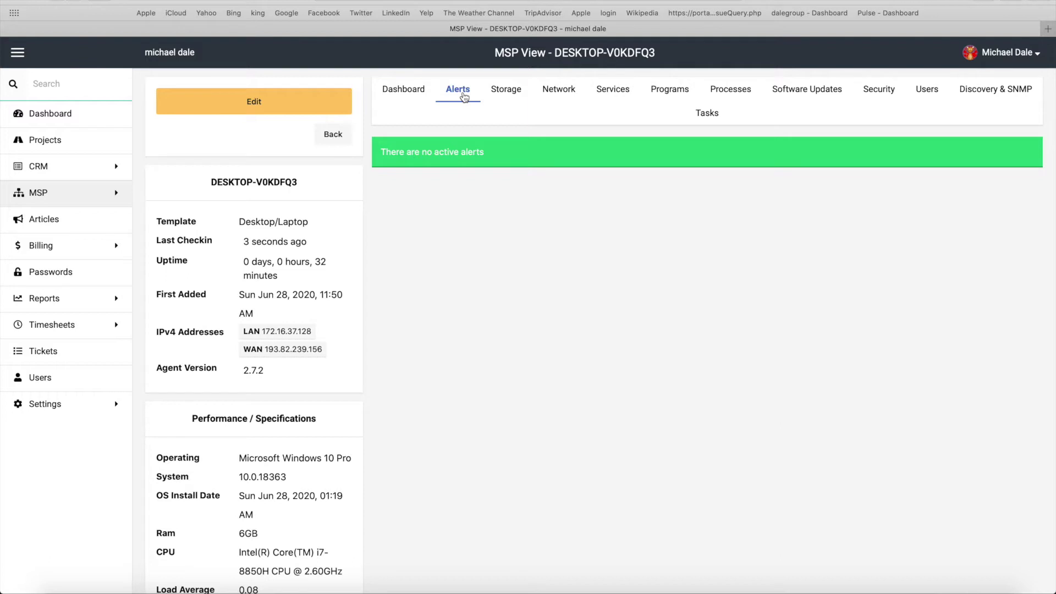
pyautogui.click(509, 95)
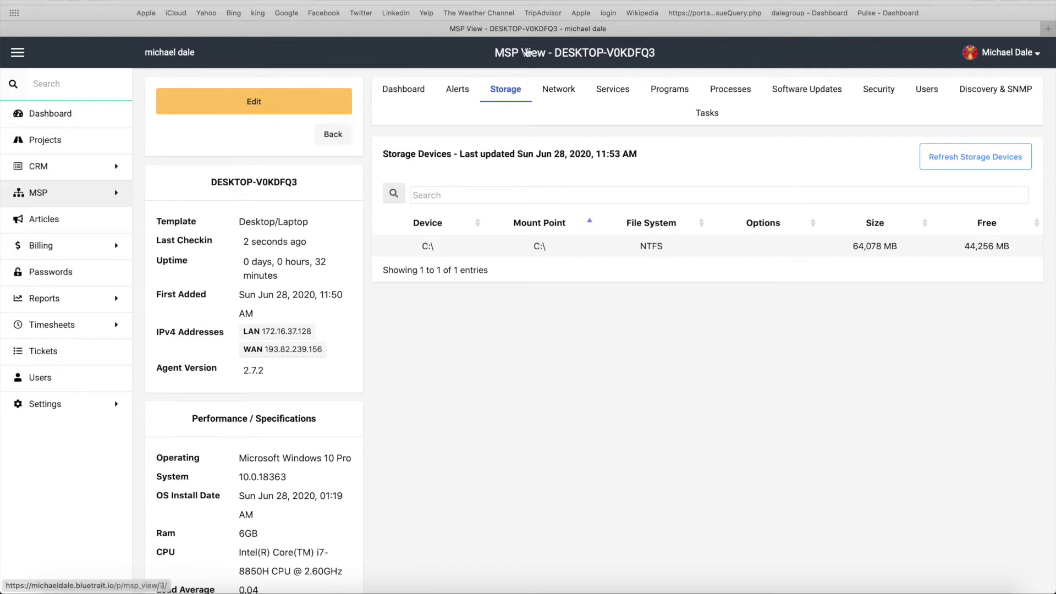
pyautogui.click(552, 91)
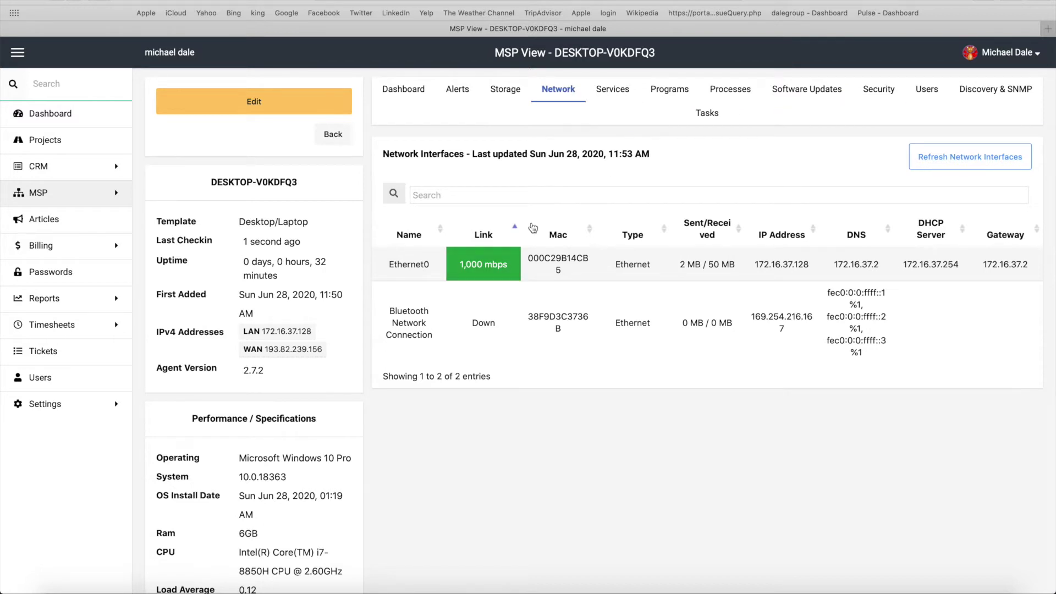
pyautogui.moveTo(609, 154); pyautogui.dragTo(652, 160)
pyautogui.click(651, 160)
pyautogui.click(606, 93)
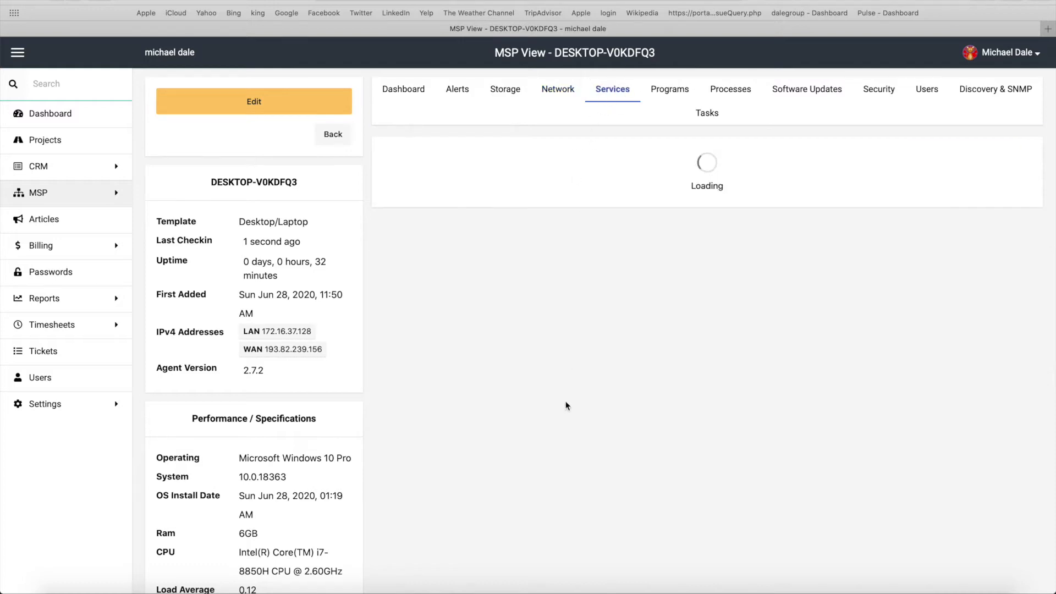
# Load DESKTOP-V0KDFQ3's Windows services list and browse each service's Running or Stopped status
pyautogui.scroll(-12, 566, 406)
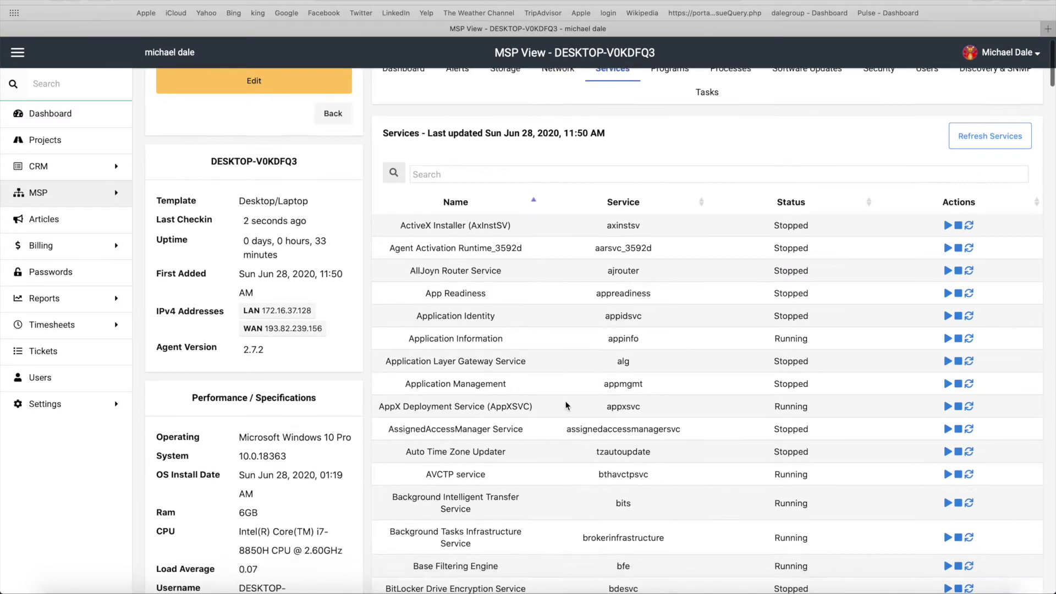
pyautogui.scroll(12, 566, 405)
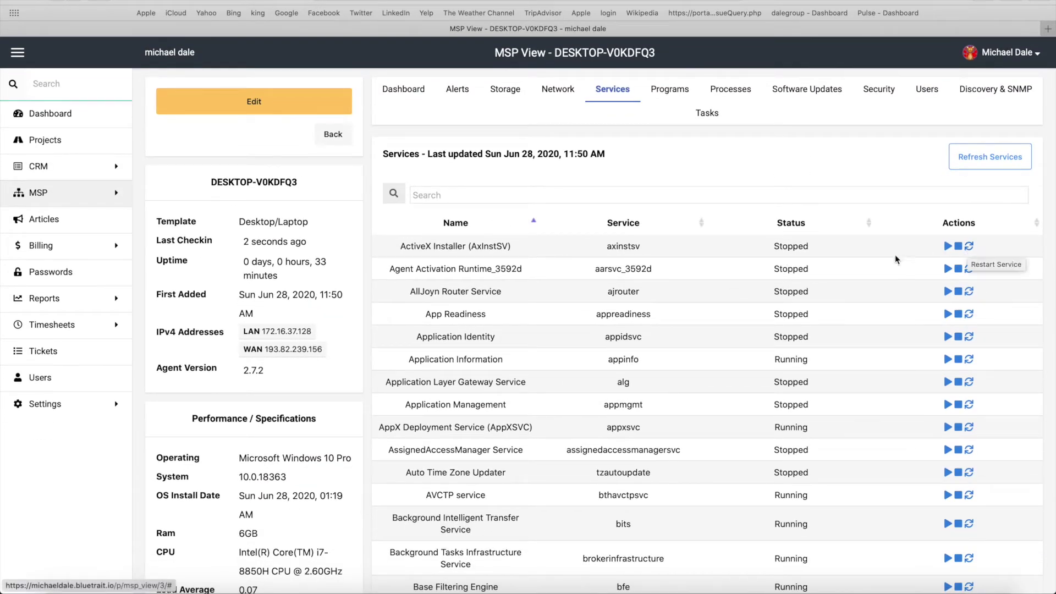
pyautogui.click(596, 195)
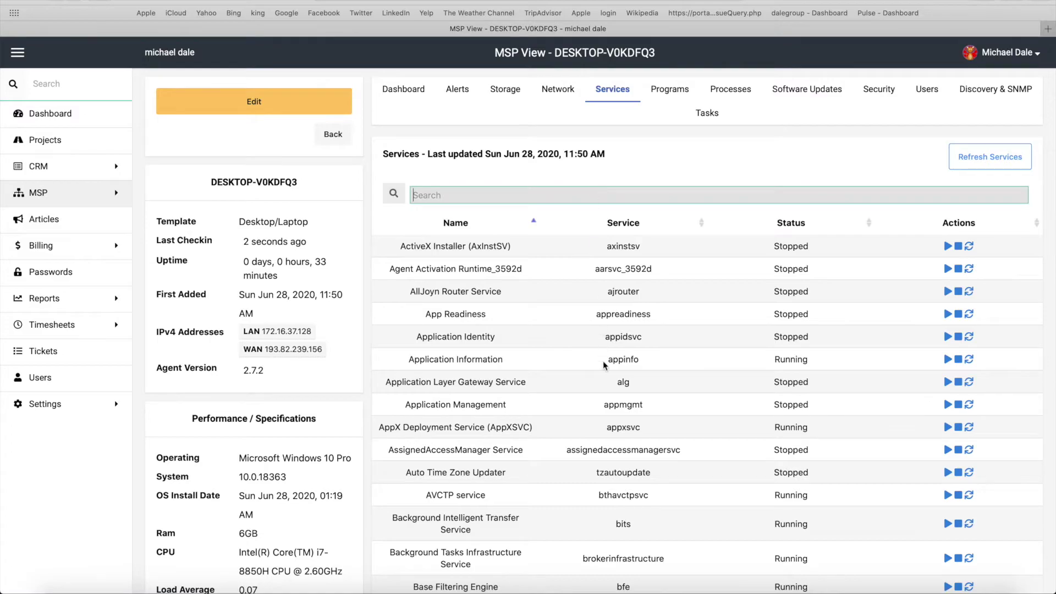
pyautogui.scroll(-20, 602, 361)
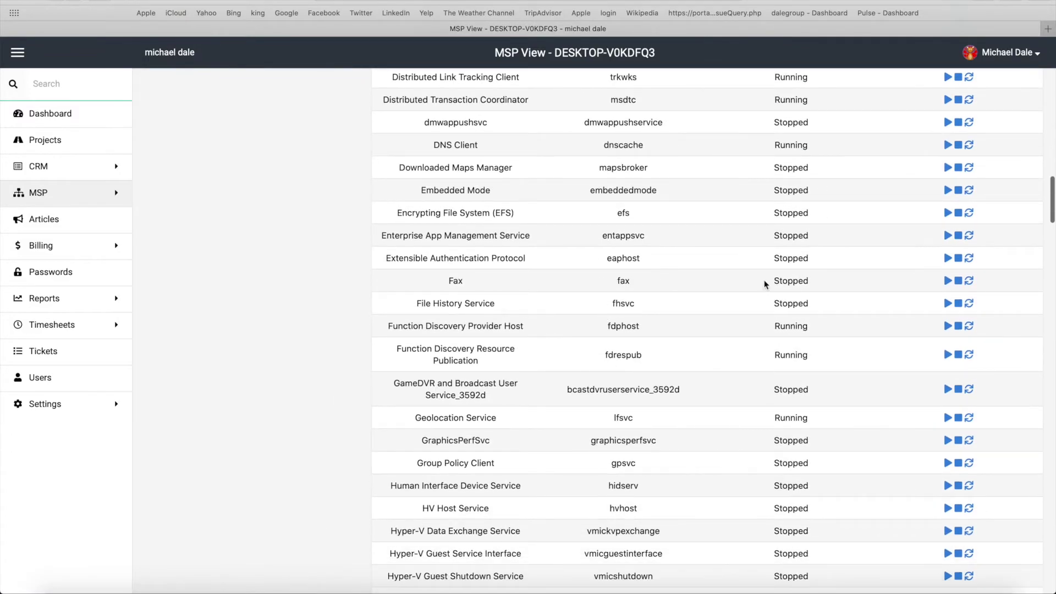
pyautogui.scroll(-10, 764, 260)
pyautogui.scroll(20, 763, 260)
pyautogui.scroll(15, 763, 260)
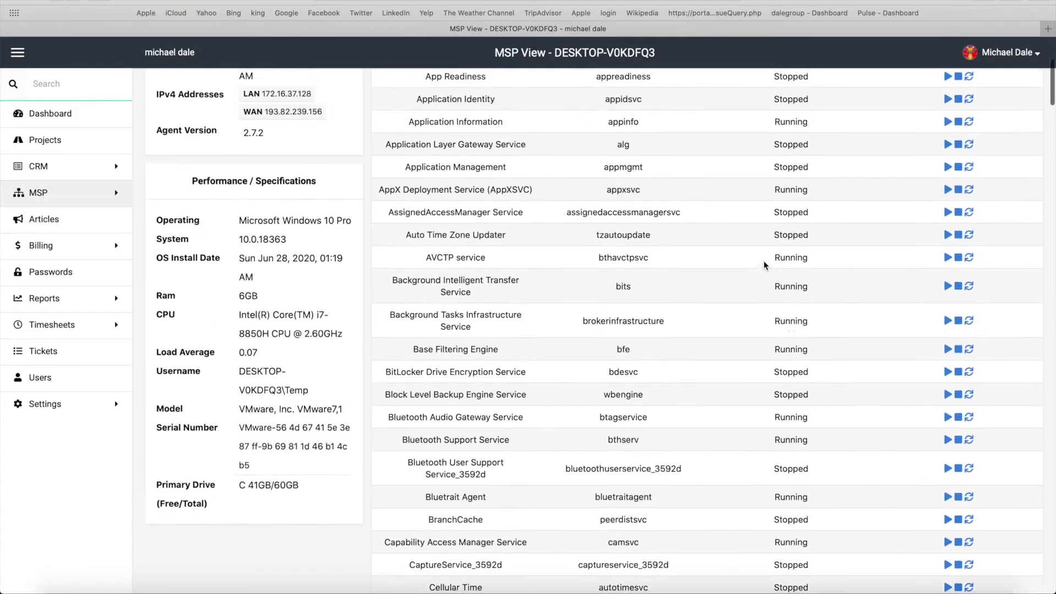
# Sort the 8 installed programs by install date, search 'blue' and clear it, then show processes
pyautogui.click(670, 89)
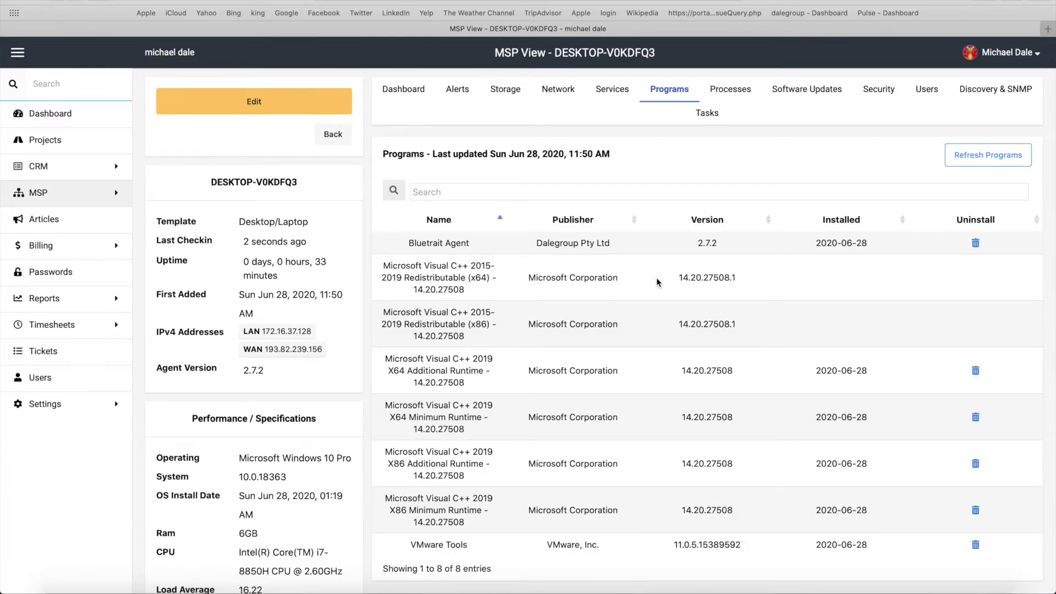
pyautogui.click(829, 218)
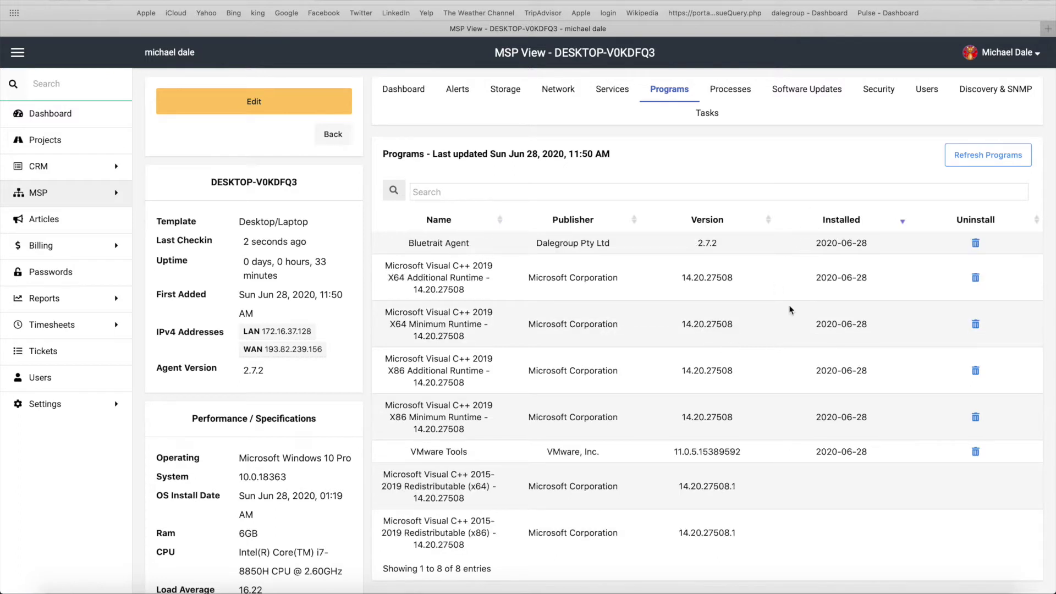
pyautogui.click(548, 187)
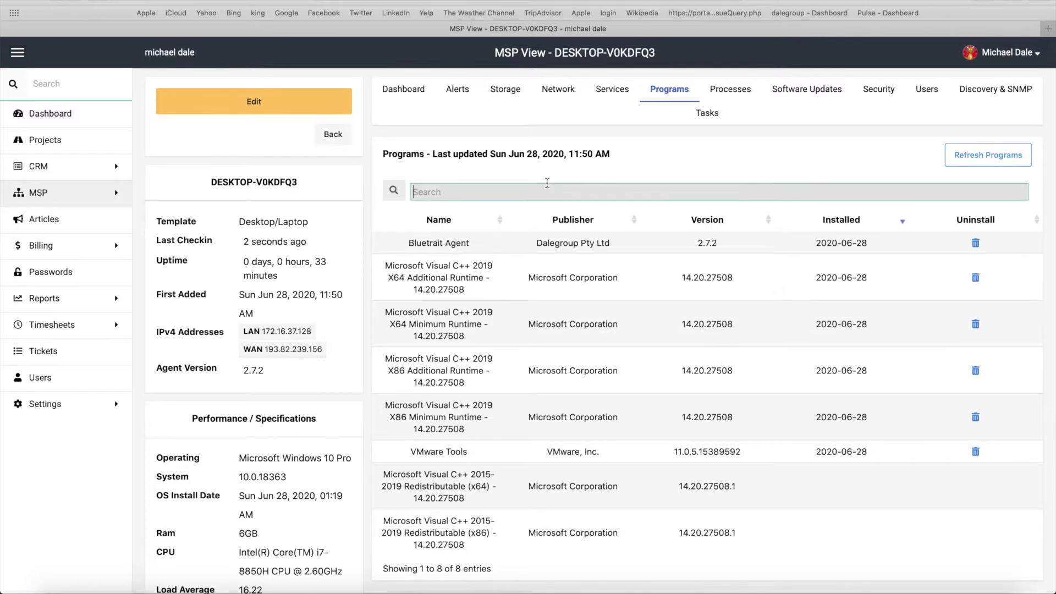
pyautogui.write('blue')
pyautogui.press('BackSpace')
pyautogui.press('BackSpace')
pyautogui.press('BackSpace')
pyautogui.press('BackSpace')
pyautogui.scroll(-3, 983, 369)
pyautogui.scroll(3, 982, 369)
pyautogui.click(741, 95)
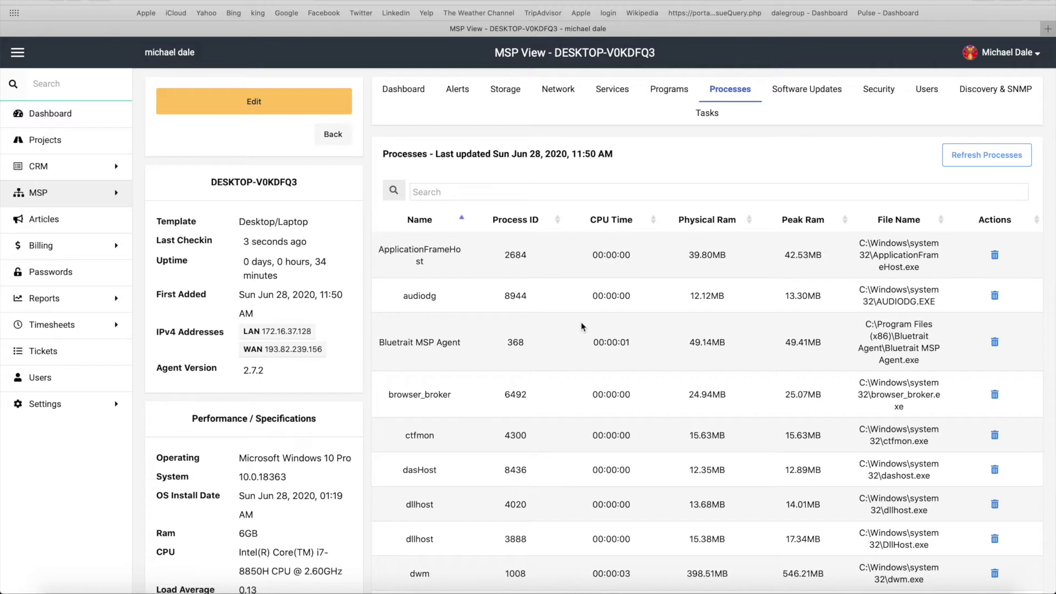
# Sort running processes by Process ID, highest first, and highlight the audiodg row
pyautogui.click(524, 219)
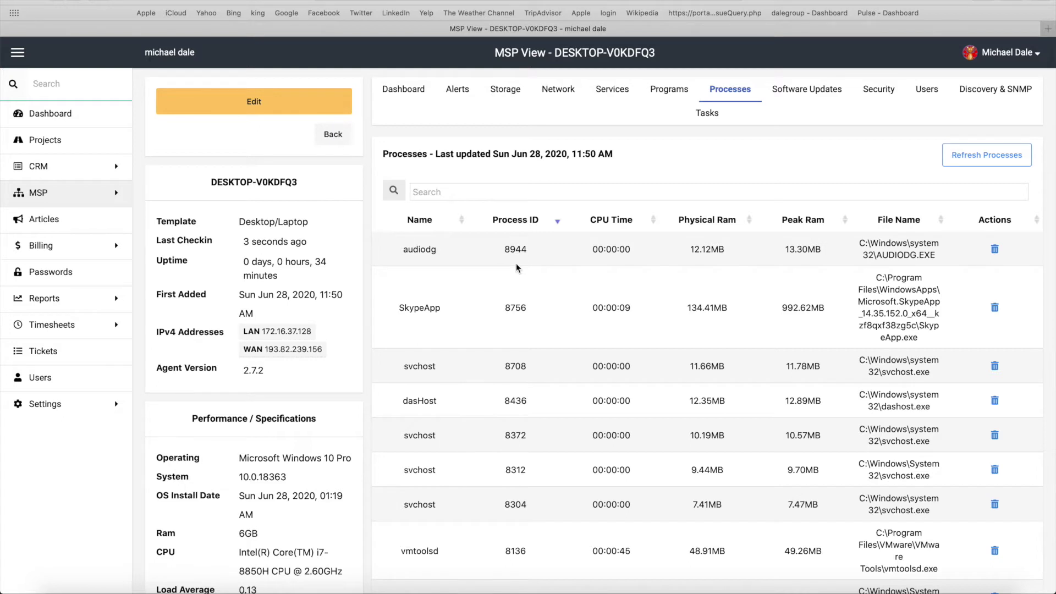
pyautogui.moveTo(399, 254); pyautogui.dragTo(909, 264)
pyautogui.click(908, 264)
# Show the 6 pending software updates, cancelling the Install Software Updates dialog without installing
pyautogui.click(828, 102)
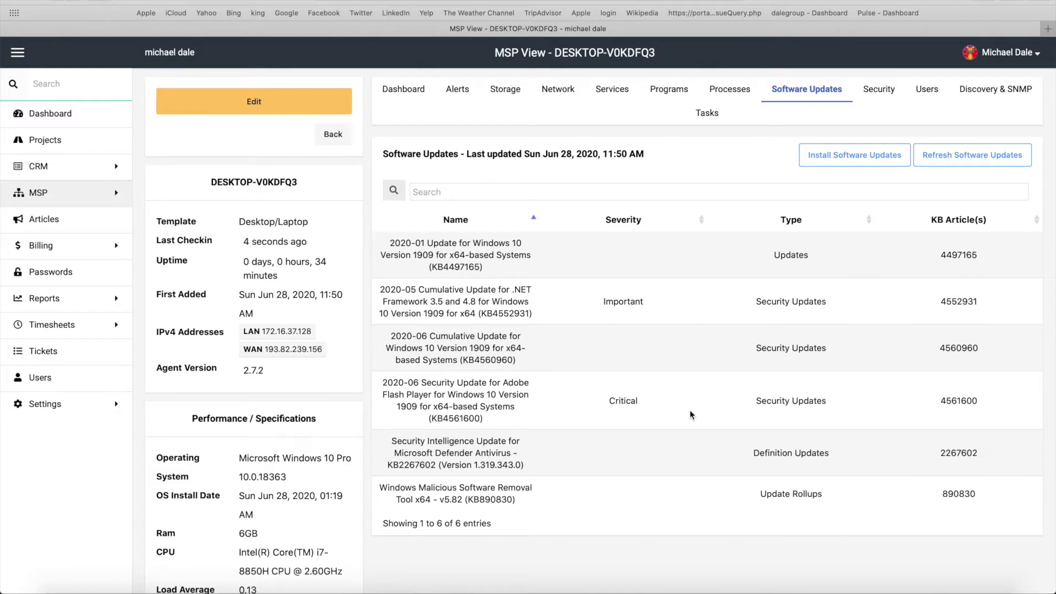
pyautogui.click(842, 159)
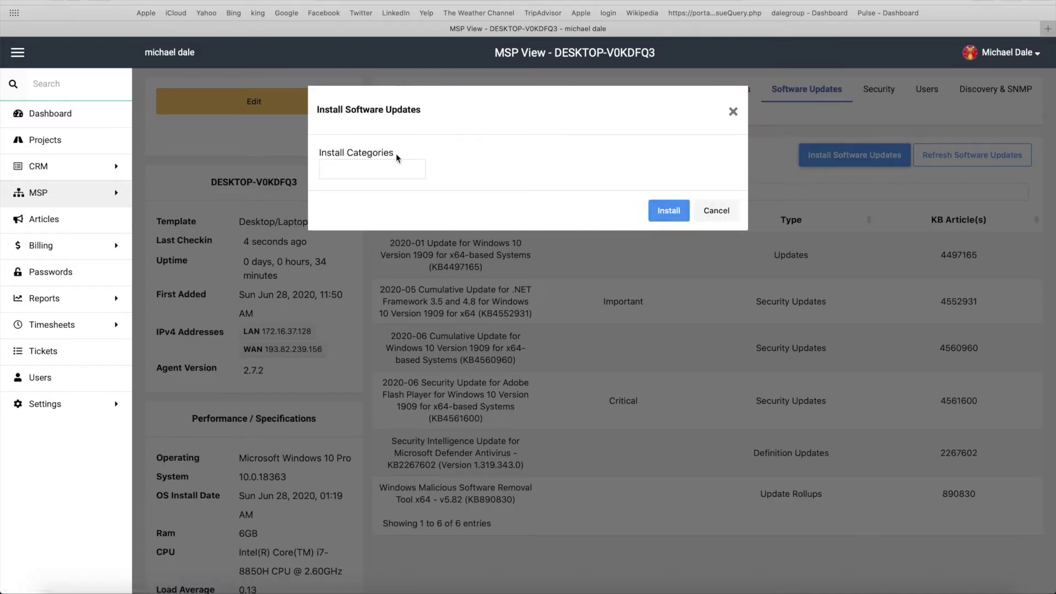
pyautogui.click(382, 163)
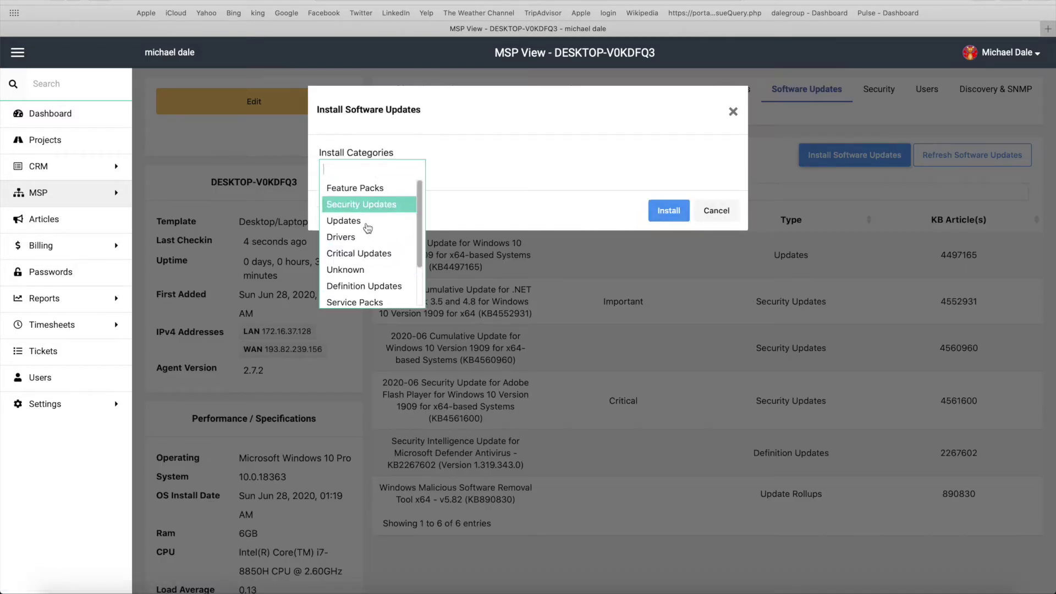
pyautogui.click(570, 183)
pyautogui.click(716, 211)
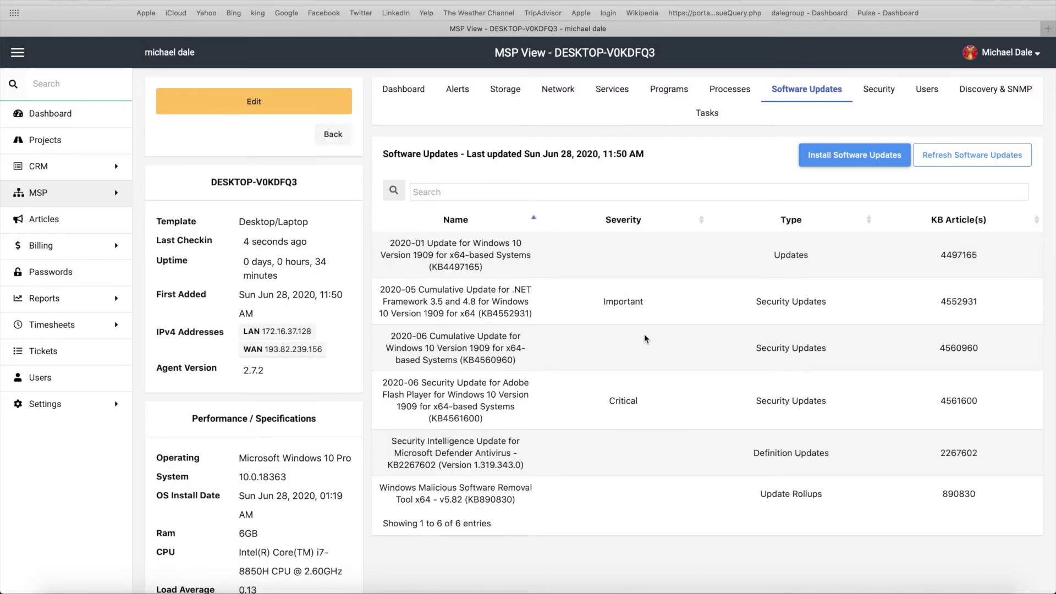
# Review the antivirus status under Security, then list the two connected user sessions
pyautogui.click(874, 92)
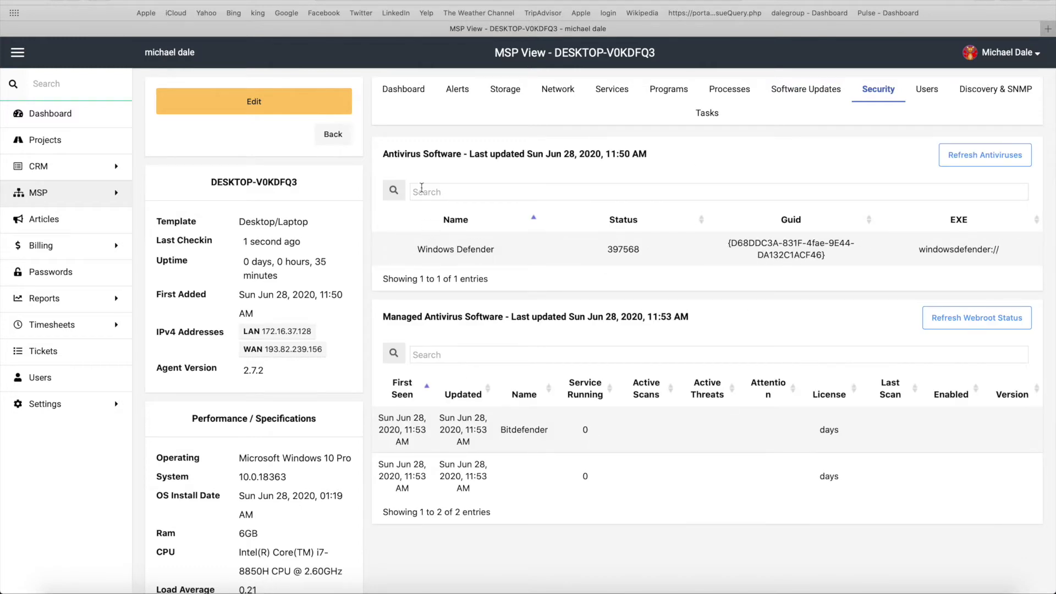
pyautogui.moveTo(381, 157); pyautogui.dragTo(541, 274)
pyautogui.click(539, 279)
pyautogui.moveTo(381, 317); pyautogui.dragTo(611, 339)
pyautogui.click(715, 336)
pyautogui.click(922, 91)
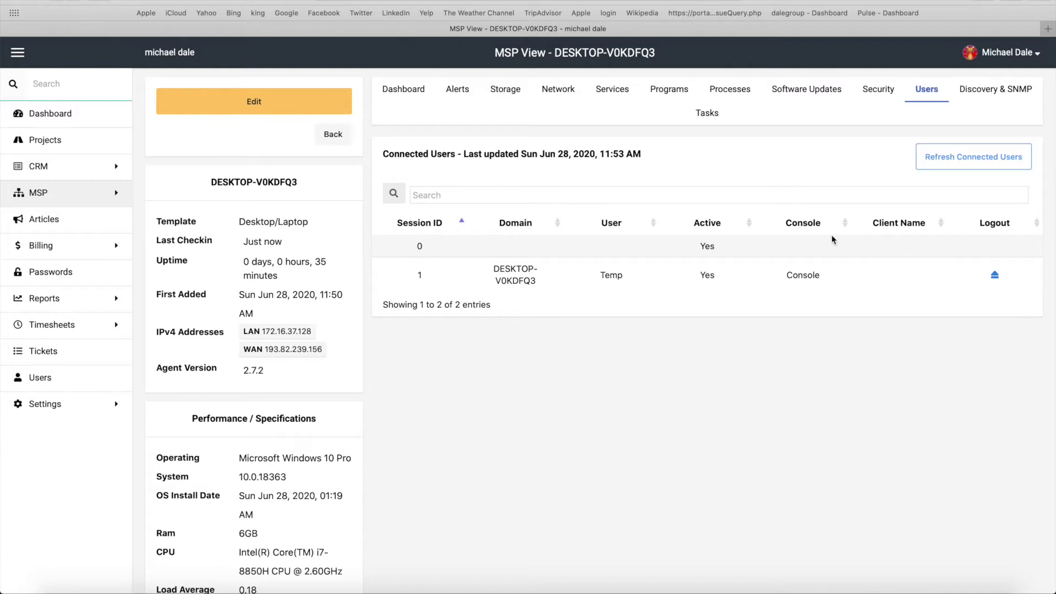
# Open Discovery & SNMP and start a network discovery prefilled with range 172.16.37.0/24
pyautogui.click(999, 90)
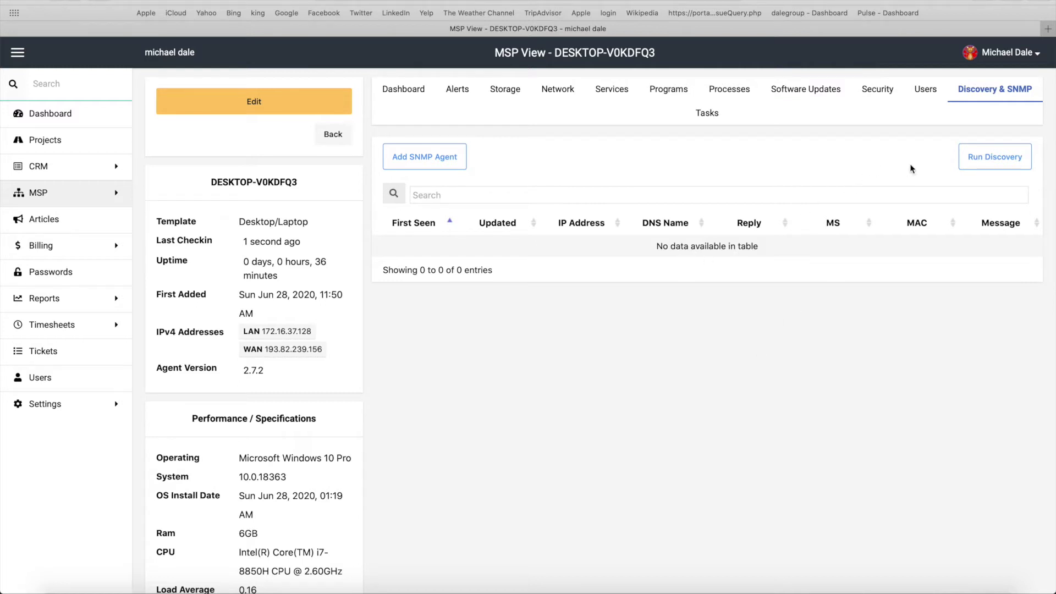
pyautogui.click(994, 157)
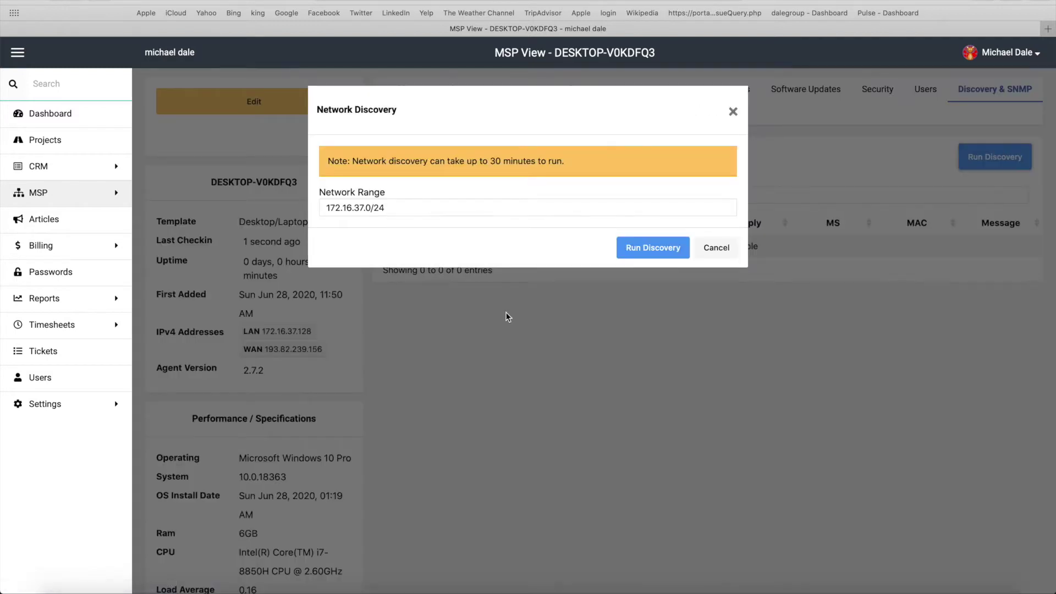
pyautogui.moveTo(327, 210); pyautogui.dragTo(418, 213)
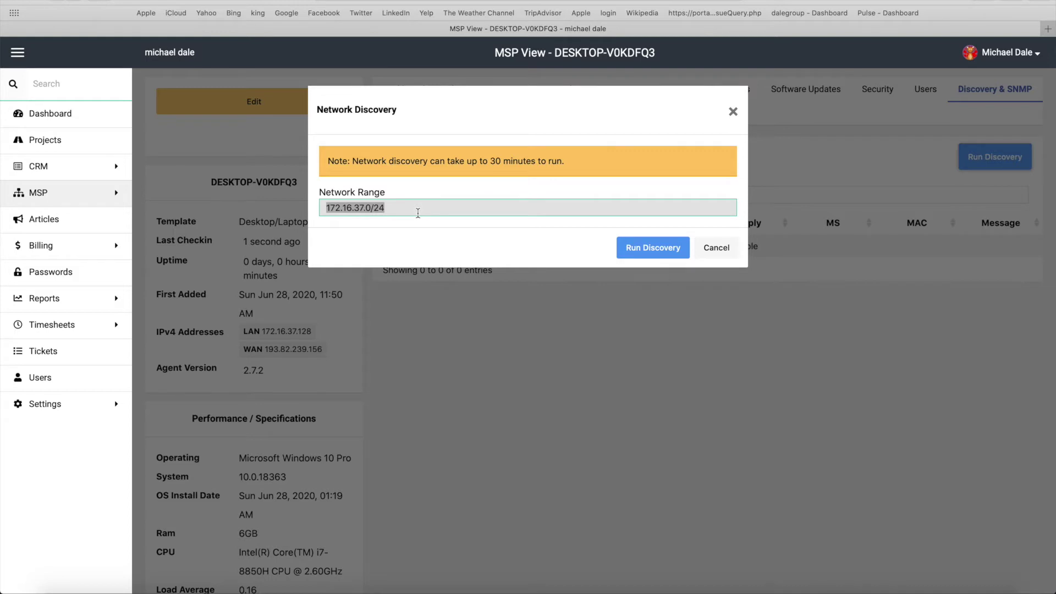
pyautogui.moveTo(326, 208); pyautogui.dragTo(371, 208)
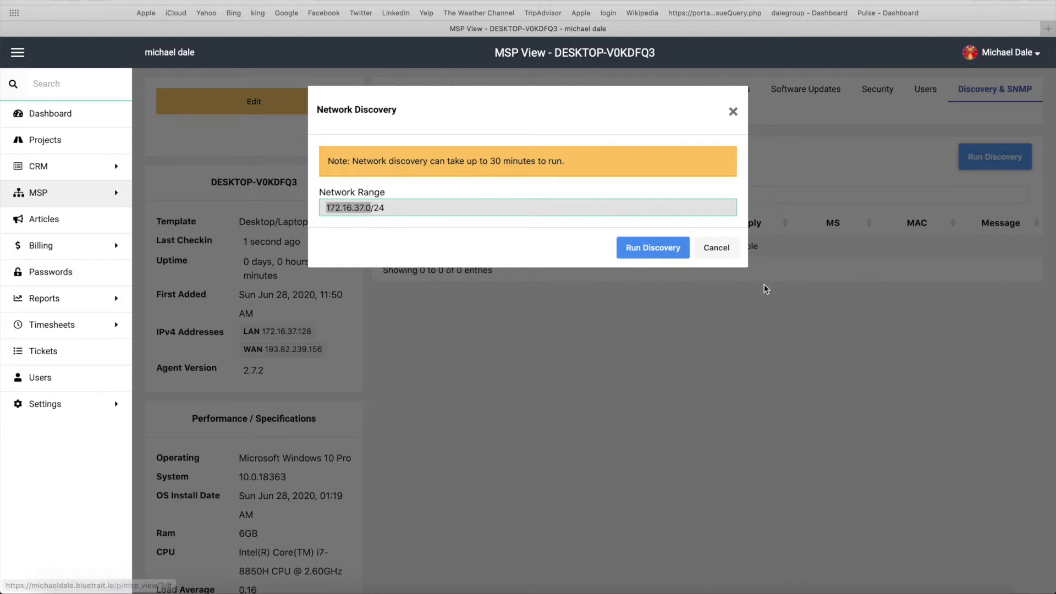
pyautogui.click(716, 247)
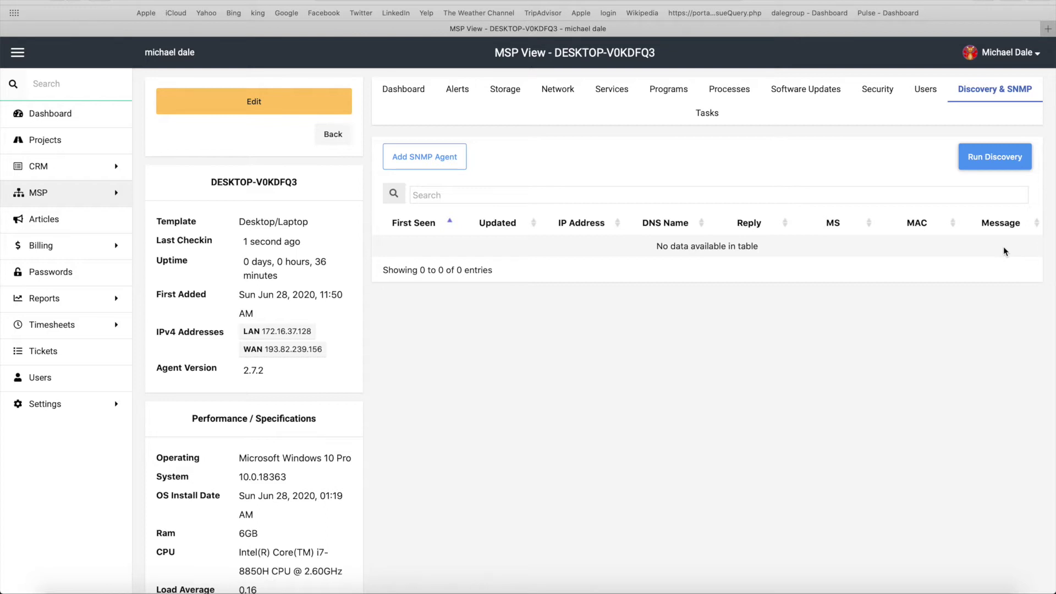
# Check DESKTOP-V0KDFQ3's recent tasks, then open its MSP Edit settings page
pyautogui.click(685, 121)
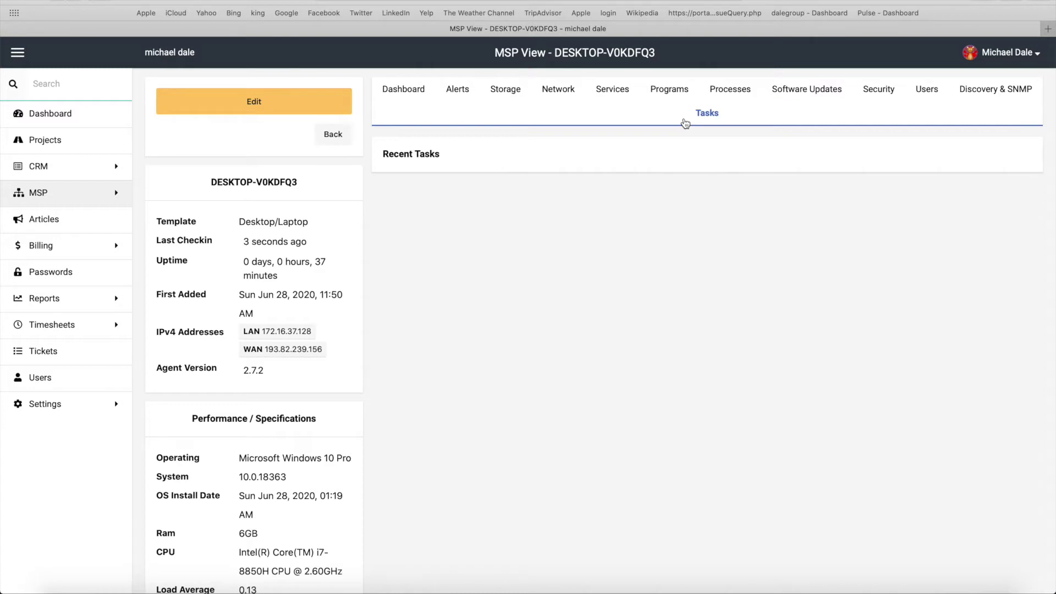
pyautogui.scroll(-5, 685, 123)
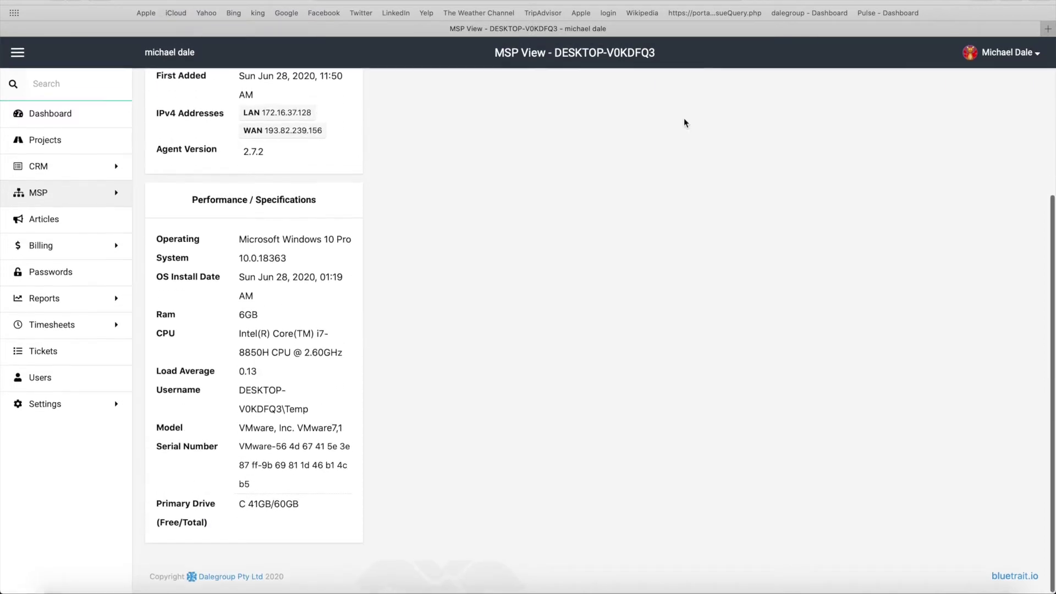
pyautogui.scroll(5, 684, 123)
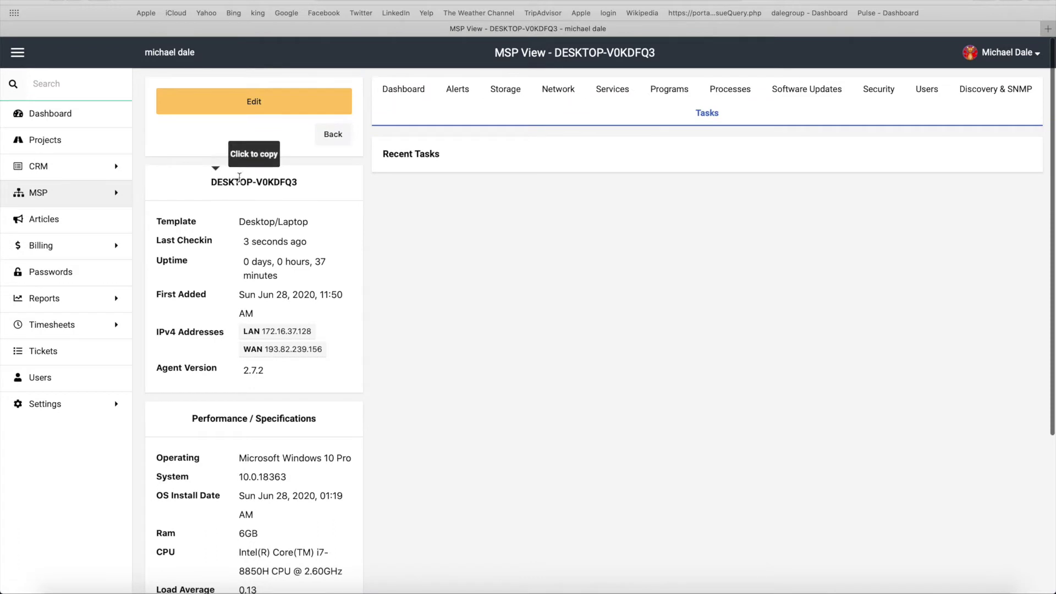
pyautogui.click(284, 100)
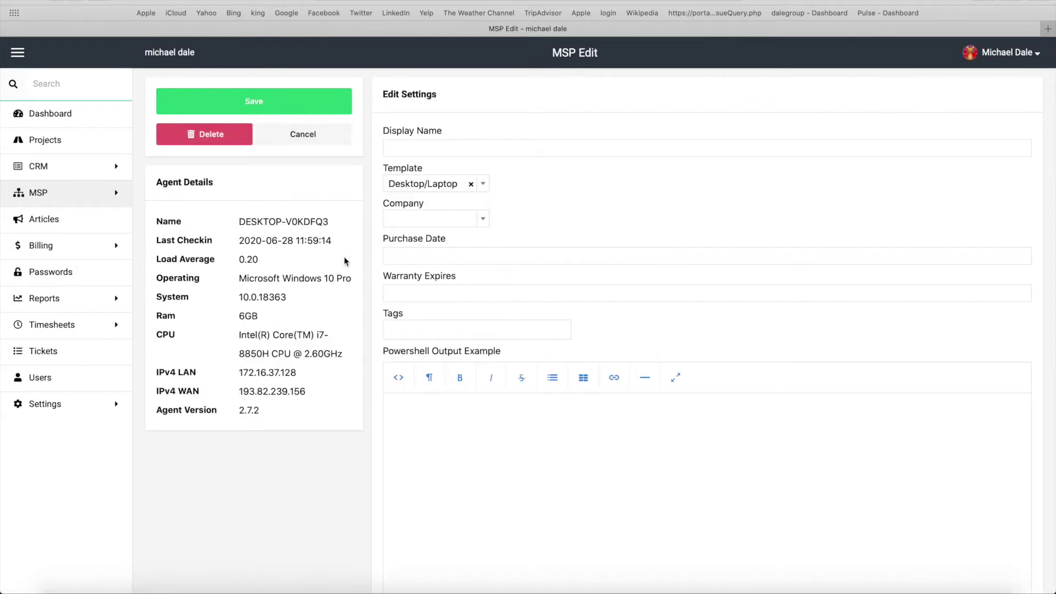
# Review the template choices and set DESKTOP-V0KDFQ3's company to Example
pyautogui.click(408, 149)
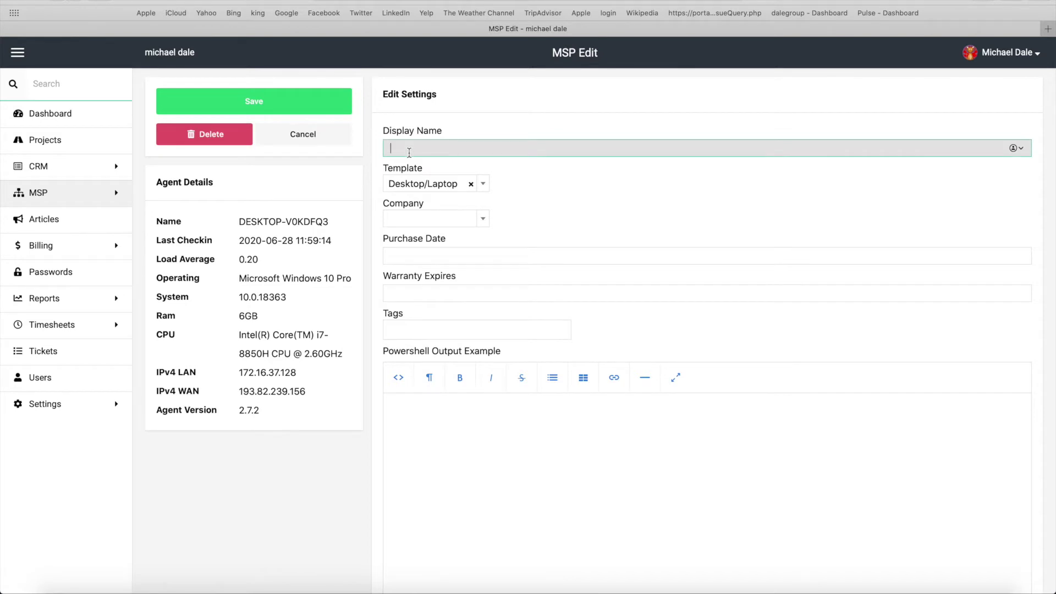
pyautogui.click(402, 184)
pyautogui.click(402, 184)
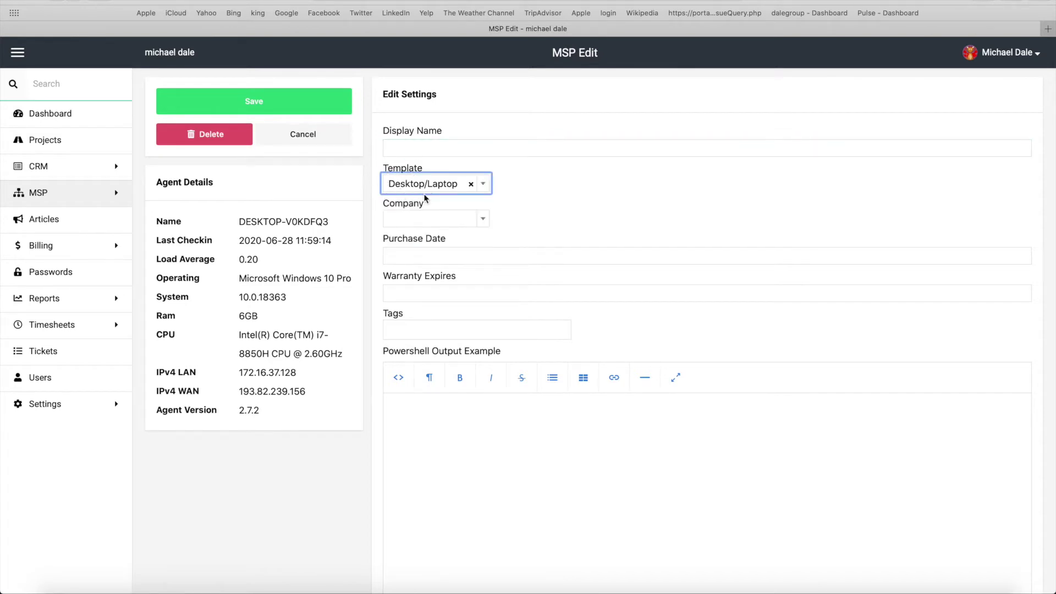
pyautogui.click(421, 225)
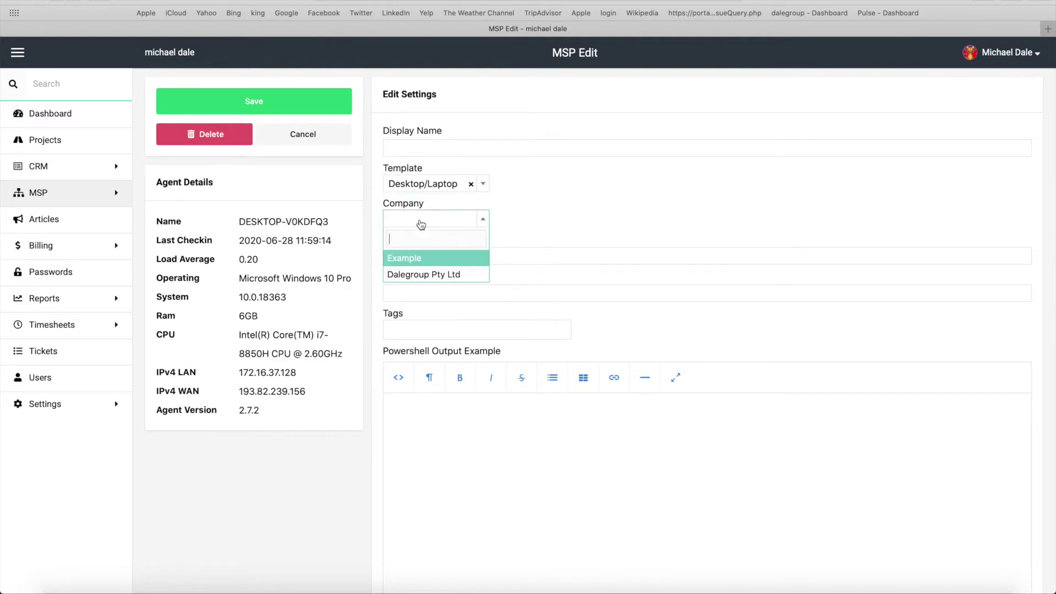
pyautogui.click(407, 258)
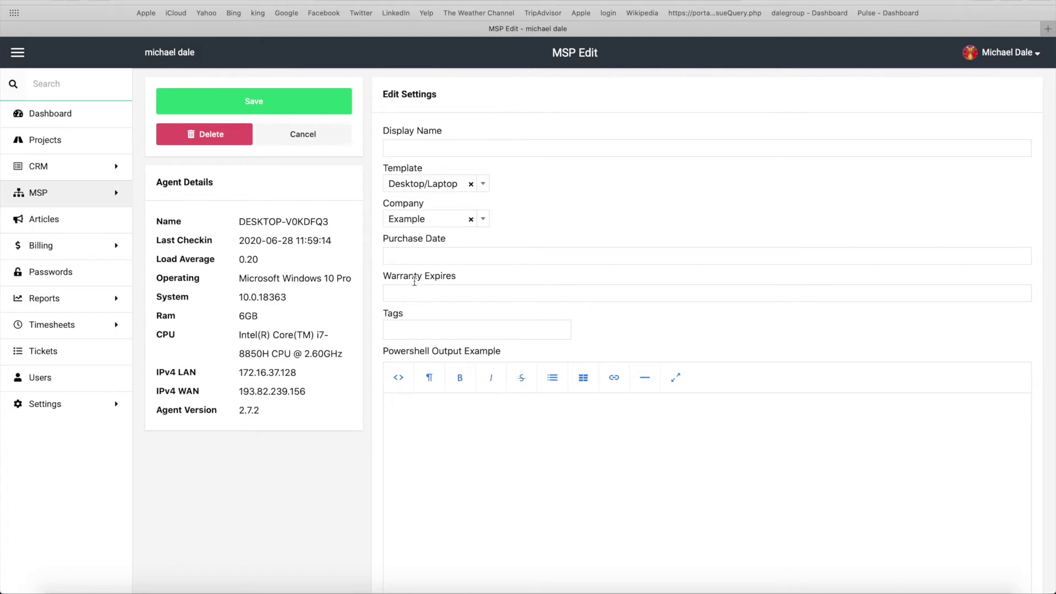
# Look over the tag options and Powershell Output Example without changes, then save the agent
pyautogui.click(407, 331)
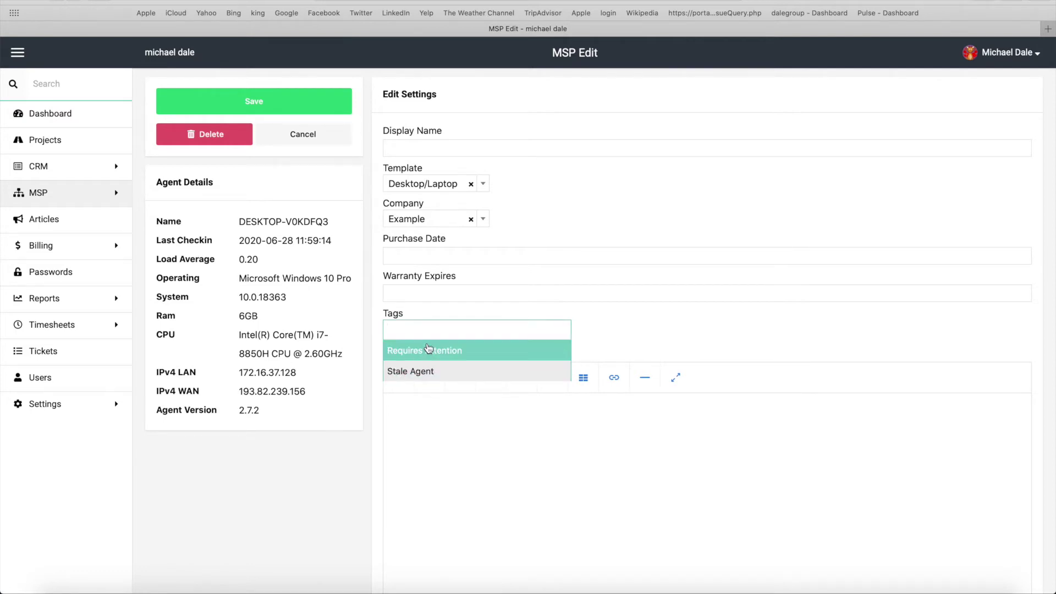
pyautogui.click(648, 311)
pyautogui.scroll(-2, 502, 481)
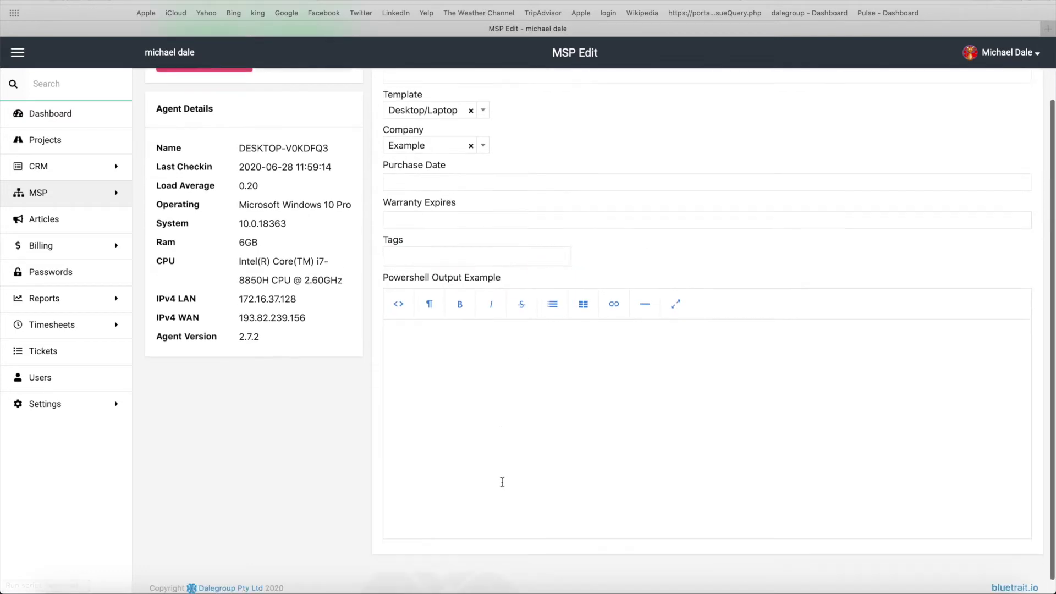
pyautogui.moveTo(387, 264); pyautogui.dragTo(493, 432)
pyautogui.click(494, 434)
pyautogui.scroll(2, 494, 434)
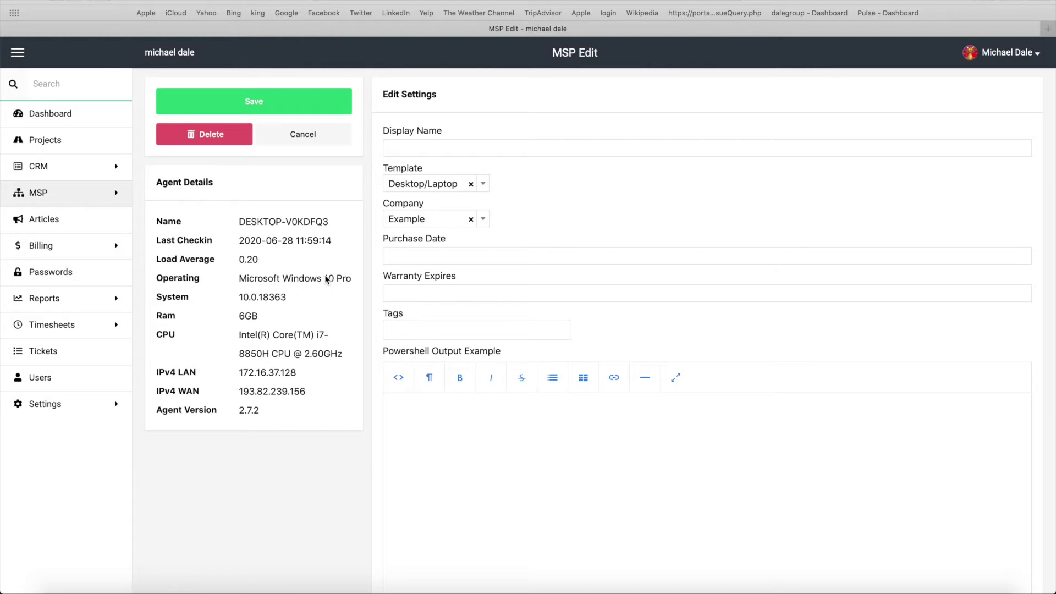
pyautogui.click(266, 103)
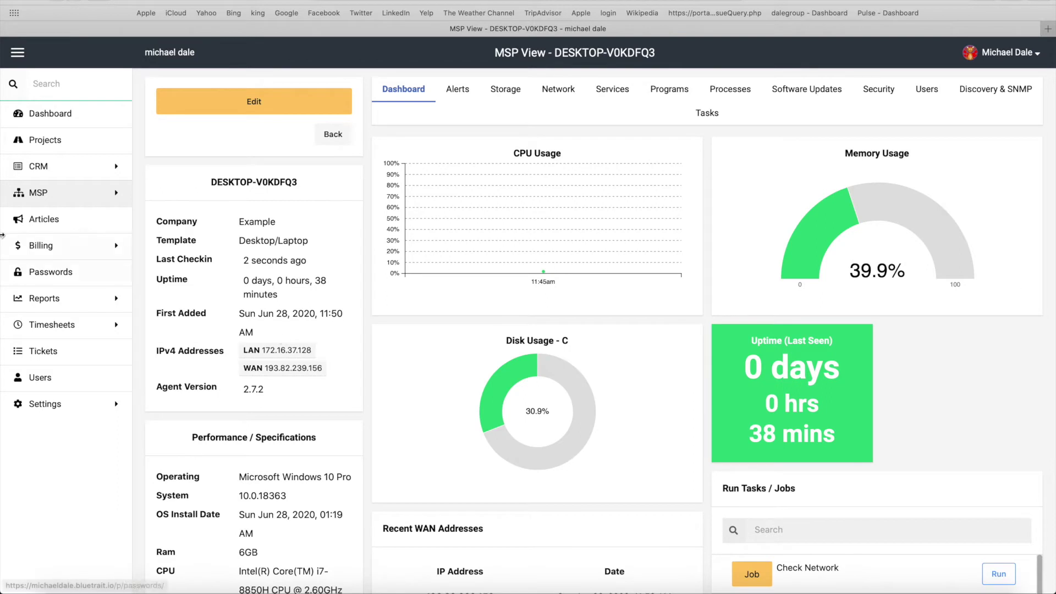
# Filter the MSP Agents list by the Example company and search
pyautogui.click(43, 193)
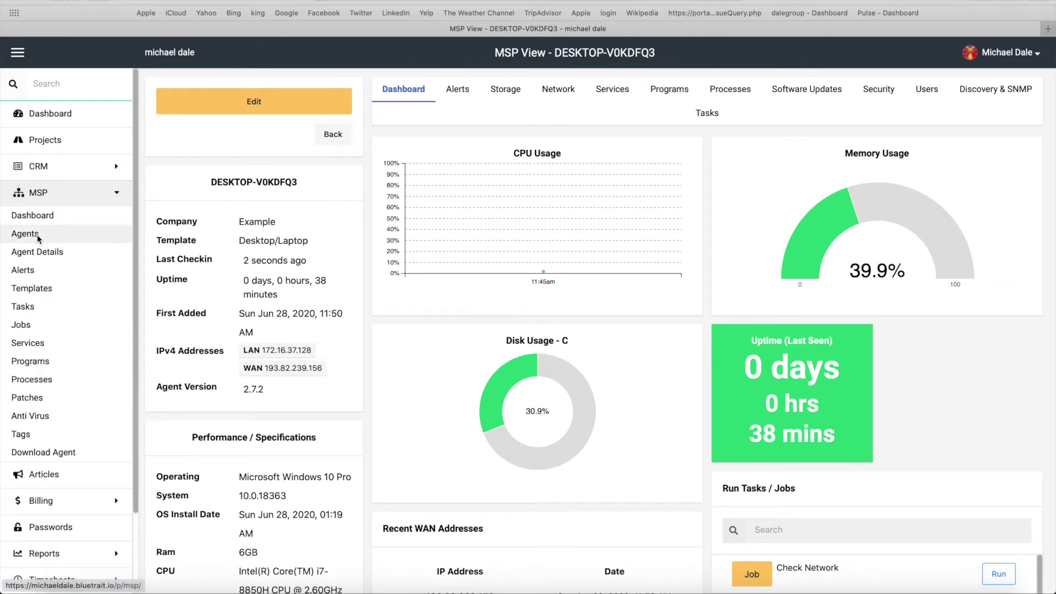
pyautogui.click(39, 235)
pyautogui.click(274, 155)
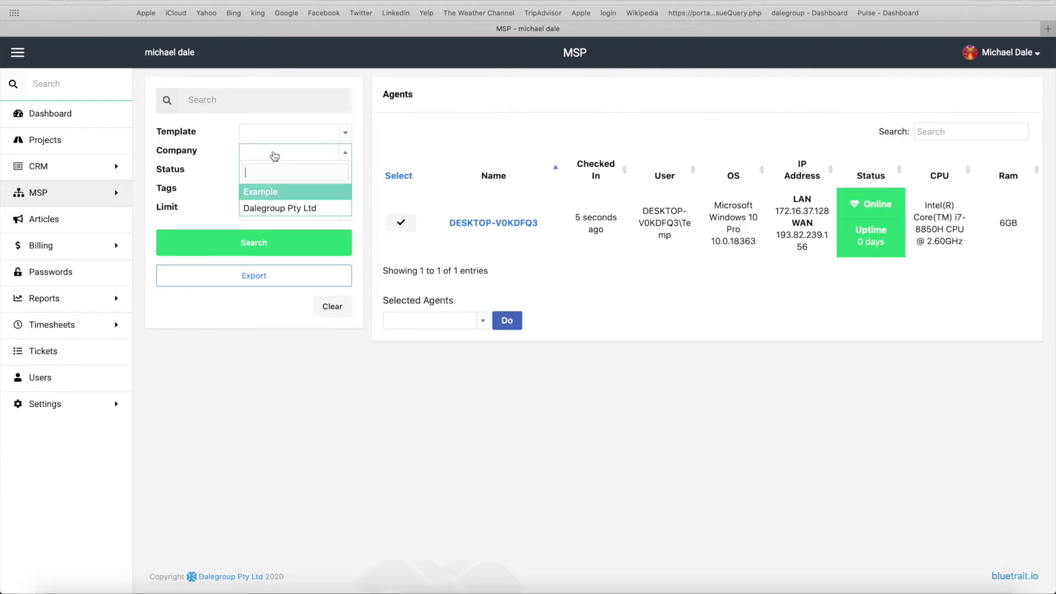
pyautogui.click(264, 196)
pyautogui.click(245, 248)
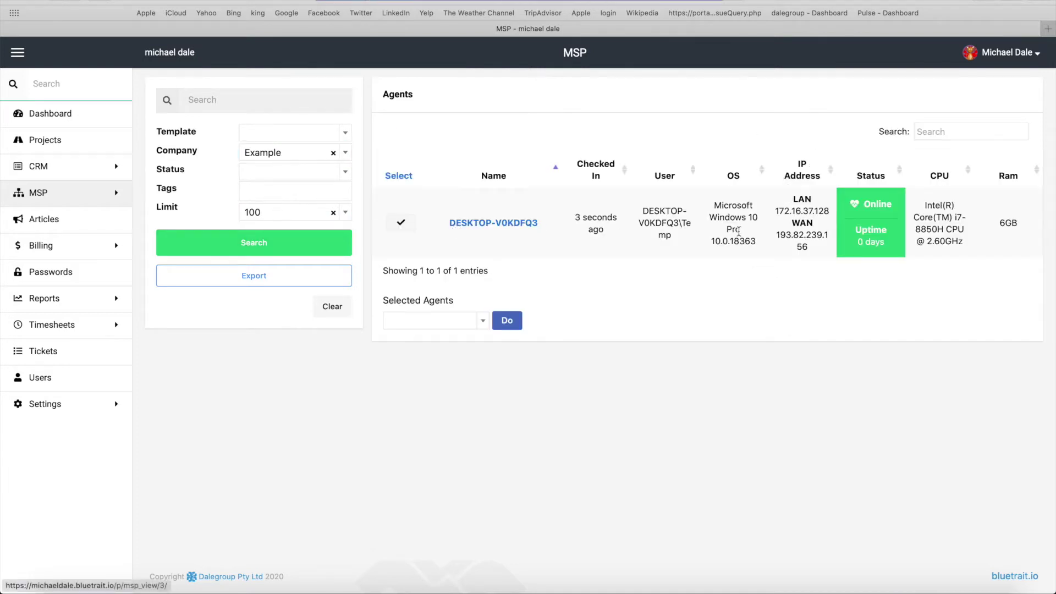
# Try an Offline status filter on Example agents, then clear it again
pyautogui.click(280, 174)
pyautogui.click(266, 217)
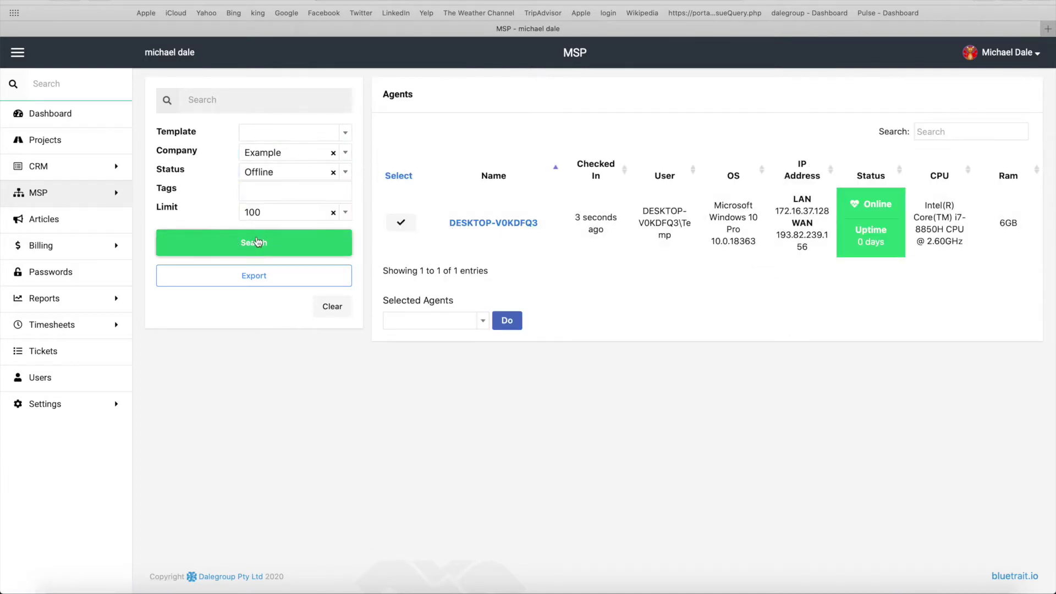
pyautogui.click(253, 243)
pyautogui.click(332, 172)
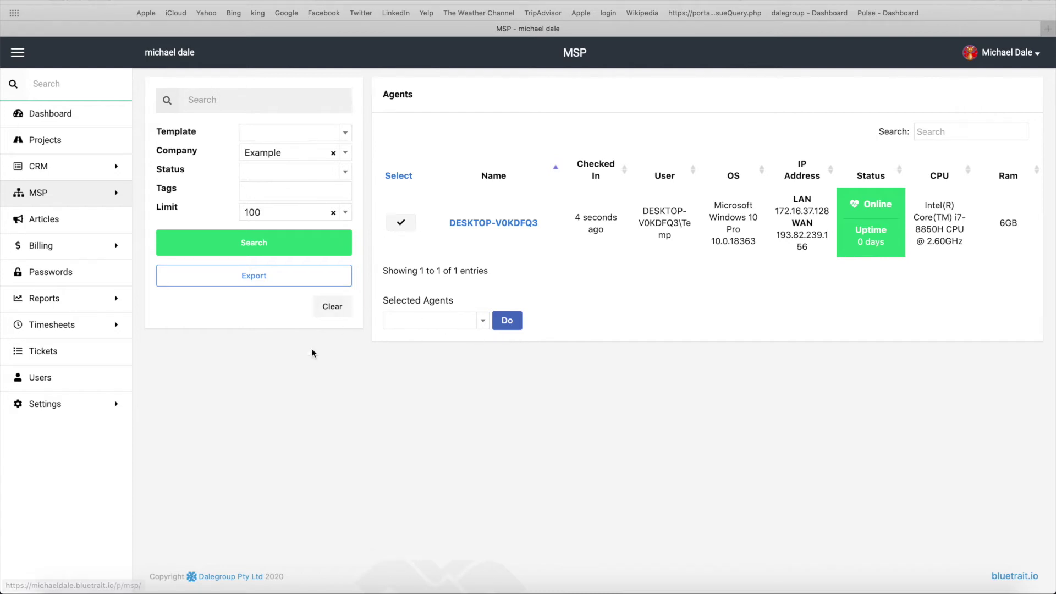
pyautogui.click(113, 200)
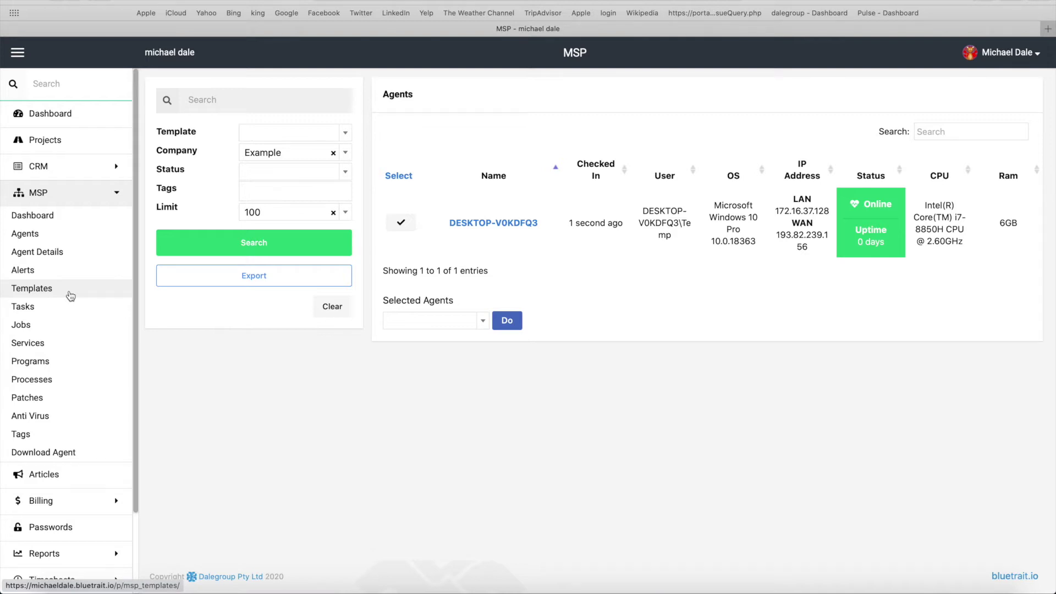
# Go to the MSP Templates list and open the Servers template
pyautogui.click(69, 293)
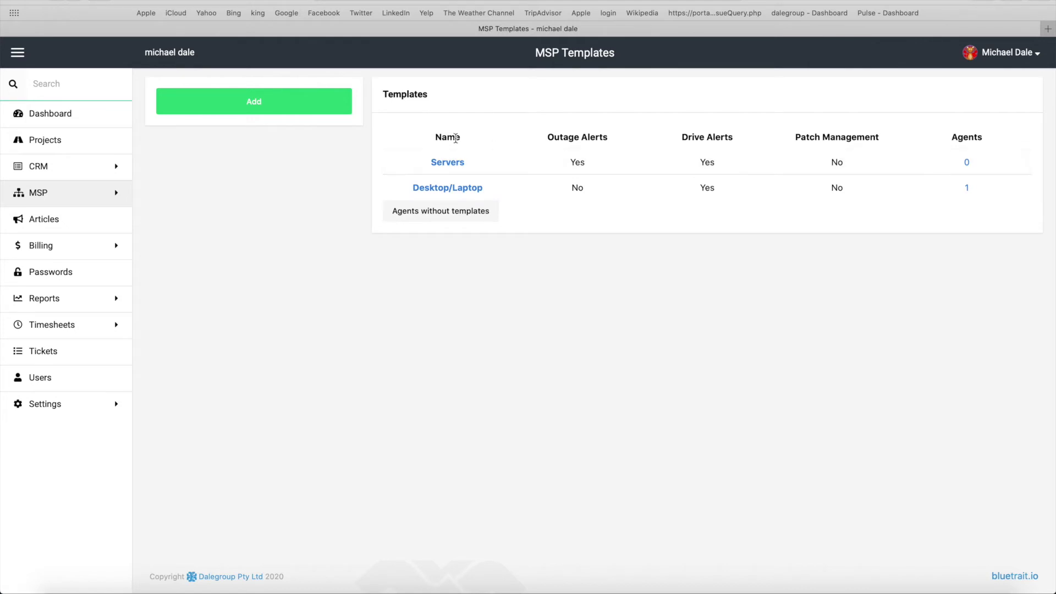
pyautogui.click(441, 162)
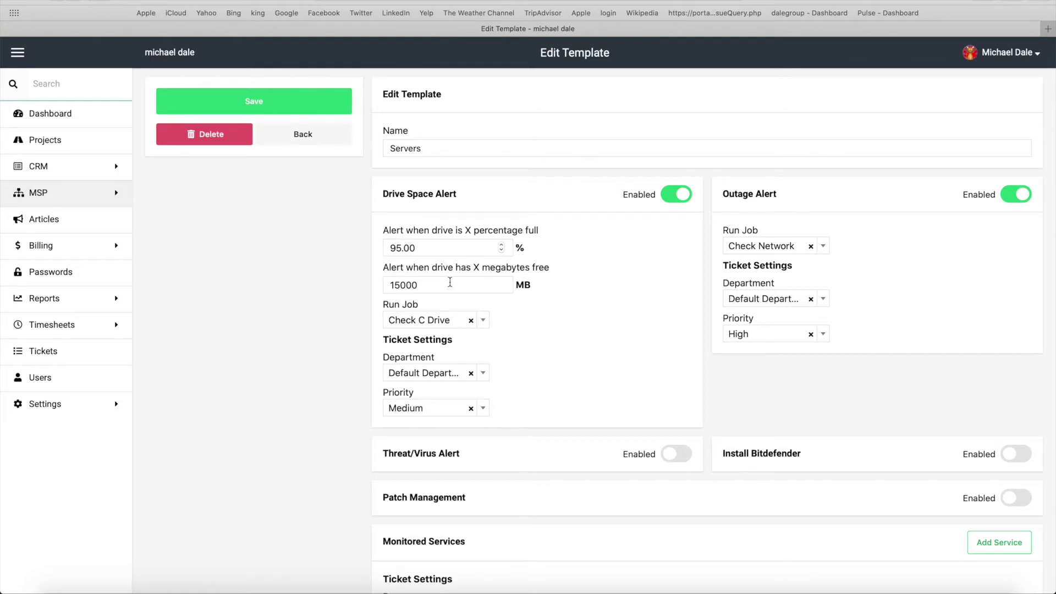
pyautogui.moveTo(384, 304); pyautogui.dragTo(425, 304)
pyautogui.click(407, 327)
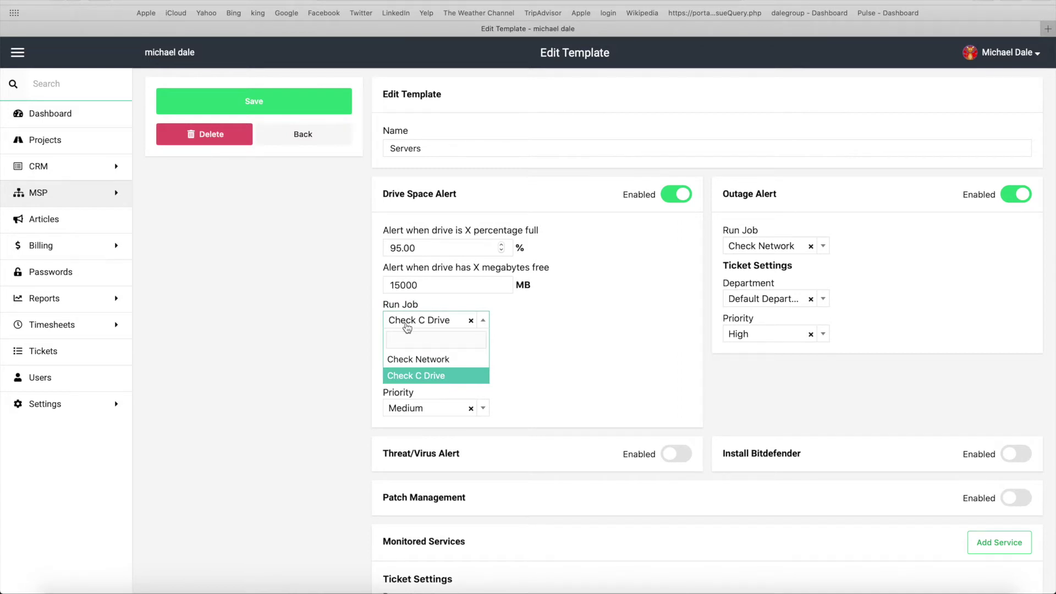
pyautogui.click(407, 327)
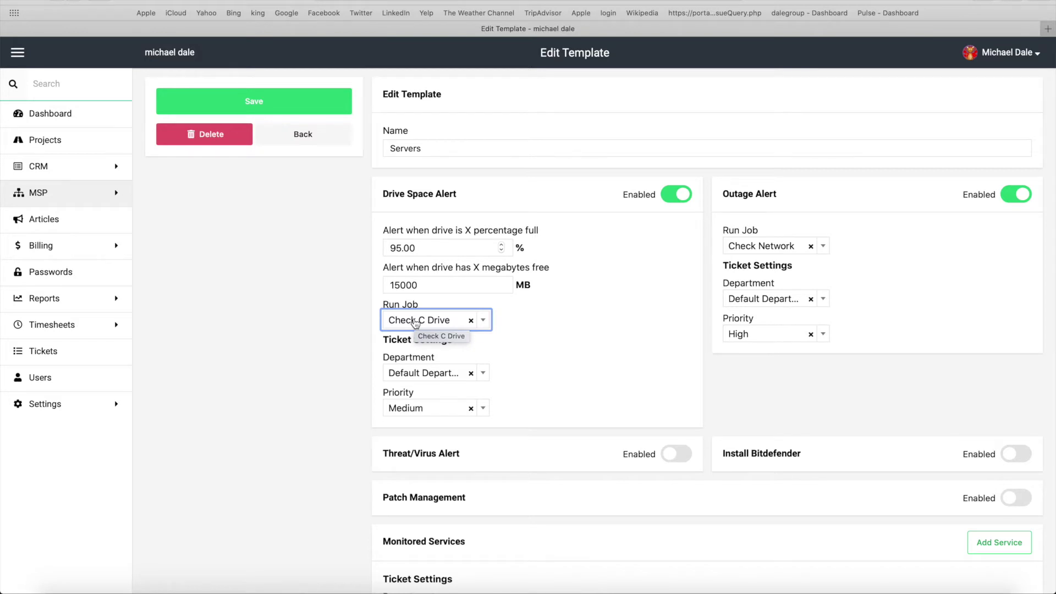
pyautogui.click(575, 296)
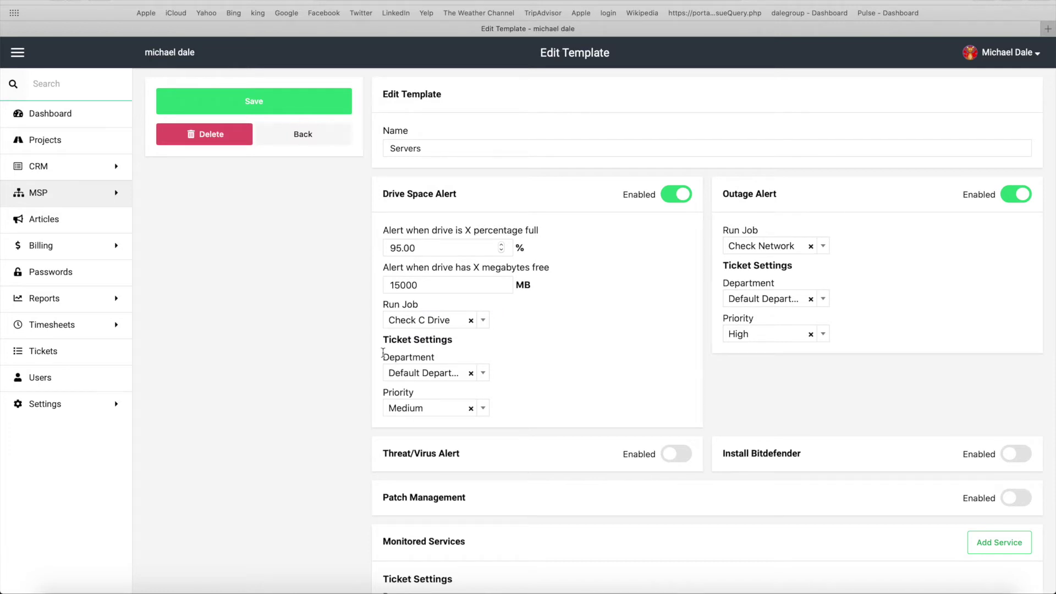
pyautogui.click(439, 374)
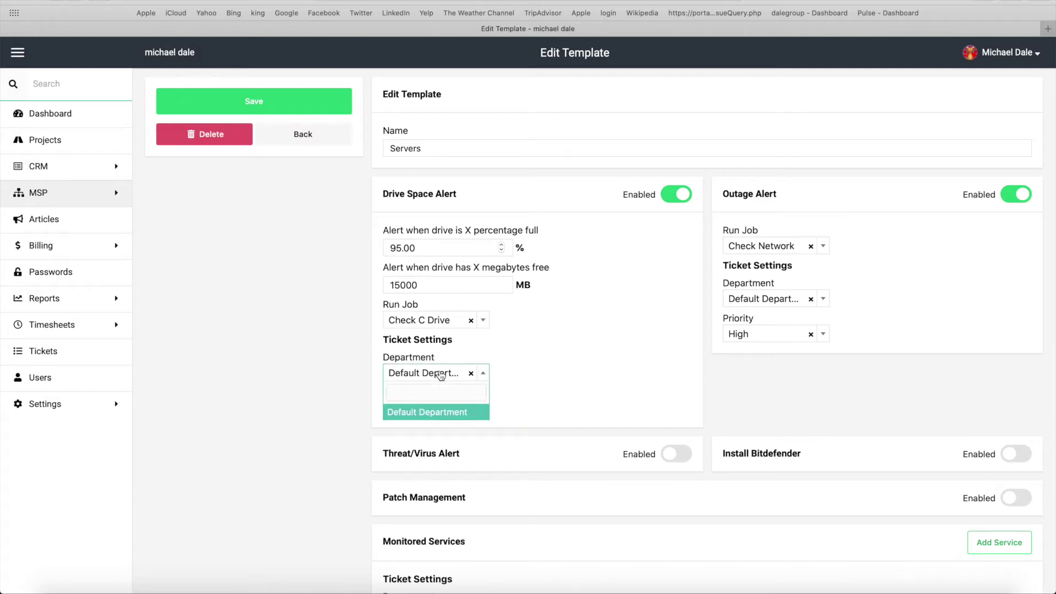
pyautogui.click(440, 375)
pyautogui.click(440, 376)
pyautogui.click(536, 337)
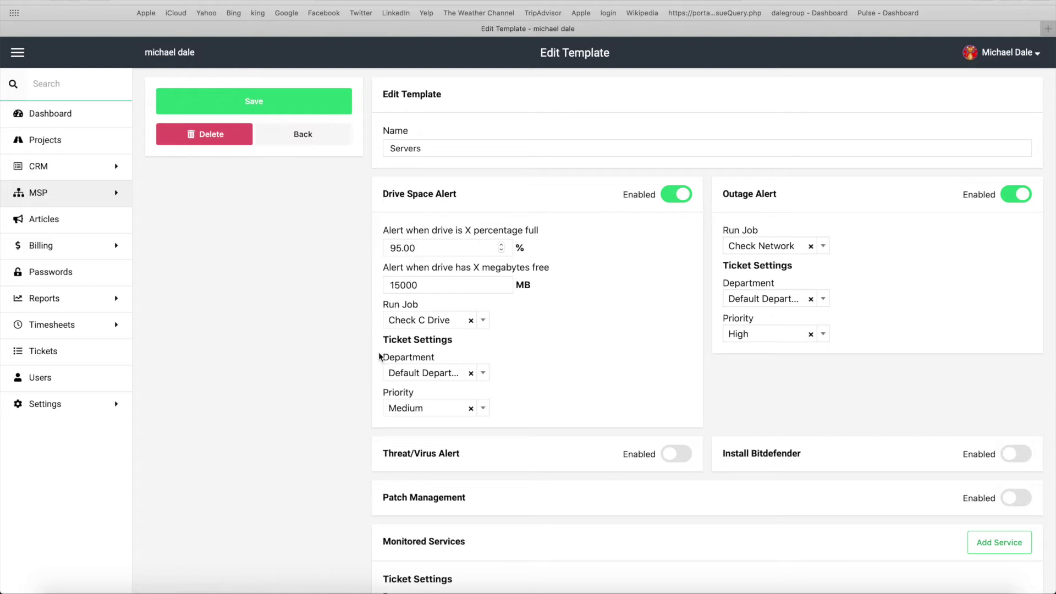
pyautogui.click(412, 410)
pyautogui.click(413, 461)
pyautogui.scroll(-3, 762, 370)
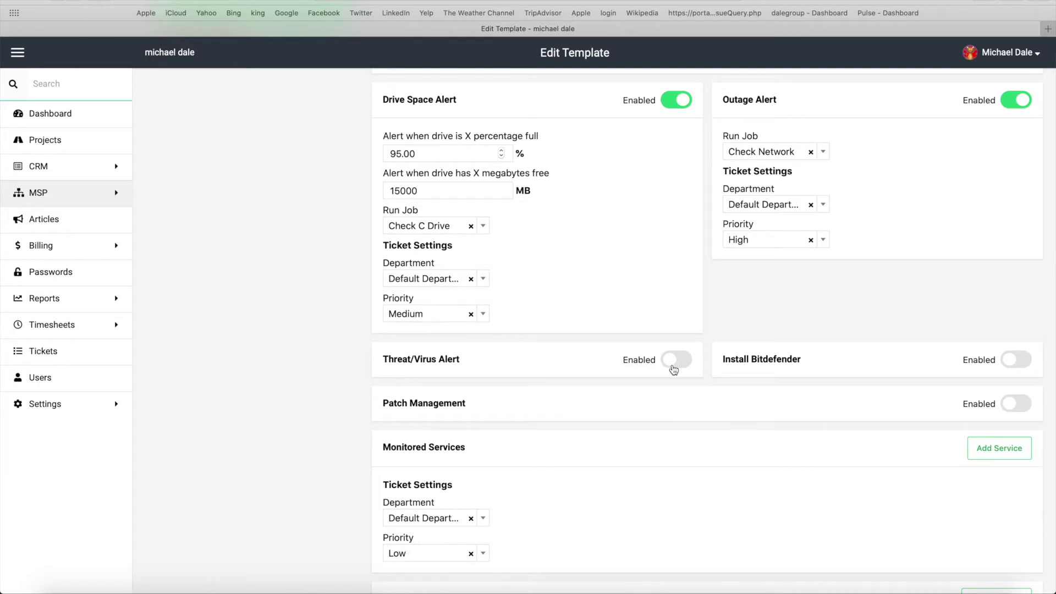
pyautogui.scroll(3, 674, 369)
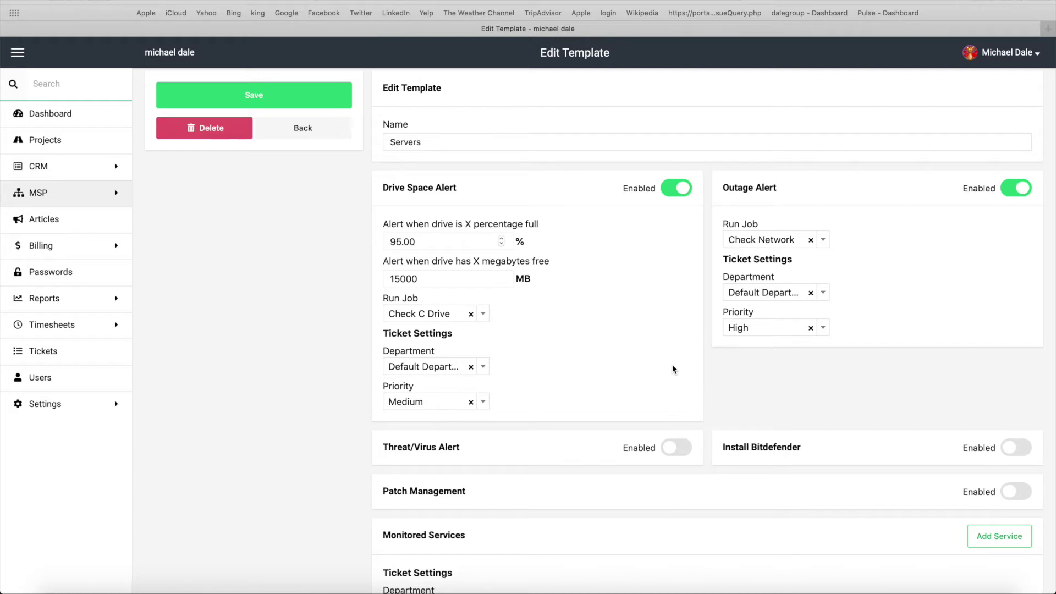
pyautogui.click(1015, 453)
pyautogui.click(1015, 453)
pyautogui.scroll(-3, 803, 411)
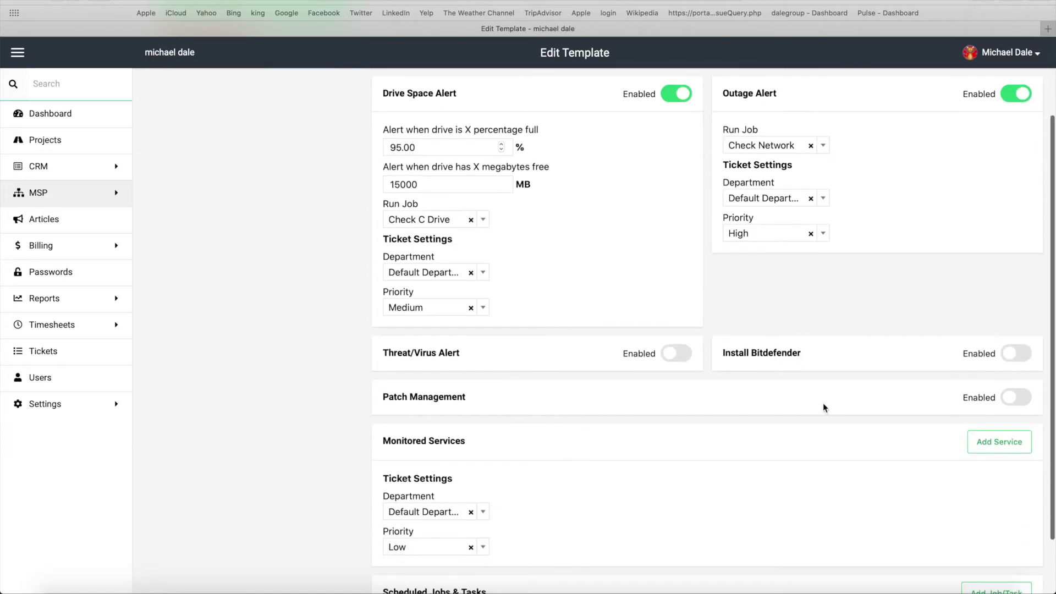
# Enable Patch Management with Critical Updates and Security Updates as install categories
pyautogui.click(1022, 400)
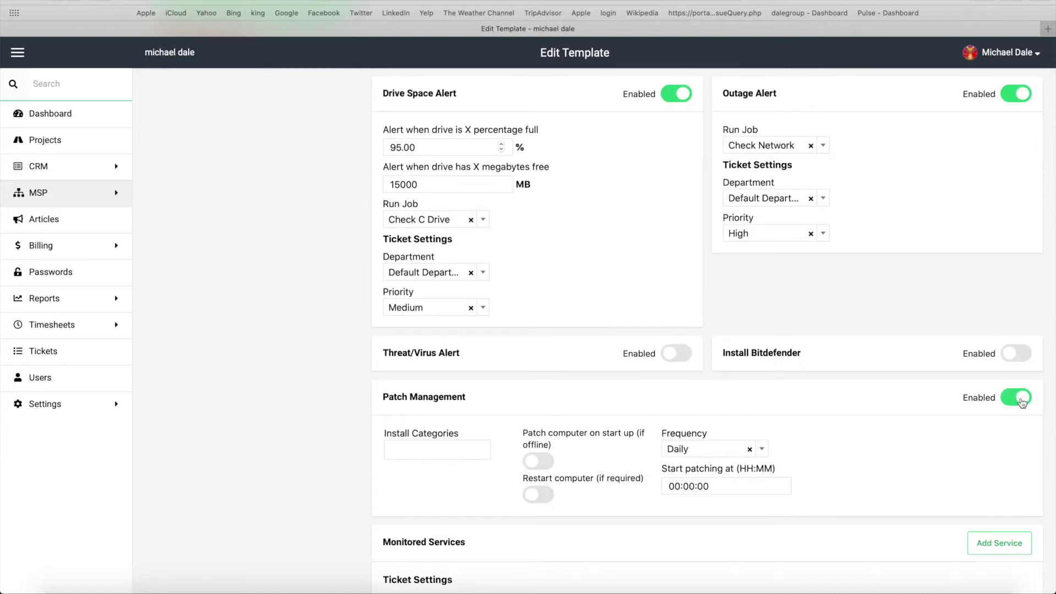
pyautogui.scroll(-2, 728, 410)
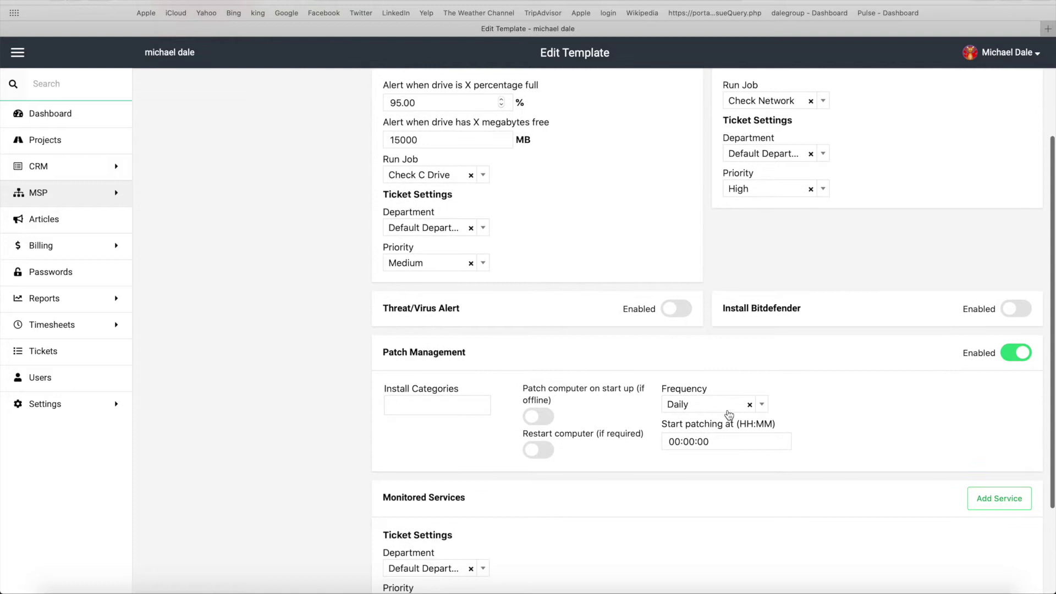
pyautogui.click(443, 399)
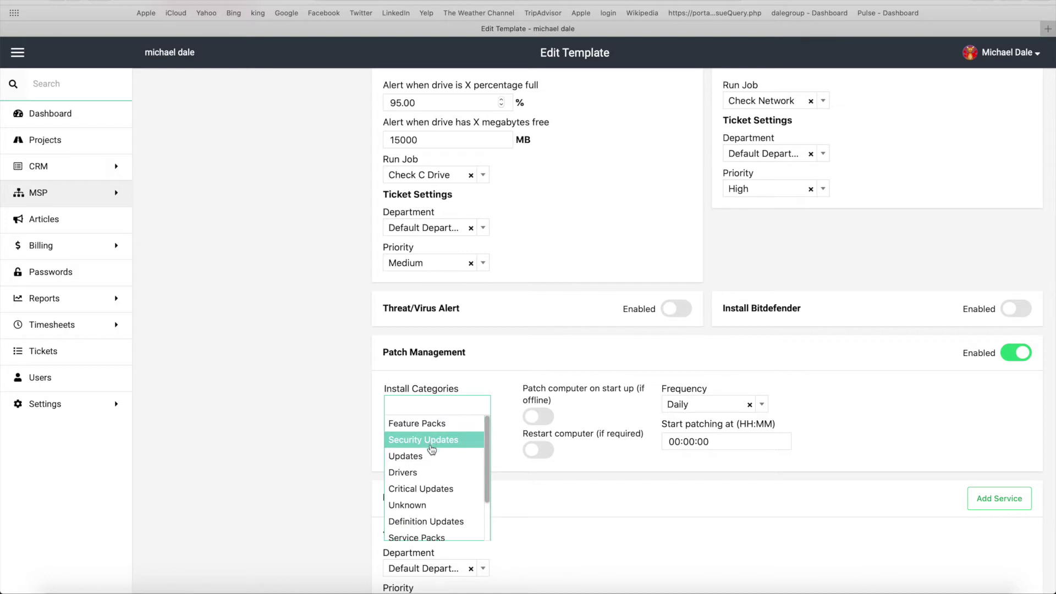
pyautogui.click(431, 489)
pyautogui.click(481, 420)
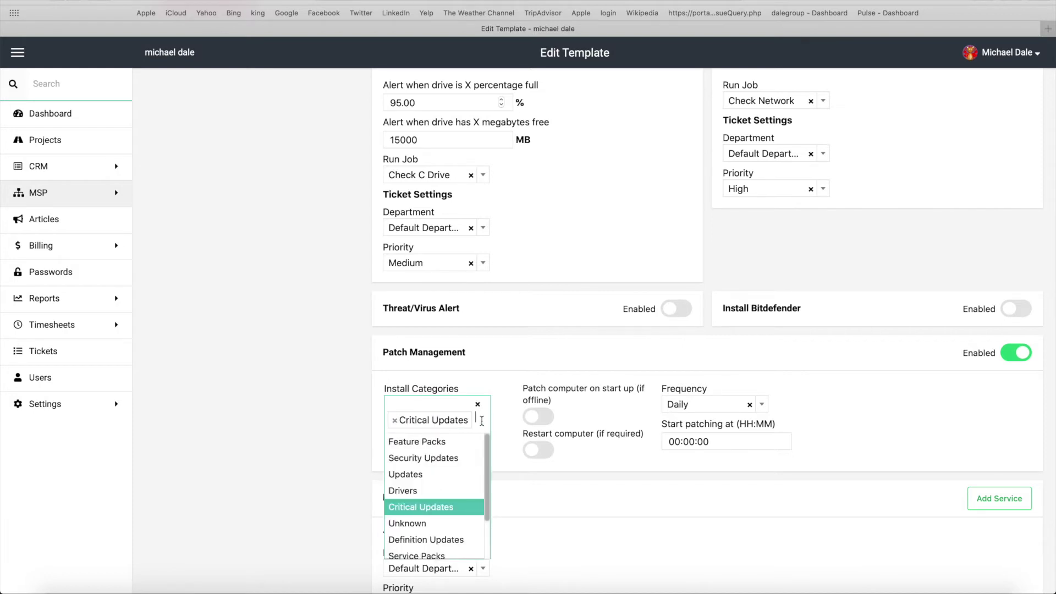
pyautogui.click(452, 461)
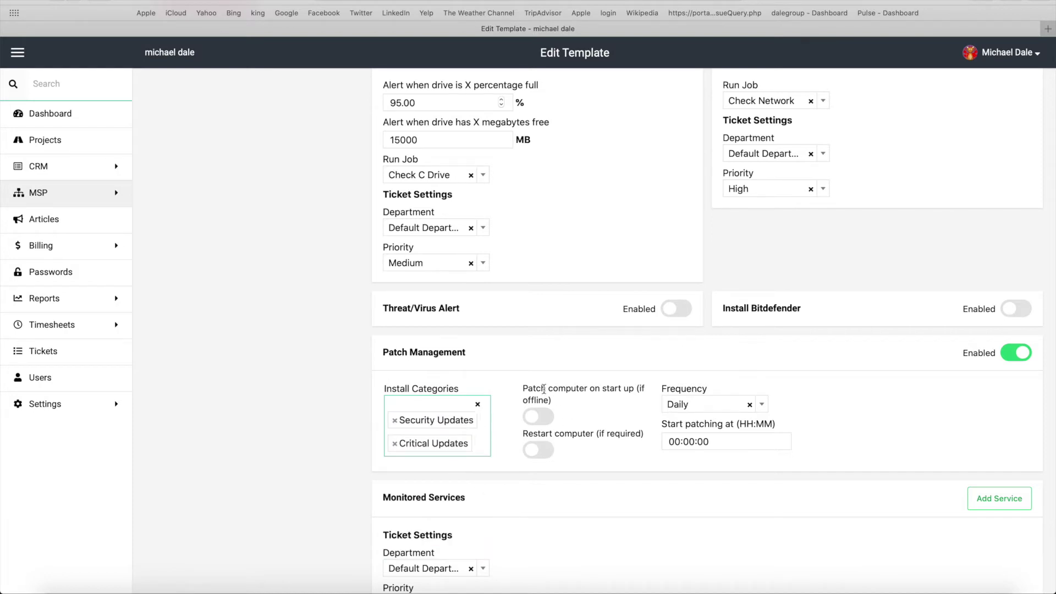
# Toggle 'Patch computer on start up' on and back off, leaving restart-if-required off
pyautogui.moveTo(528, 388); pyautogui.dragTo(581, 399)
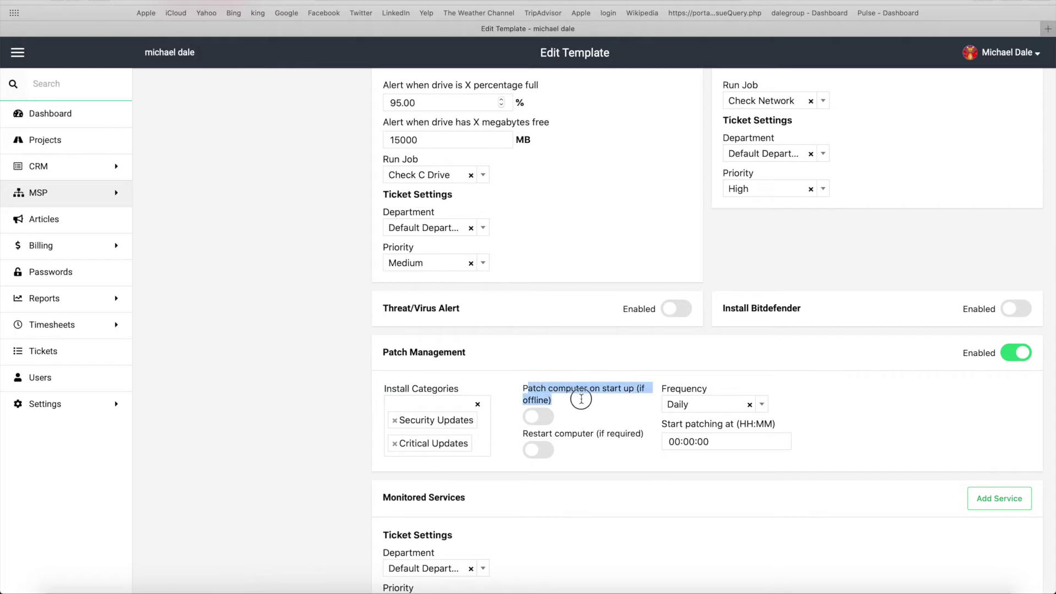
pyautogui.click(581, 399)
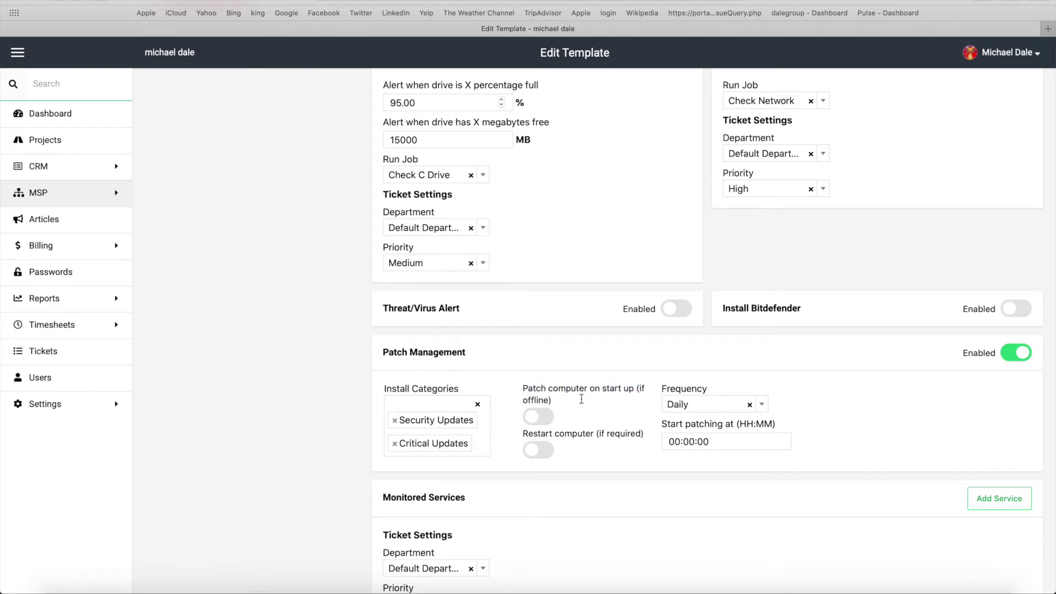
pyautogui.click(540, 422)
pyautogui.click(539, 418)
pyautogui.moveTo(523, 434); pyautogui.dragTo(625, 431)
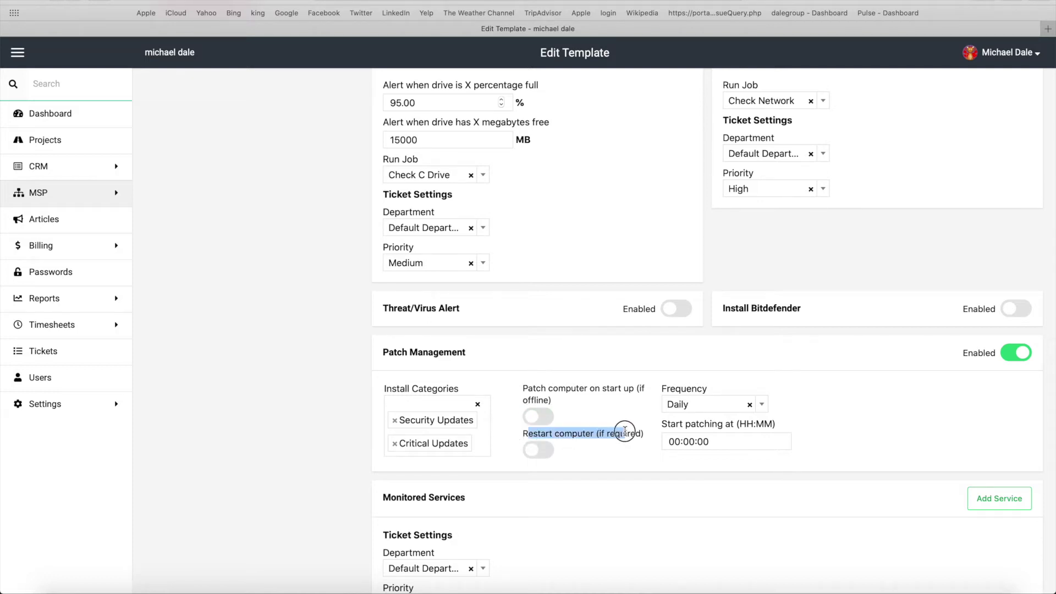
pyautogui.click(624, 431)
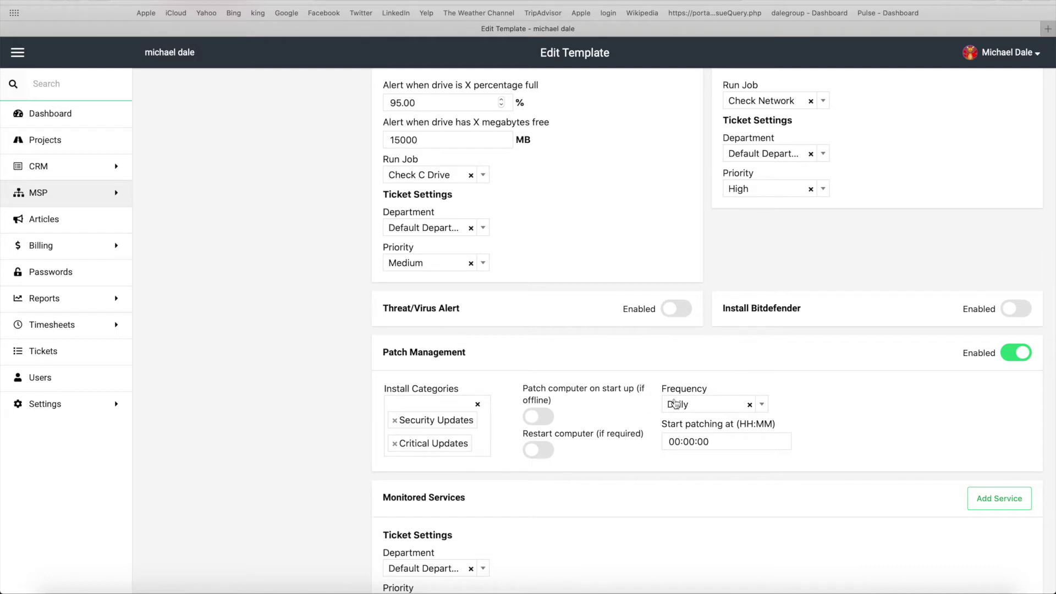
# Switch patching frequency to Weekly on Monday, then back to Daily
pyautogui.click(697, 406)
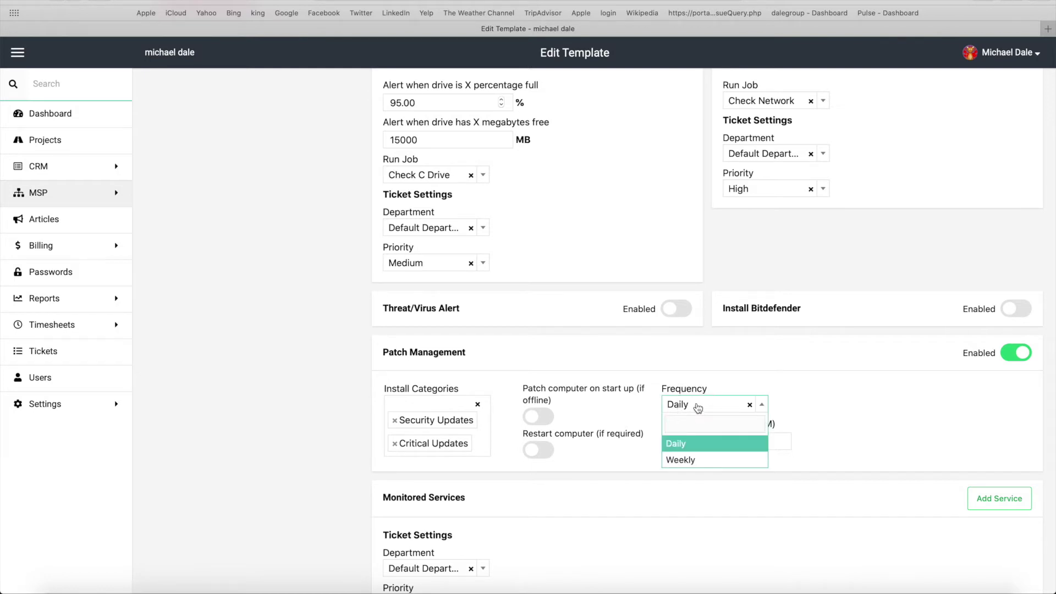
pyautogui.click(692, 460)
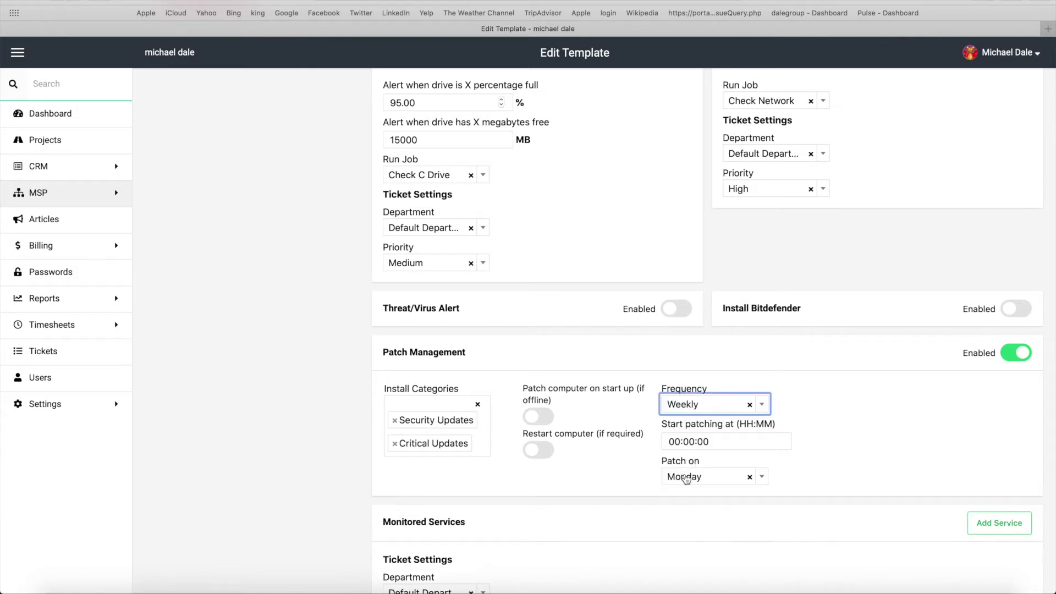
pyautogui.click(686, 478)
pyautogui.click(687, 479)
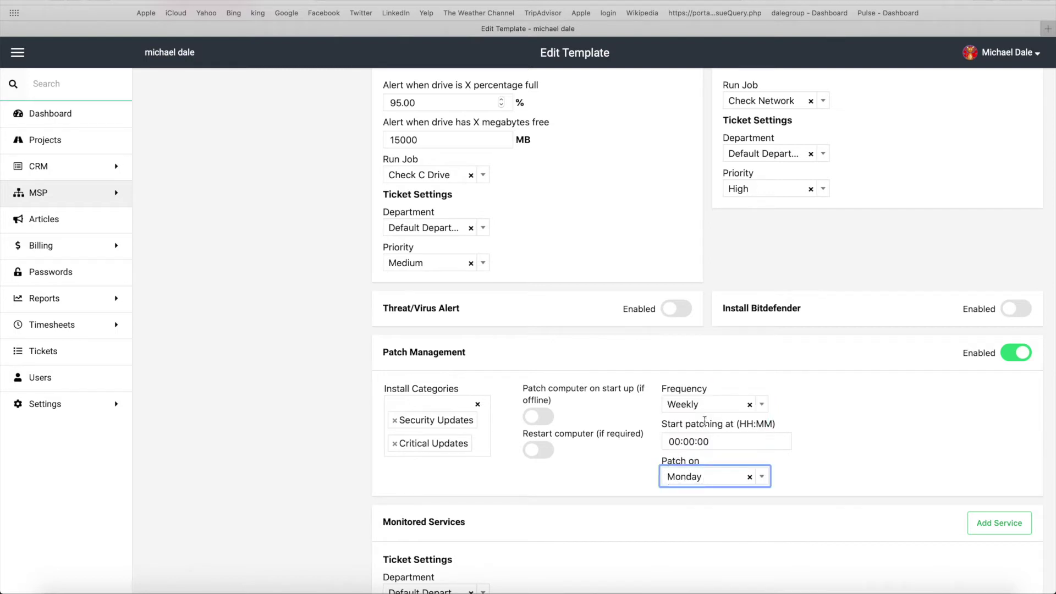
pyautogui.click(682, 442)
pyautogui.click(696, 411)
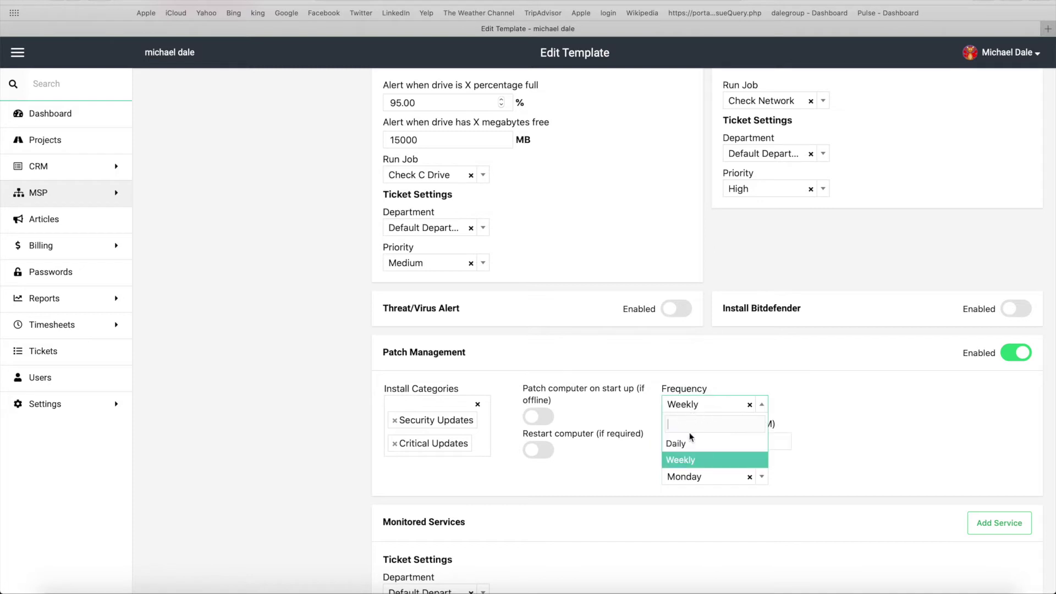
pyautogui.click(682, 441)
# Change the patching start time to 19:00:00
pyautogui.click(699, 442)
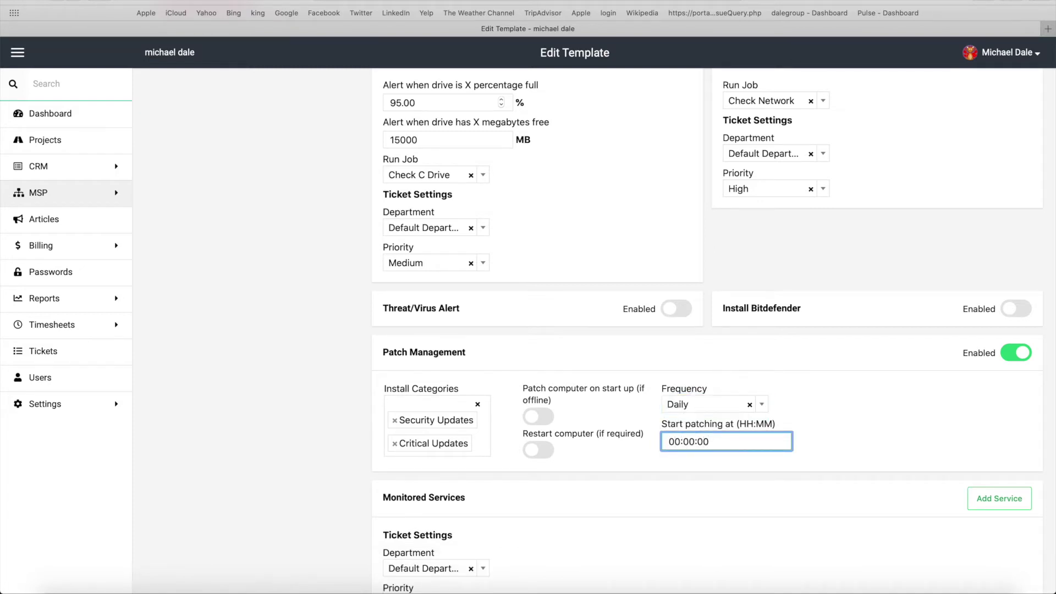
pyautogui.press('BackSpace')
pyautogui.press('BackSpace')
pyautogui.write('19')
pyautogui.click(799, 449)
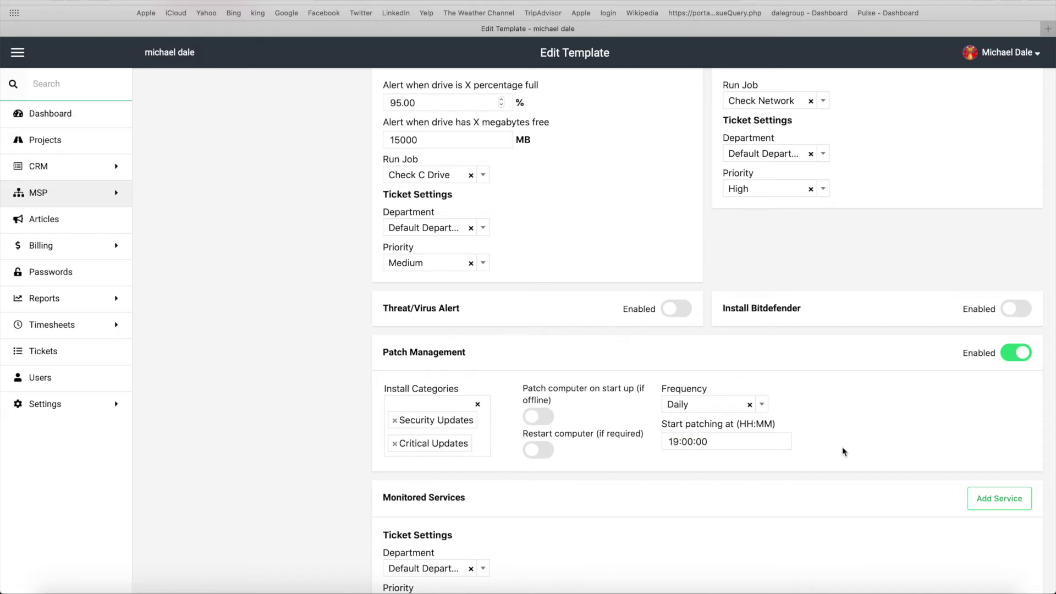
# Add a monitored service entry and choose Bluetrait Agent by searching 'bluetr'
pyautogui.scroll(-5, 858, 457)
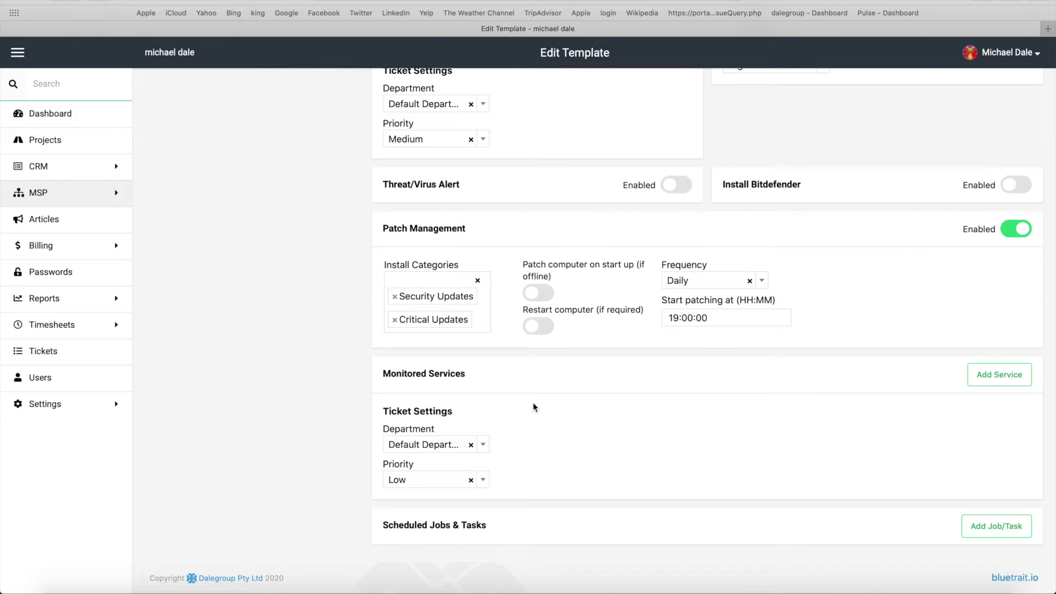
pyautogui.click(978, 379)
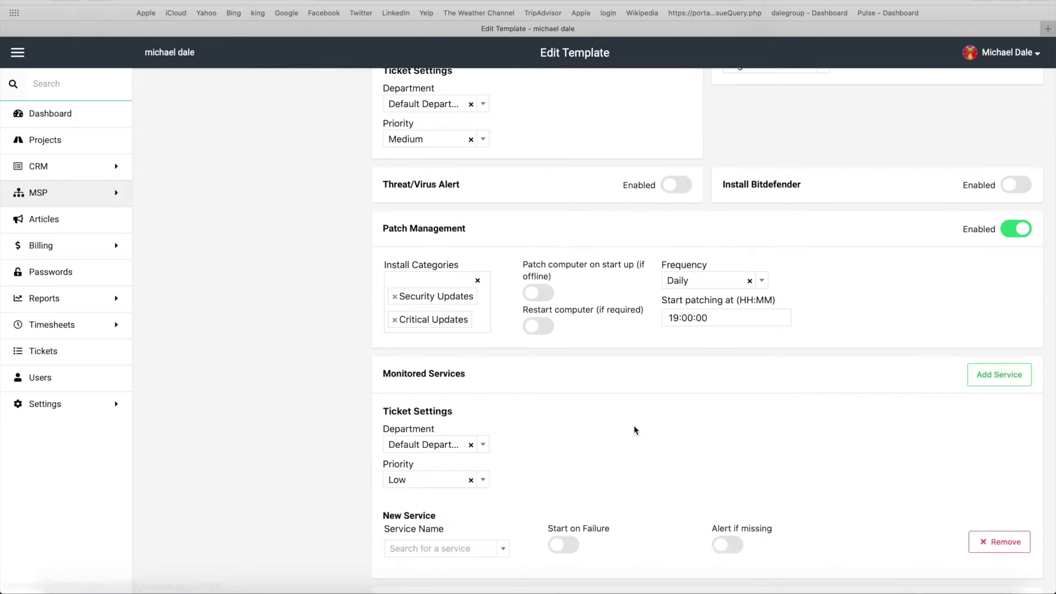
pyautogui.scroll(-2, 570, 447)
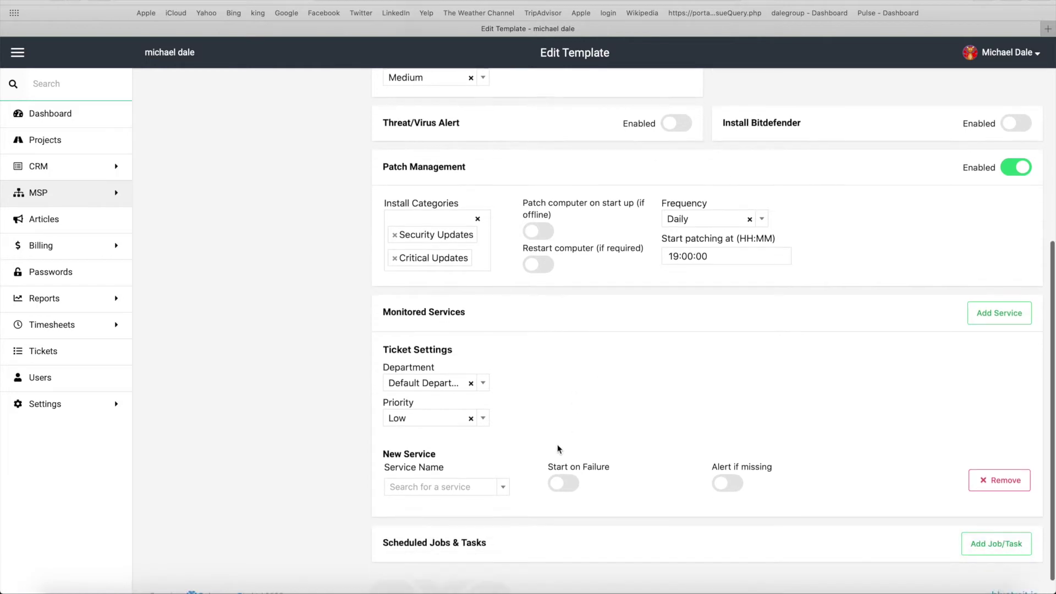
pyautogui.click(465, 490)
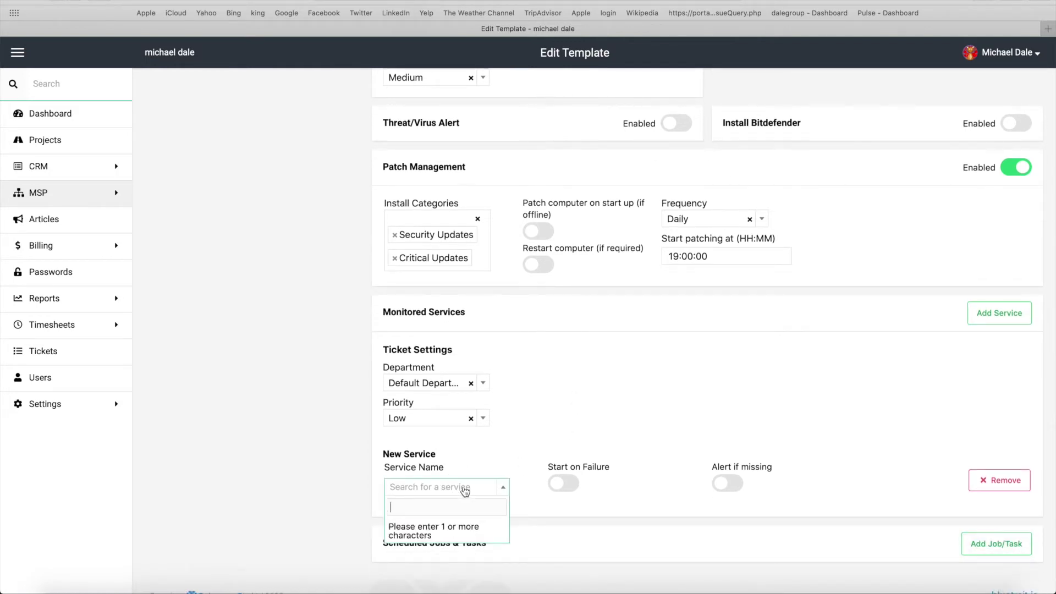
pyautogui.write('bl')
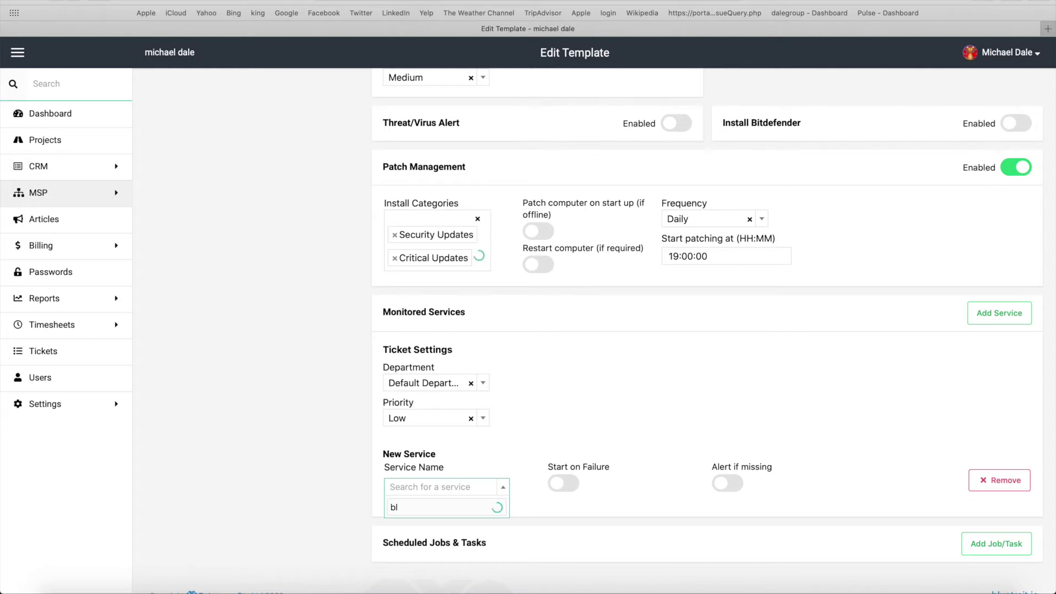
pyautogui.write('u')
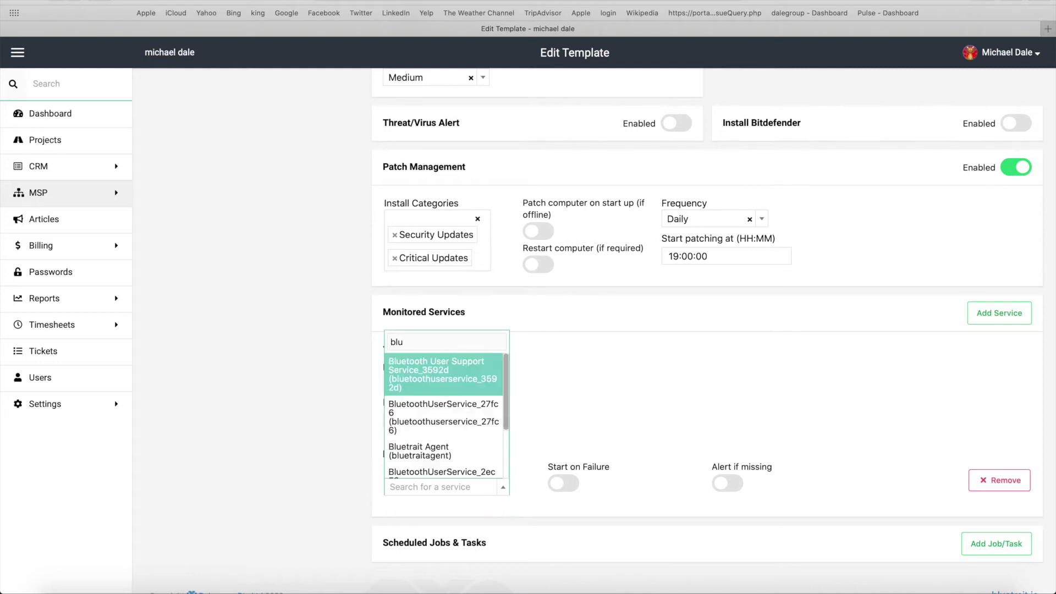
pyautogui.write('etr')
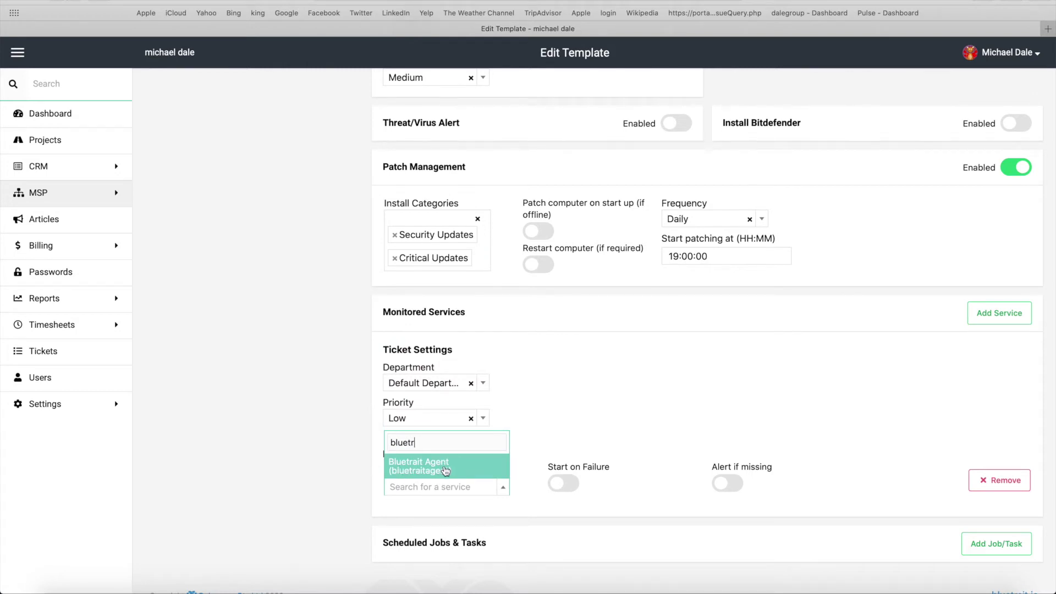
pyautogui.click(445, 468)
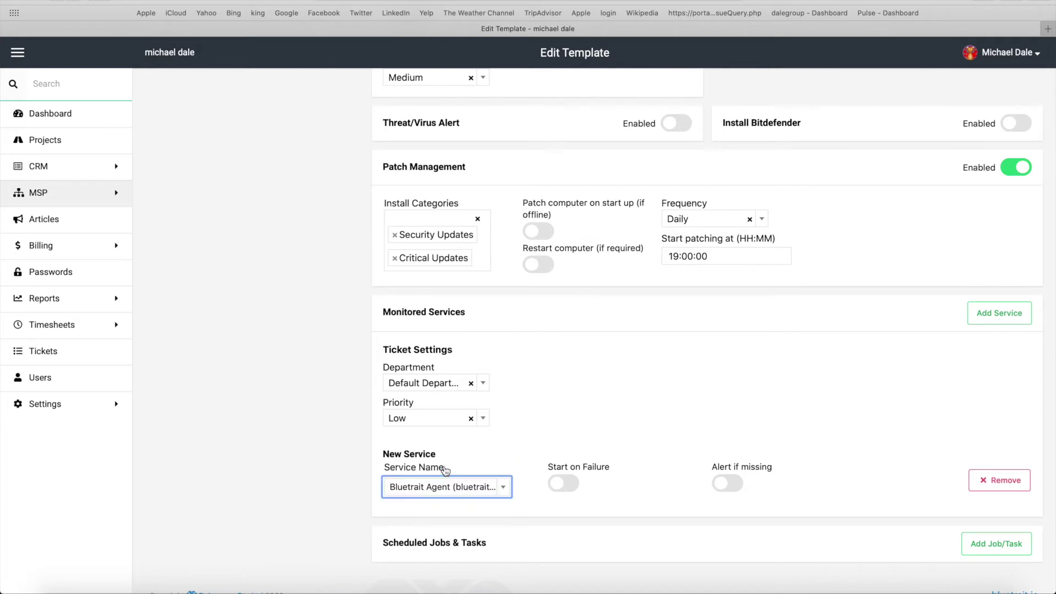
pyautogui.click(462, 489)
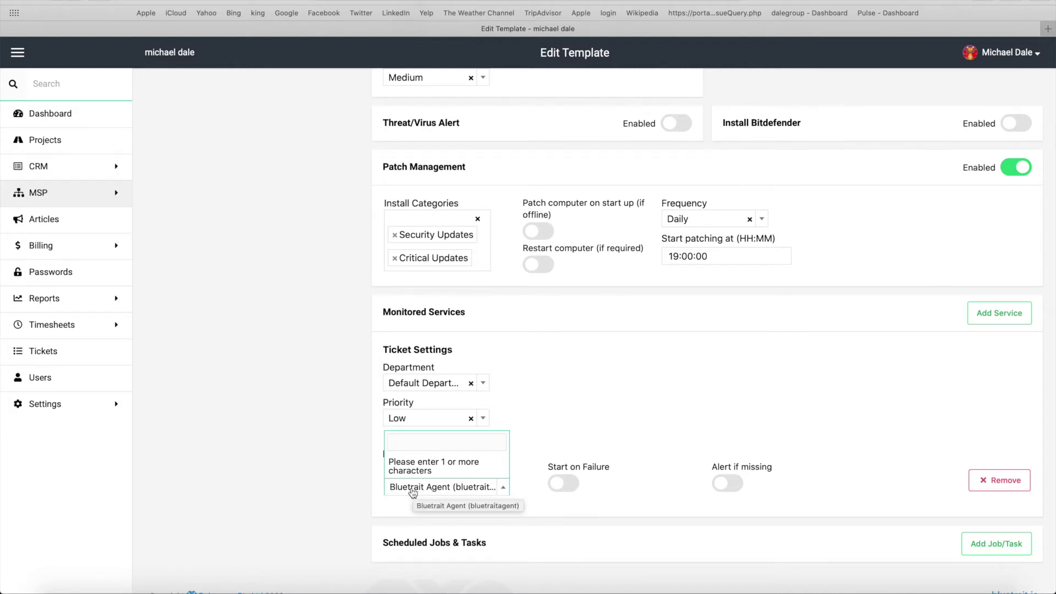
pyautogui.click(612, 394)
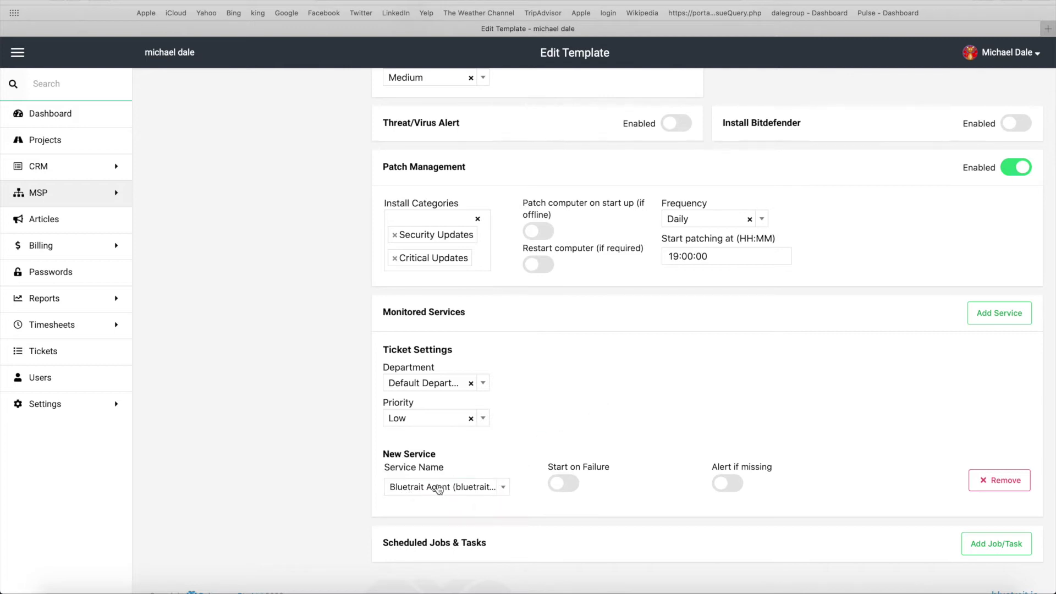
# Enable Start on Failure and Alert if missing, then add a second blank service entry
pyautogui.click(572, 484)
pyautogui.moveTo(547, 466); pyautogui.dragTo(625, 464)
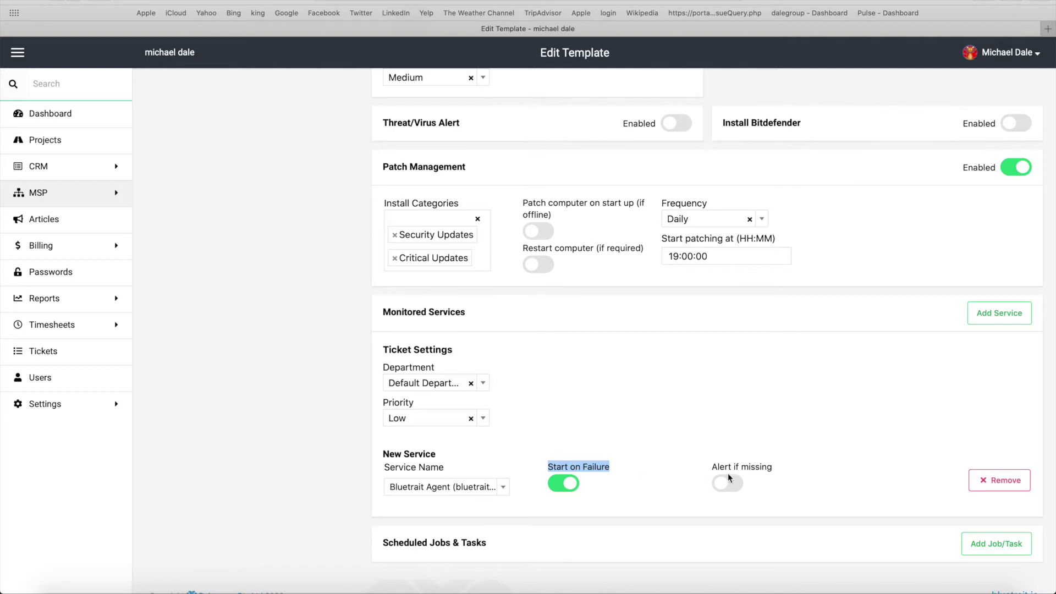
pyautogui.click(722, 487)
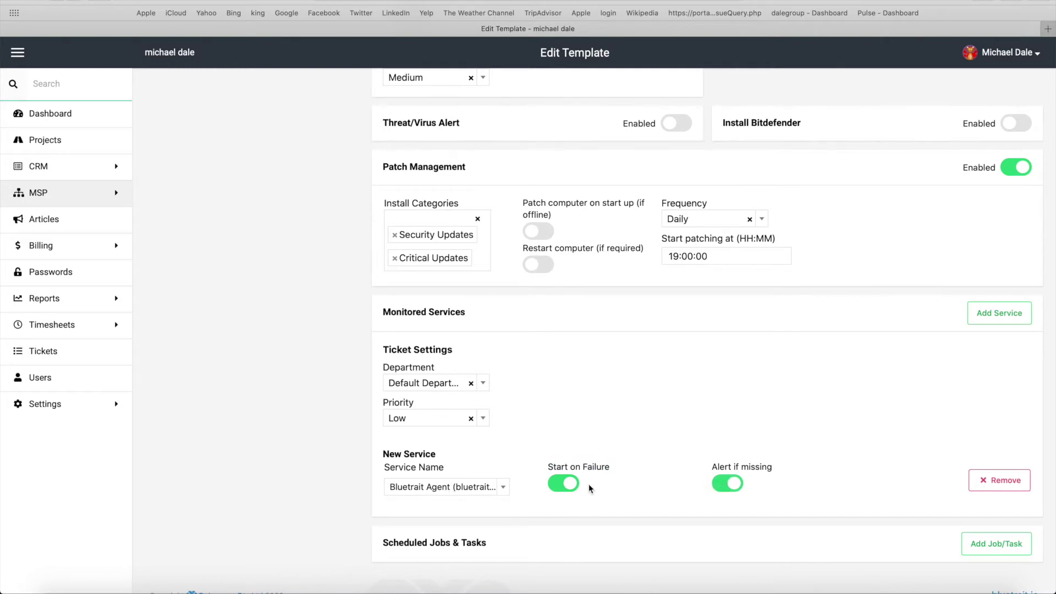
pyautogui.click(999, 313)
pyautogui.click(1000, 313)
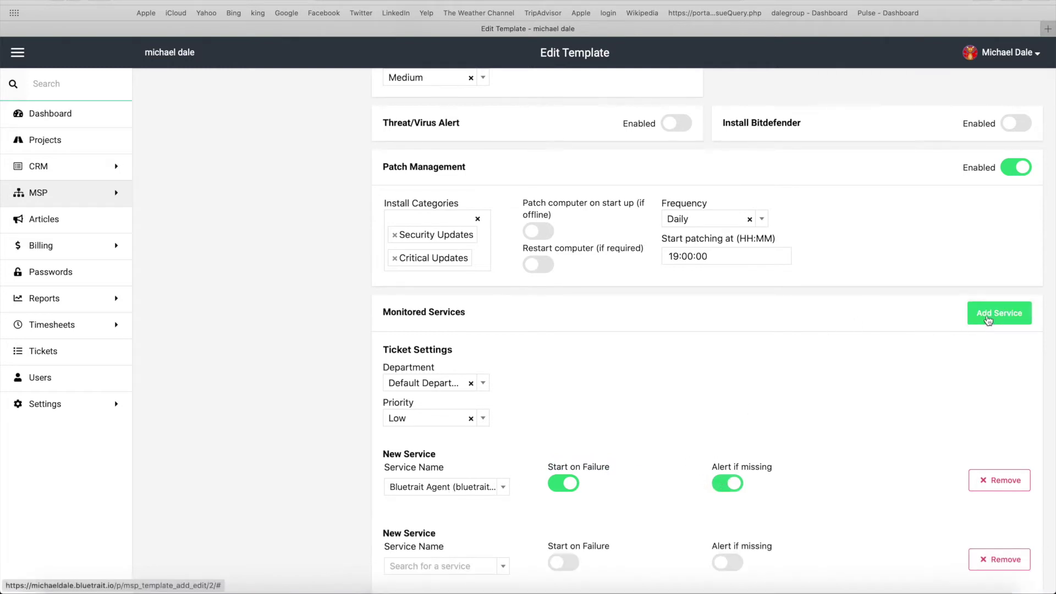
pyautogui.scroll(-3, 837, 430)
pyautogui.scroll(-1, 837, 430)
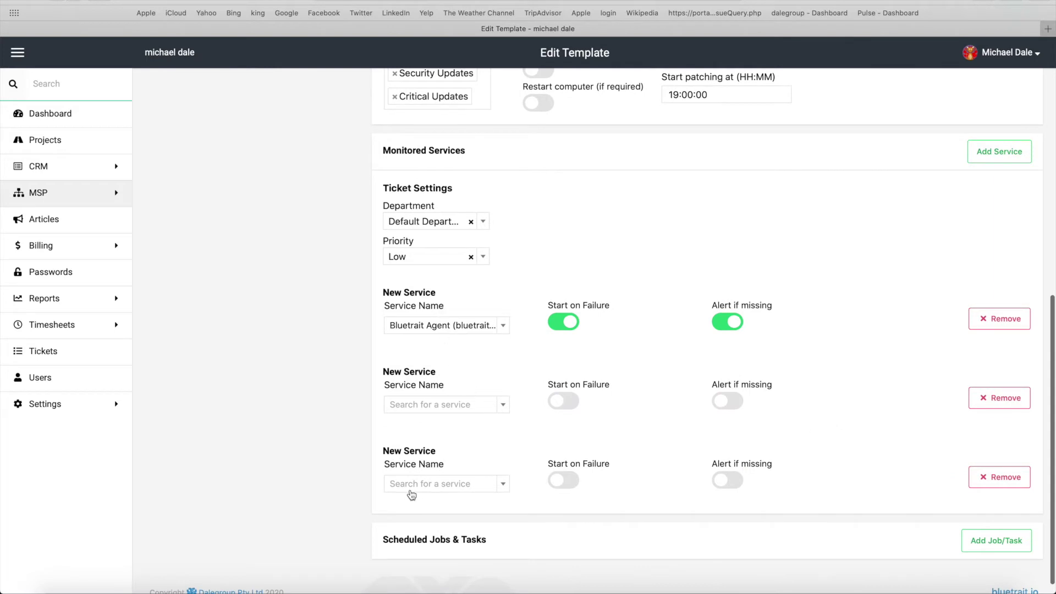
pyautogui.click(436, 225)
pyautogui.click(436, 224)
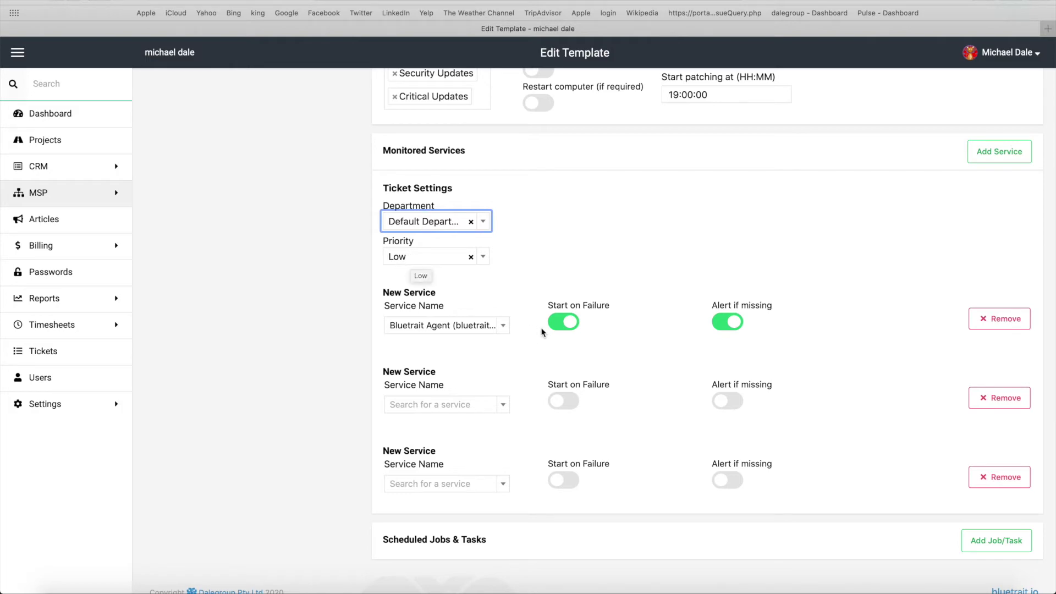
pyautogui.scroll(7, 542, 331)
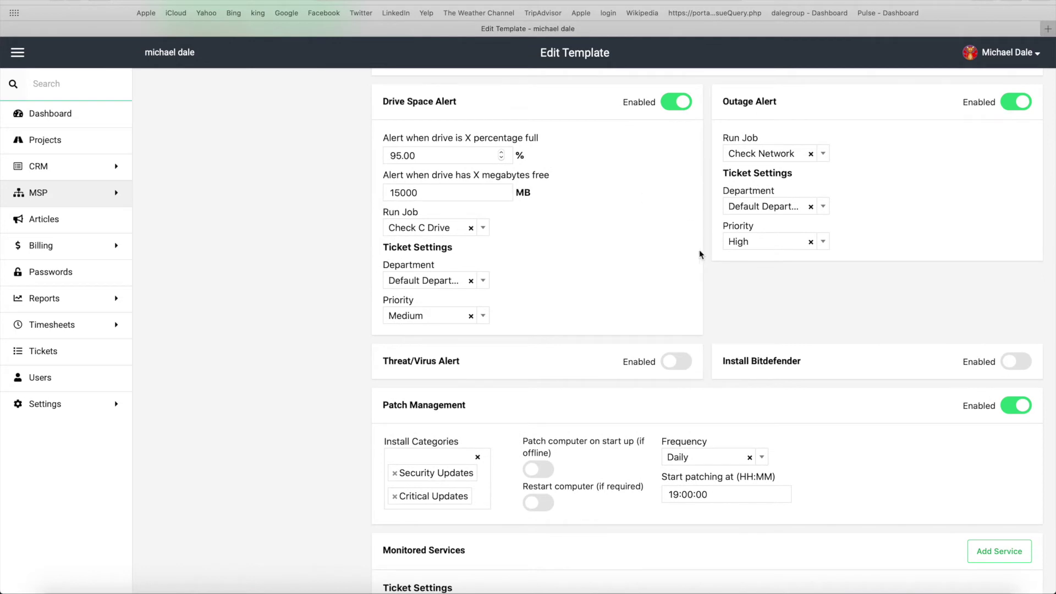
pyautogui.scroll(-3, 640, 333)
pyautogui.scroll(-3, 639, 333)
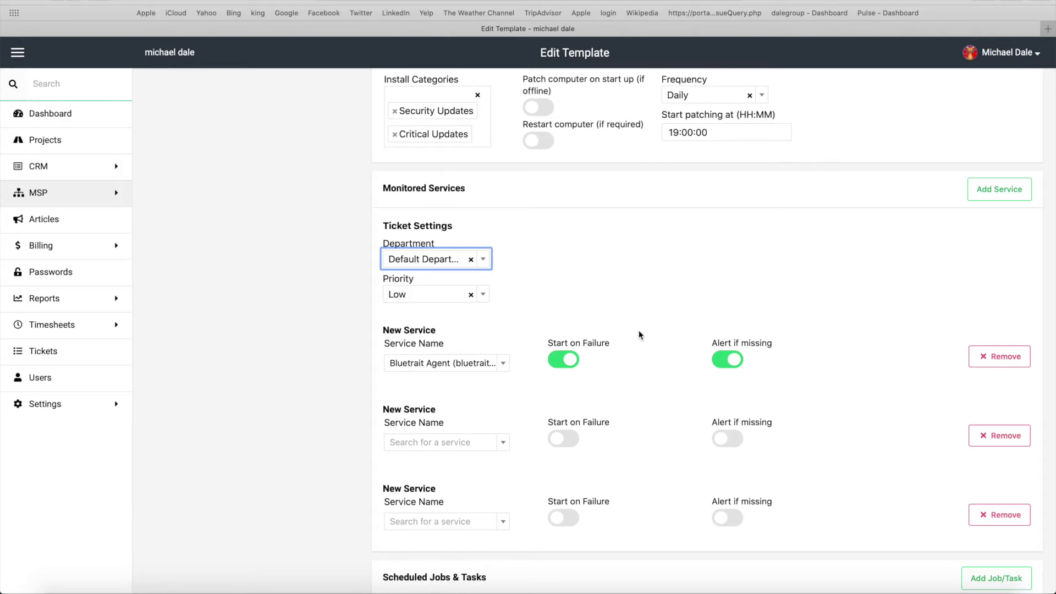
pyautogui.scroll(8, 639, 333)
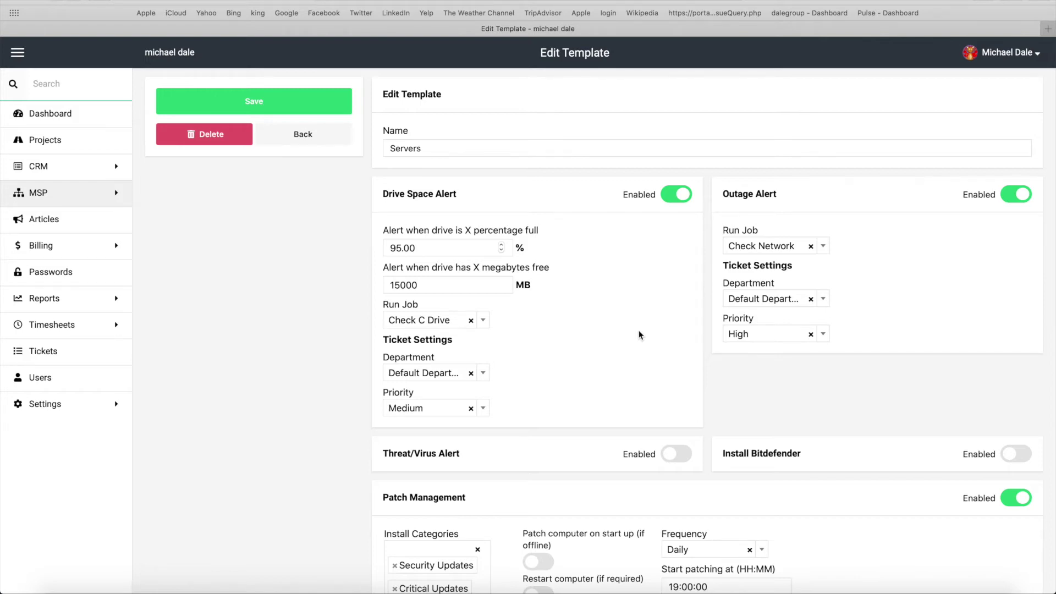
pyautogui.scroll(-8, 639, 333)
pyautogui.scroll(-1, 639, 330)
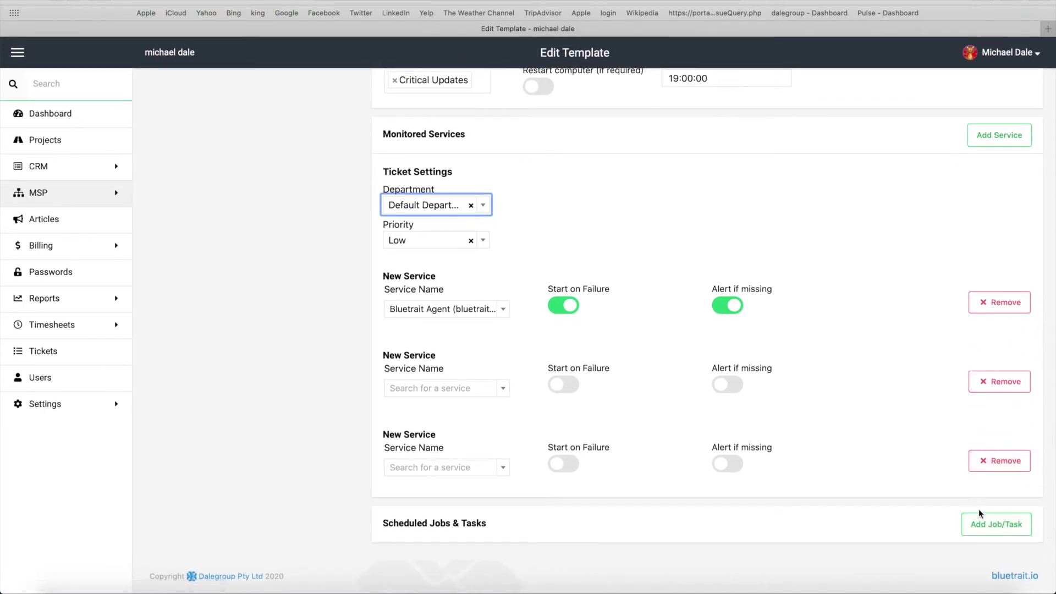
# Add two scheduled job entries and review the jobs available to schedule
pyautogui.click(984, 524)
pyautogui.scroll(-1, 886, 472)
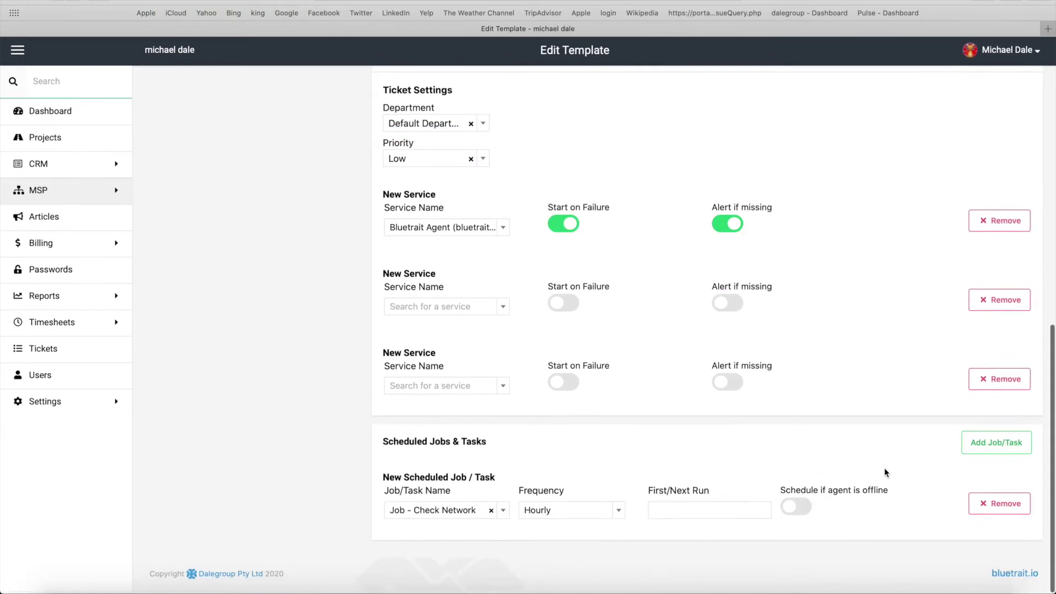
pyautogui.click(969, 445)
pyautogui.scroll(-1, 798, 446)
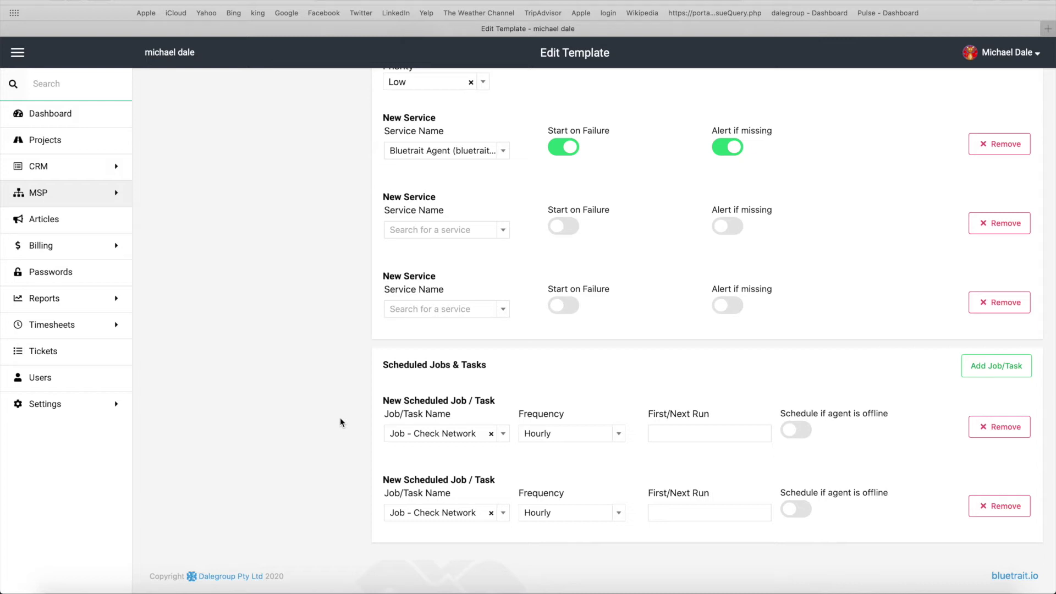
pyautogui.click(396, 434)
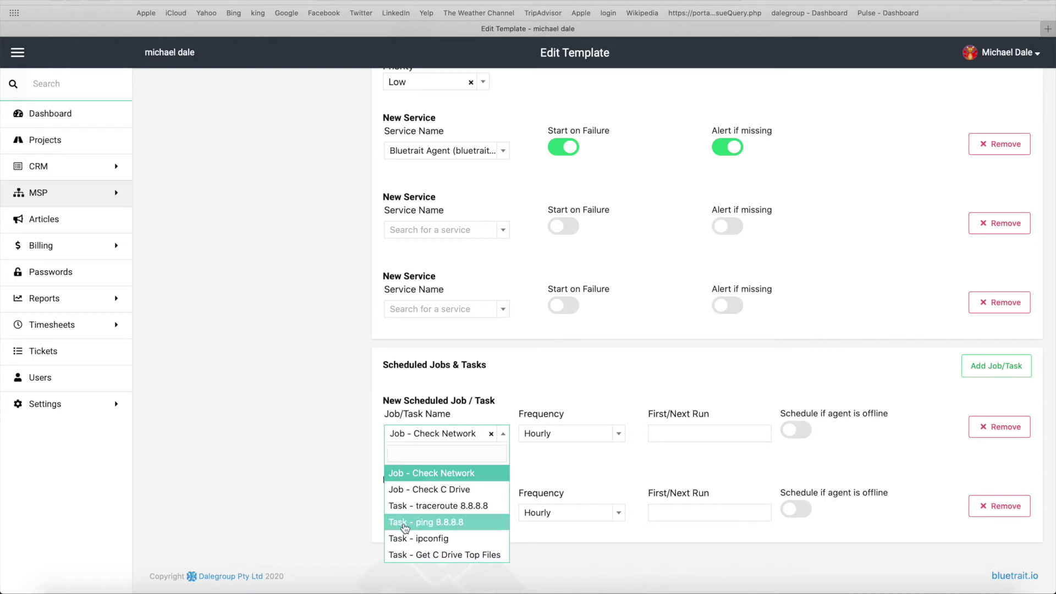
pyautogui.click(561, 438)
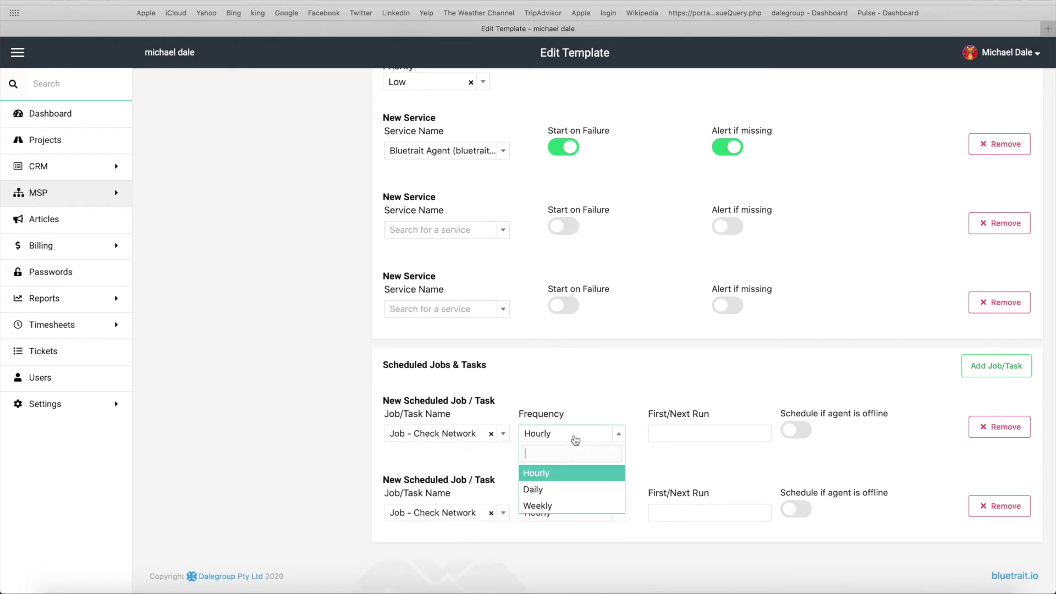
pyautogui.click(559, 486)
pyautogui.click(700, 427)
pyautogui.click(830, 465)
pyautogui.click(801, 435)
pyautogui.moveTo(786, 413); pyautogui.dragTo(882, 416)
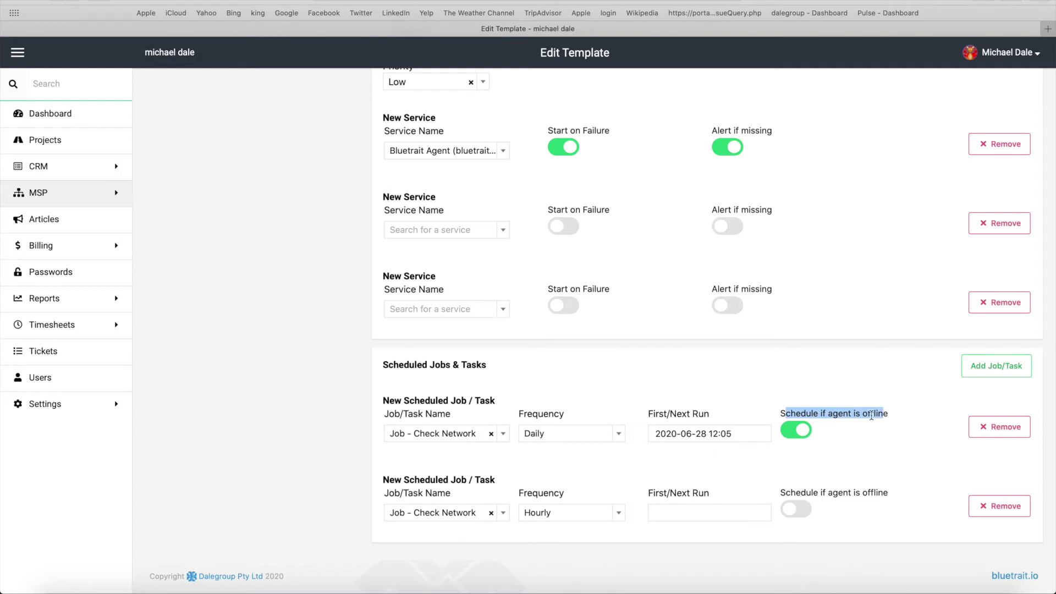
pyautogui.click(799, 433)
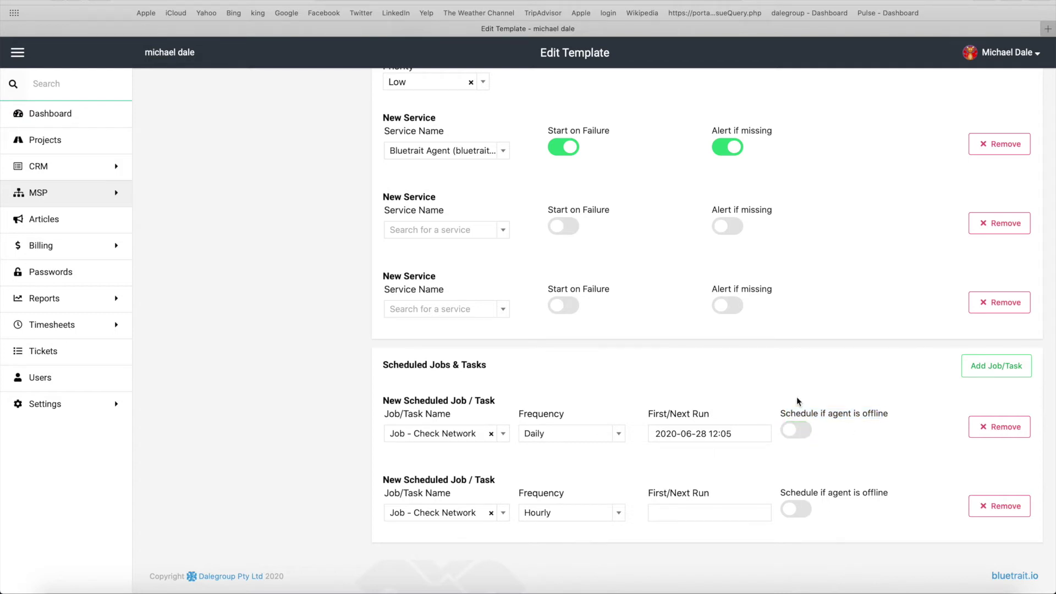
# Add a third job entry, then remove the first daily job and confirm
pyautogui.click(996, 366)
pyautogui.scroll(-2, 855, 439)
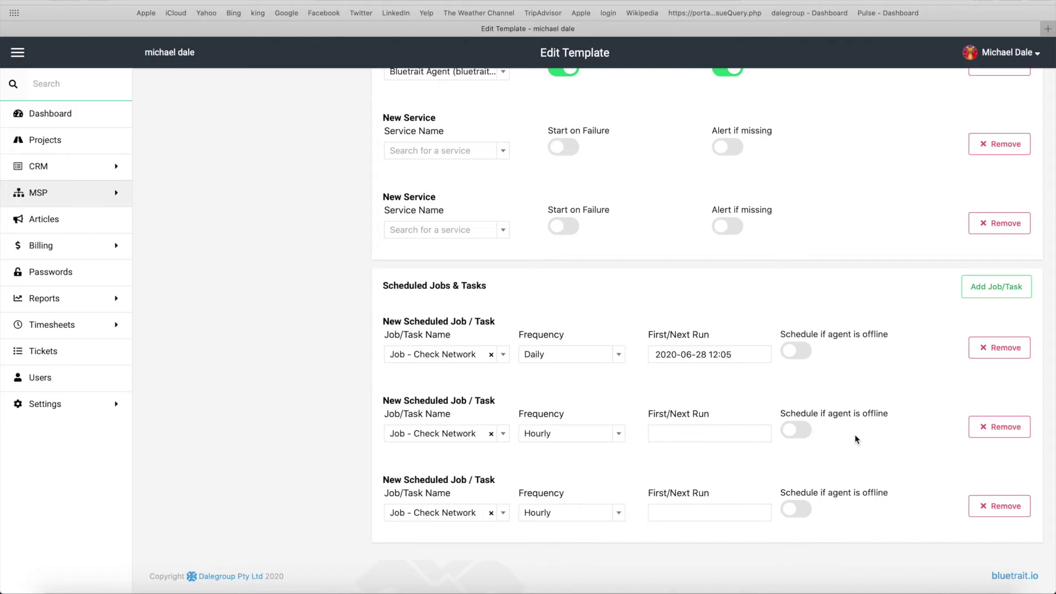
pyautogui.scroll(2, 855, 434)
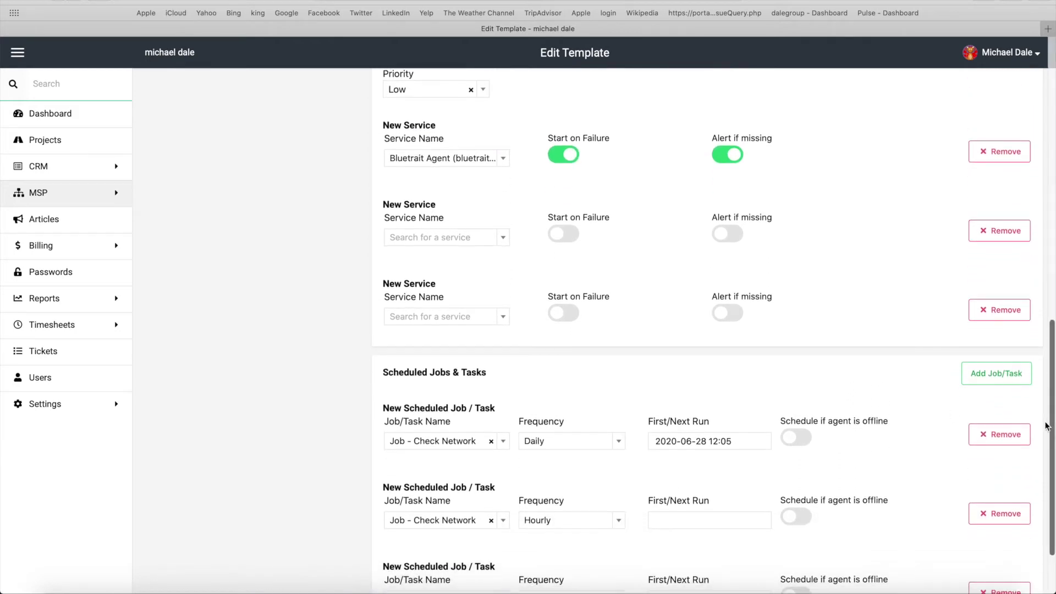
pyautogui.click(1018, 434)
pyautogui.click(642, 307)
pyautogui.scroll(5, 533, 316)
pyautogui.scroll(1, 401, 379)
pyautogui.scroll(5, 401, 378)
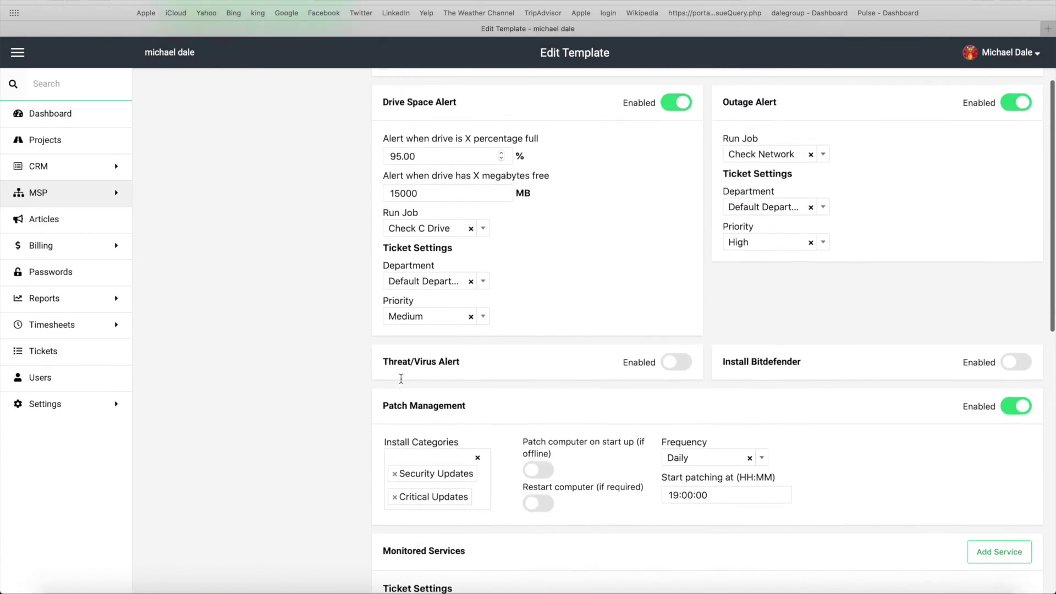
pyautogui.scroll(-3, 428, 390)
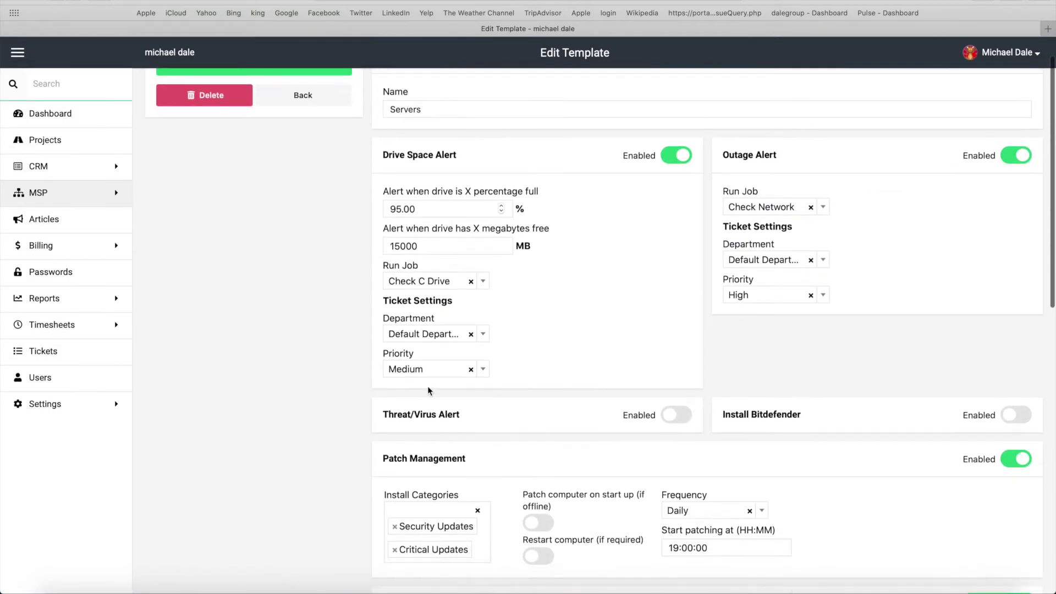
pyautogui.scroll(3, 429, 390)
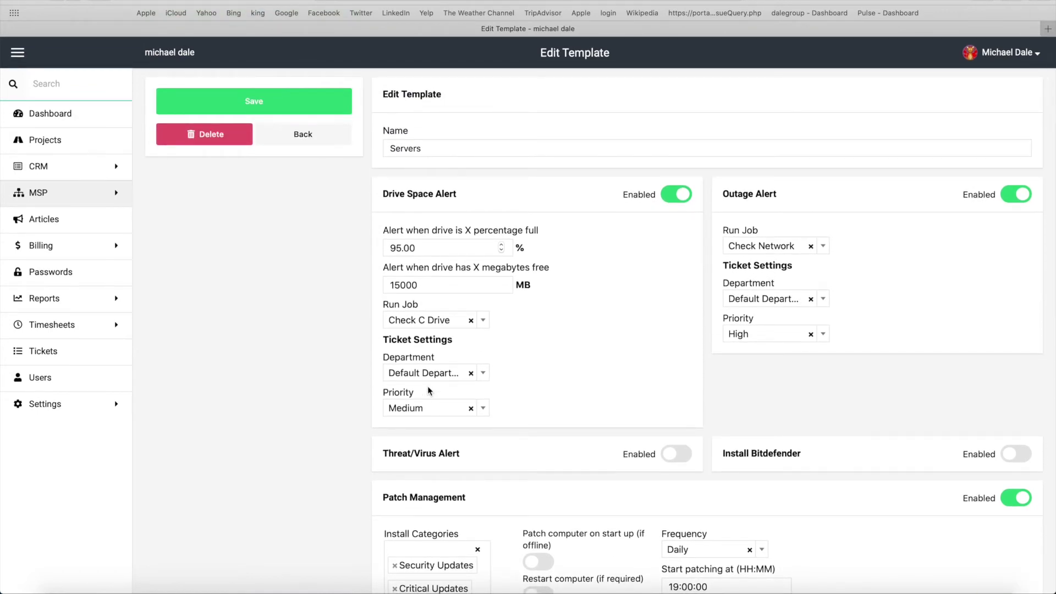
pyautogui.click(402, 374)
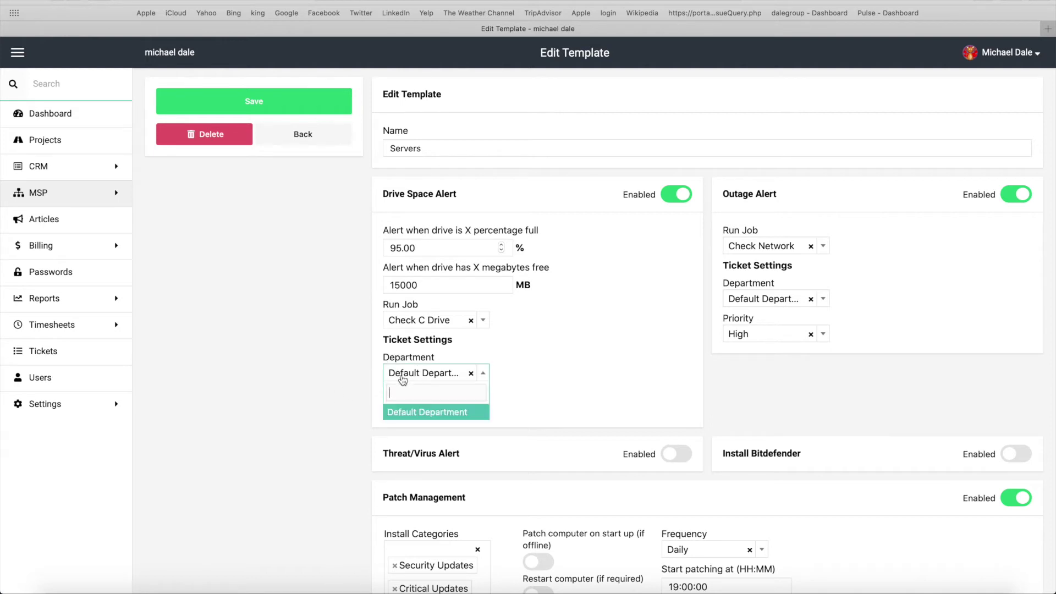
pyautogui.click(429, 414)
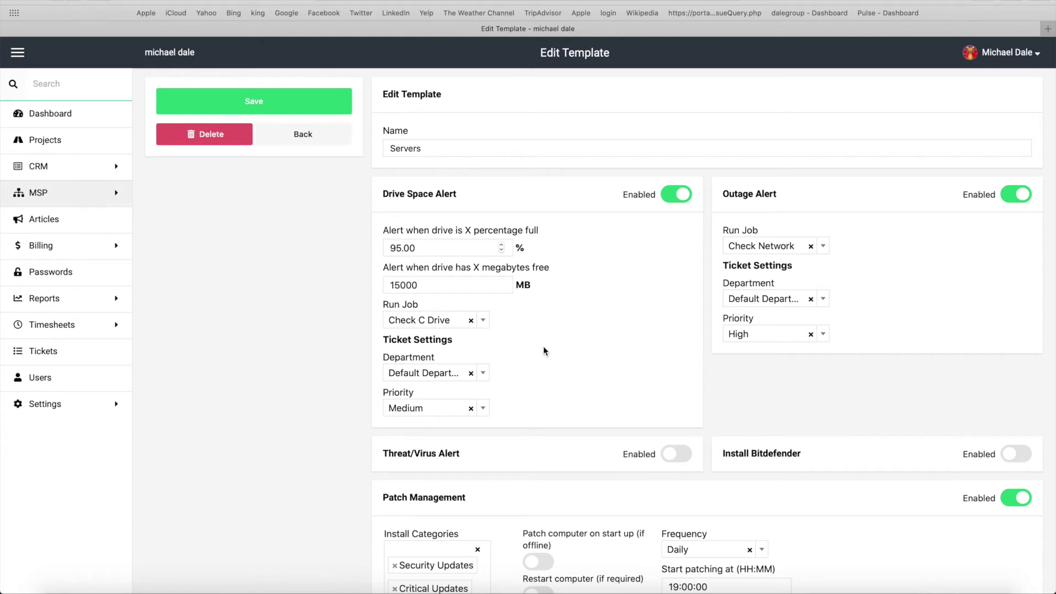
pyautogui.click(90, 350)
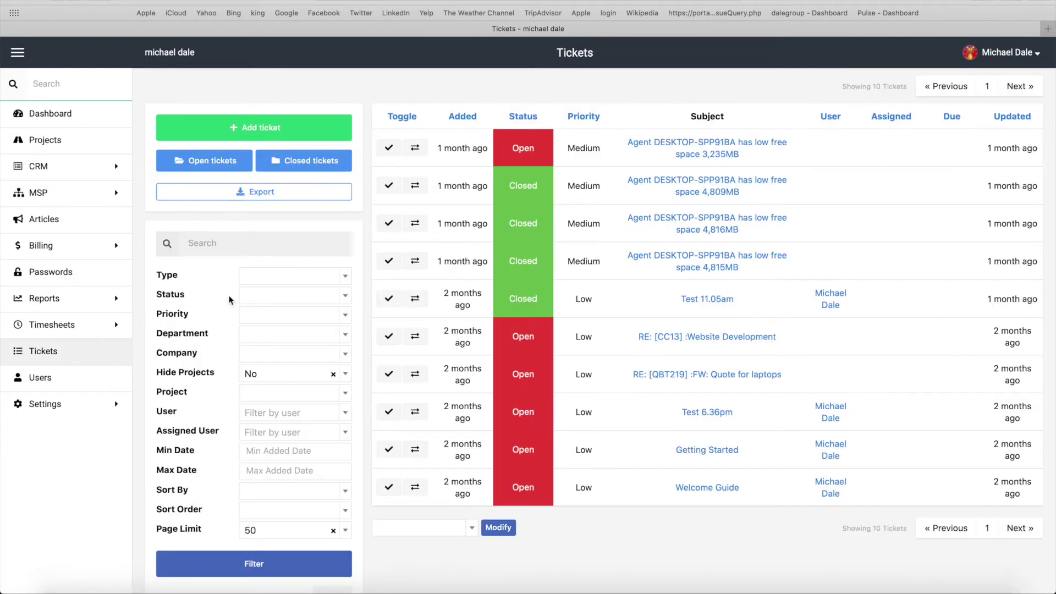
# Glance at the Tickets department filter, then open Ticket Settings scrolled to Departments
pyautogui.click(261, 340)
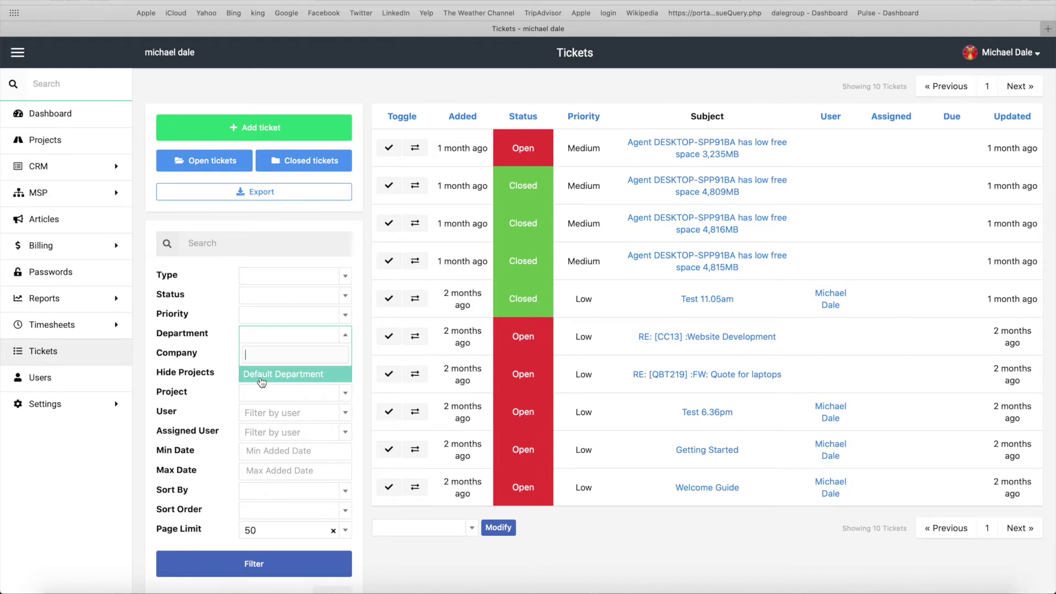
pyautogui.click(164, 363)
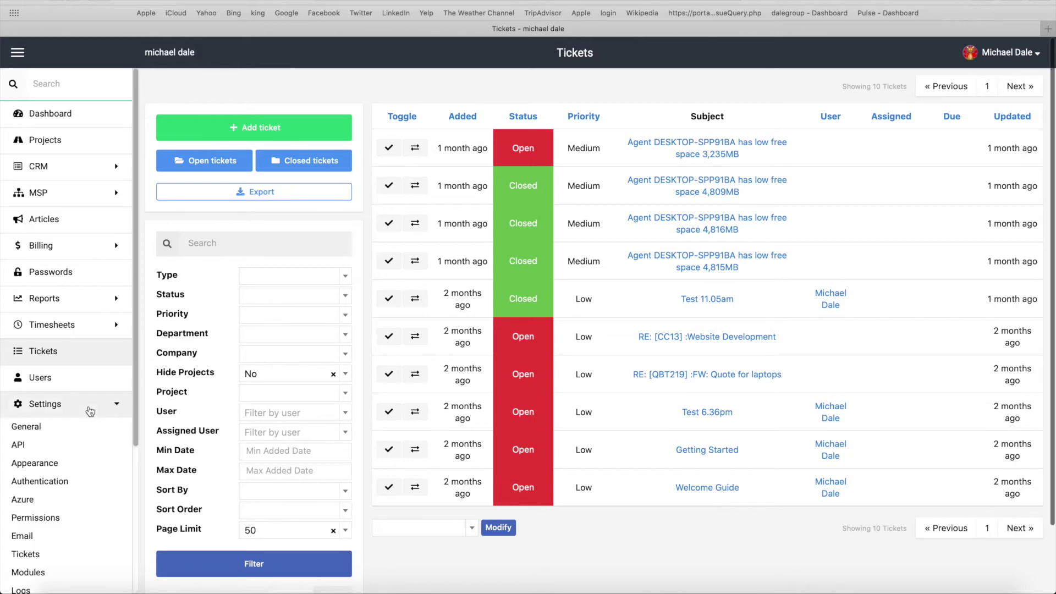
pyautogui.scroll(-3, 88, 407)
pyautogui.click(47, 410)
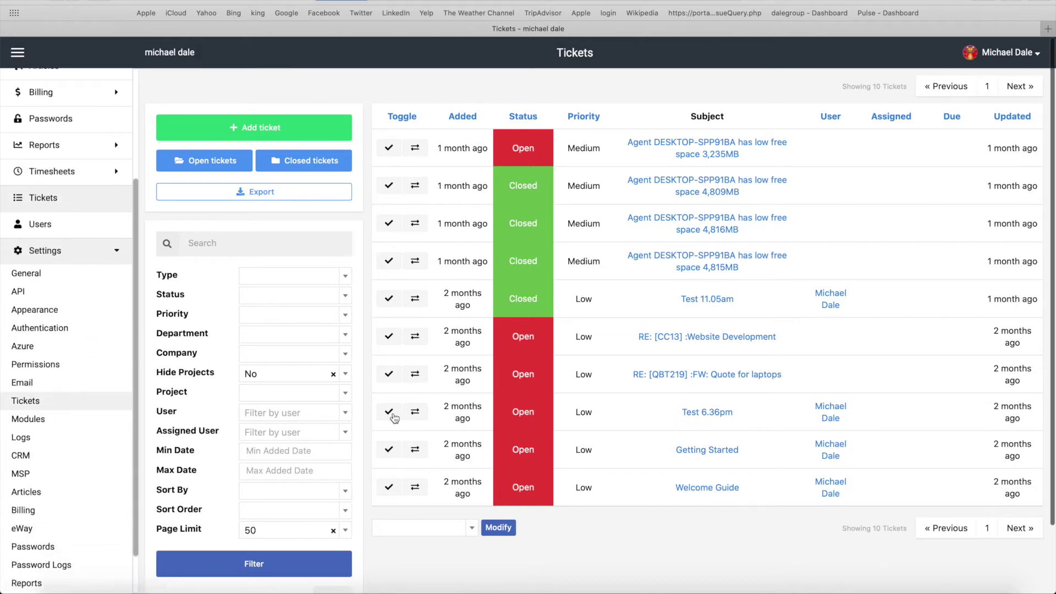
pyautogui.scroll(-2, 409, 434)
pyautogui.scroll(-10, 409, 434)
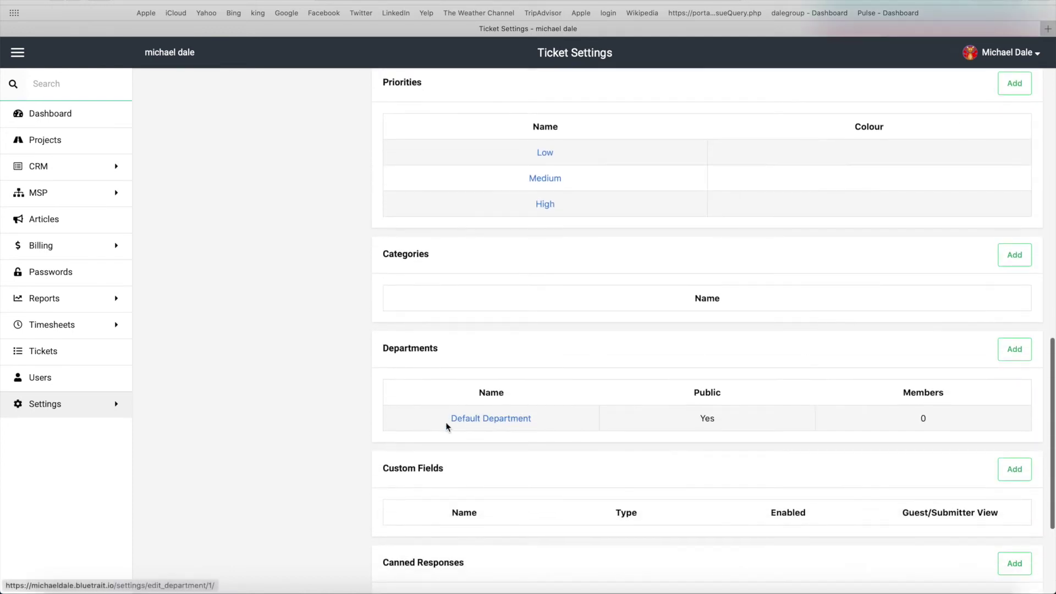
# Have Default Department notify Administrator on new department tickets, save, then go to Users
pyautogui.click(470, 418)
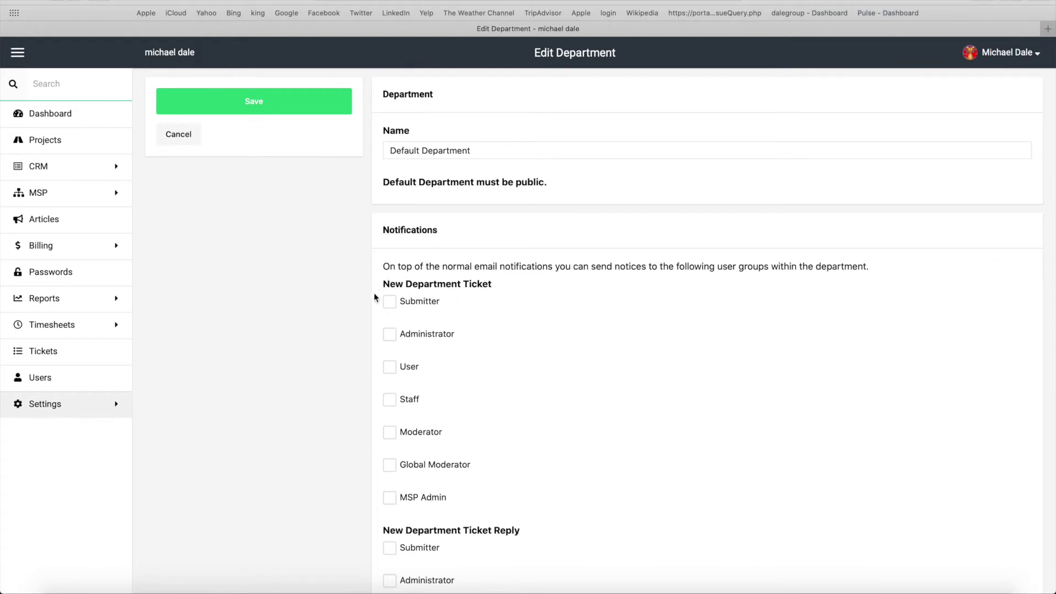
pyautogui.click(392, 337)
pyautogui.click(294, 110)
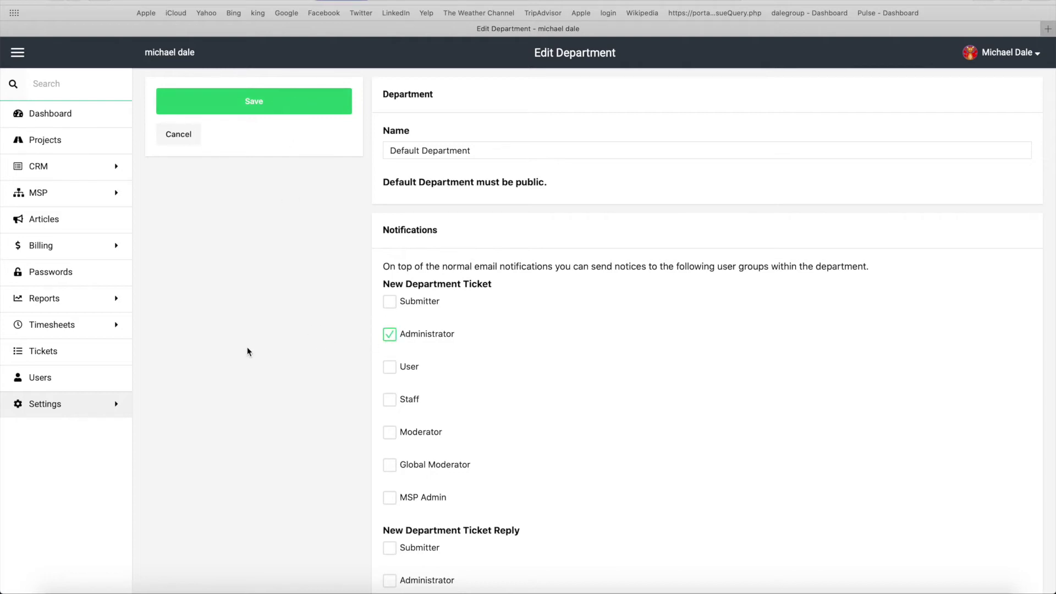
pyautogui.click(42, 379)
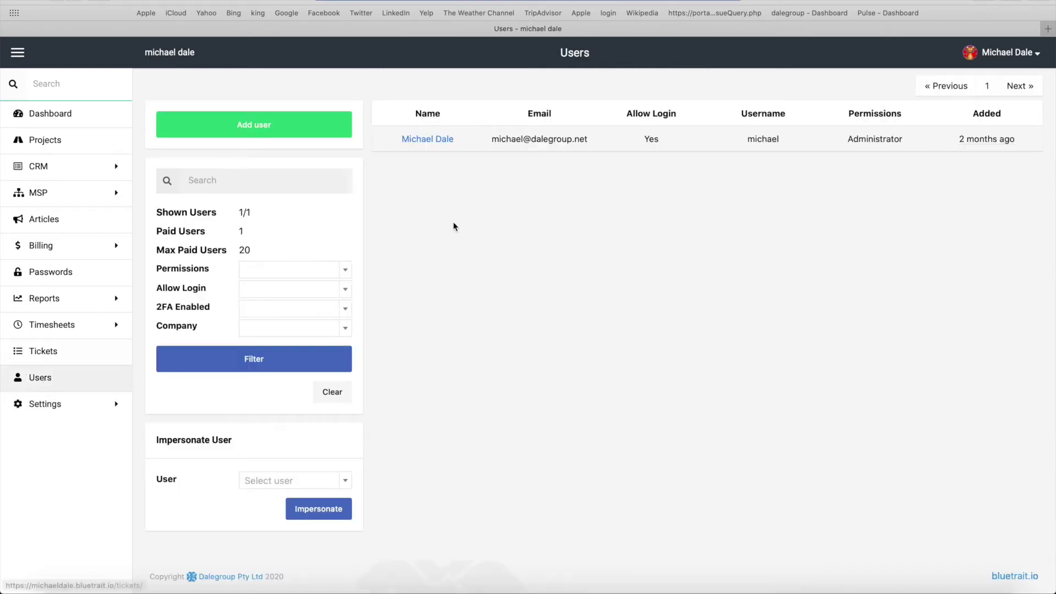
# Add the administrator user to Default Department and save, then show the MSP Templates list
pyautogui.click(444, 140)
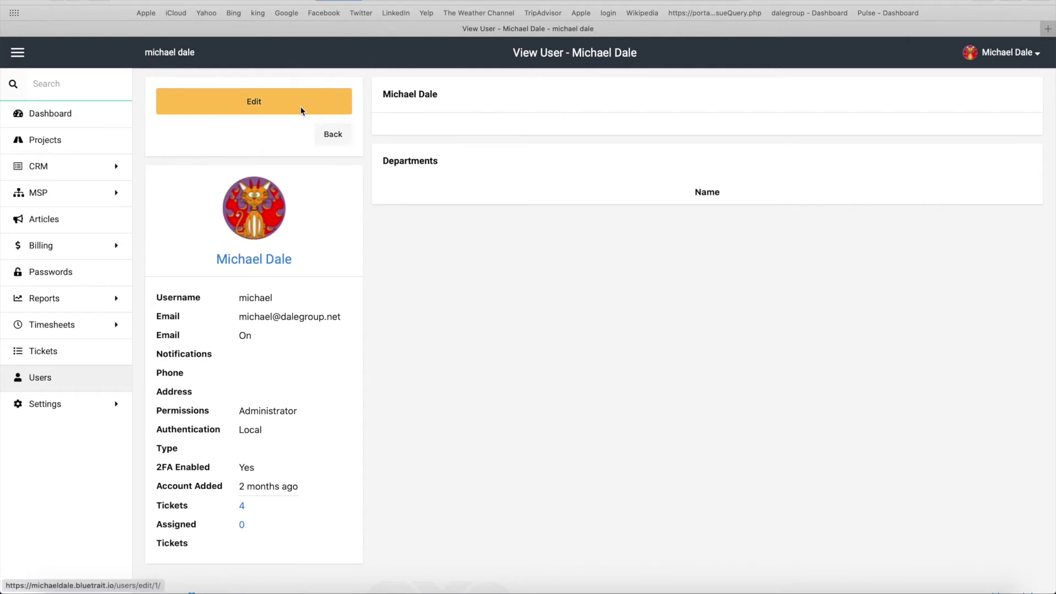
pyautogui.click(301, 112)
pyautogui.scroll(-10, 392, 367)
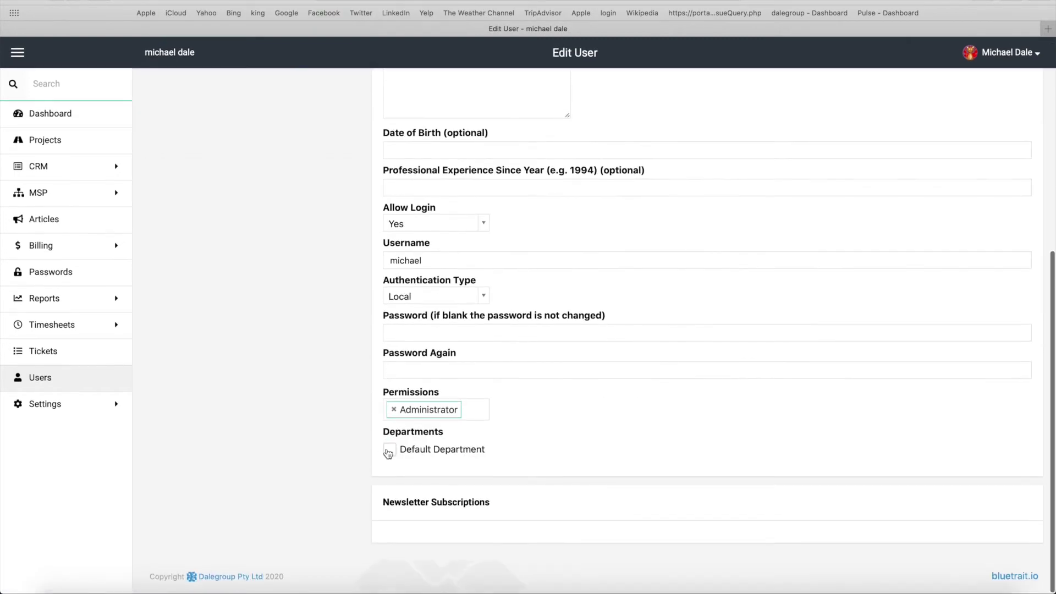
pyautogui.click(390, 451)
pyautogui.scroll(8, 318, 395)
pyautogui.click(279, 107)
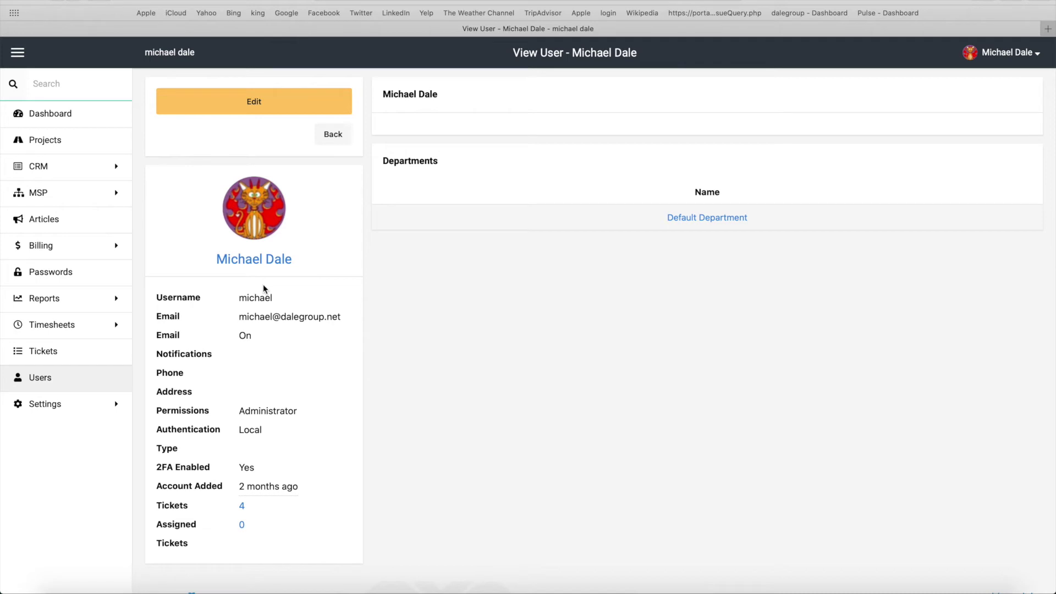
pyautogui.click(65, 199)
pyautogui.click(53, 294)
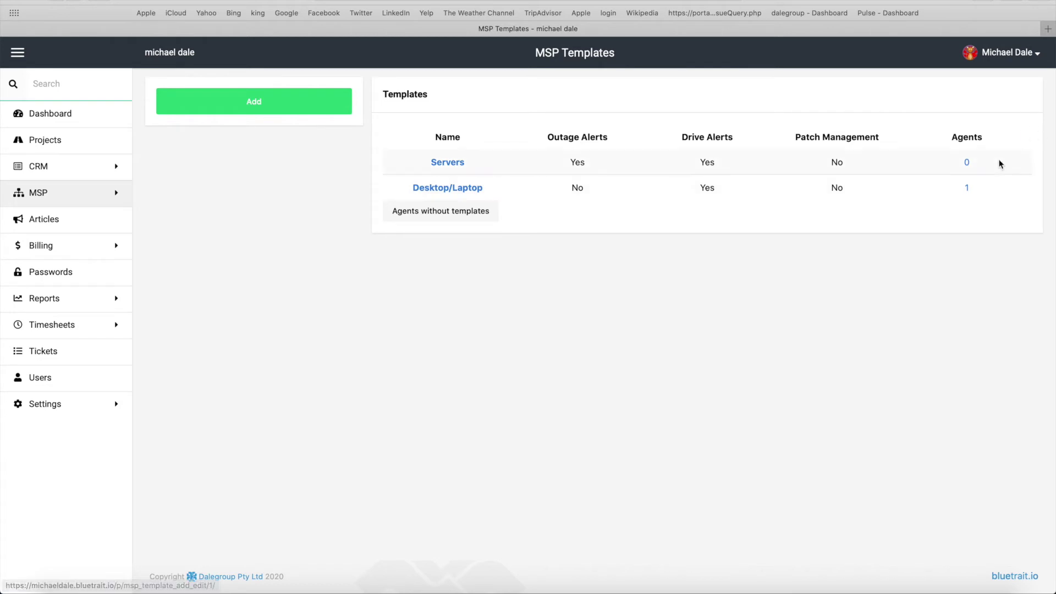
# Open Settings > MSP to see the Desktop/Laptop and Servers MSP Rules
pyautogui.click(915, 186)
pyautogui.moveTo(914, 186); pyautogui.dragTo(469, 196)
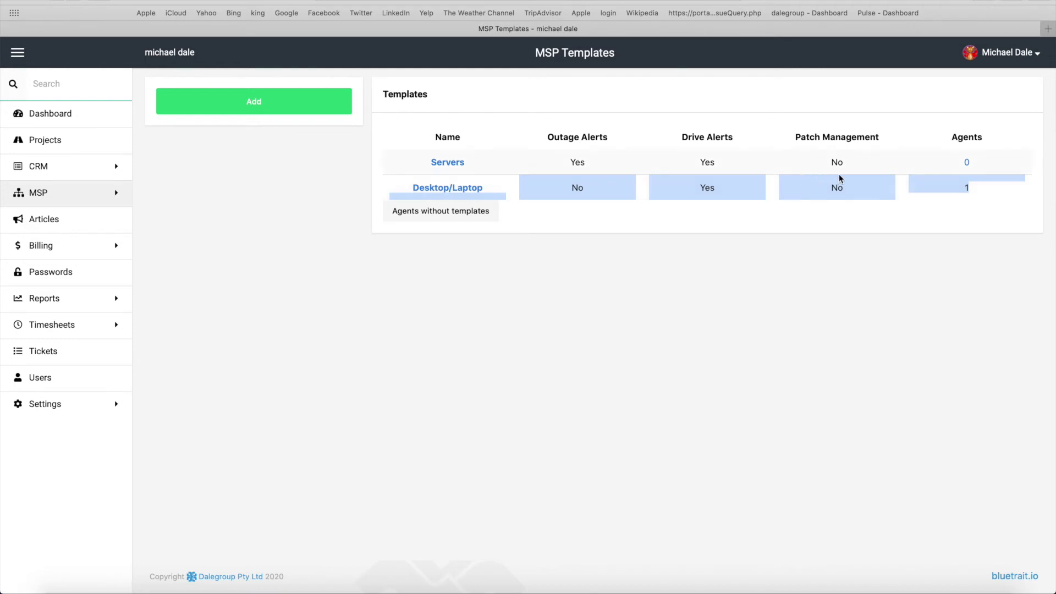
pyautogui.moveTo(951, 188); pyautogui.dragTo(980, 190)
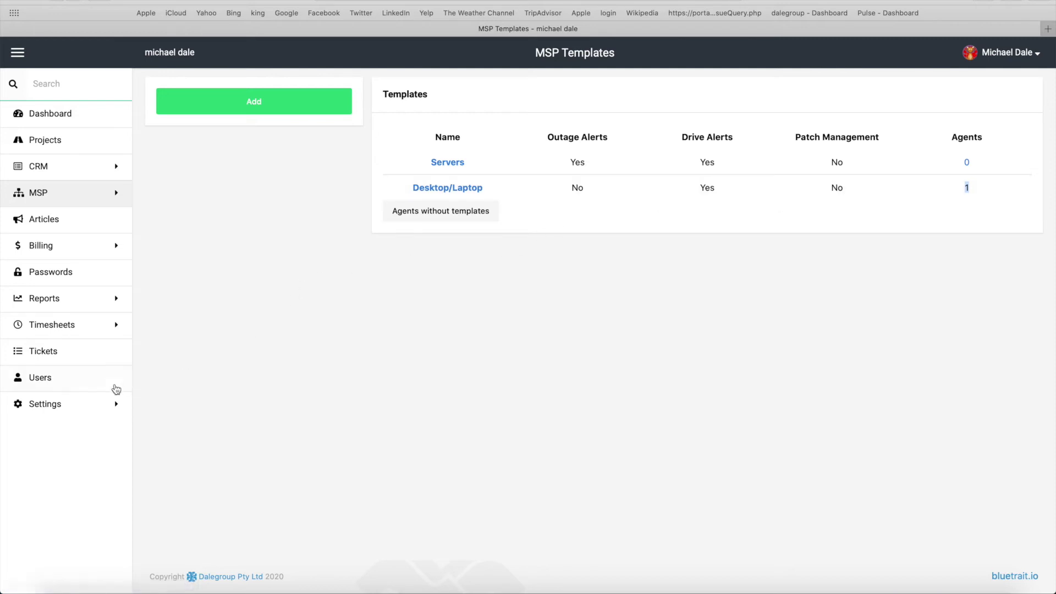
pyautogui.click(71, 404)
pyautogui.scroll(-5, 73, 406)
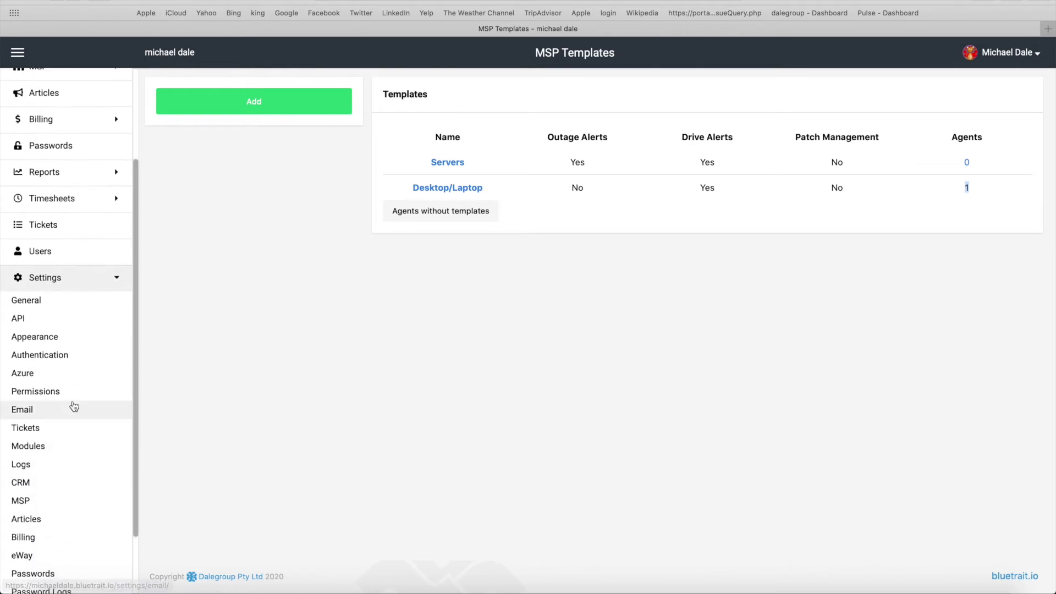
pyautogui.click(34, 456)
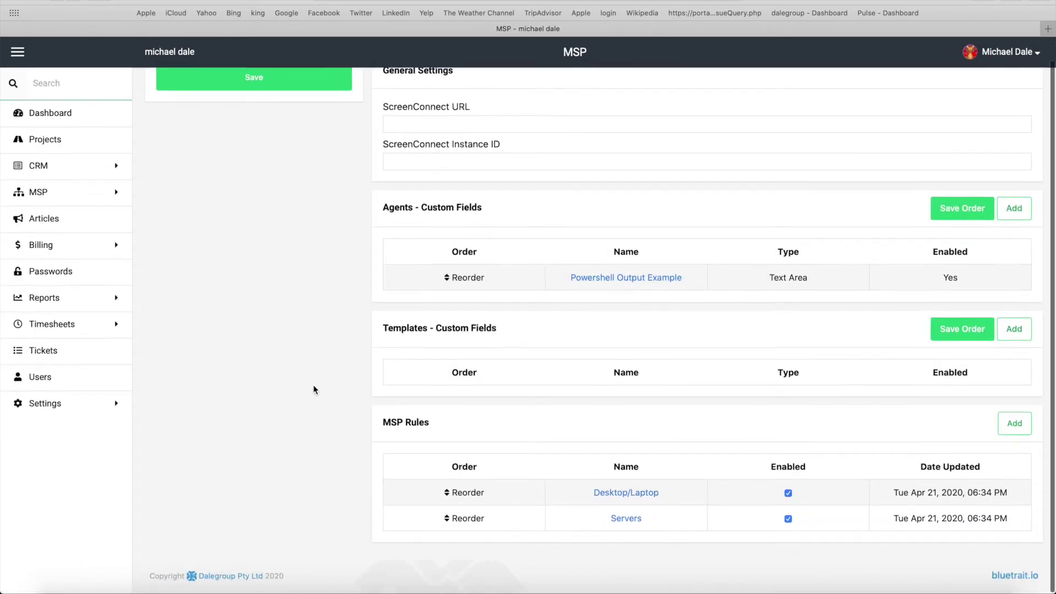
pyautogui.moveTo(380, 423); pyautogui.dragTo(546, 519)
# Check that the Desktop/Laptop rule applies the Desktop/Laptop template, cancel, and open the Servers rule
pyautogui.click(547, 548)
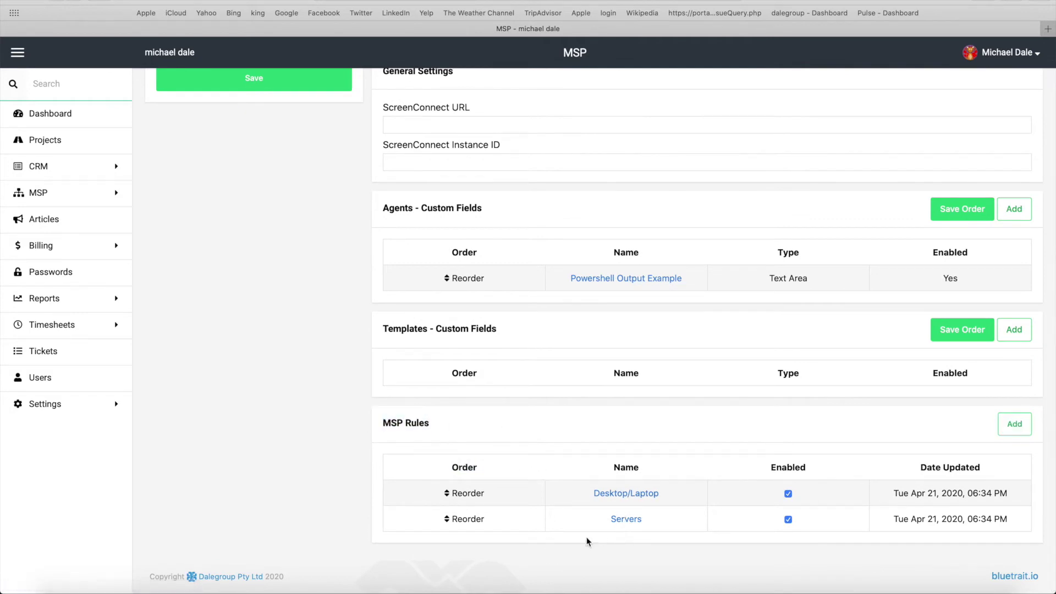
pyautogui.click(615, 494)
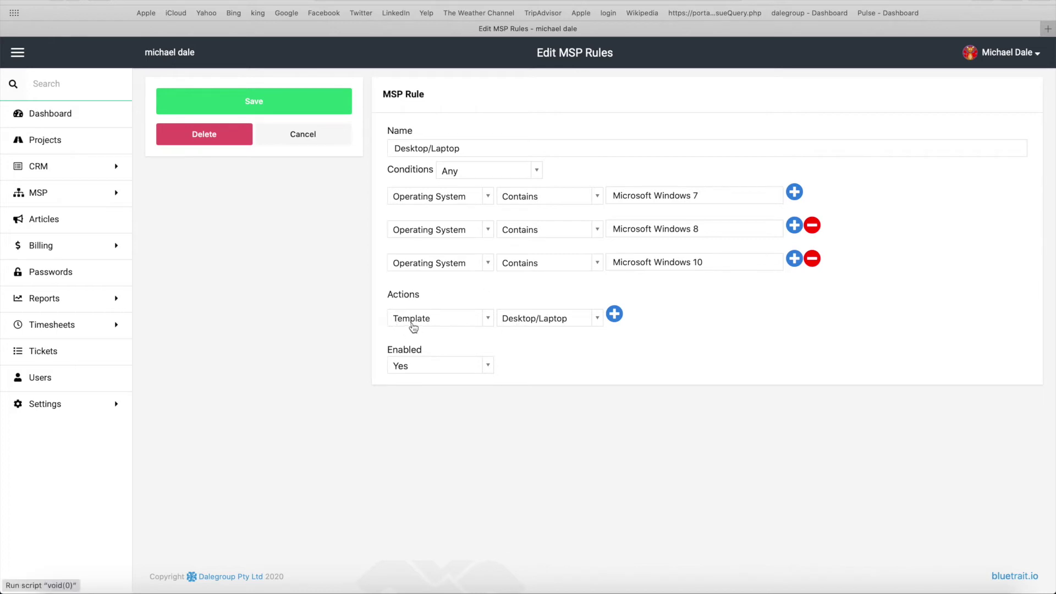
pyautogui.click(537, 325)
pyautogui.click(538, 327)
pyautogui.click(318, 145)
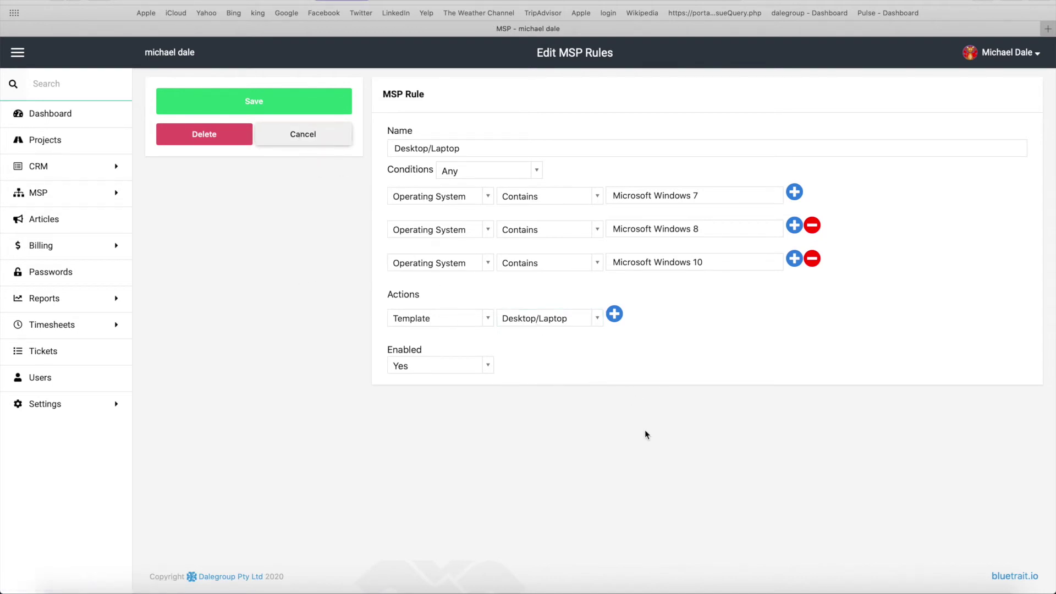
pyautogui.scroll(-1, 645, 435)
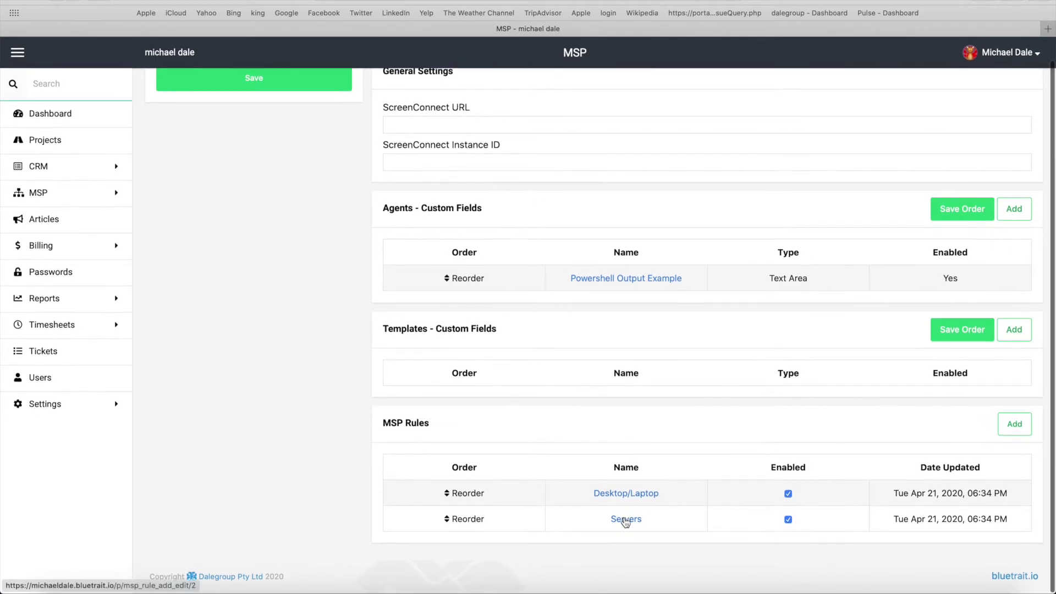
pyautogui.click(626, 521)
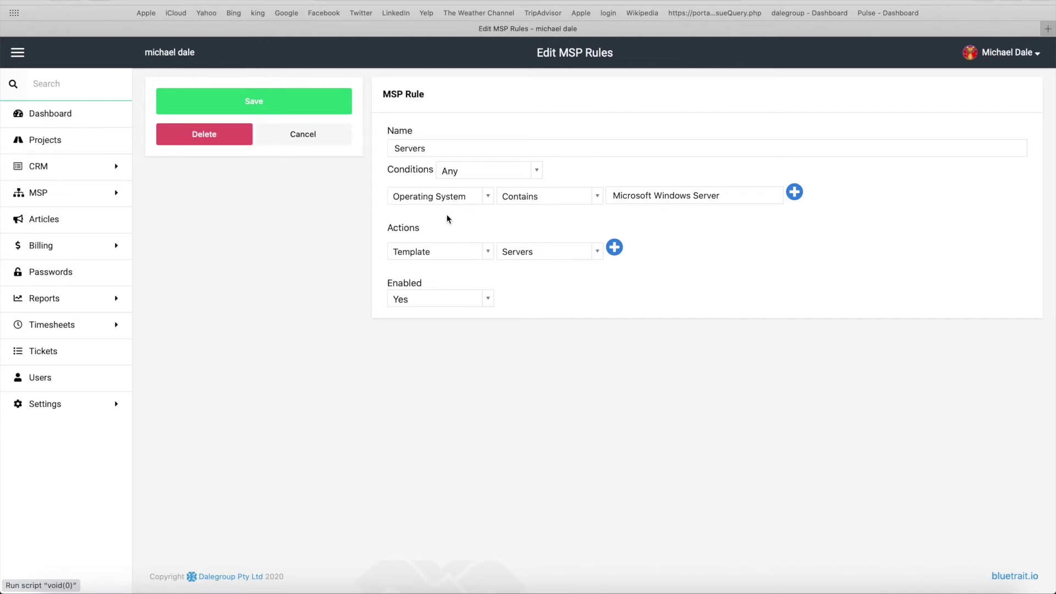
# Add an IPv4 WAN Address condition with value 1.1.1 and require all conditions to match
pyautogui.click(796, 194)
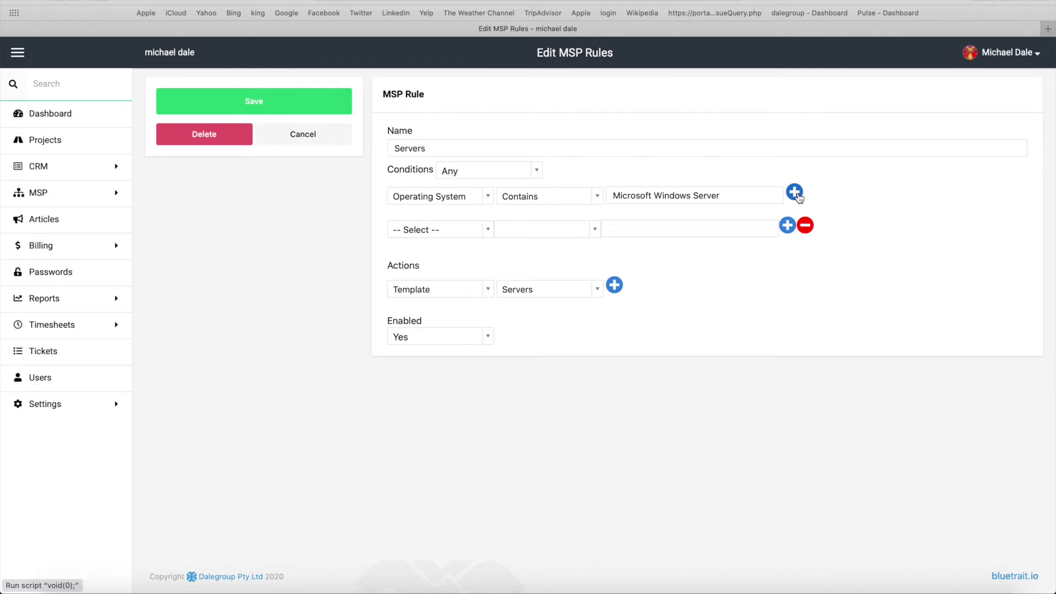
pyautogui.click(496, 171)
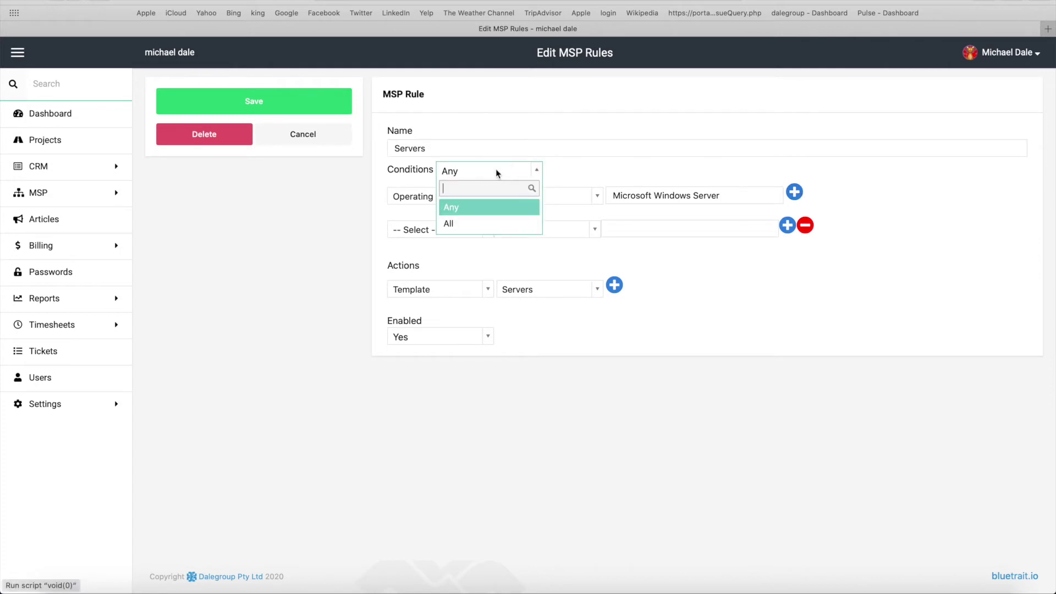
pyautogui.click(469, 224)
pyautogui.click(412, 230)
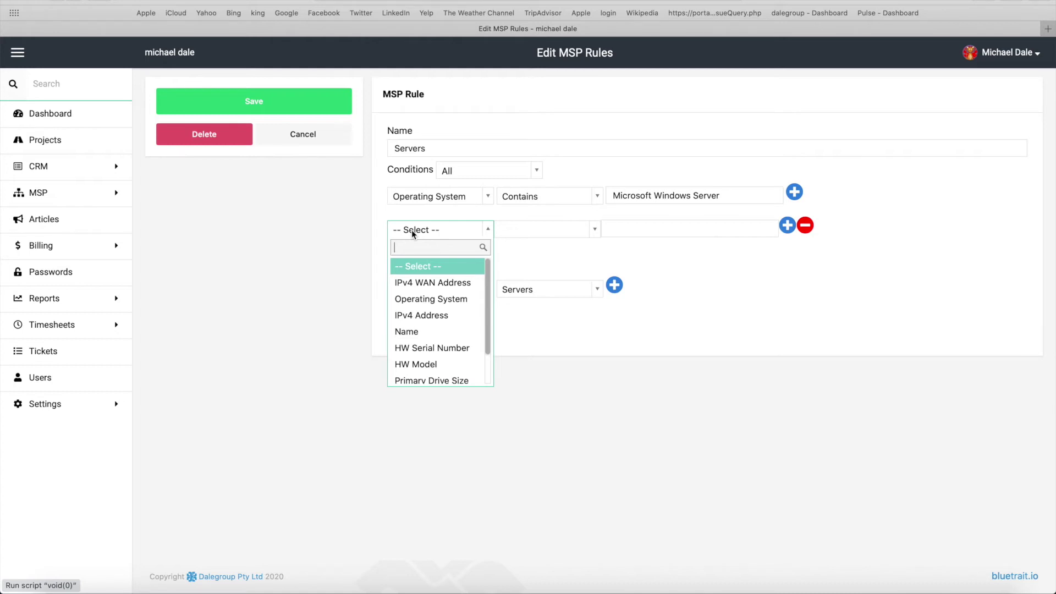
pyautogui.click(437, 284)
pyautogui.click(648, 226)
pyautogui.write('1.1.1')
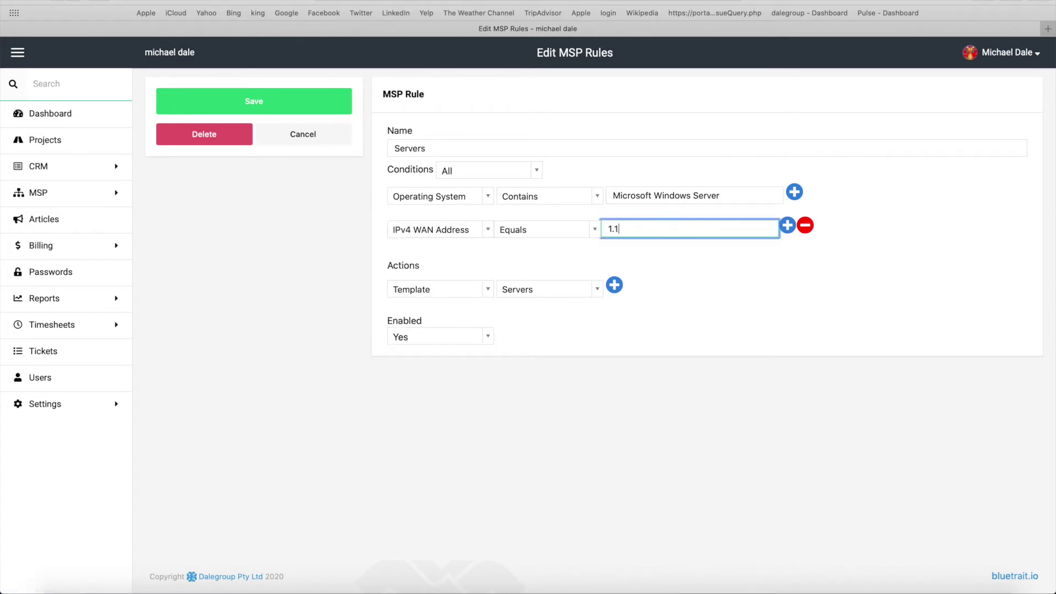
# Add a Company action set to Example and a Tag action, then cancel without saving
pyautogui.click(615, 285)
pyautogui.click(430, 322)
pyautogui.click(423, 377)
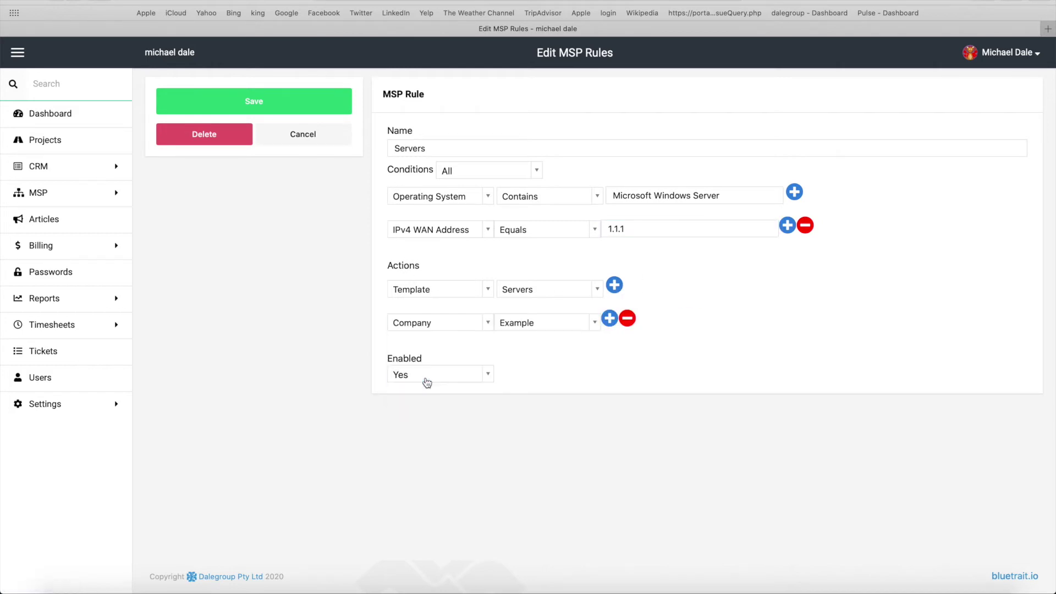
pyautogui.click(537, 321)
pyautogui.click(521, 360)
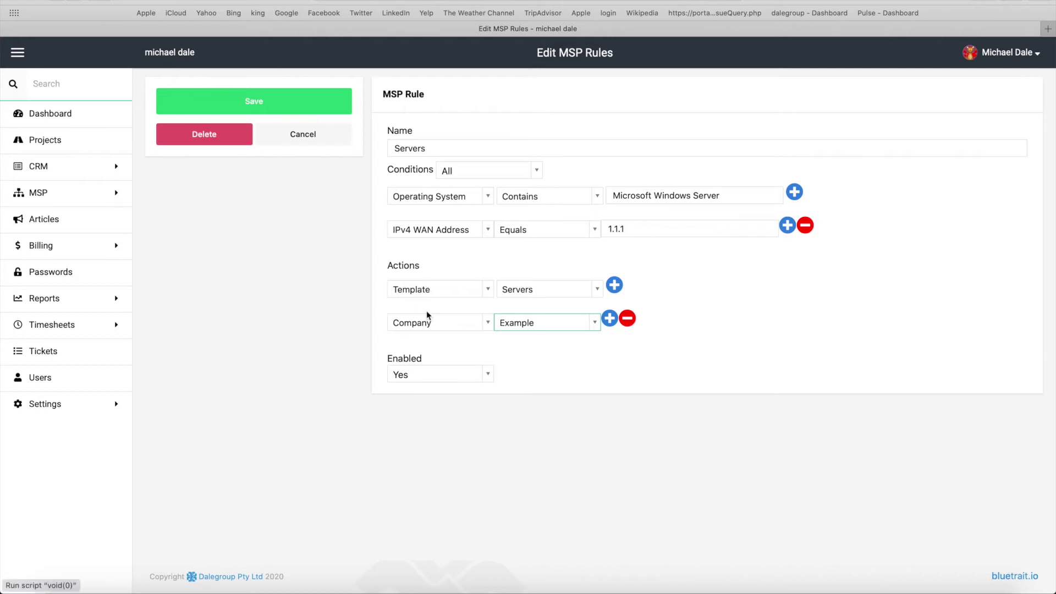
pyautogui.click(609, 318)
pyautogui.click(406, 366)
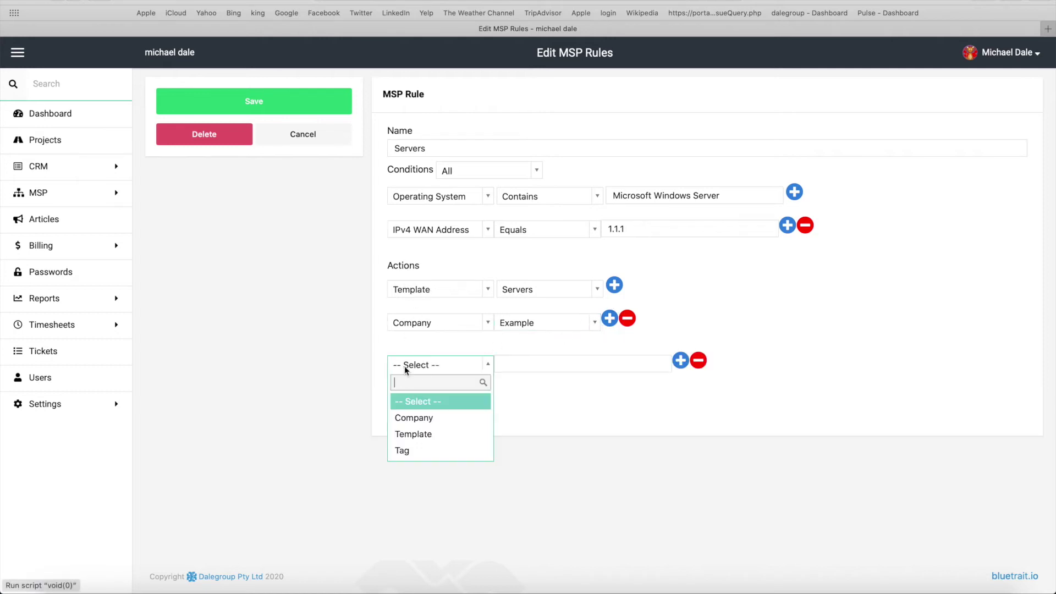
pyautogui.click(401, 447)
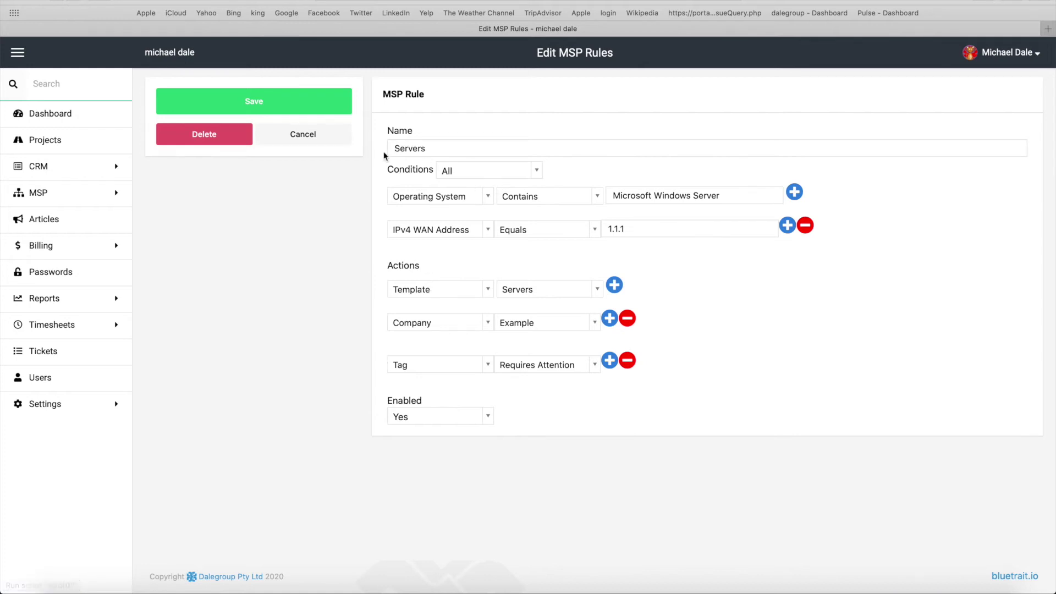
pyautogui.click(311, 142)
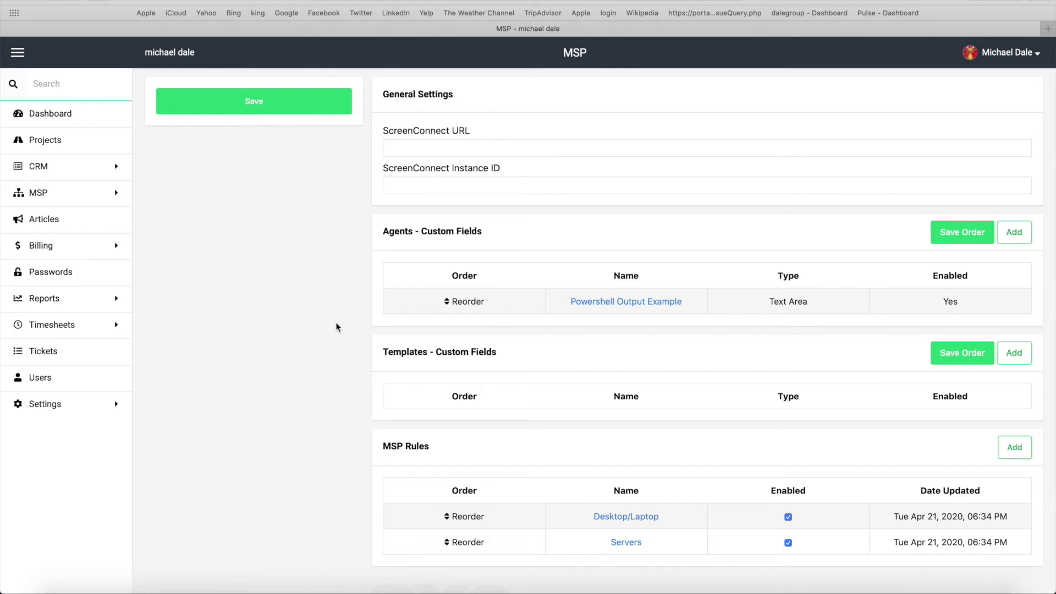
# Start a new MSP task of type Create Local Admin User Account
pyautogui.click(94, 193)
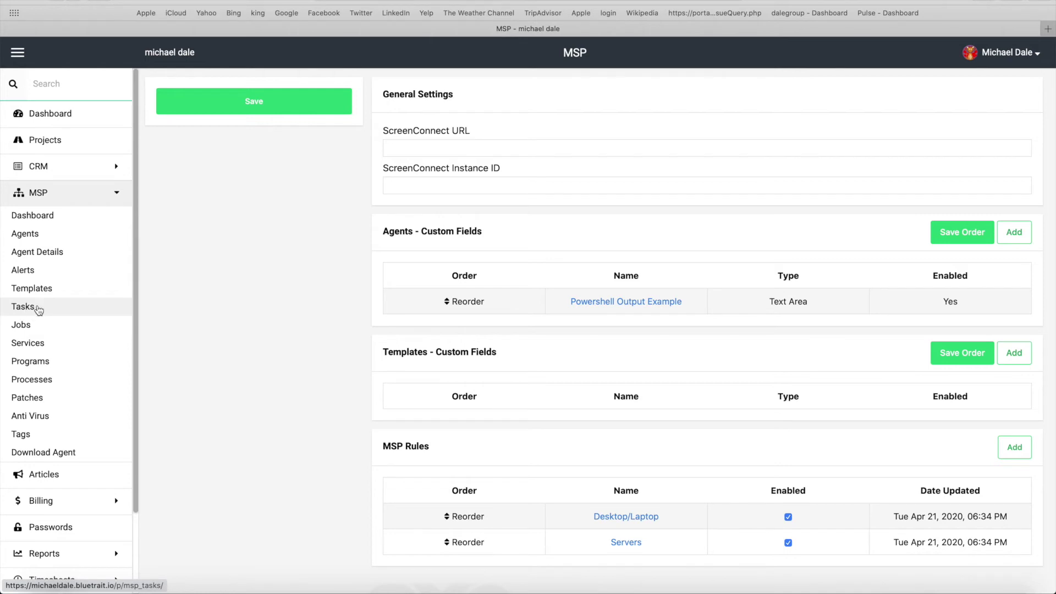
pyautogui.click(37, 311)
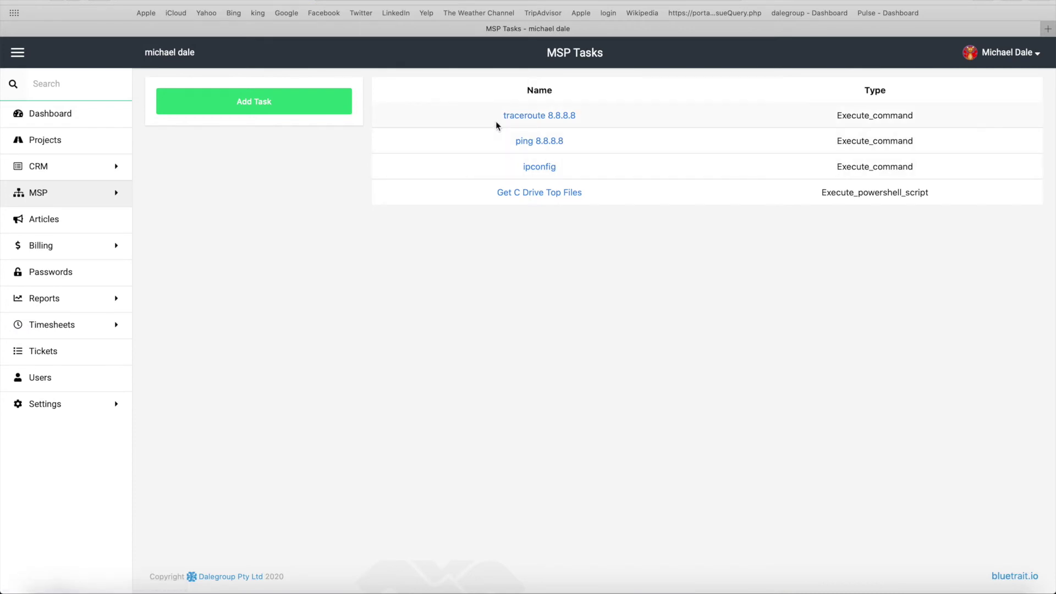
pyautogui.click(295, 108)
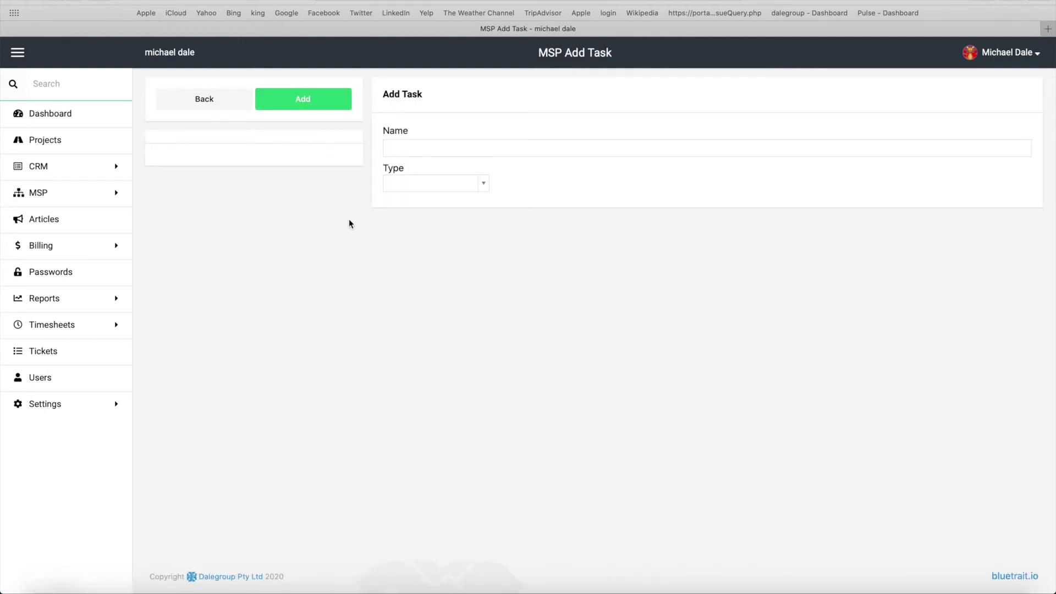
pyautogui.click(460, 181)
pyautogui.scroll(-5, 440, 269)
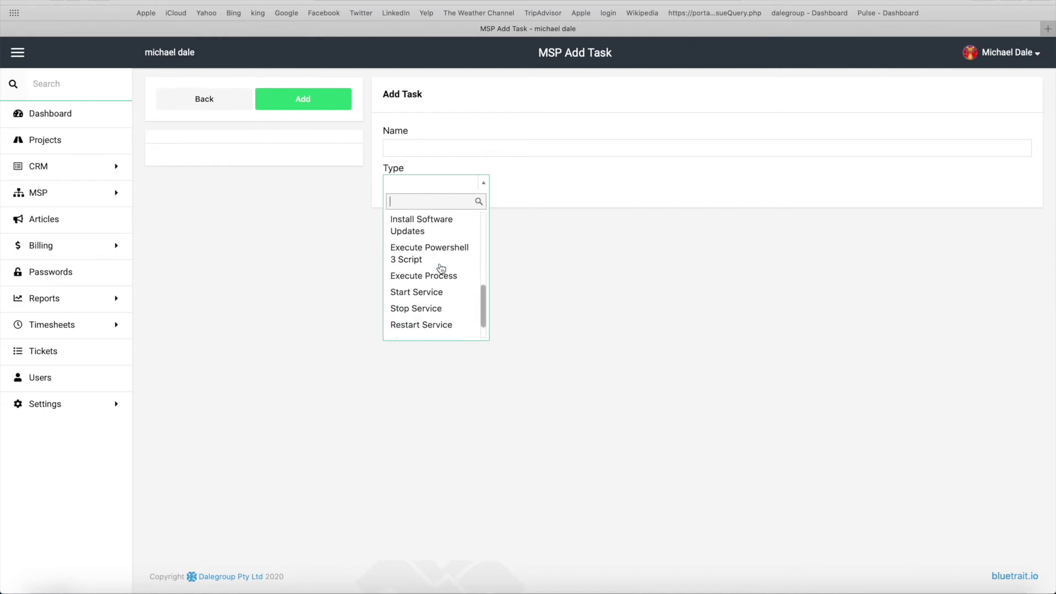
pyautogui.scroll(5, 441, 268)
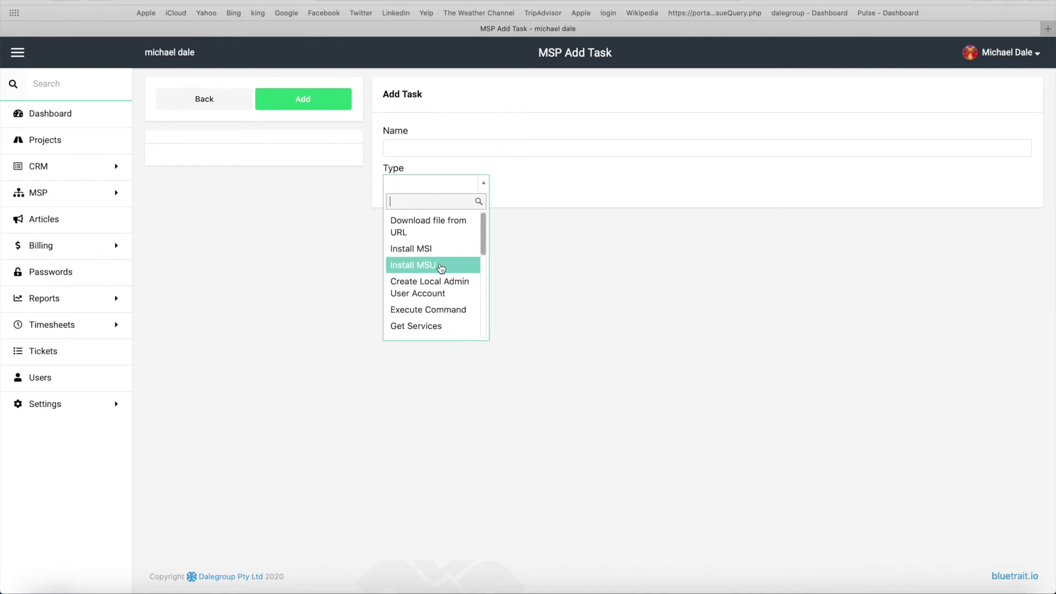
pyautogui.click(432, 296)
# Enter the account username and password, and name the task 'Create User Account'
pyautogui.click(431, 223)
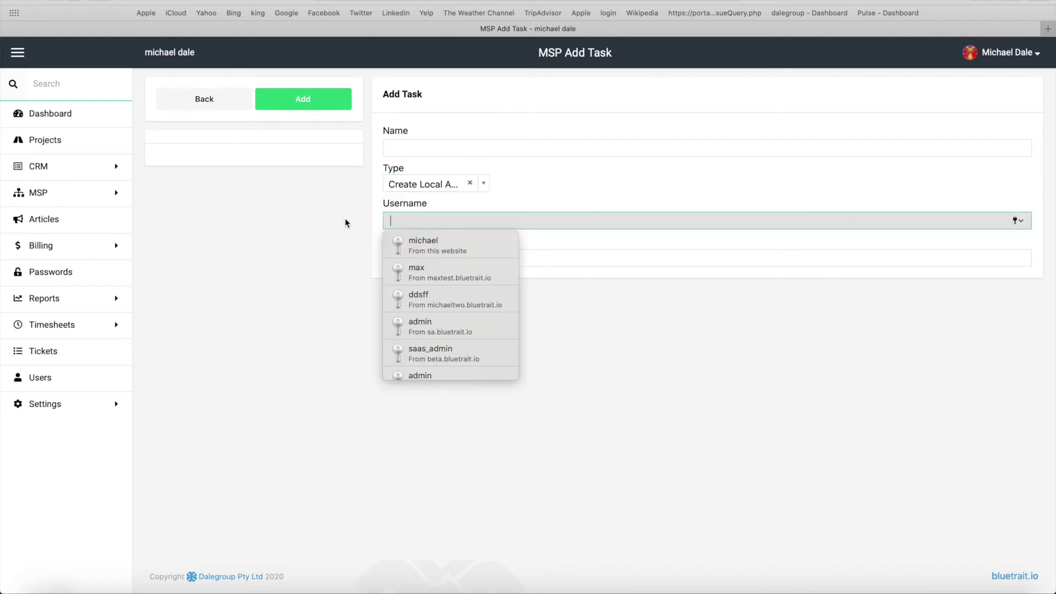
pyautogui.click(411, 219)
pyautogui.write('user_name')
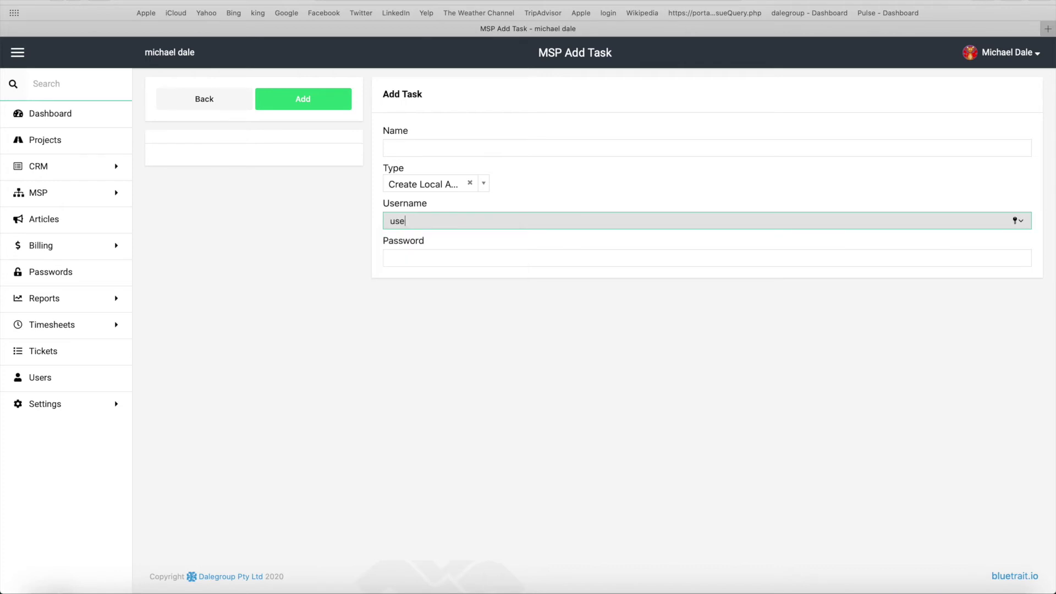
pyautogui.press('Tab')
pyautogui.write('••••••••••••')
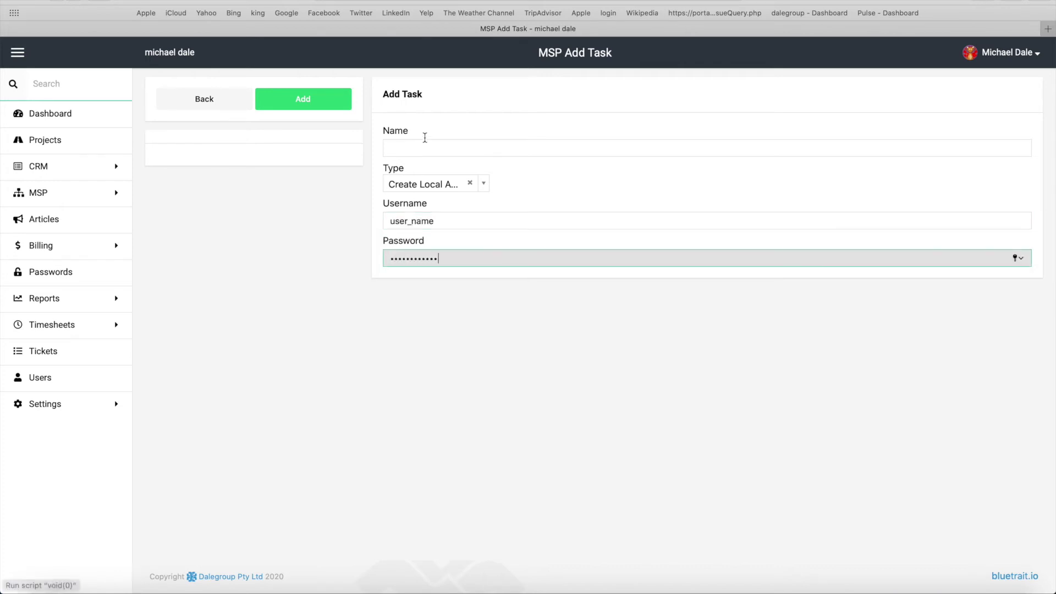
pyautogui.click(424, 146)
pyautogui.write('Create User Account')
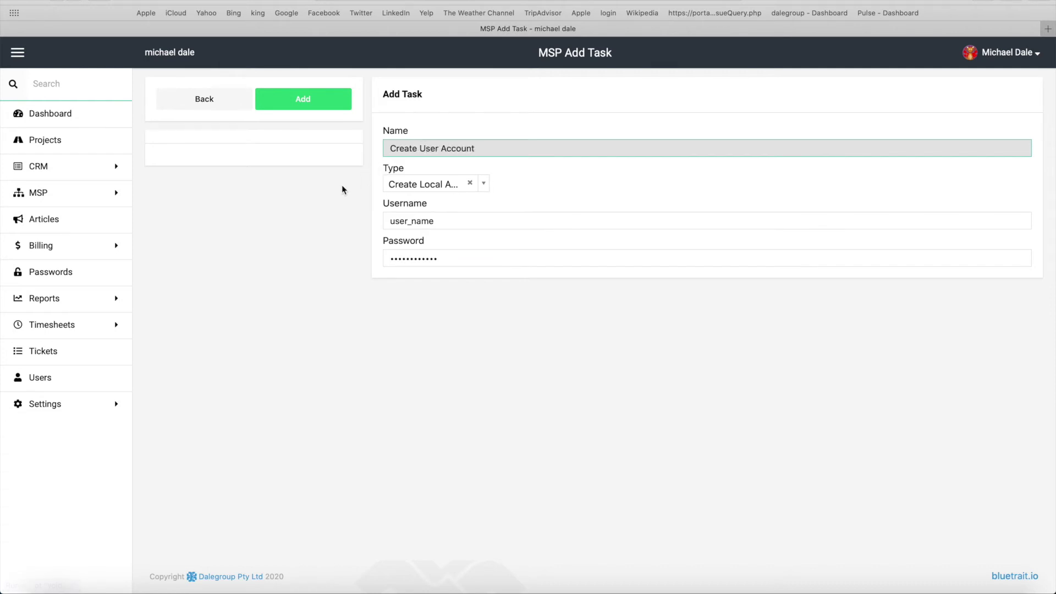
pyautogui.click(438, 186)
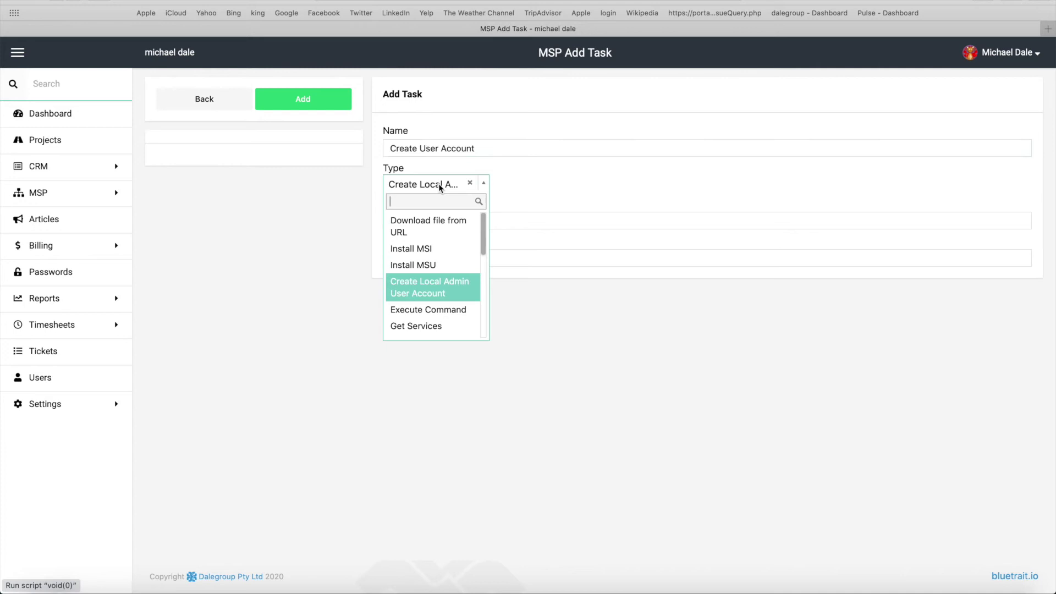
pyautogui.click(420, 233)
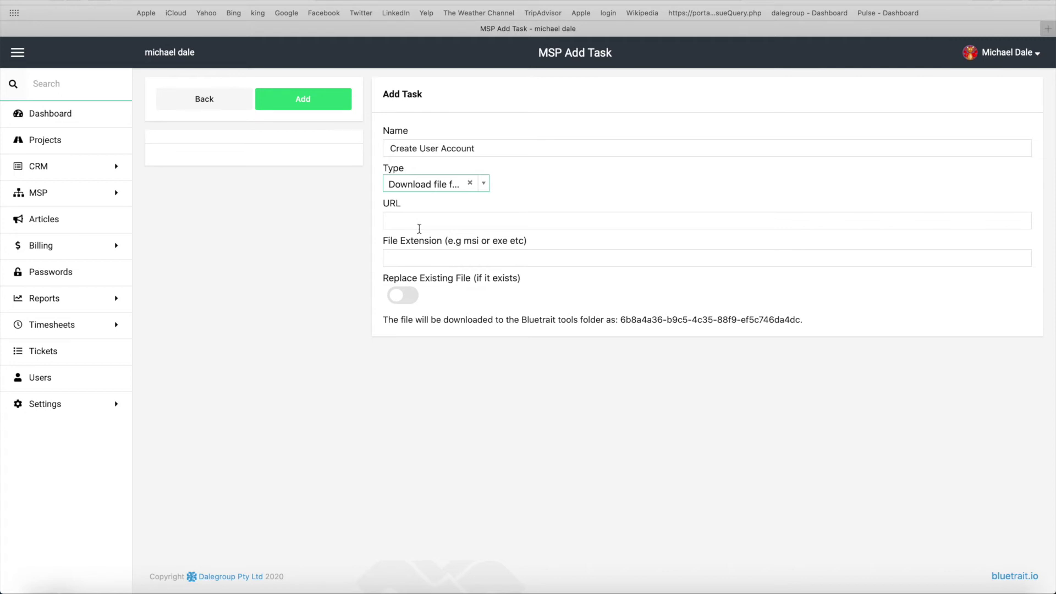
pyautogui.click(420, 213)
pyautogui.write('http://dalegroup.net/files.msi')
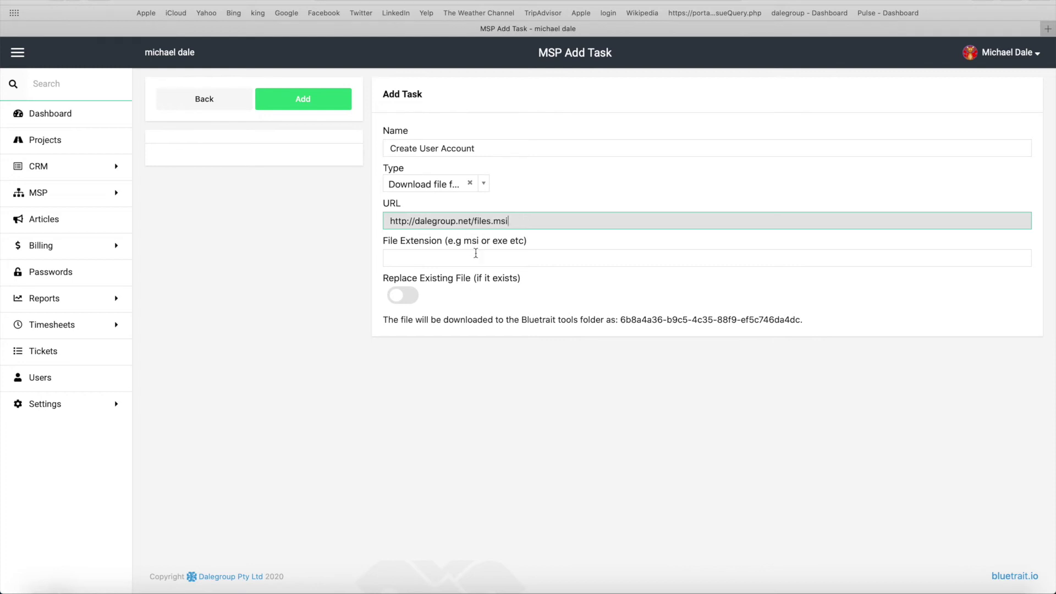
# Set the file extension to msi and check the generated file name now ends in .msi
pyautogui.click(521, 260)
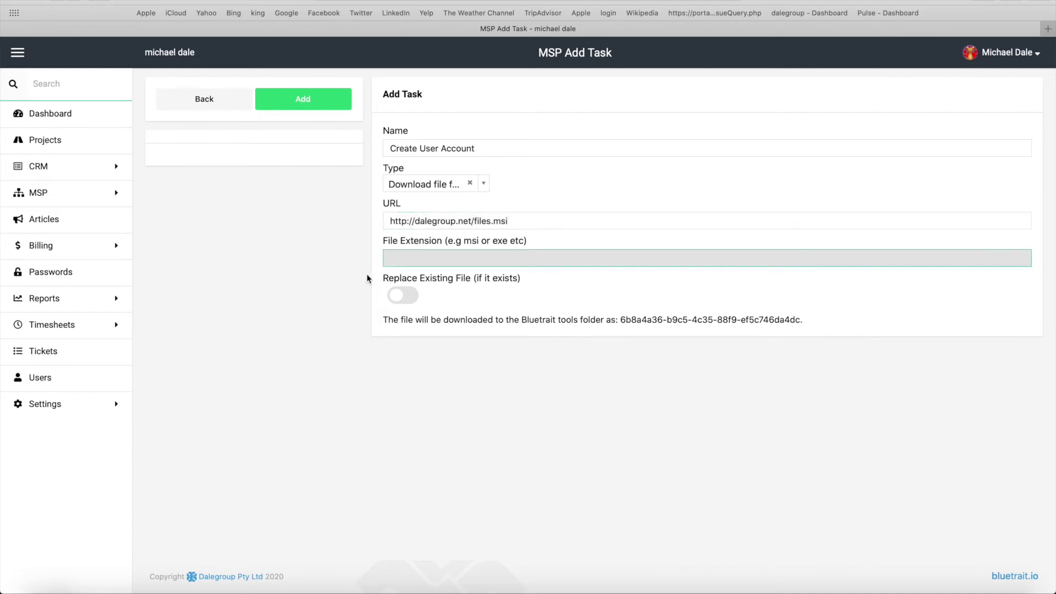
pyautogui.write('msi')
pyautogui.click(333, 331)
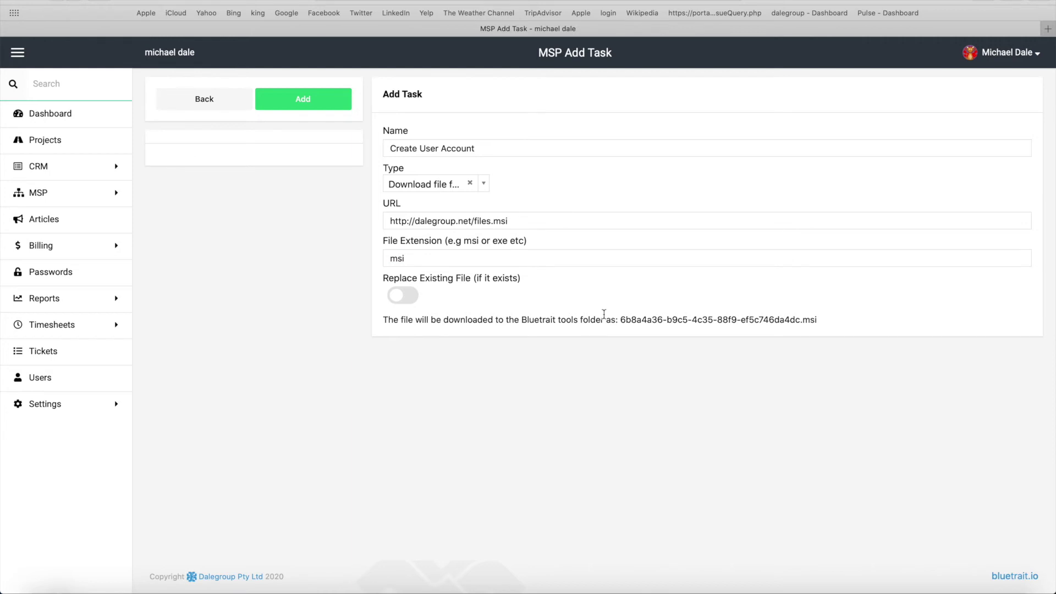
pyautogui.moveTo(391, 322); pyautogui.dragTo(672, 322)
pyautogui.click(663, 322)
pyautogui.moveTo(801, 320); pyautogui.dragTo(618, 321)
pyautogui.click(813, 323)
pyautogui.hotkey('ctrl', 'Right')
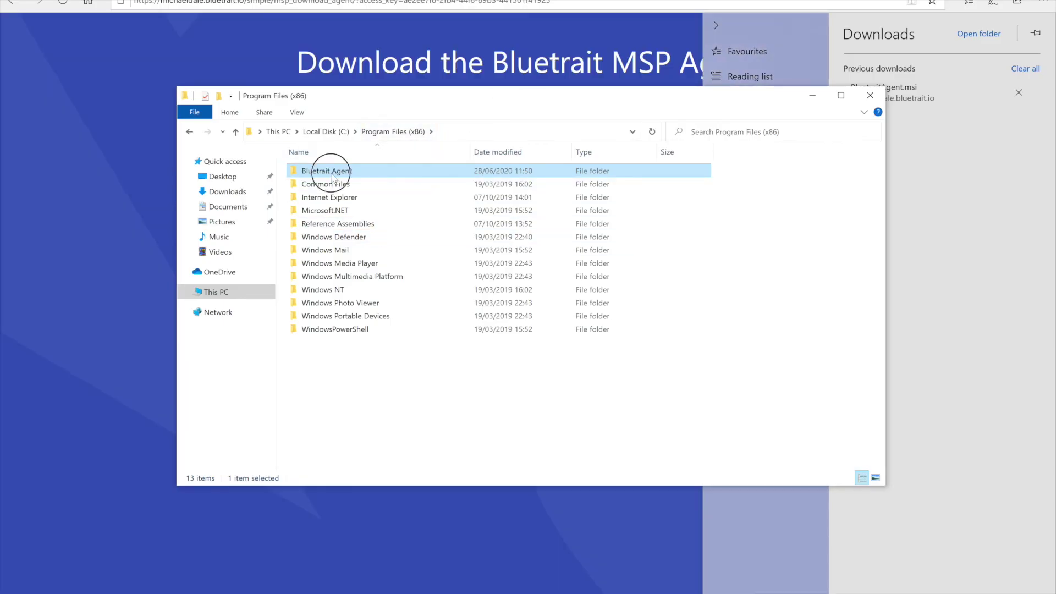
pyautogui.doubleClick(332, 176)
pyautogui.doubleClick(306, 170)
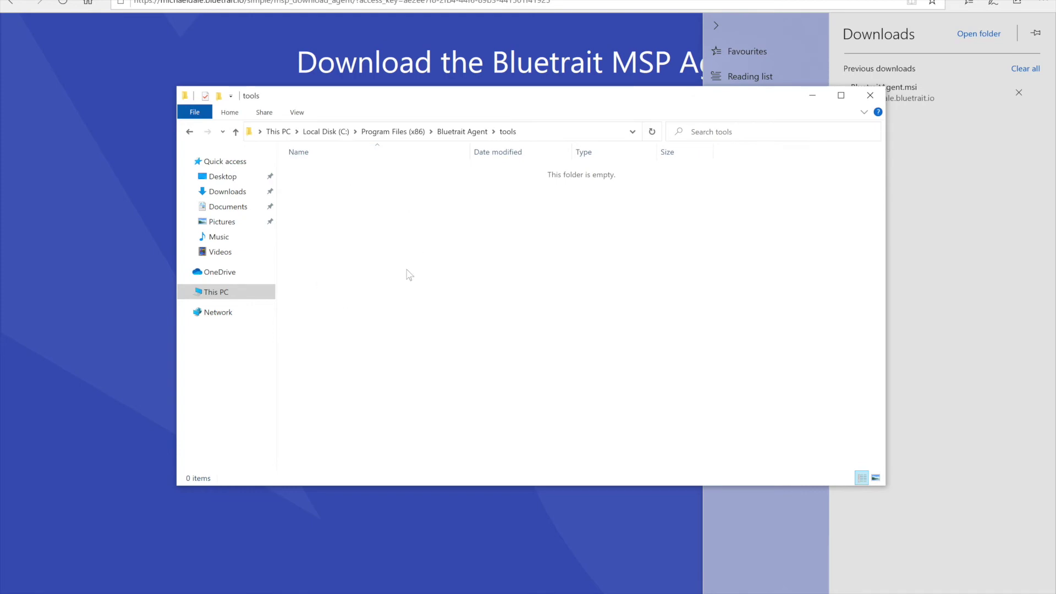
pyautogui.hotkey('ctrl', 'Left')
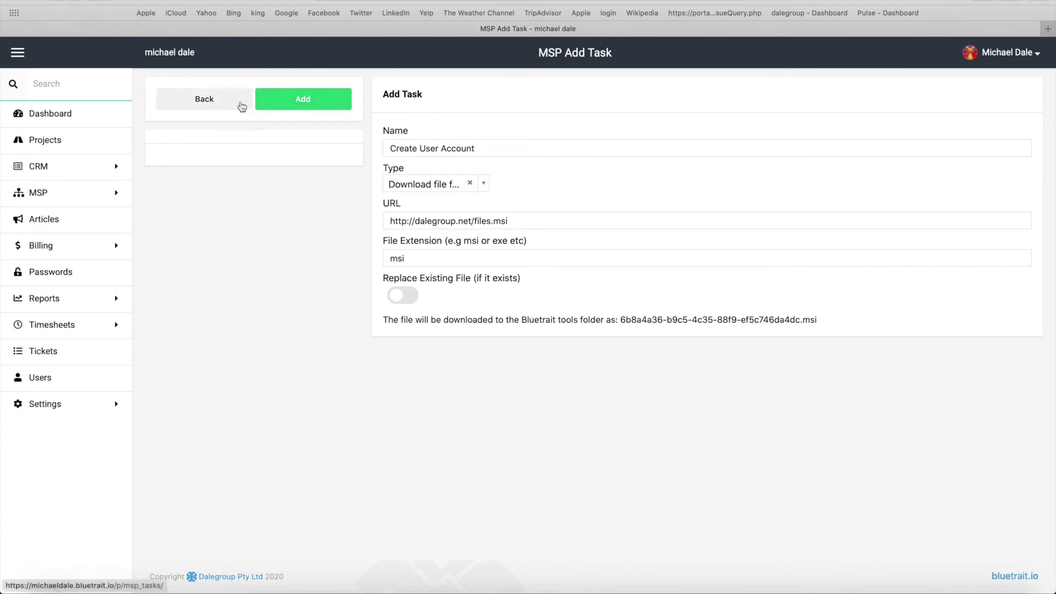
# Discard the unsaved task, decline saving the password, and try then discard a 'test' Install MSI task
pyautogui.click(240, 103)
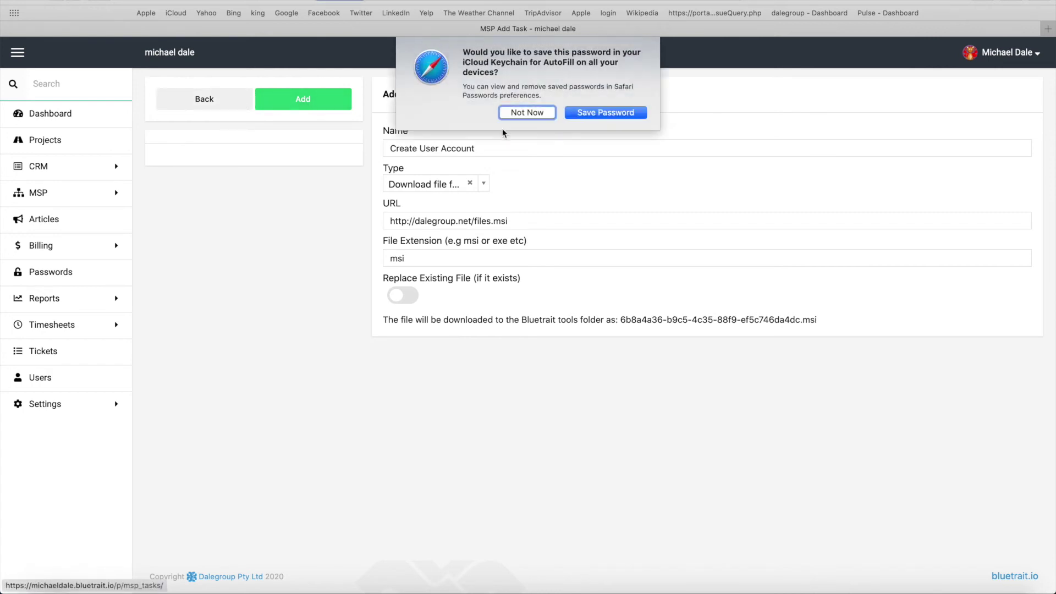
pyautogui.click(531, 114)
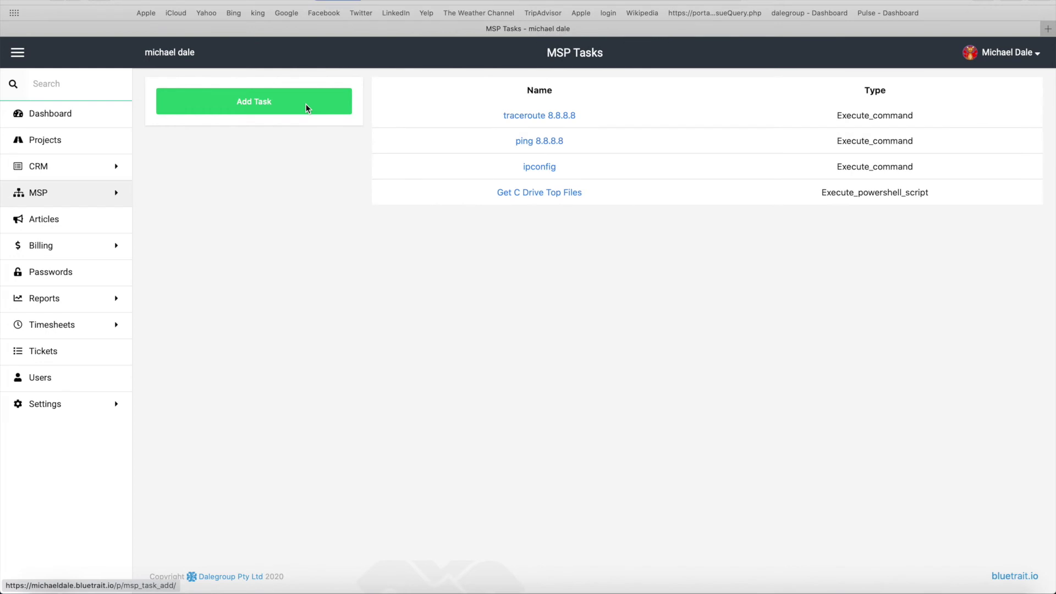
pyautogui.click(305, 104)
pyautogui.click(403, 183)
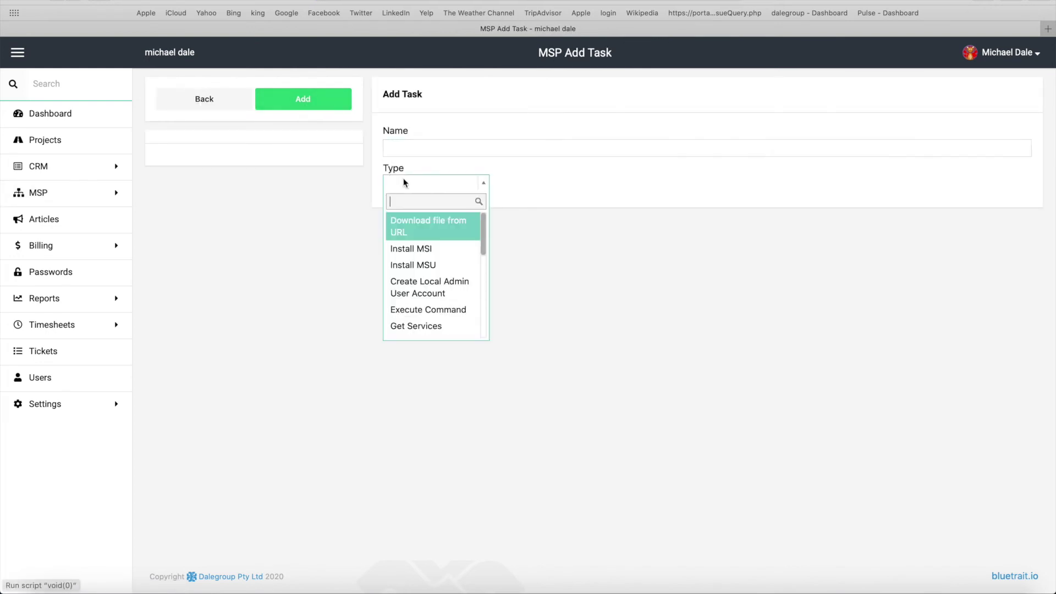
pyautogui.click(442, 251)
pyautogui.click(422, 221)
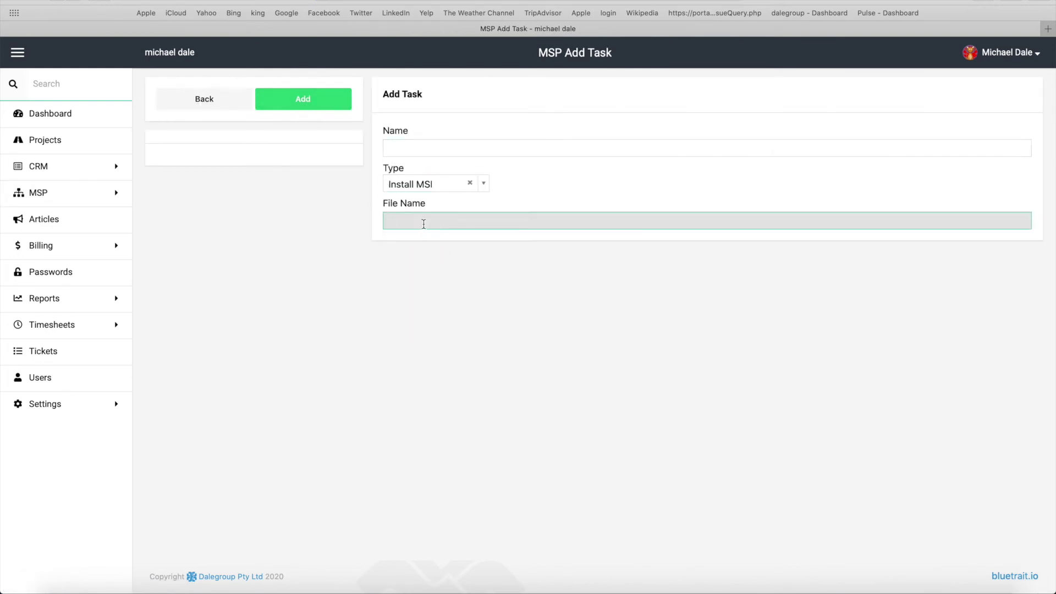
pyautogui.click(436, 143)
pyautogui.write('test')
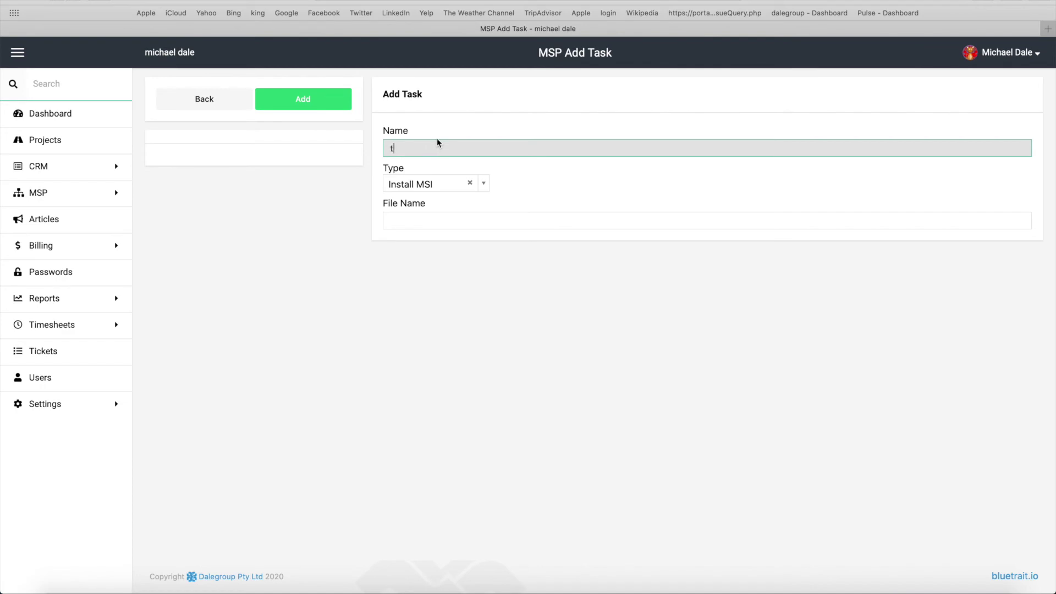
pyautogui.click(412, 219)
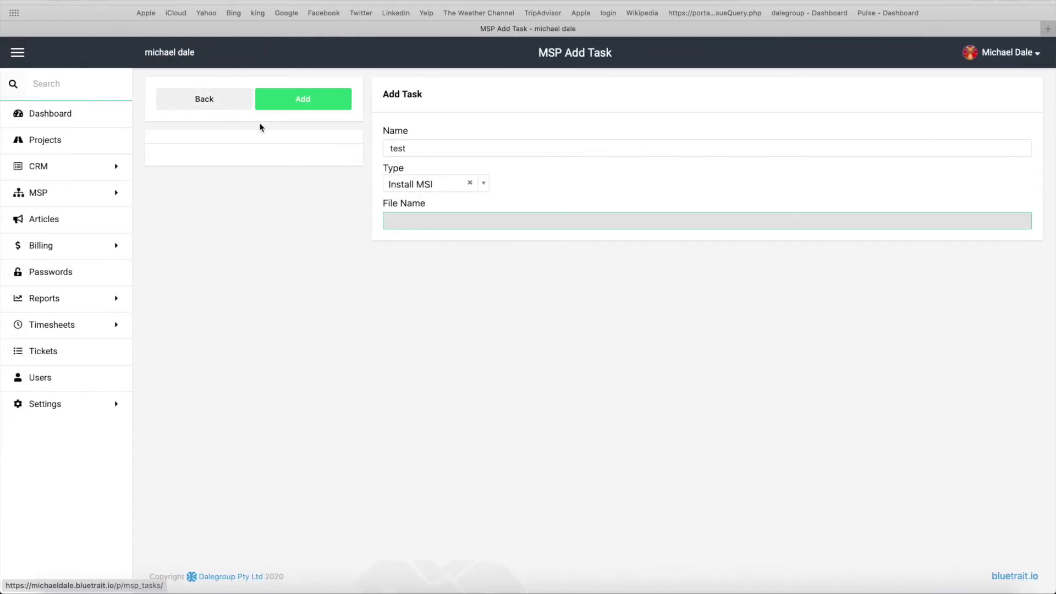
pyautogui.click(207, 109)
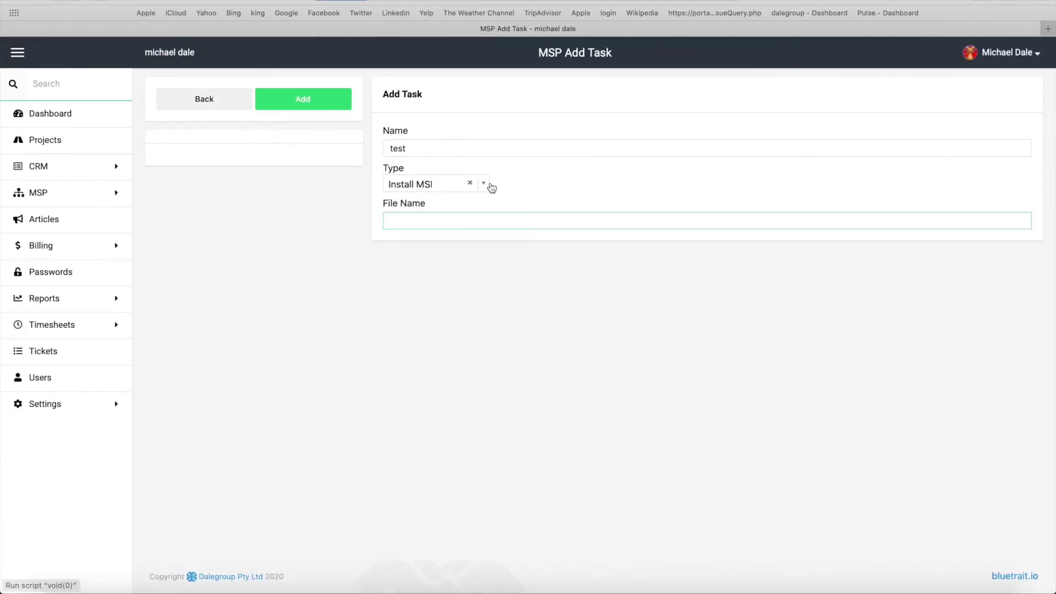
# Start a fresh task named Download with type Download file from URL
pyautogui.click(282, 89)
pyautogui.click(417, 148)
pyautogui.write('Download')
pyautogui.press('Tab')
pyautogui.press('Down')
pyautogui.press('Down')
pyautogui.press('Up')
pyautogui.press('Up')
pyautogui.press('Return')
pyautogui.press('Tab')
pyautogui.click(445, 179)
pyautogui.write('do')
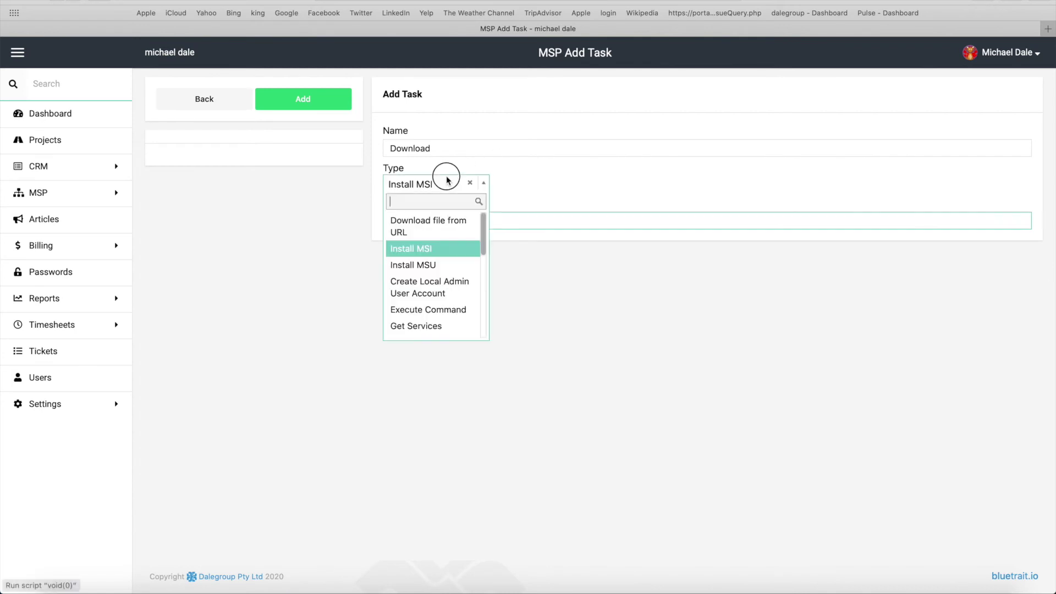
pyautogui.click(402, 222)
pyautogui.click(400, 222)
pyautogui.write('http://exampe')
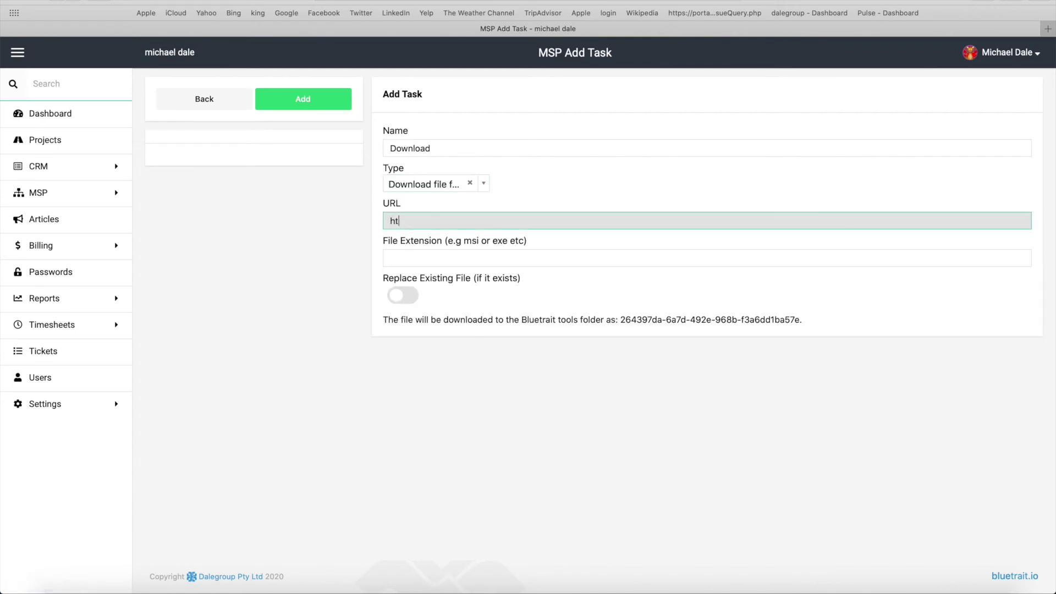
pyautogui.press('BackSpace')
pyautogui.press('BackSpace')
pyautogui.write('ple.com/file.ms')
pyautogui.press('Tab')
pyautogui.hotkey('shift', 'Tab')
pyautogui.write('i')
pyautogui.press('Tab')
pyautogui.write('msi')
pyautogui.press('Tab')
pyautogui.hotkey('shift', 'Tab')
pyautogui.press('Tab')
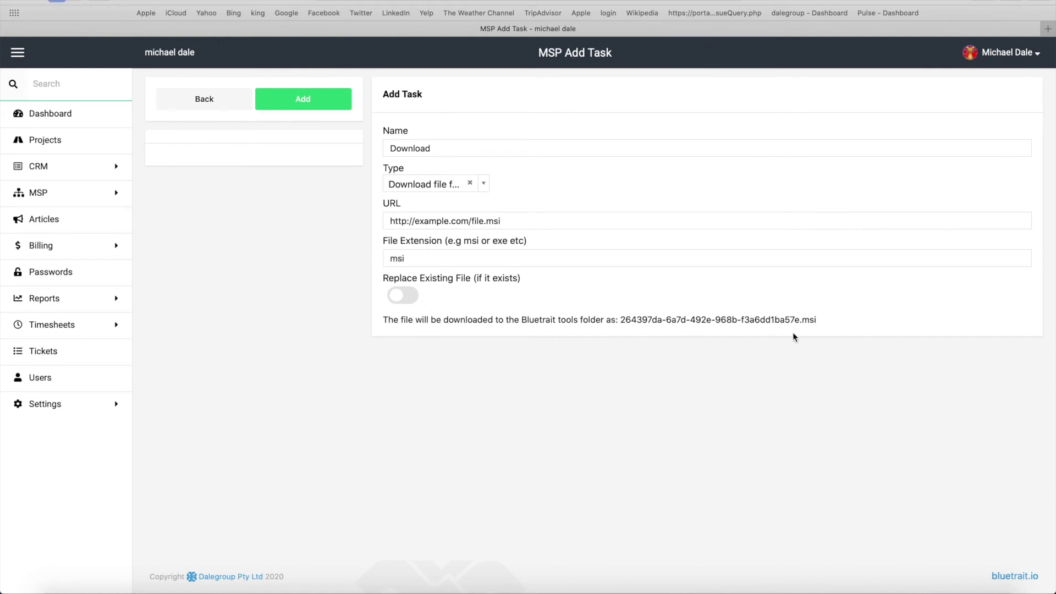
pyautogui.moveTo(818, 321); pyautogui.dragTo(623, 322)
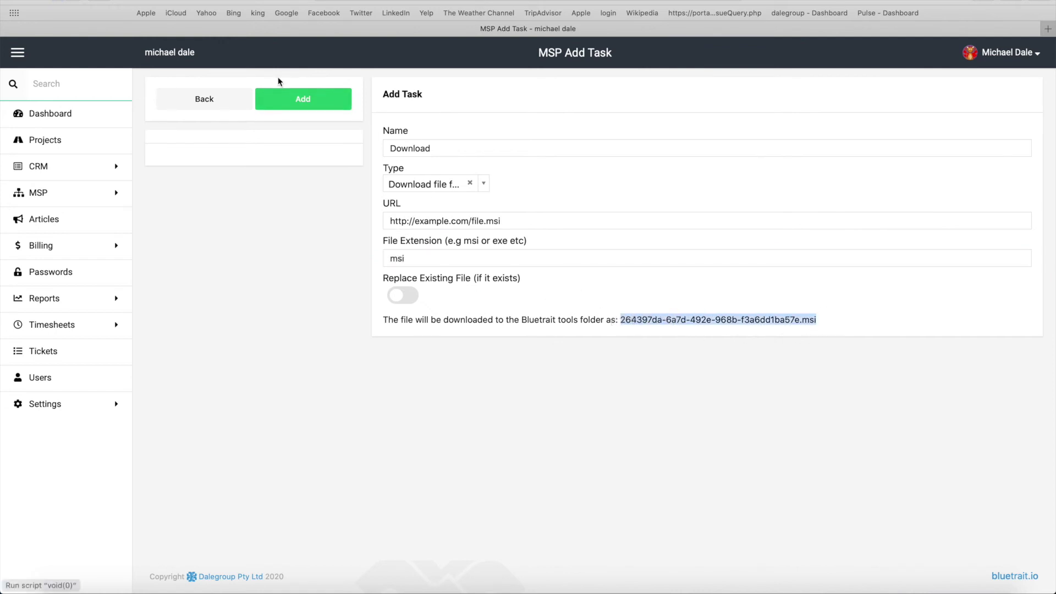
pyautogui.click(292, 93)
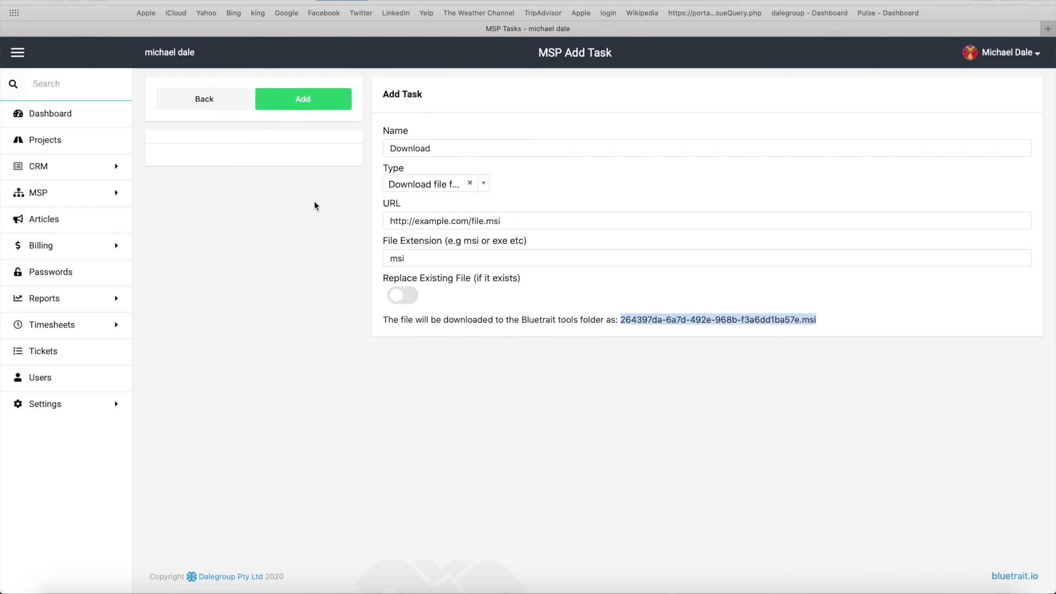
# Add a task named Install of type Install MSI and save it
pyautogui.click(267, 99)
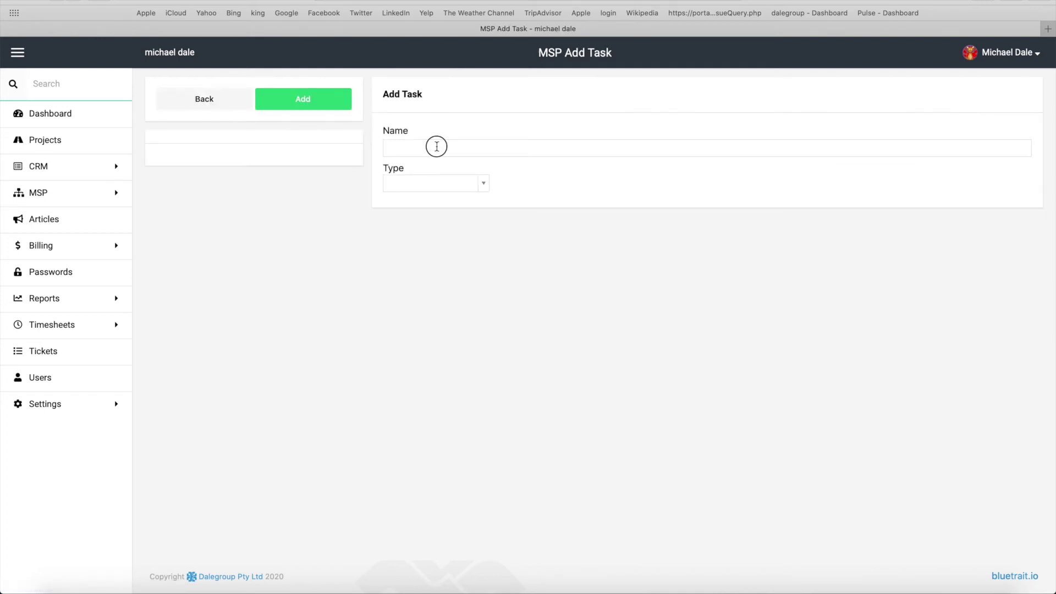
pyautogui.click(436, 147)
pyautogui.write('Install')
pyautogui.press('Tab')
pyautogui.write('install')
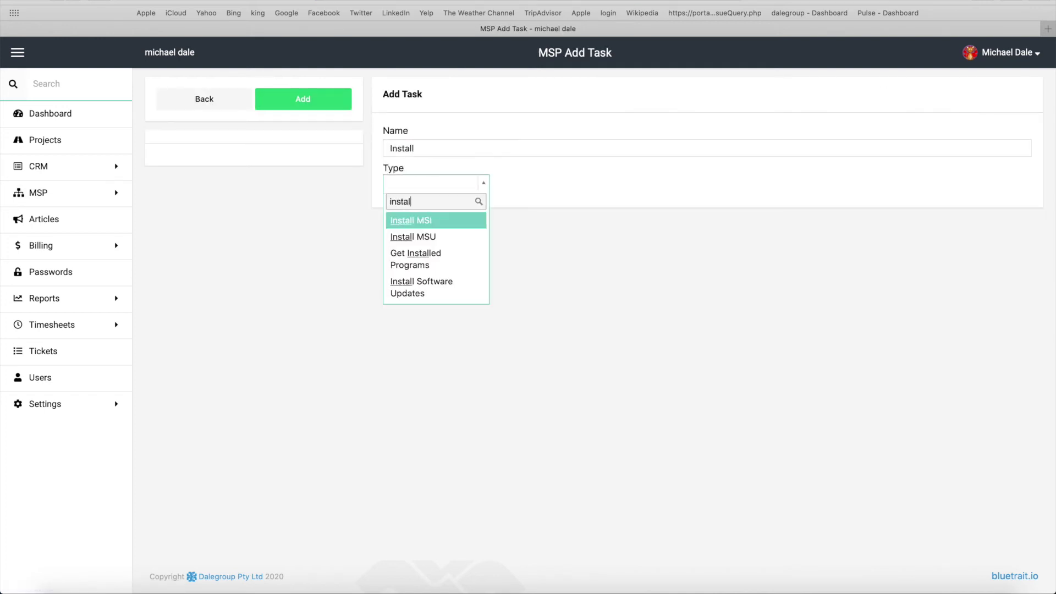
pyautogui.press('Return')
pyautogui.click(266, 101)
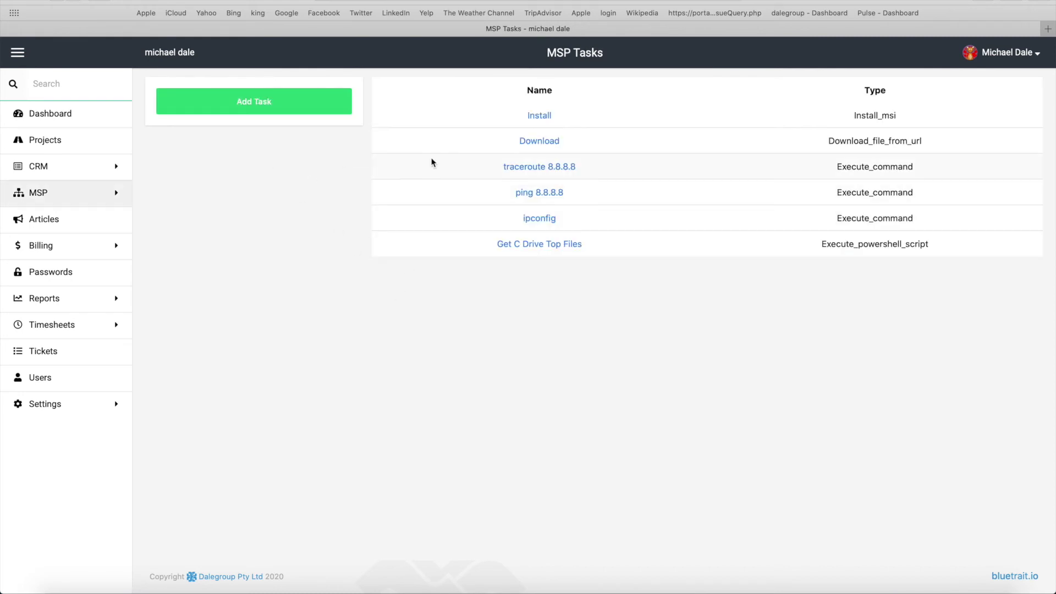
# Check that the Download and Install rows both appear in the MSP Tasks list
pyautogui.moveTo(477, 148); pyautogui.dragTo(930, 147)
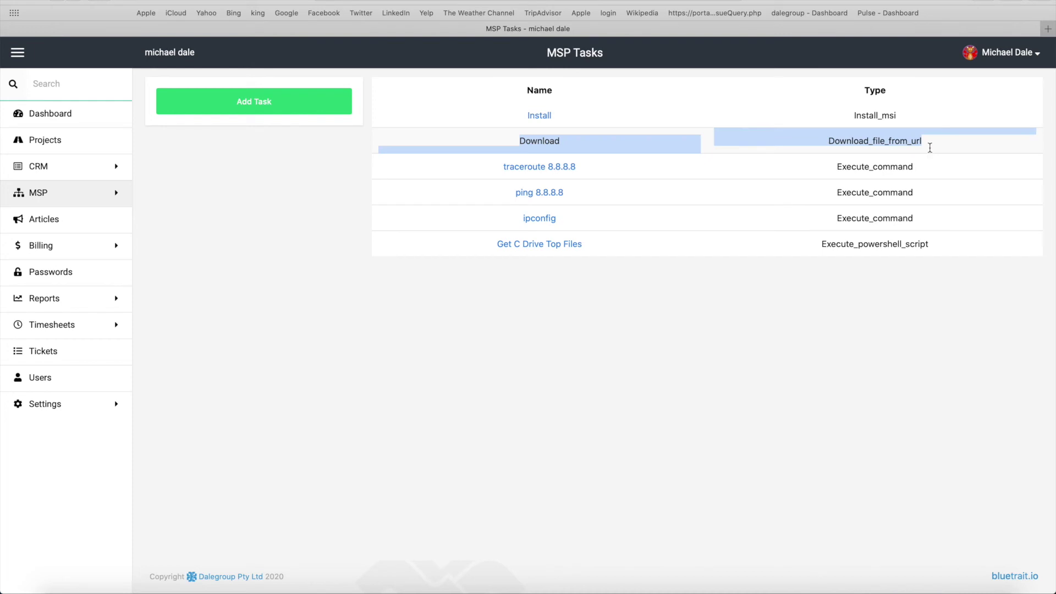
pyautogui.click(929, 148)
pyautogui.moveTo(517, 117); pyautogui.dragTo(917, 119)
pyautogui.click(917, 119)
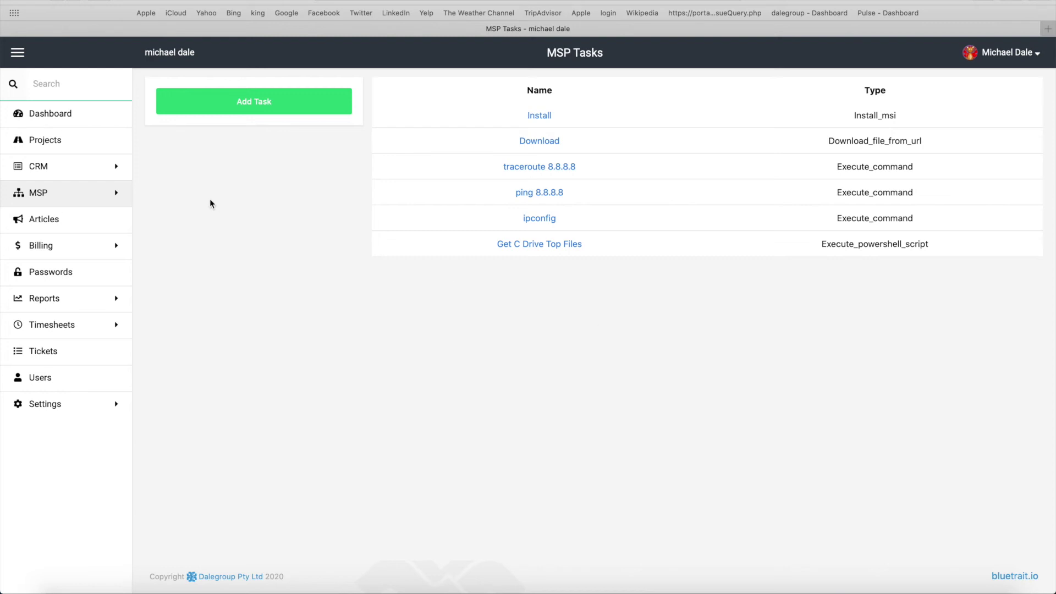
pyautogui.click(77, 193)
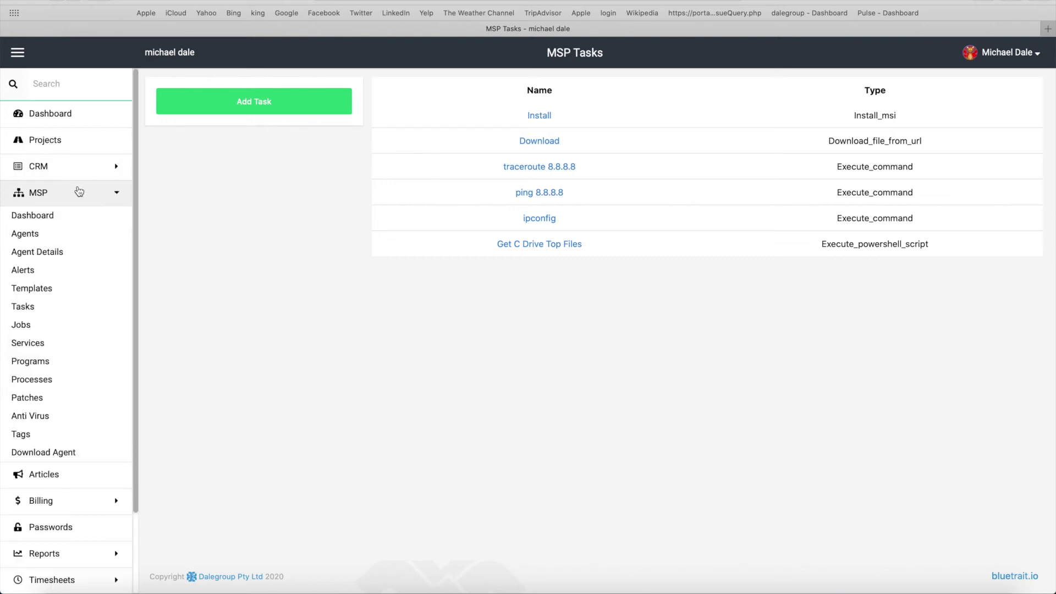
# From MSP Jobs, add a job named 'Download & Install MSI' and bring up its Run Cycle dropdown
pyautogui.click(41, 328)
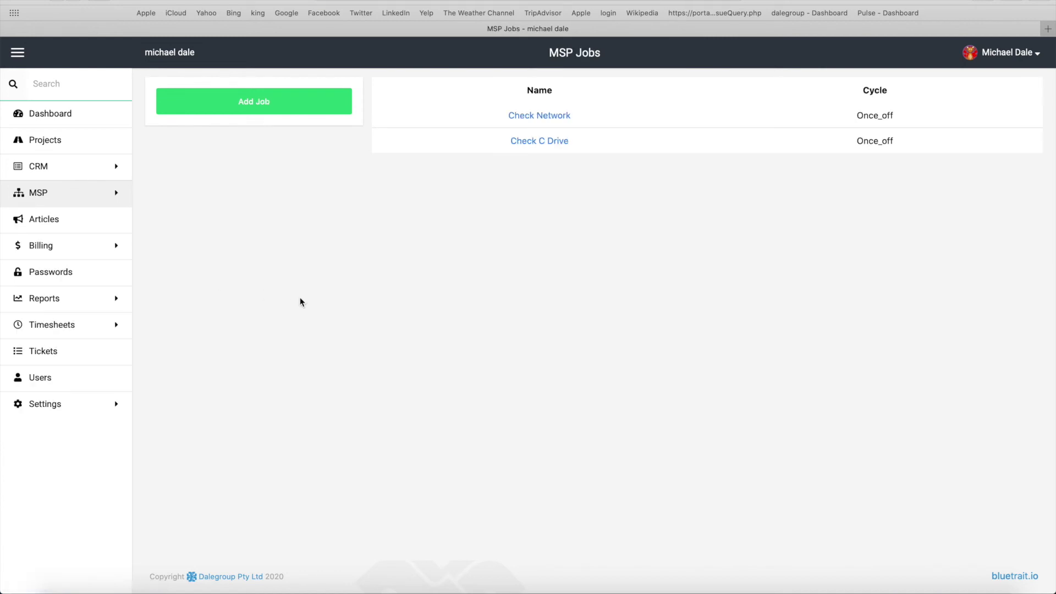
pyautogui.click(275, 105)
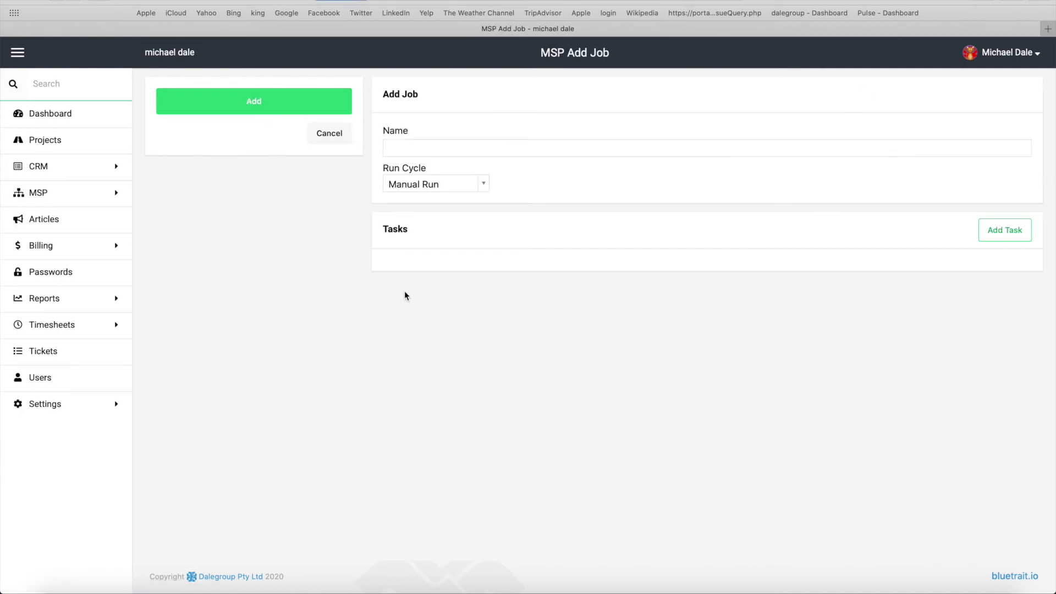
pyautogui.click(427, 152)
pyautogui.write('Download & ')
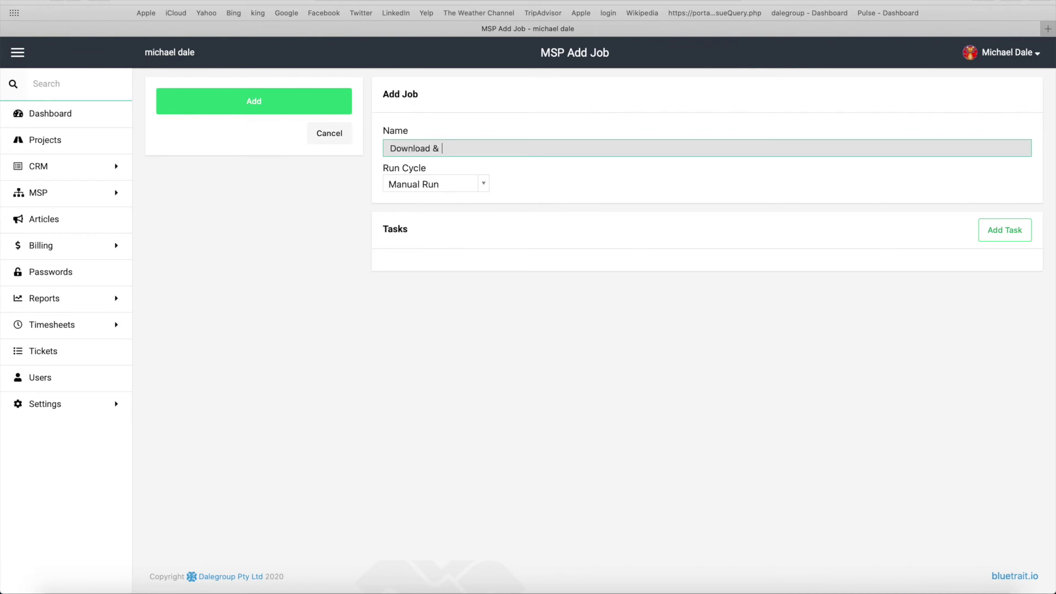
pyautogui.write('Install MSI')
pyautogui.click(553, 189)
pyautogui.click(428, 186)
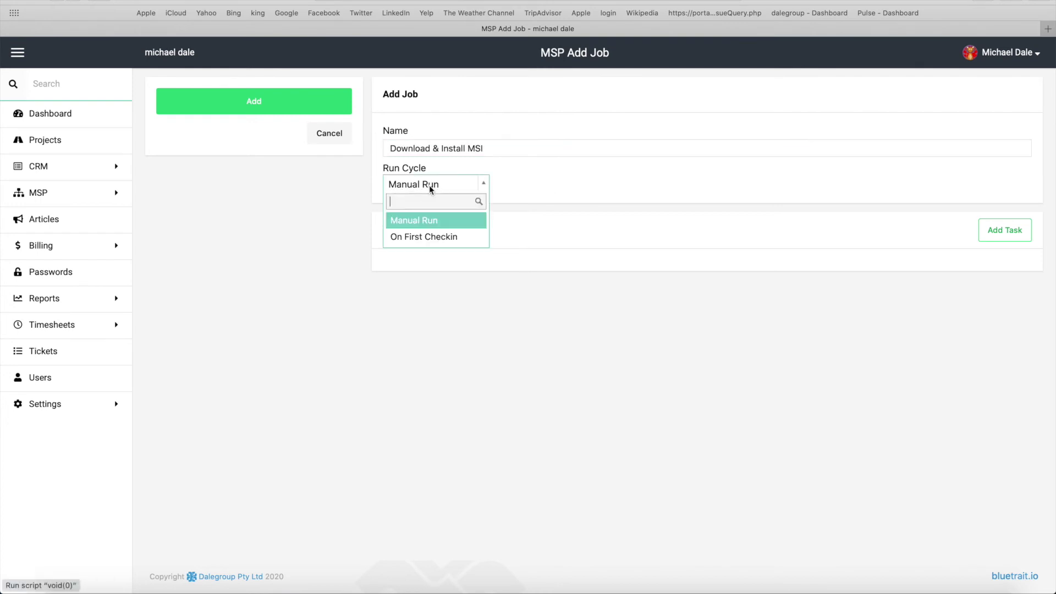
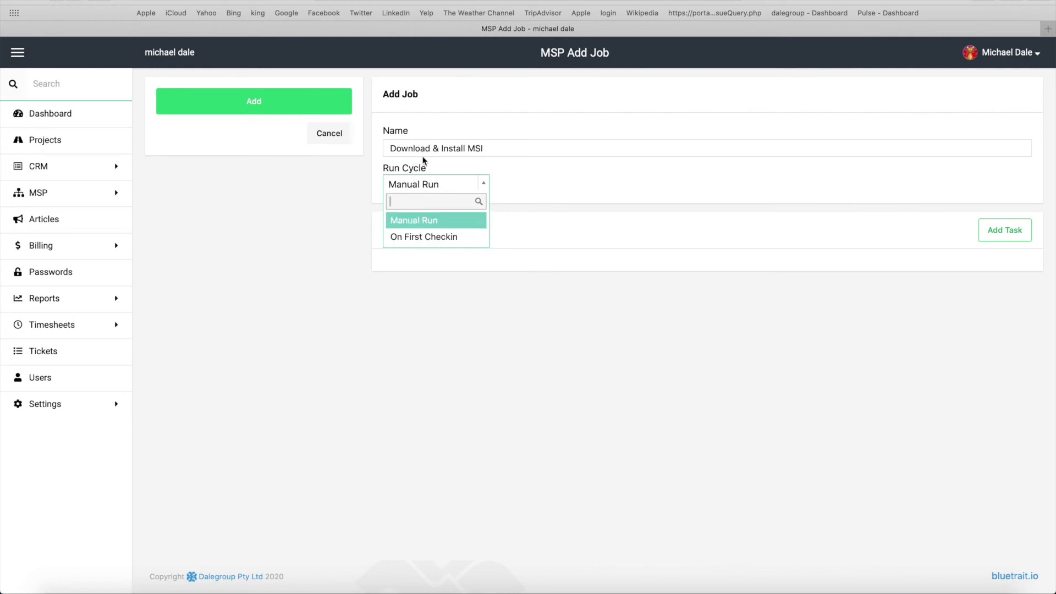
# Save the job as Manual Run with Download then Install tasks, and reopen it
pyautogui.click(406, 230)
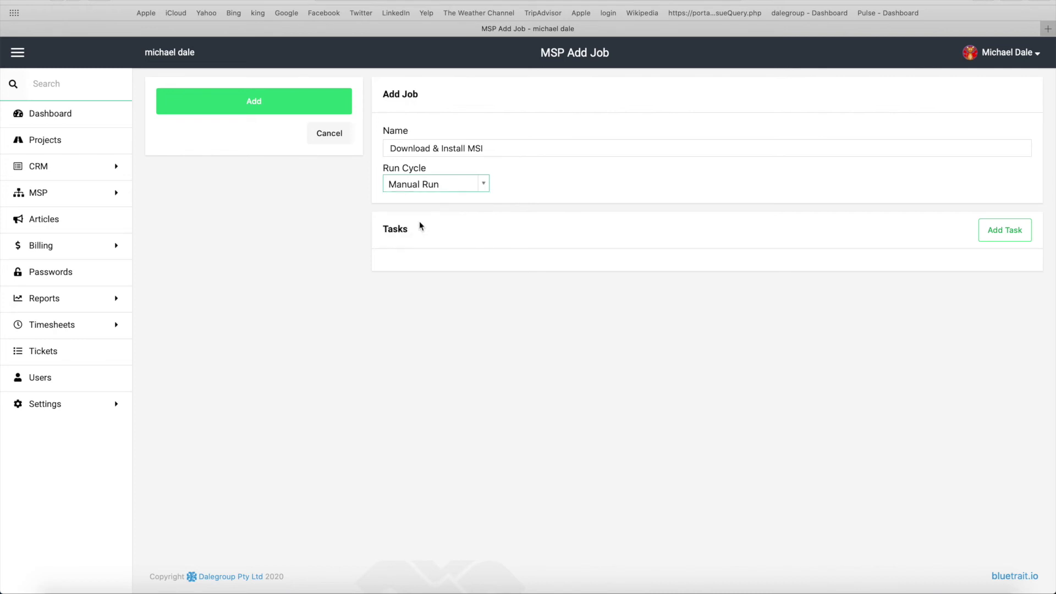
pyautogui.click(998, 228)
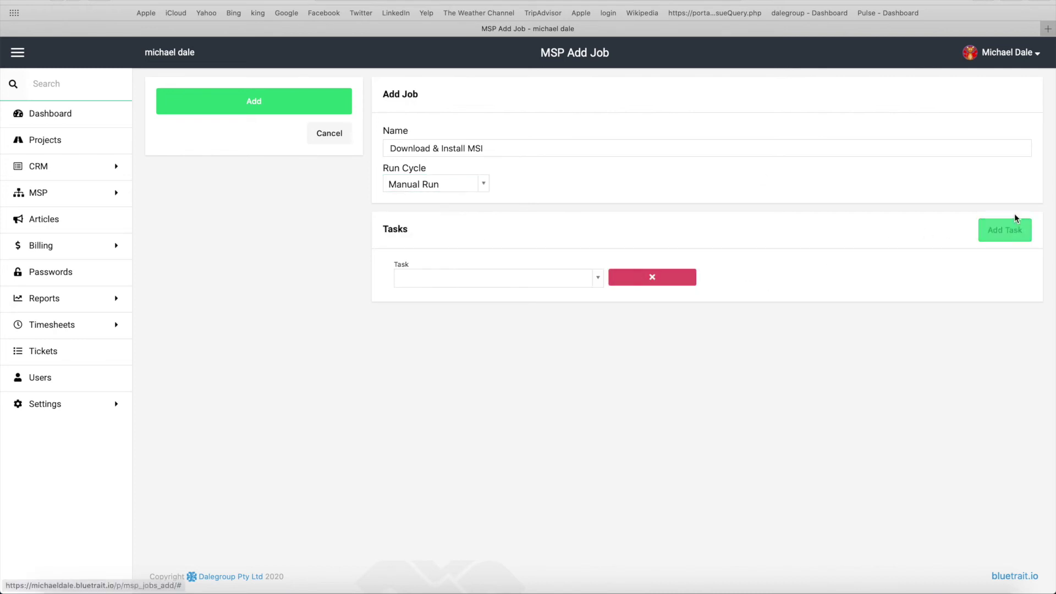
pyautogui.click(1010, 232)
pyautogui.click(452, 271)
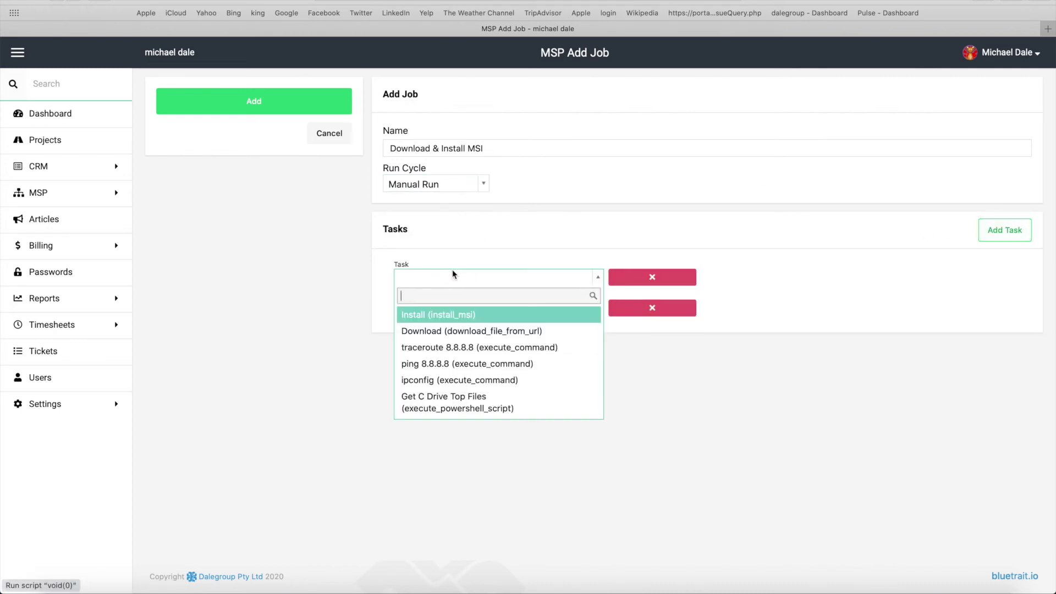
pyautogui.click(443, 337)
pyautogui.click(455, 307)
pyautogui.click(455, 345)
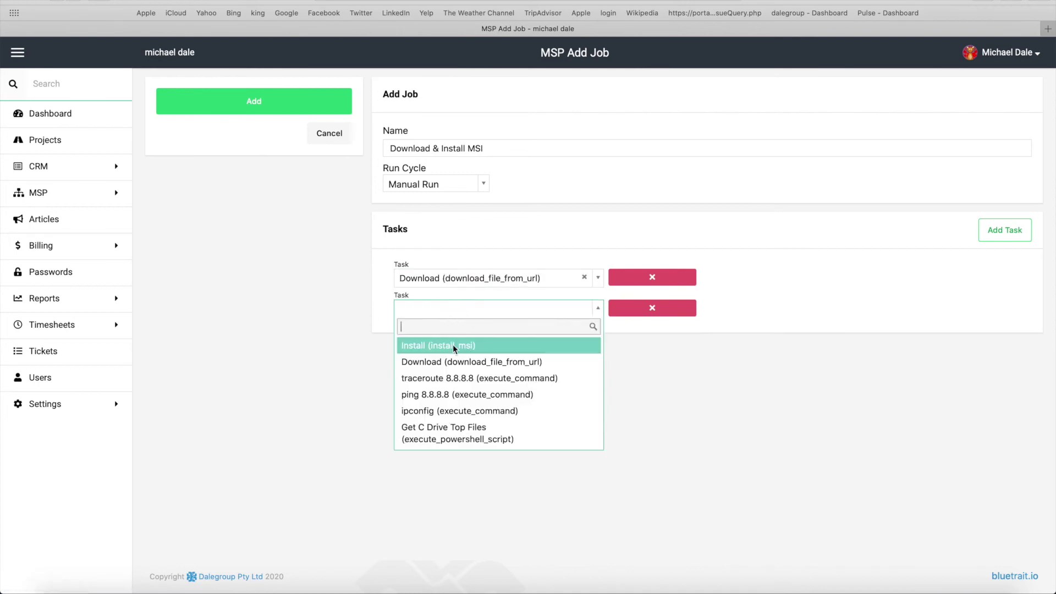
pyautogui.click(228, 107)
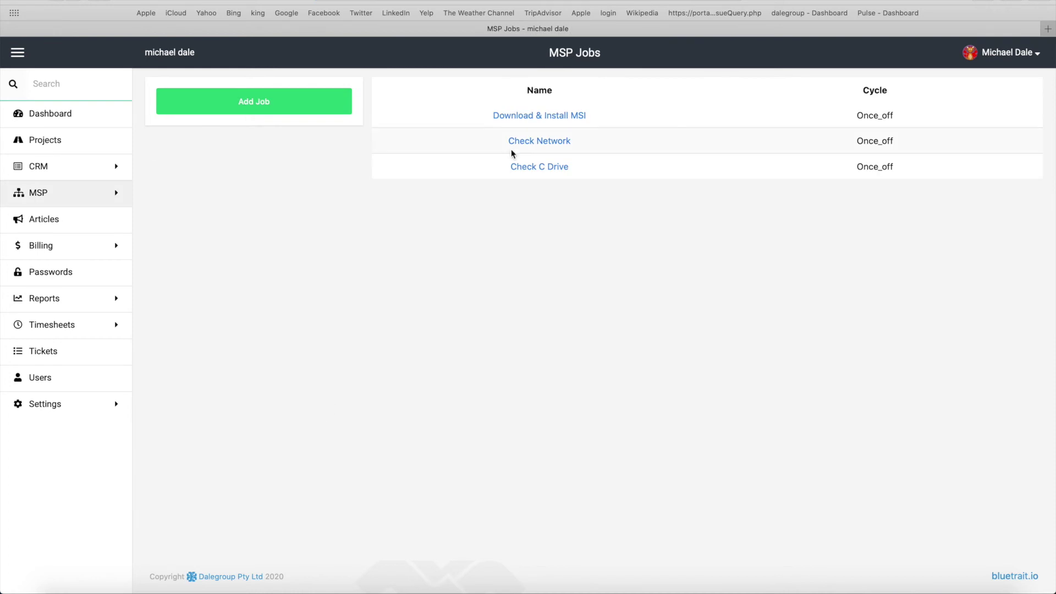
pyautogui.click(526, 117)
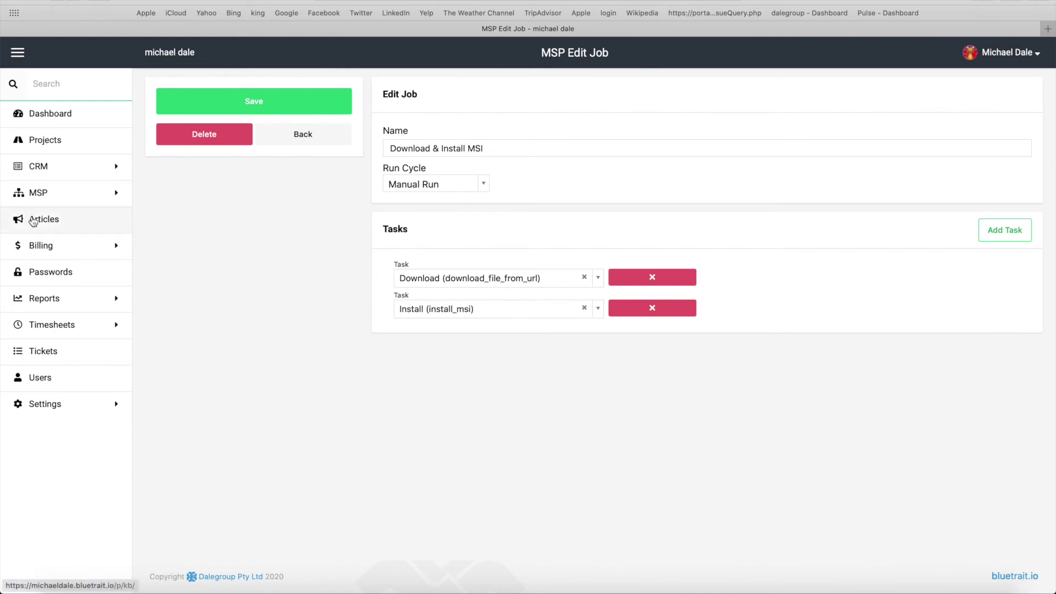
# Run the Download & Install MSI job on agent DESKTOP-V0KDFQ3
pyautogui.click(74, 201)
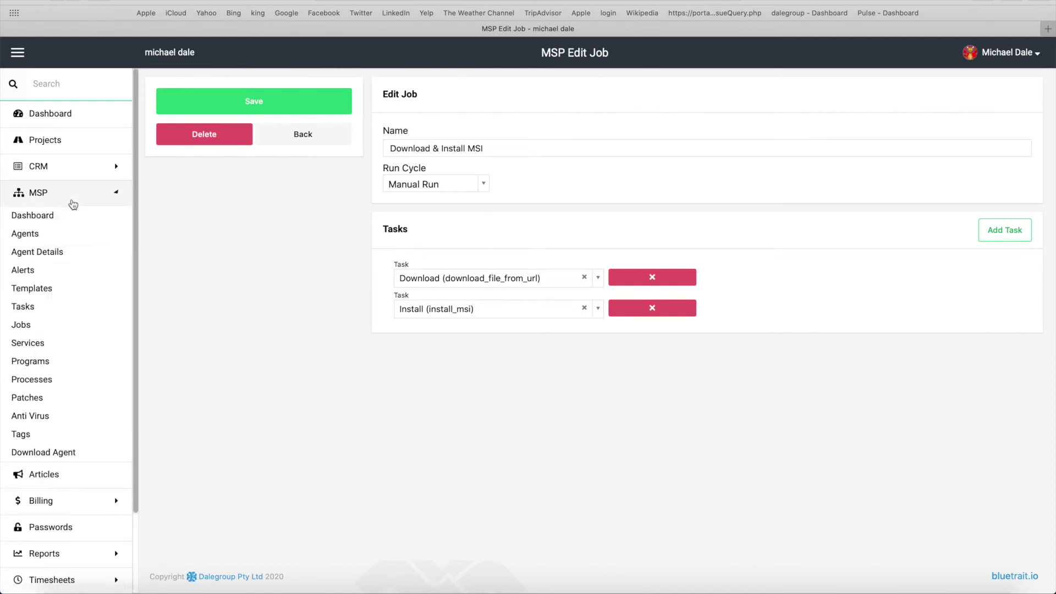
pyautogui.click(55, 235)
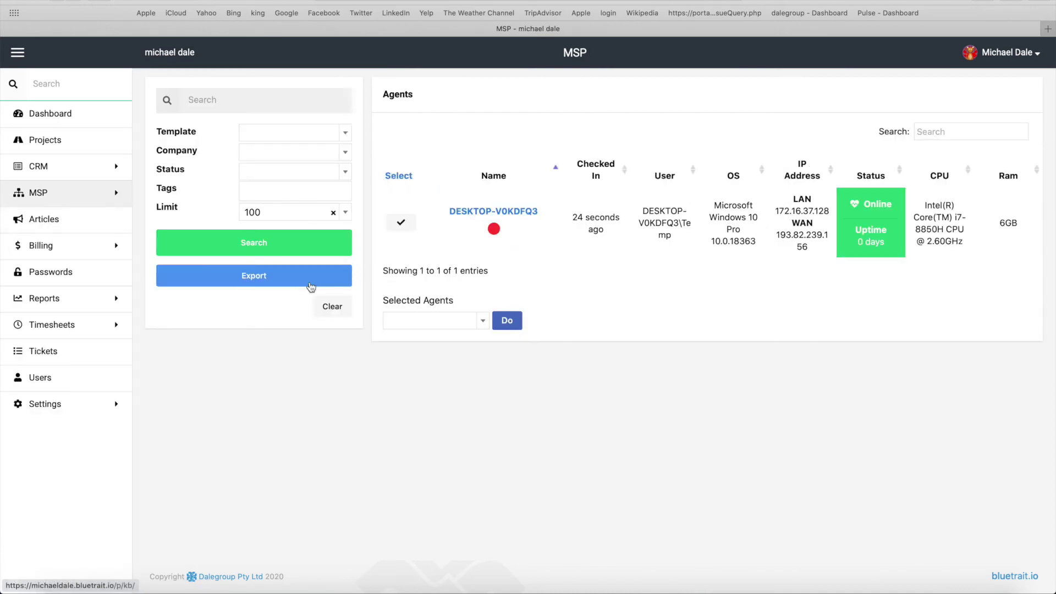
pyautogui.click(467, 212)
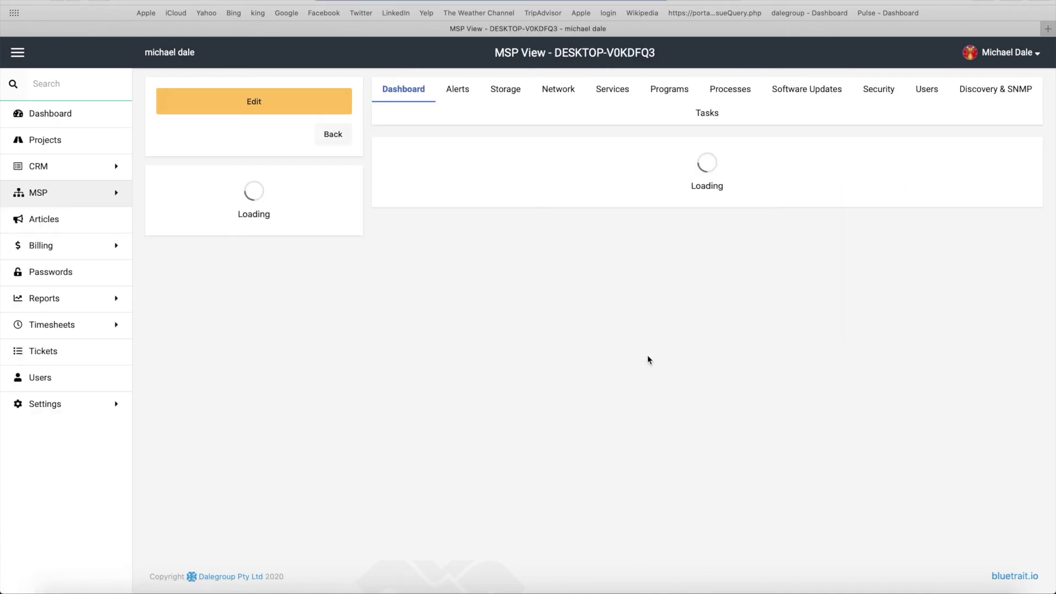
pyautogui.scroll(-3, 675, 469)
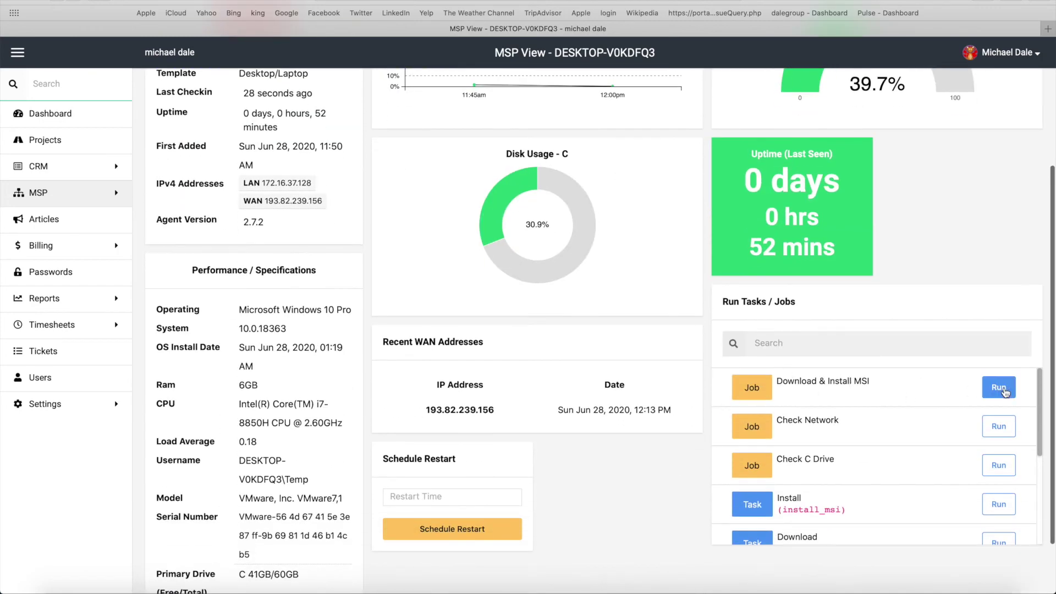
pyautogui.click(1005, 391)
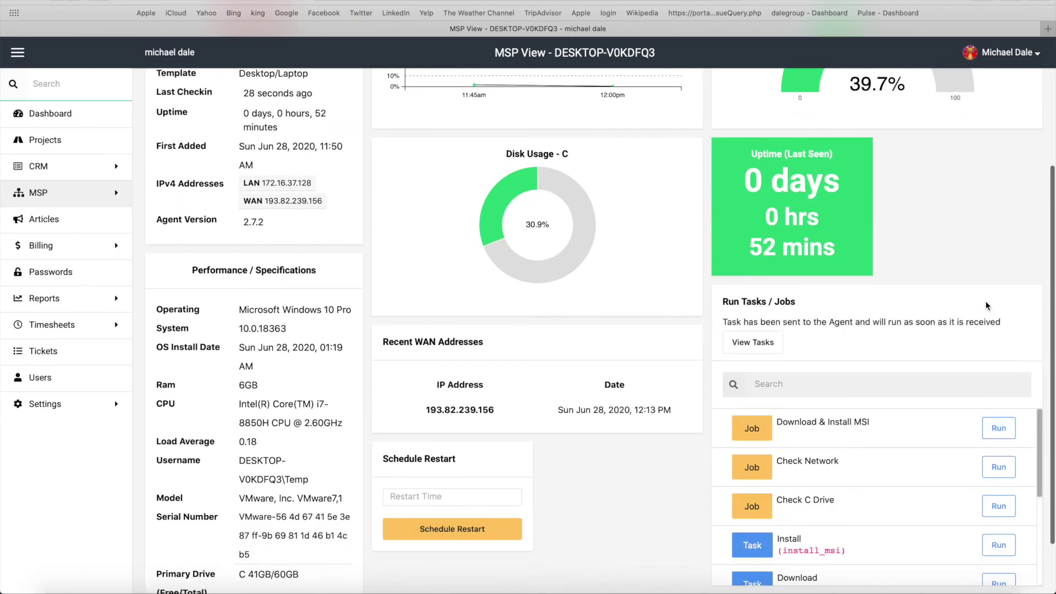
pyautogui.scroll(3, 988, 306)
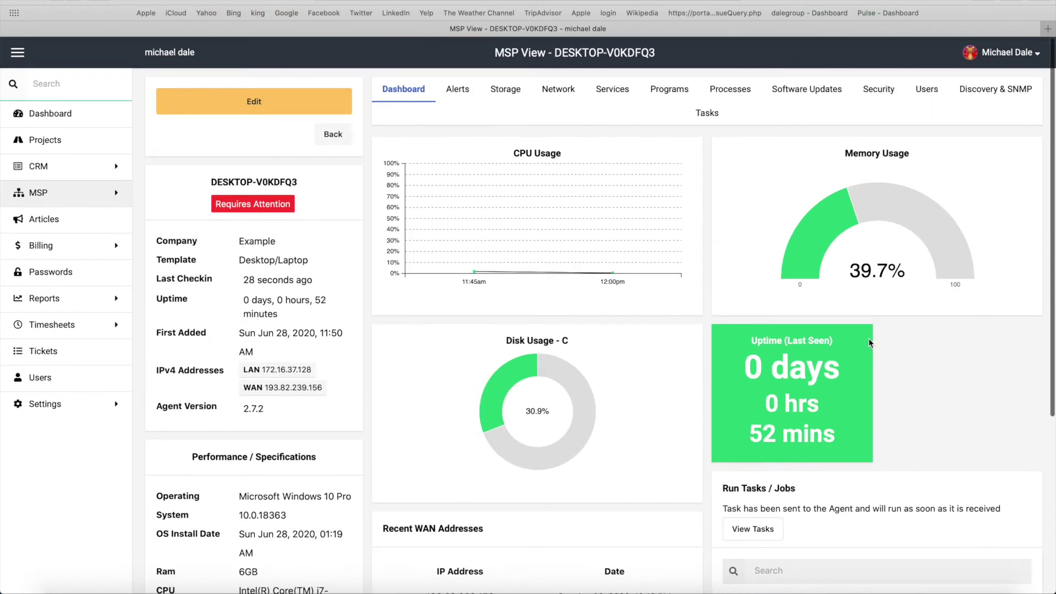
pyautogui.scroll(-3, 816, 414)
pyautogui.scroll(3, 815, 414)
# Review the agent's task results showing the download and install errors, then return to Agents
pyautogui.click(704, 115)
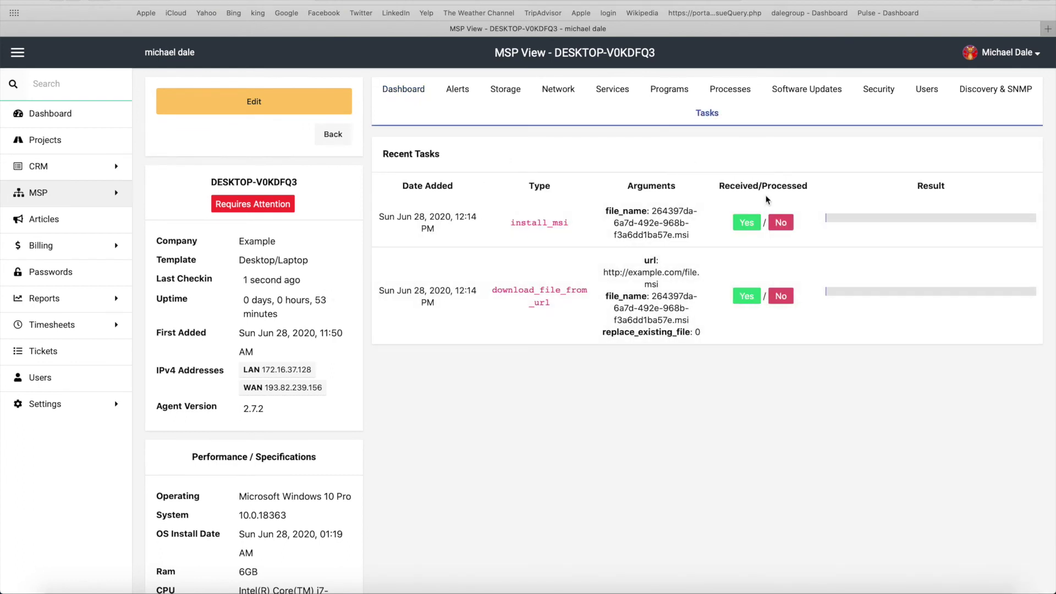
pyautogui.doubleClick(735, 187)
pyautogui.click(788, 303)
pyautogui.click(727, 122)
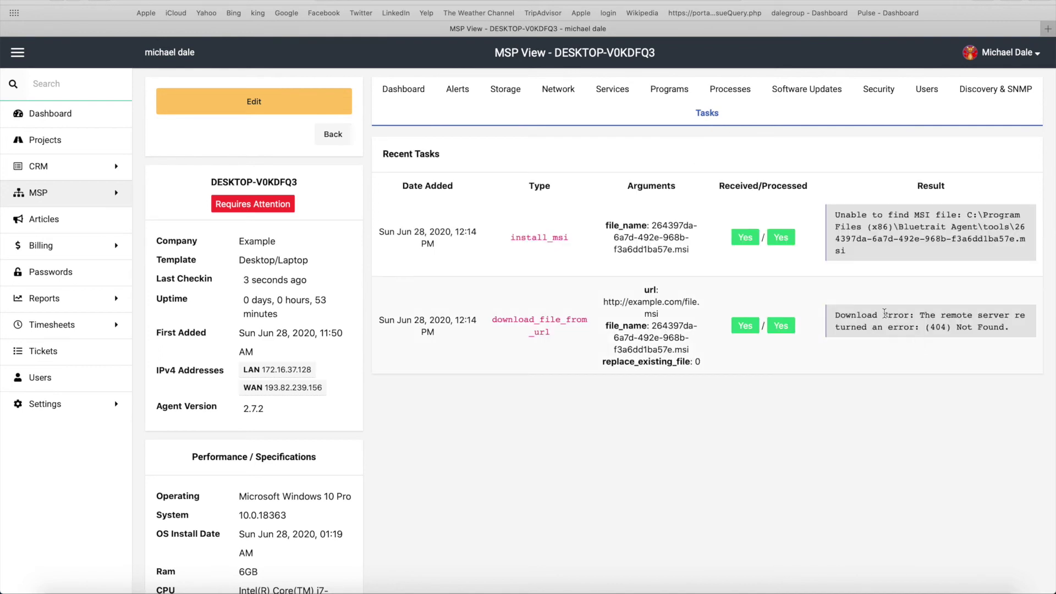
pyautogui.moveTo(835, 321); pyautogui.dragTo(1010, 326)
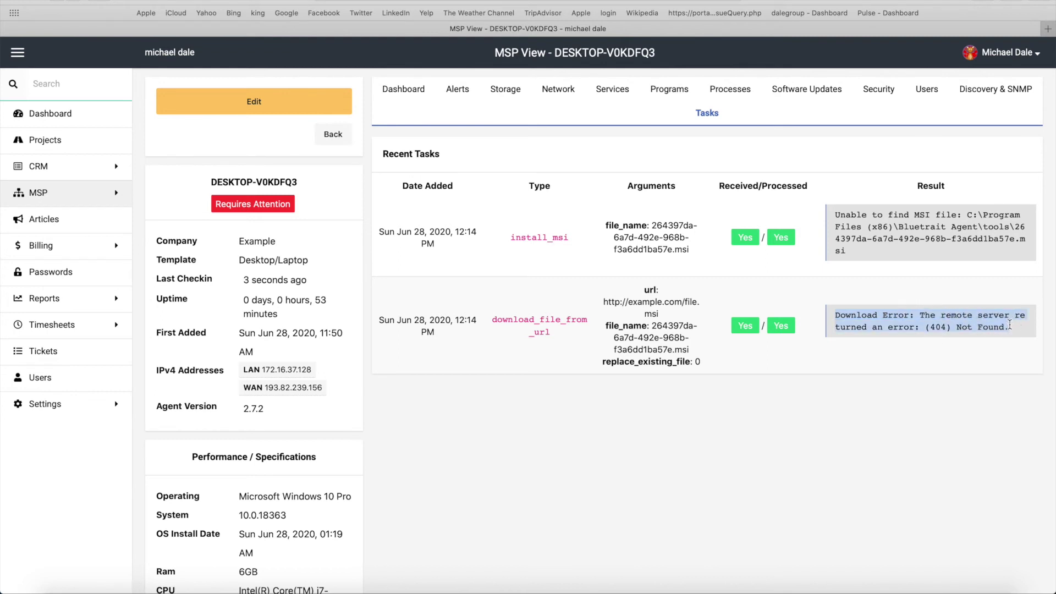
pyautogui.click(1010, 324)
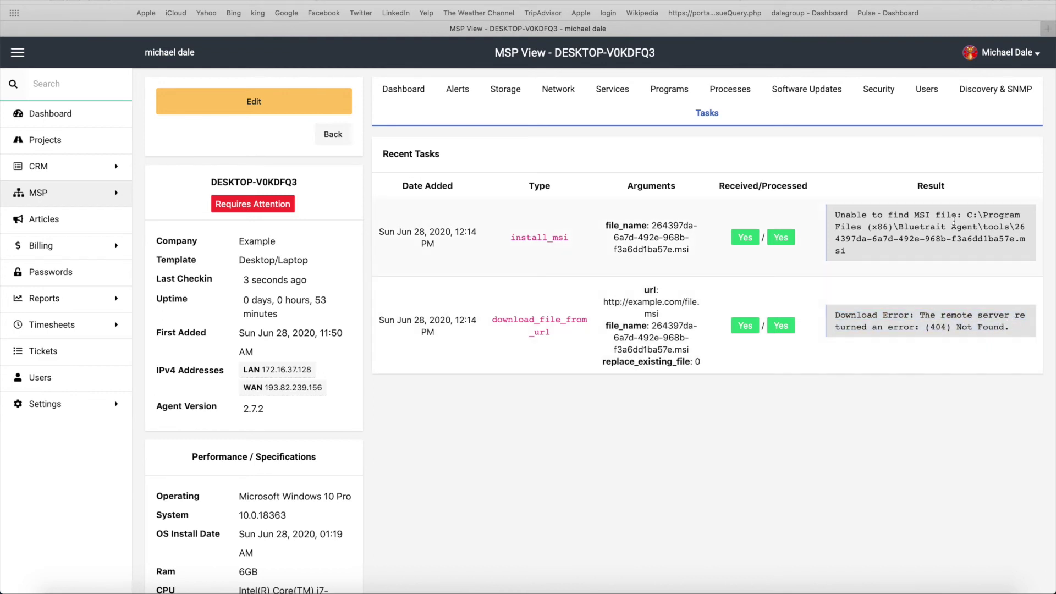
pyautogui.moveTo(836, 214); pyautogui.dragTo(900, 252)
pyautogui.click(900, 252)
pyautogui.moveTo(1016, 227); pyautogui.dragTo(1009, 248)
pyautogui.click(1009, 247)
pyautogui.click(120, 200)
pyautogui.click(79, 234)
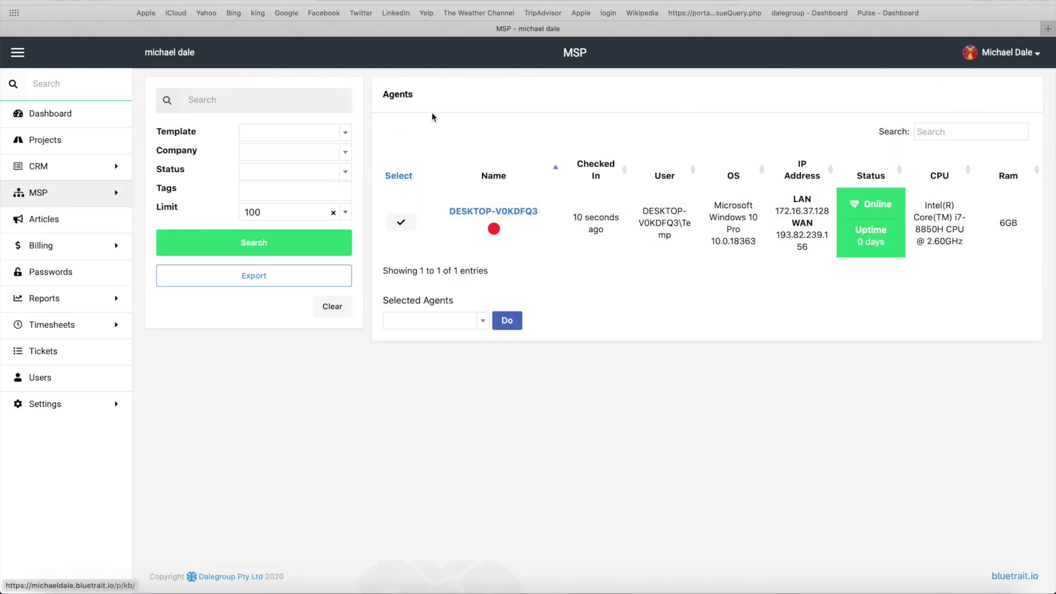
# Filter agents to the Servers template, tick DESKTOP-V0KDFQ3 and view the Selected Agents actions
pyautogui.click(291, 134)
pyautogui.click(279, 171)
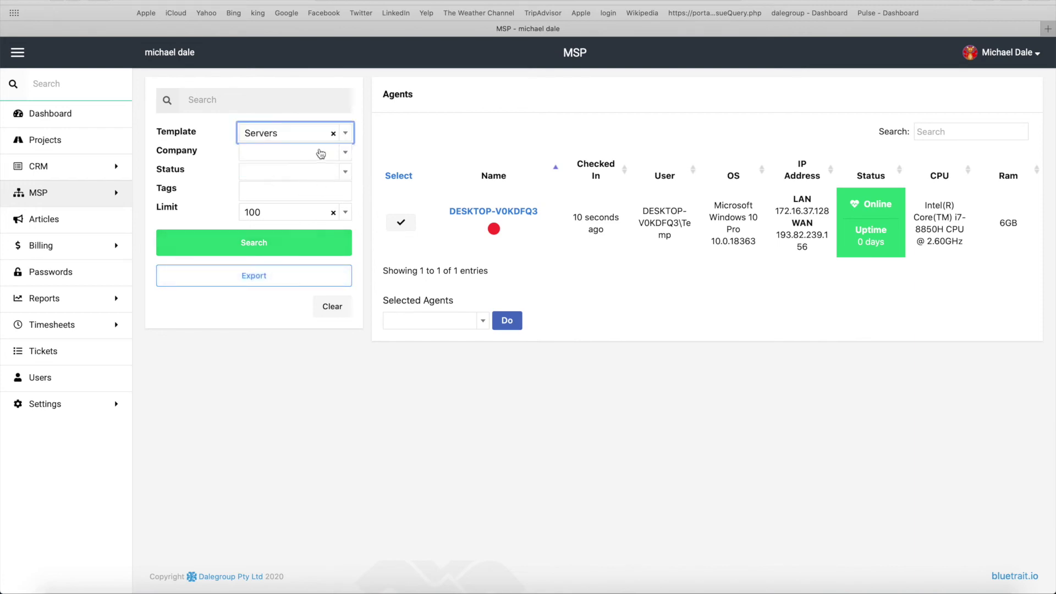
pyautogui.click(401, 226)
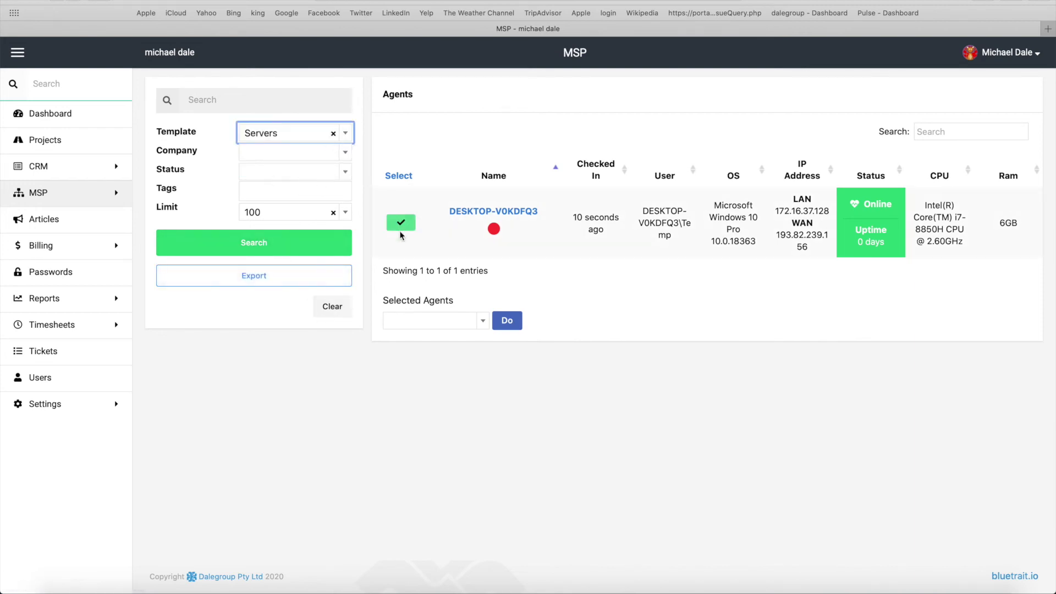
pyautogui.click(427, 321)
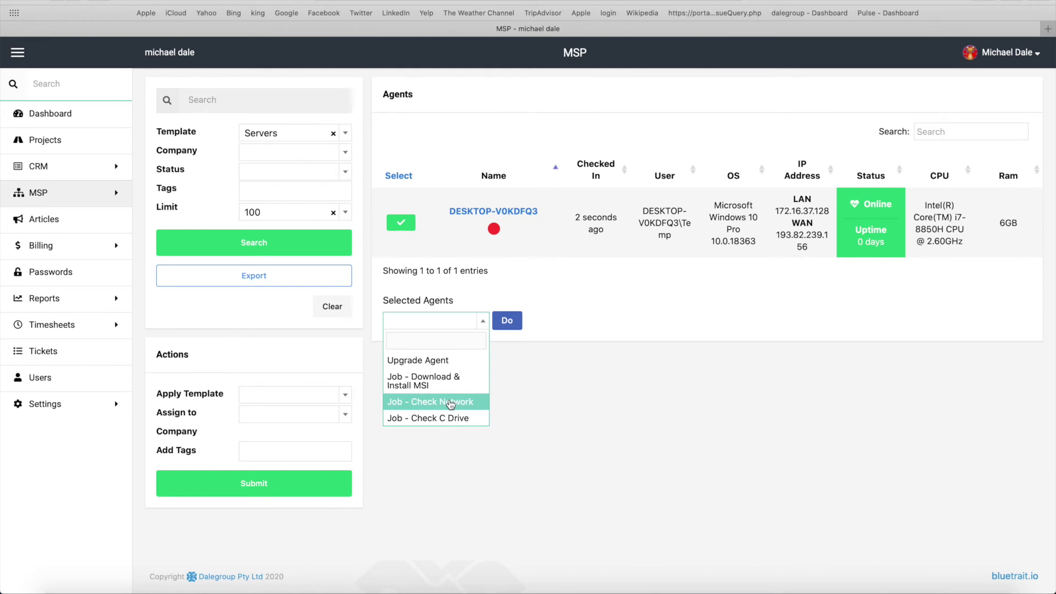
pyautogui.click(608, 410)
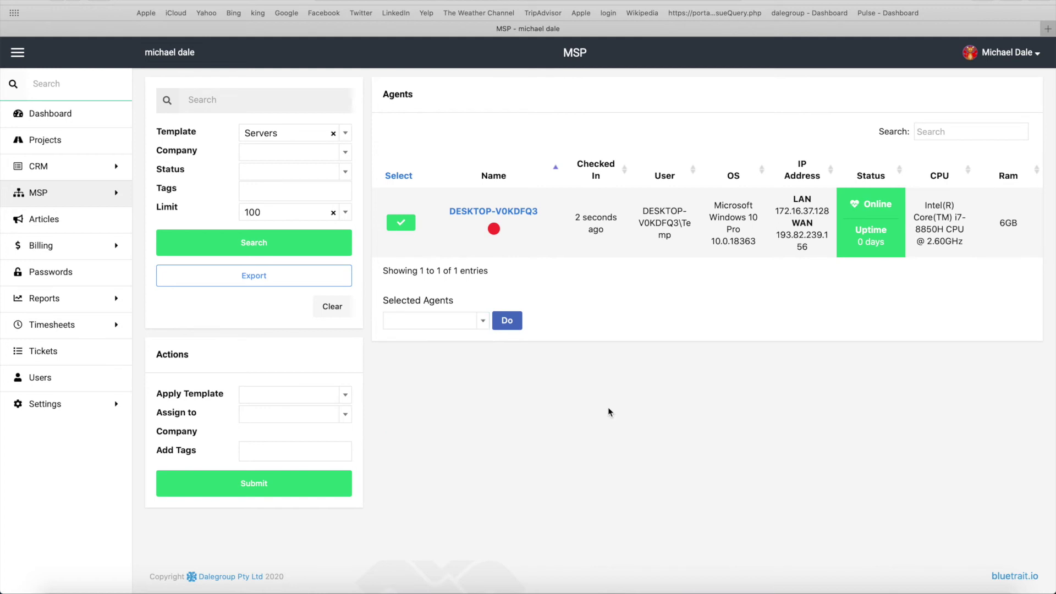
pyautogui.click(98, 199)
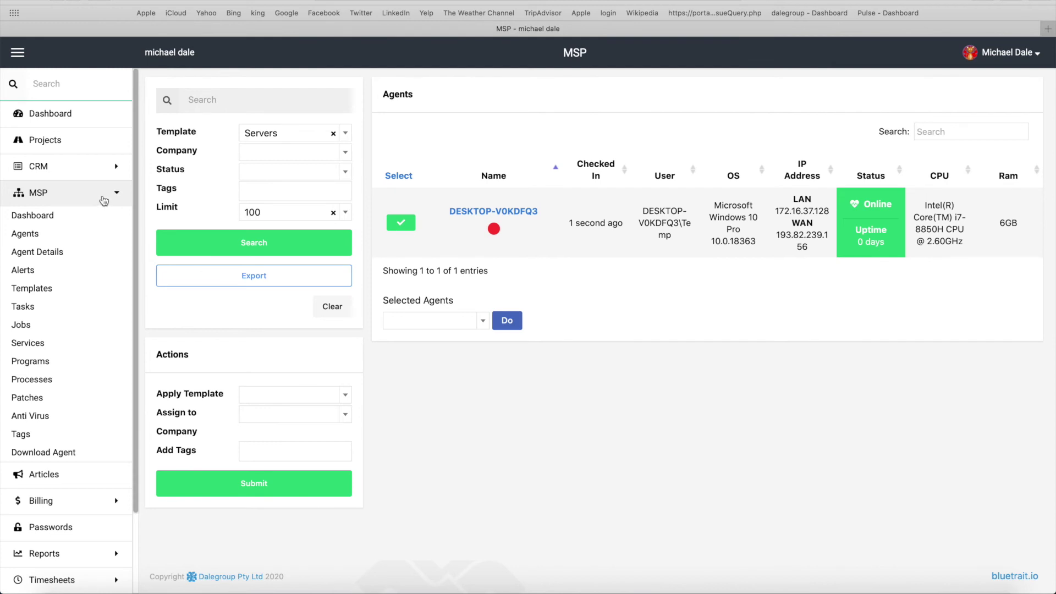
pyautogui.click(46, 313)
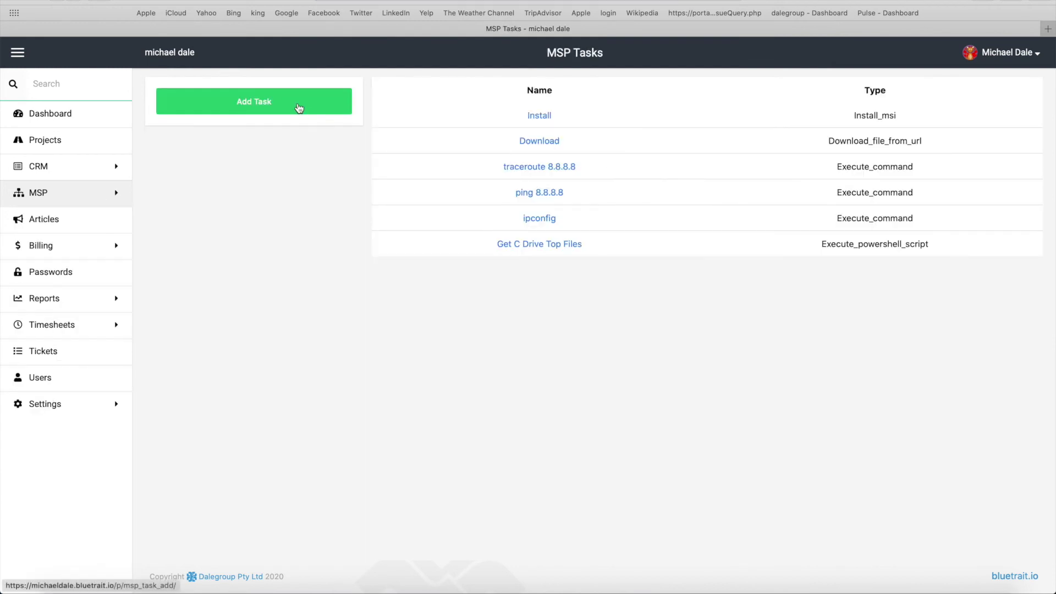
pyautogui.click(299, 108)
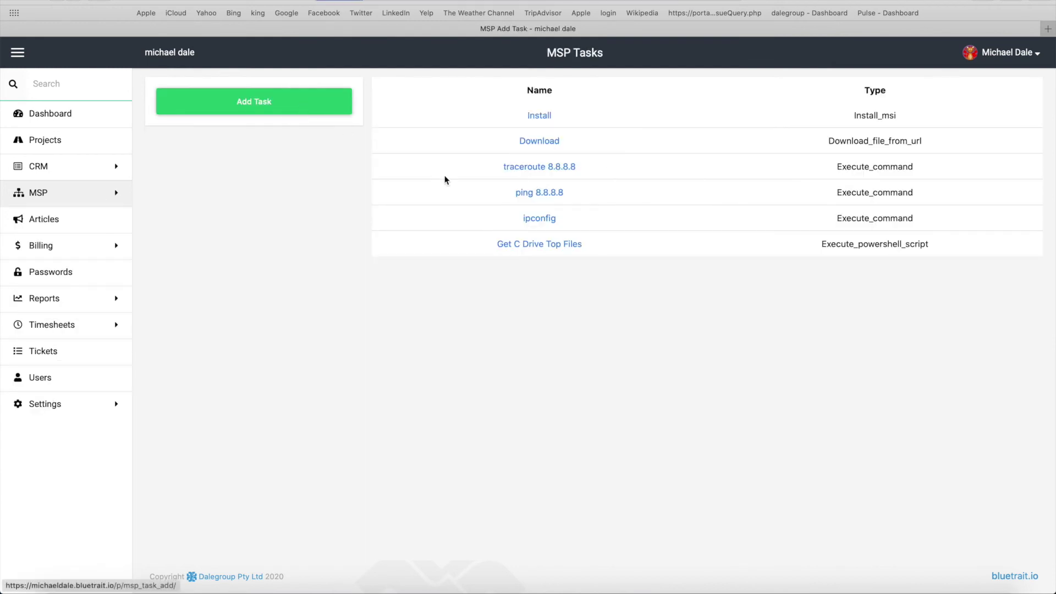
pyautogui.click(421, 184)
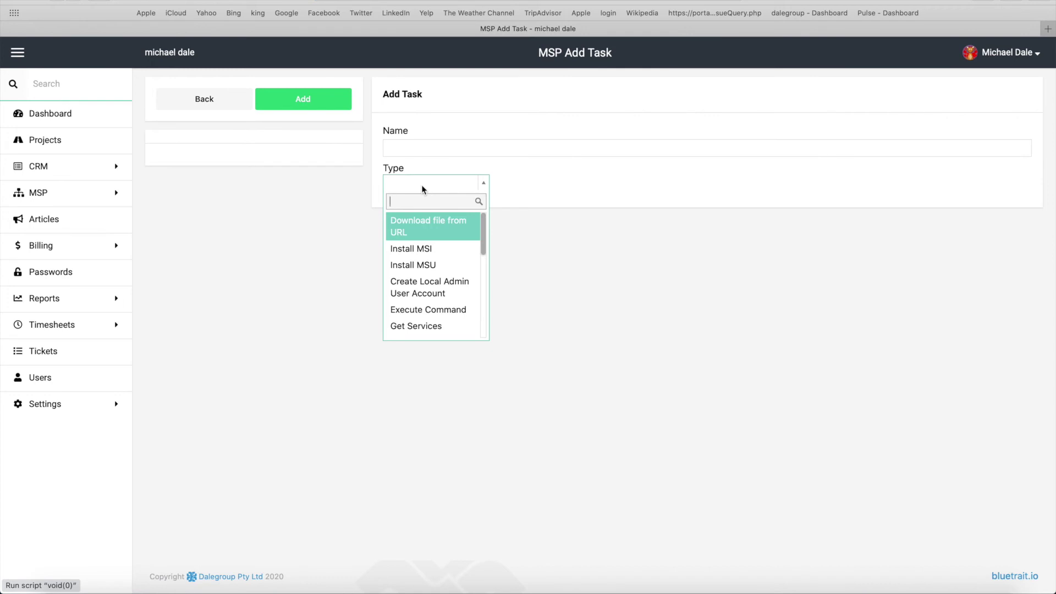
pyautogui.write('power')
pyautogui.click(420, 226)
pyautogui.click(436, 245)
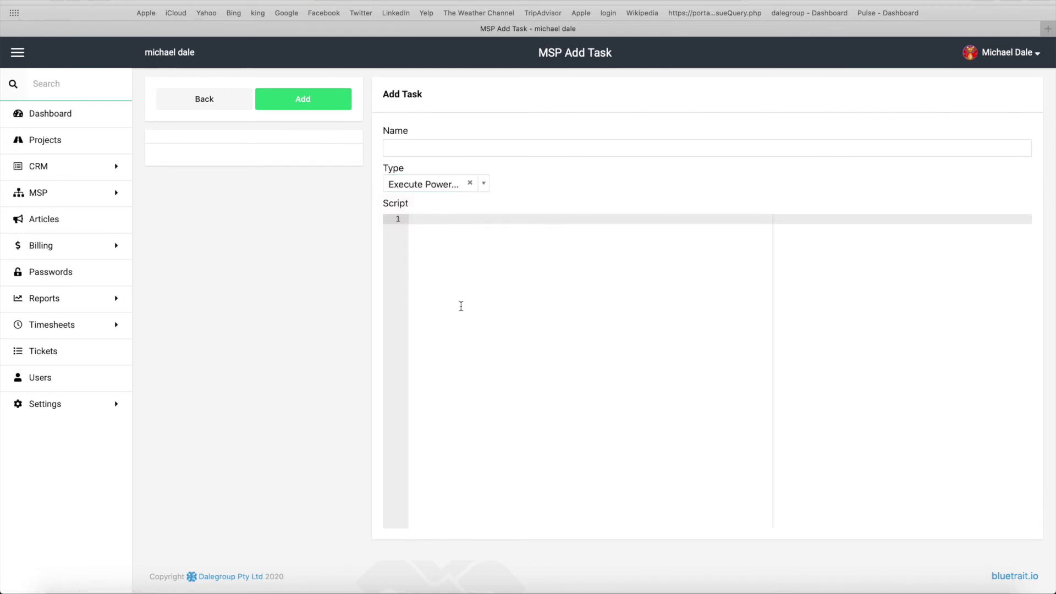
pyautogui.click(216, 102)
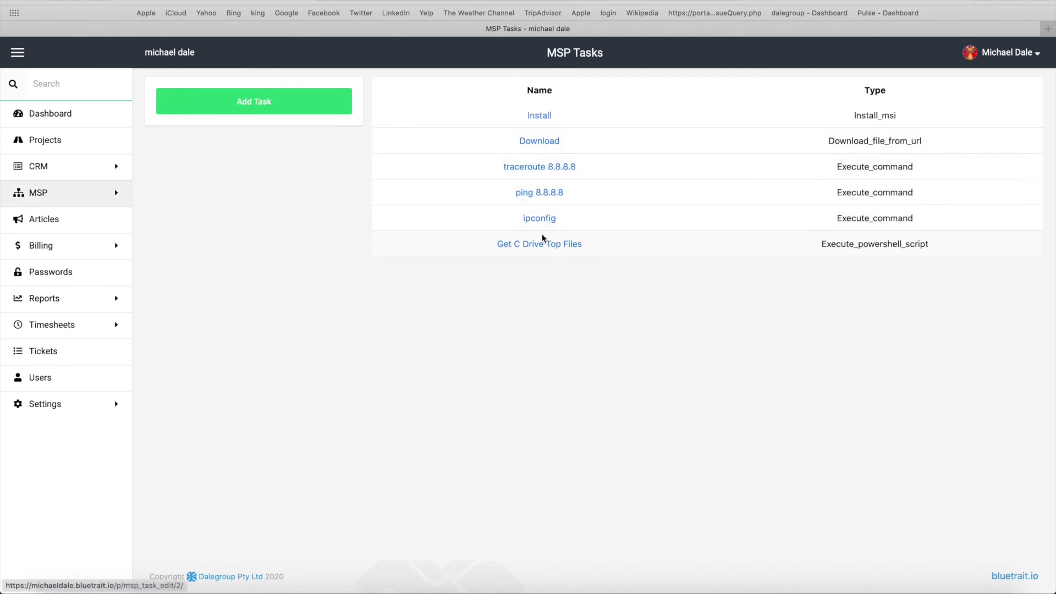
pyautogui.click(538, 243)
pyautogui.hscroll(5, 497, 266)
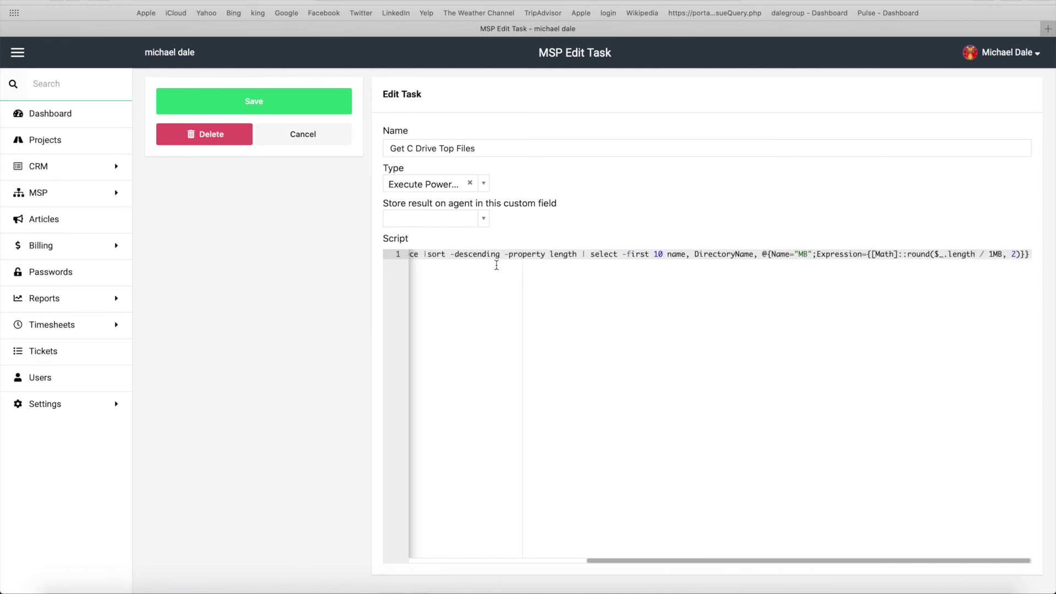
pyautogui.hscroll(-5, 497, 265)
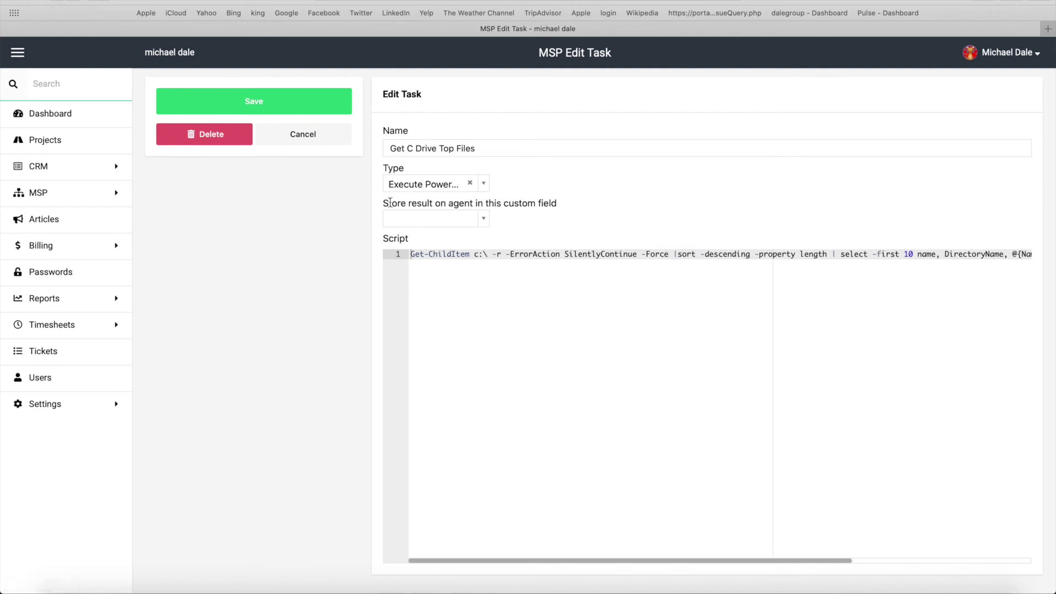
pyautogui.moveTo(385, 204); pyautogui.dragTo(556, 199)
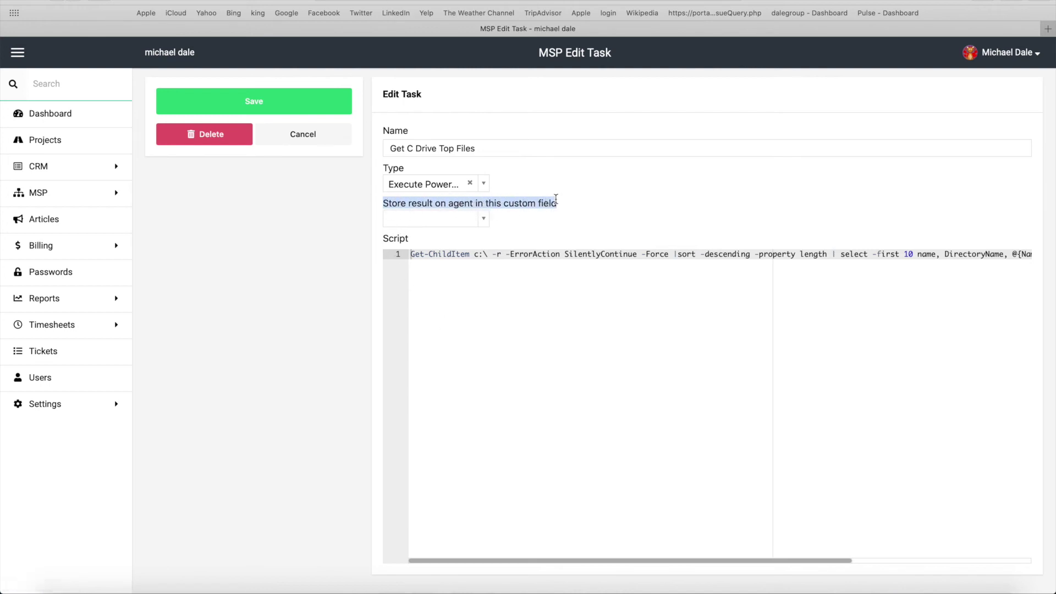
pyautogui.click(466, 219)
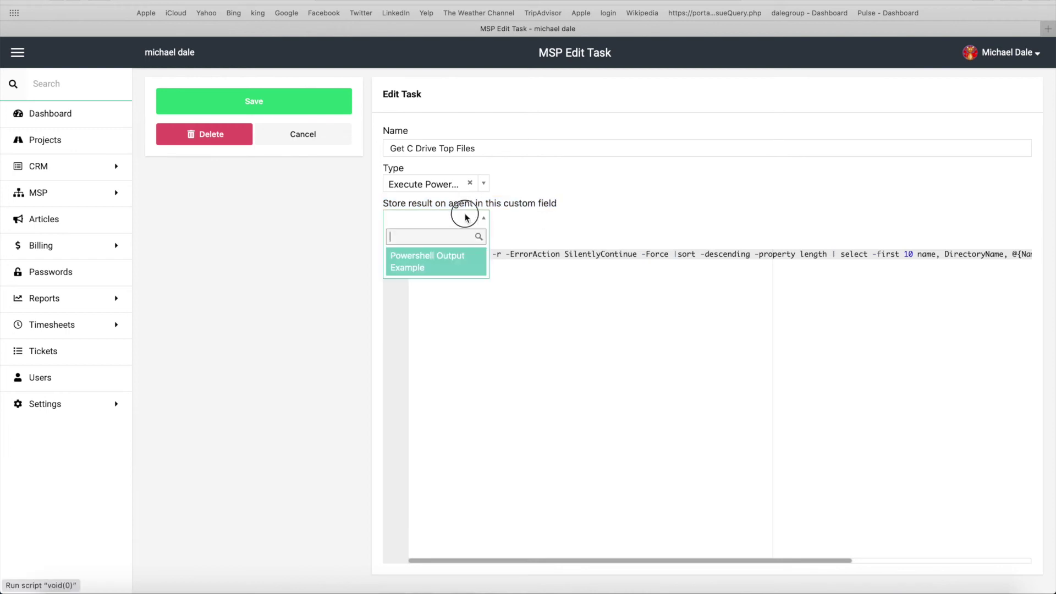
pyautogui.click(466, 218)
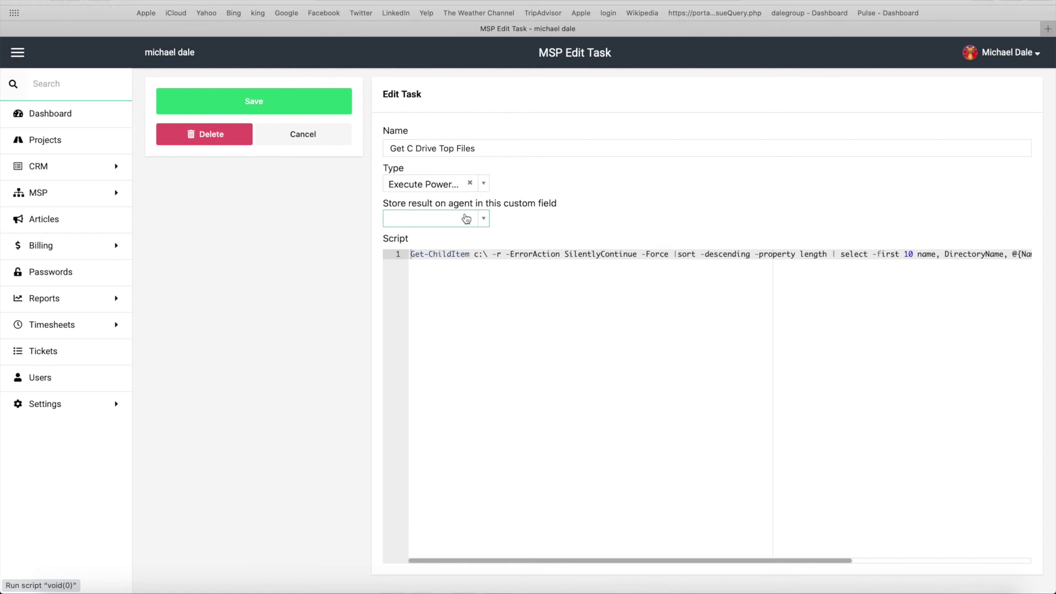
# Go to MSP > Agents from the sidebar
pyautogui.click(116, 197)
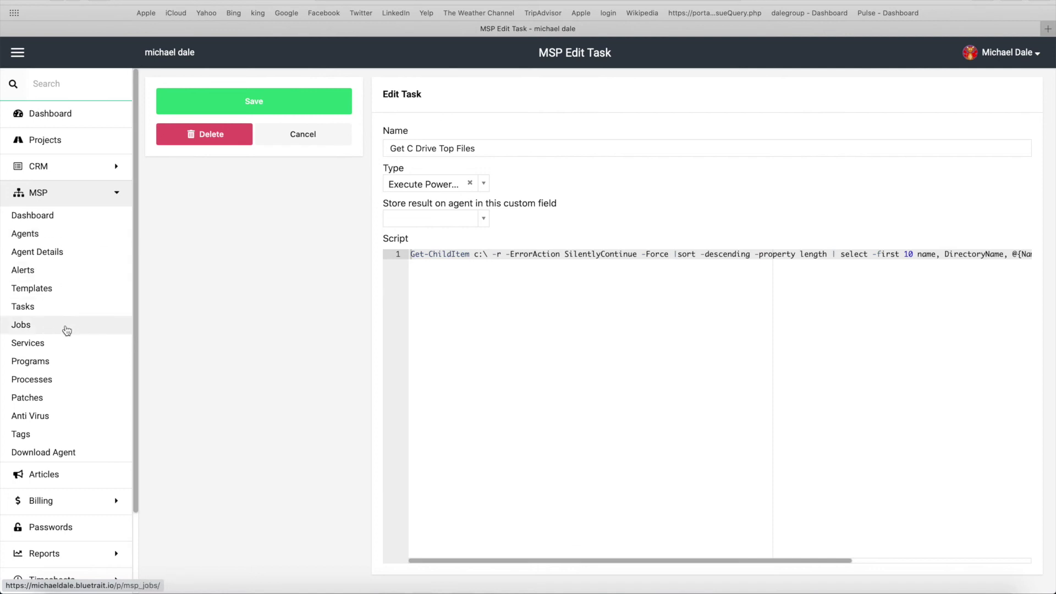
pyautogui.click(47, 234)
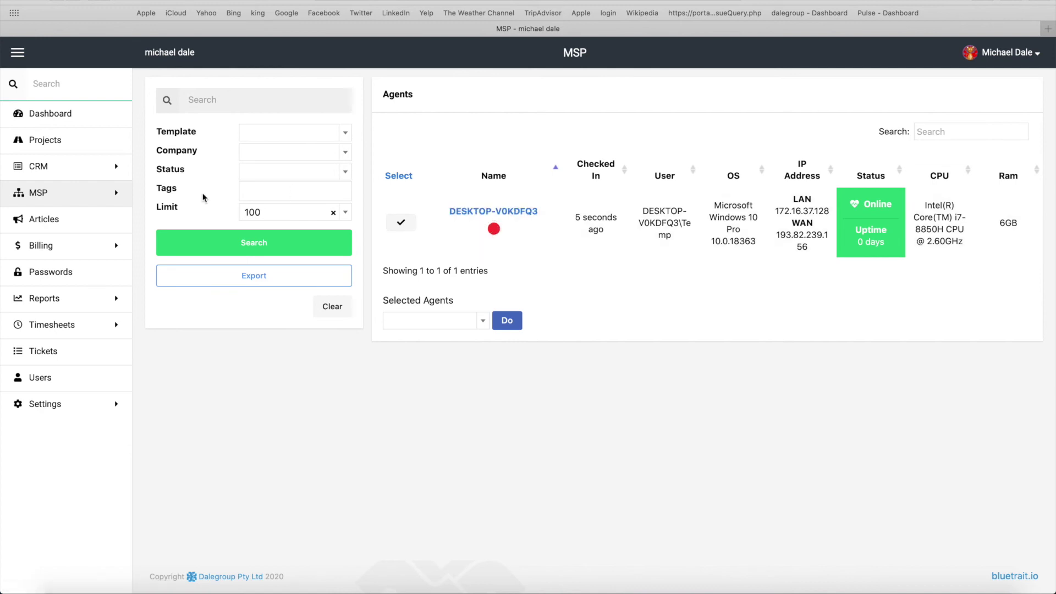
# Open DESKTOP-V0KDFQ3, note its Requires Attention tag, view tag options and cancel editing
pyautogui.click(255, 193)
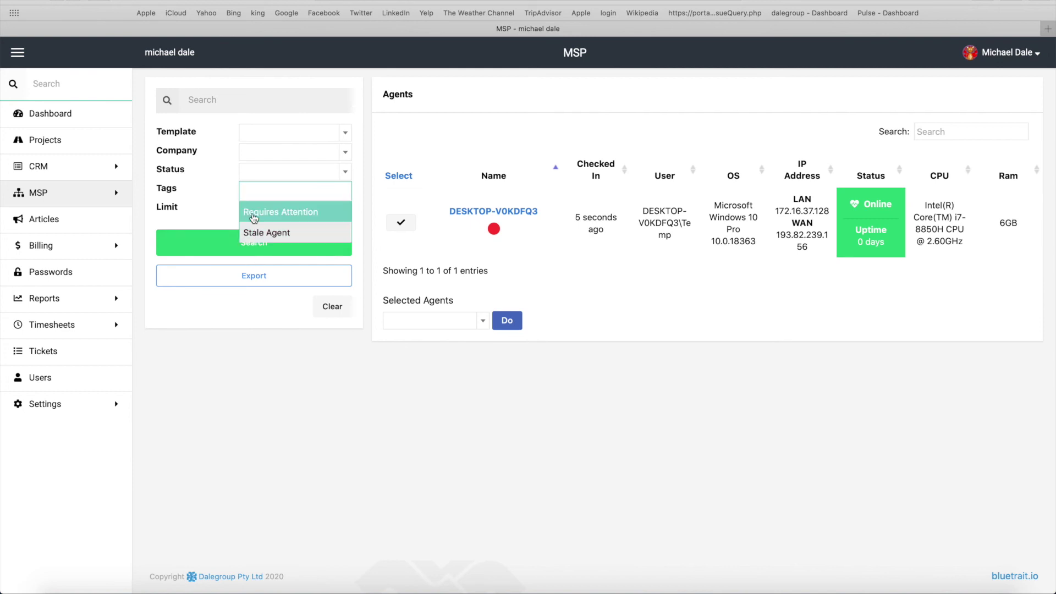
pyautogui.click(525, 211)
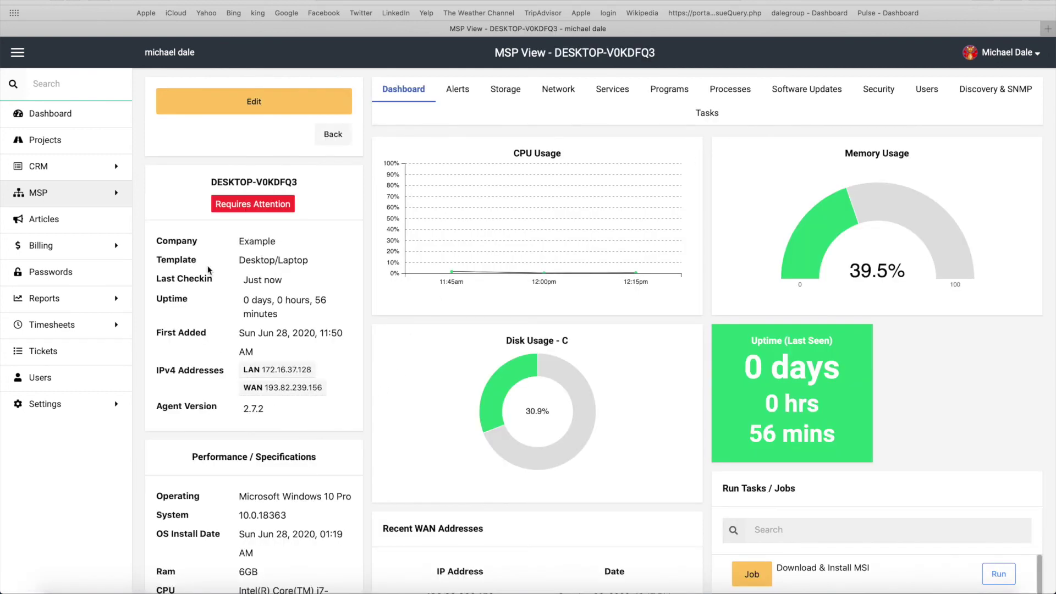
pyautogui.moveTo(287, 205); pyautogui.dragTo(226, 204)
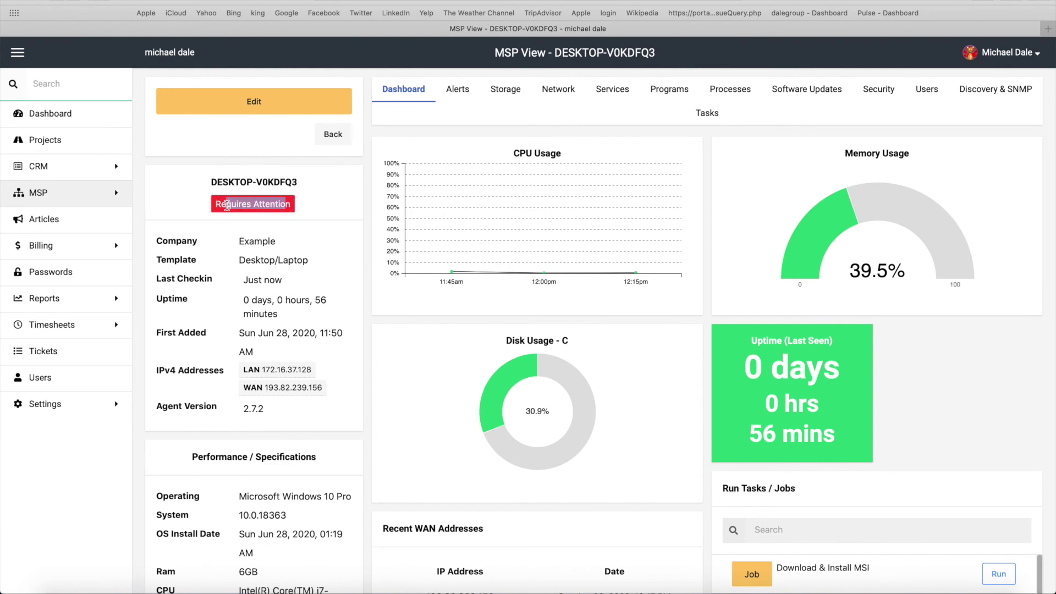
pyautogui.click(274, 94)
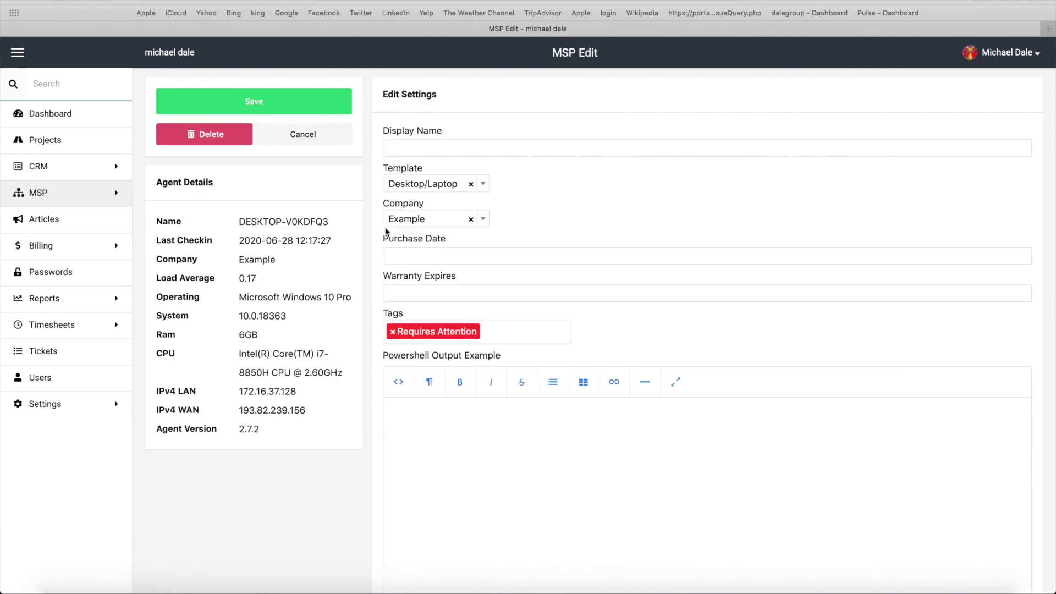
pyautogui.click(518, 330)
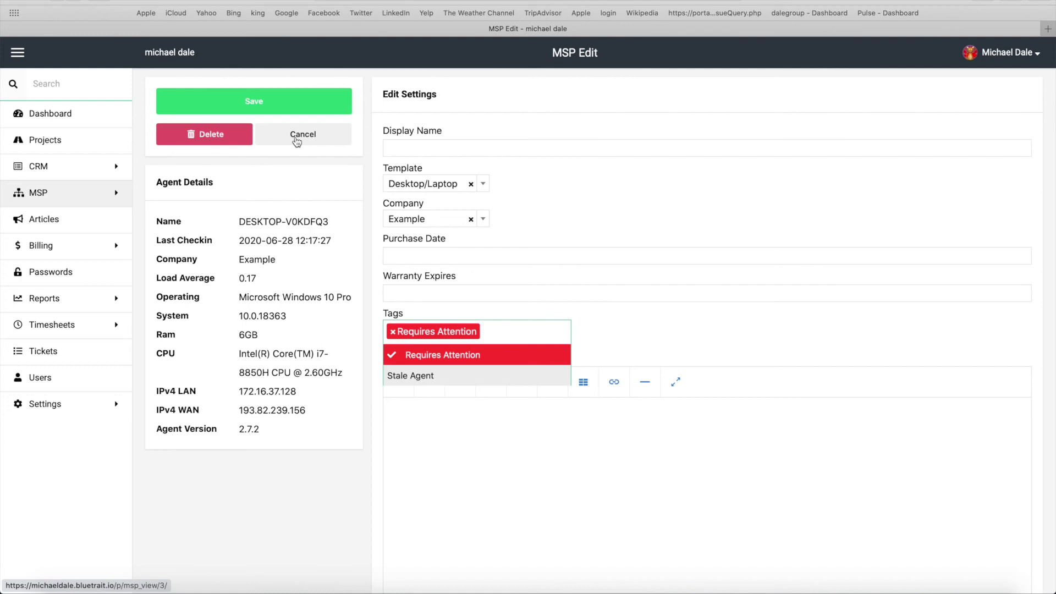
pyautogui.click(296, 138)
pyautogui.click(67, 192)
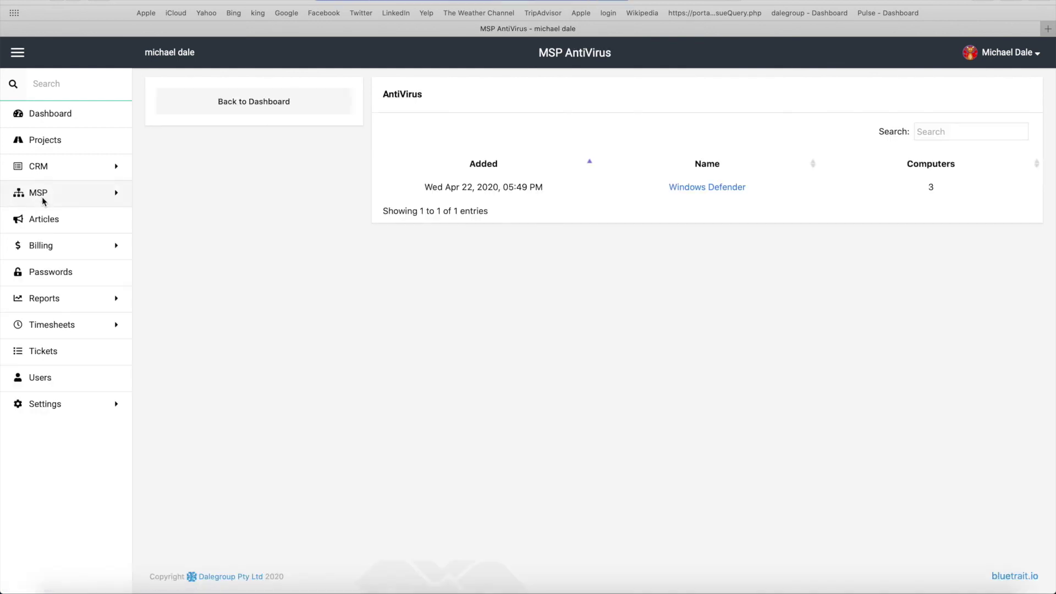
# Add a 'Reboot Required' tag coloured #D63737 under MSP > Tags and go back to the list
pyautogui.click(42, 196)
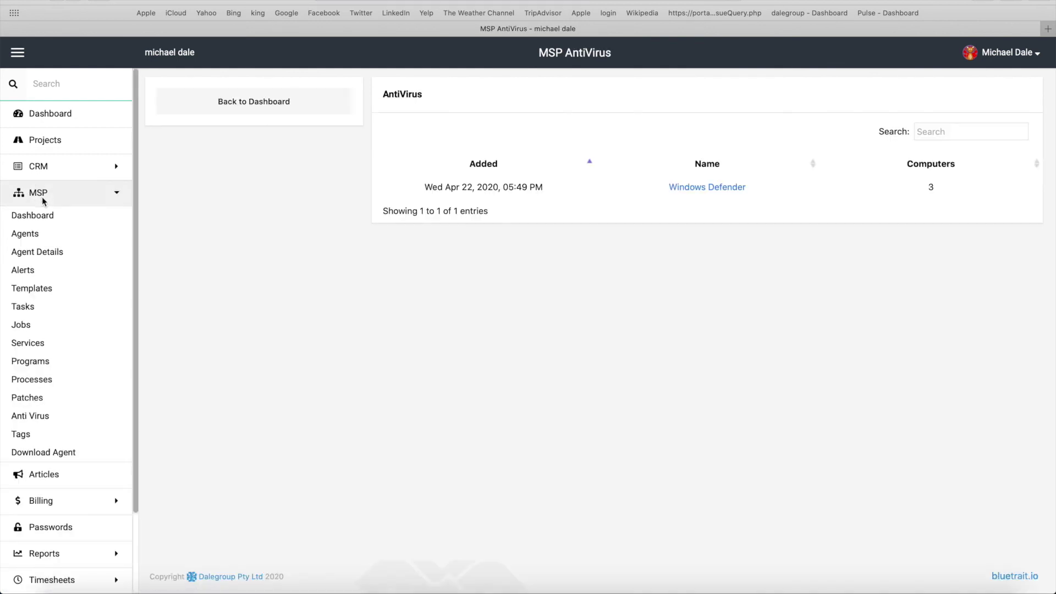
pyautogui.click(22, 437)
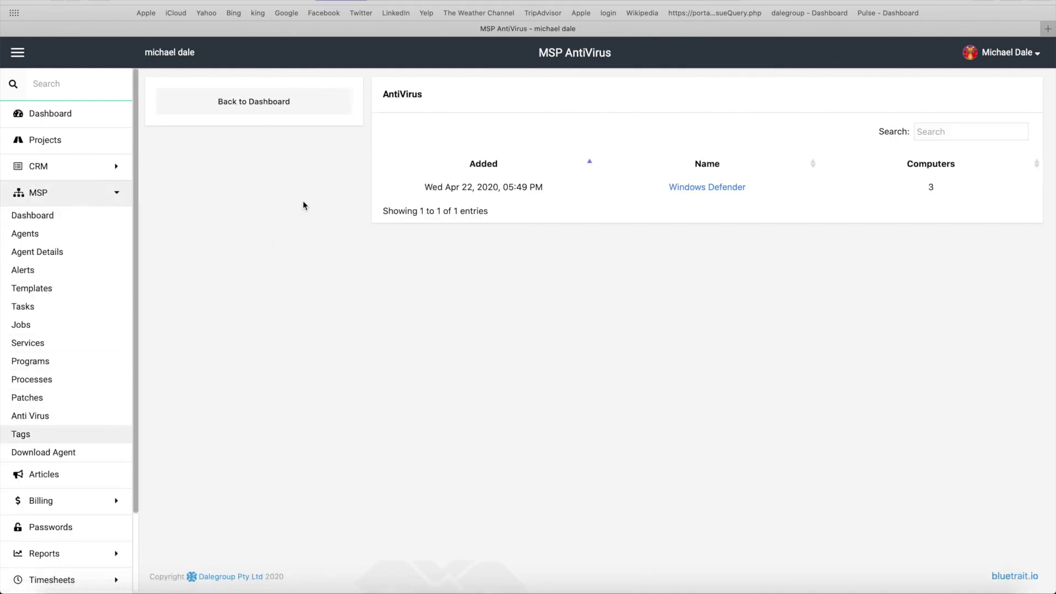
pyautogui.click(281, 111)
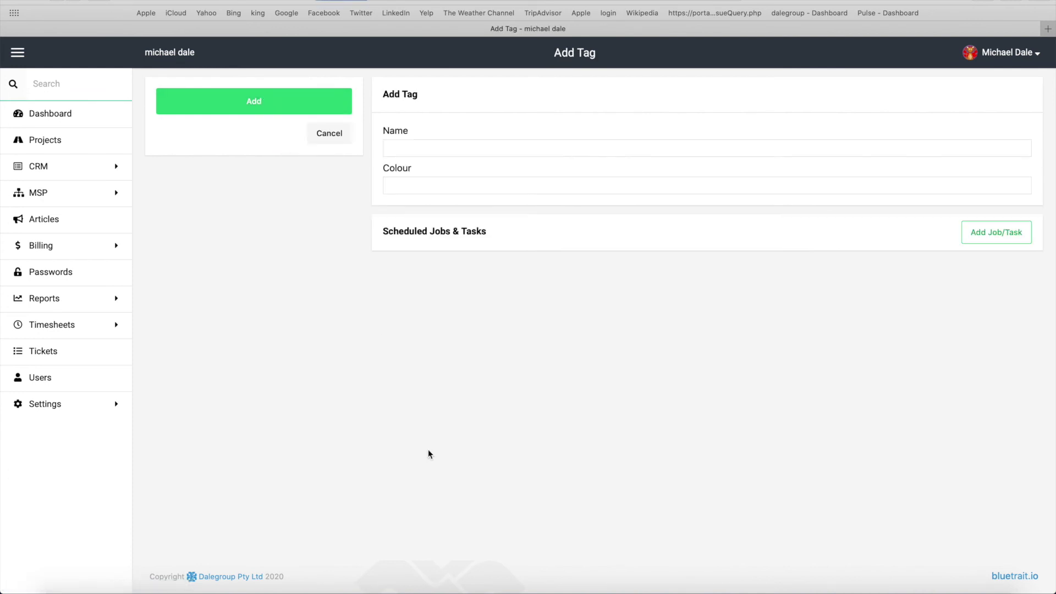
pyautogui.click(401, 149)
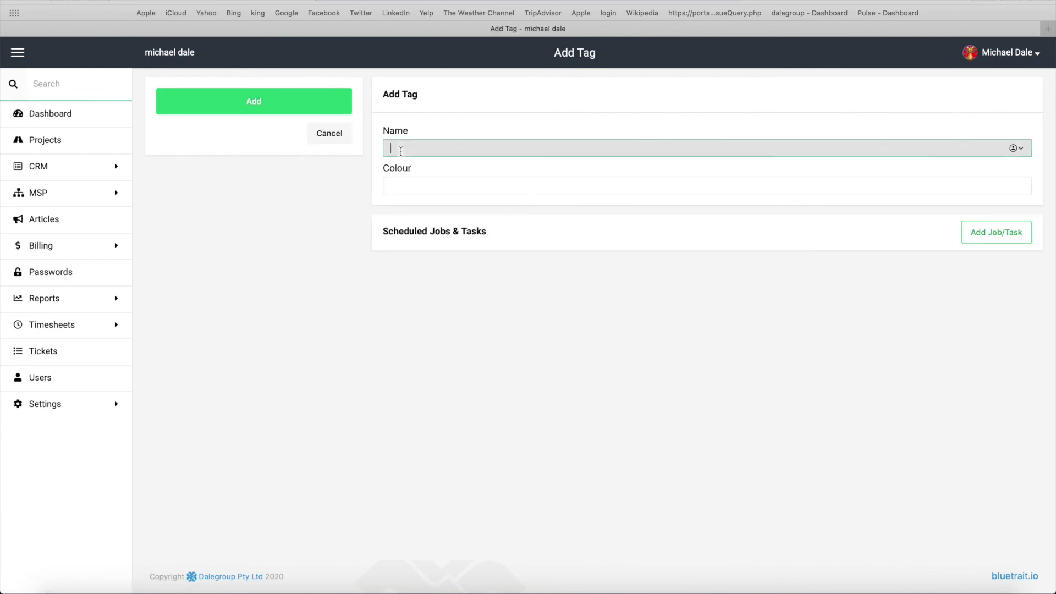
pyautogui.write('Reboot Required')
pyautogui.click(435, 185)
pyautogui.click(719, 220)
pyautogui.click(531, 323)
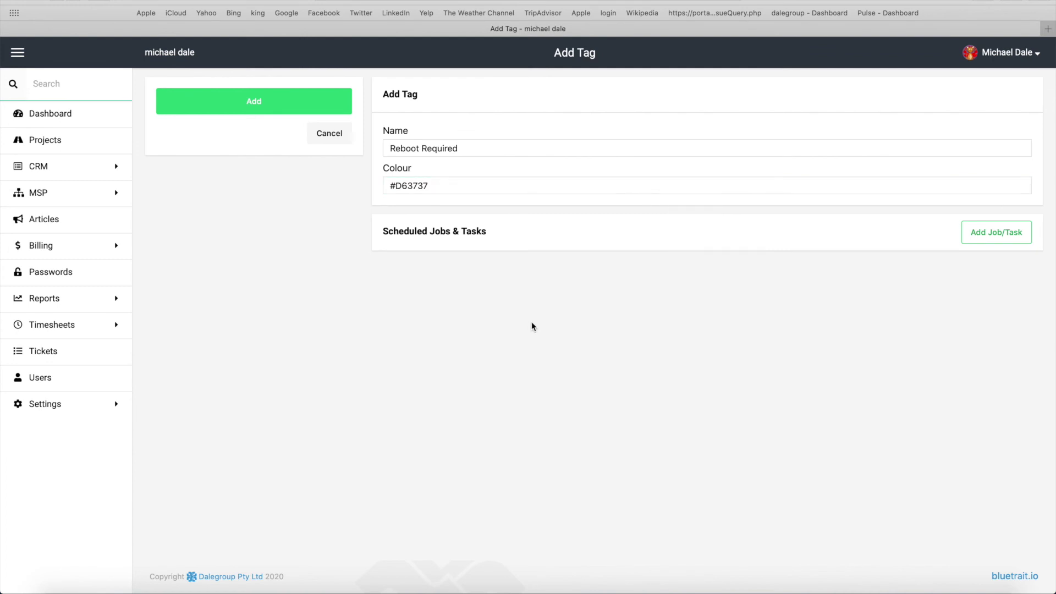
pyautogui.click(269, 100)
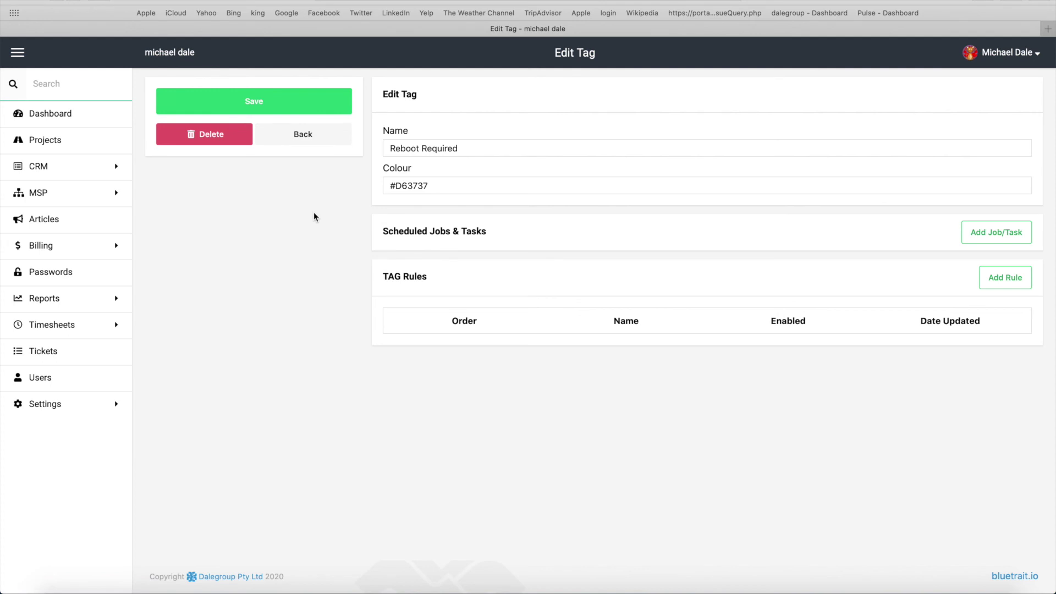
pyautogui.click(302, 139)
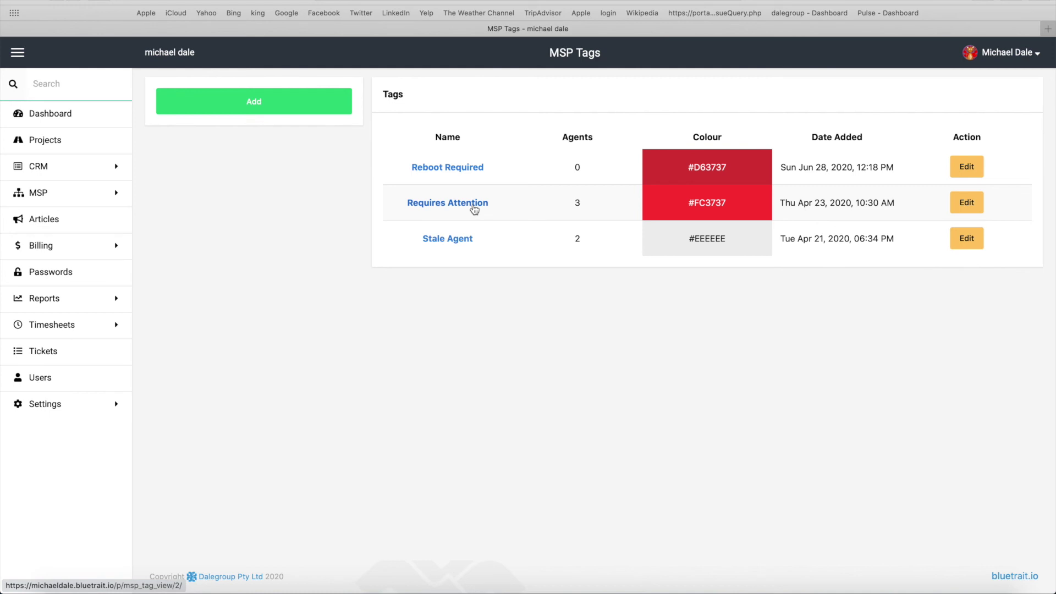
# Open the Stale Agent tag's Edit Tag page showing its 'No checkin for 30 days' rule
pyautogui.moveTo(401, 240); pyautogui.dragTo(743, 248)
pyautogui.click(743, 248)
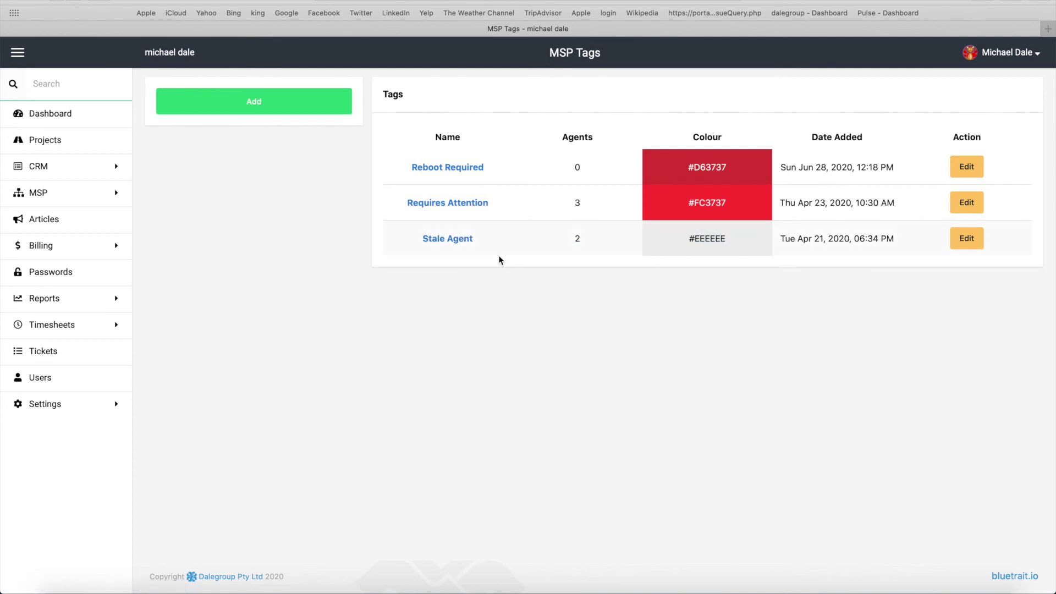
pyautogui.click(464, 245)
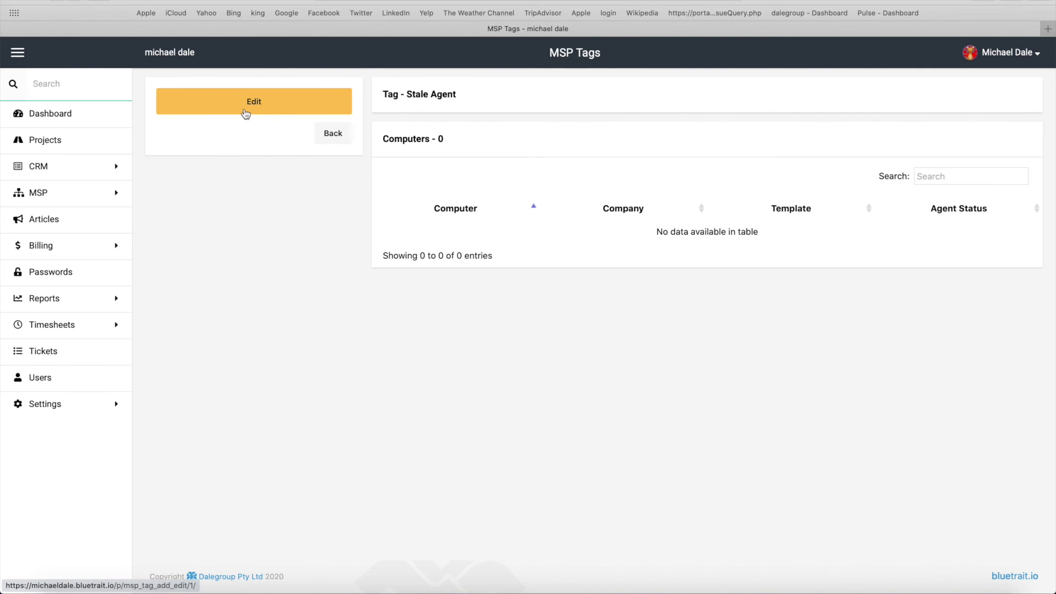
pyautogui.click(264, 112)
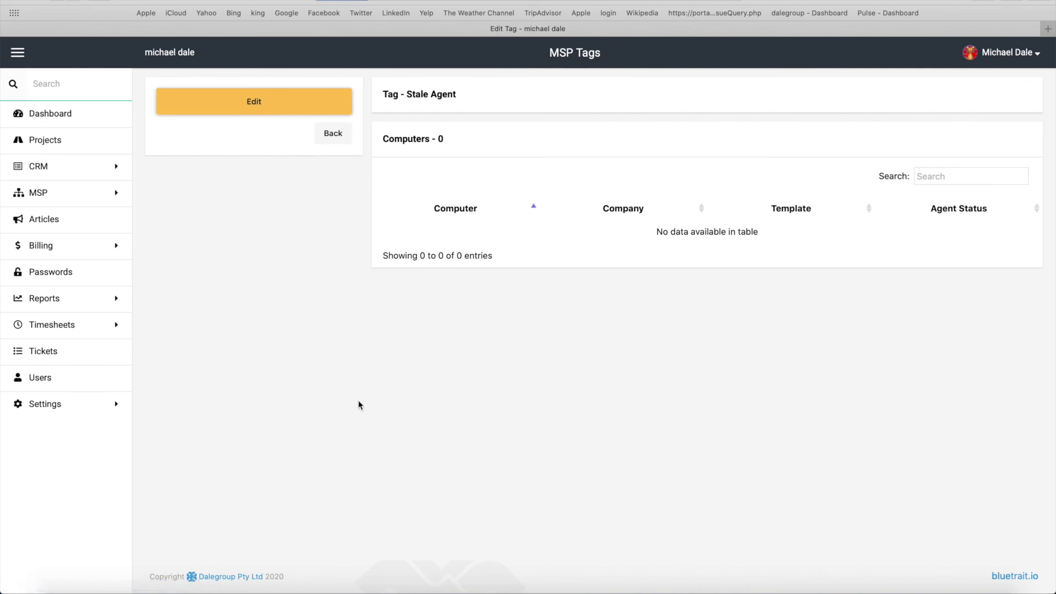
pyautogui.moveTo(372, 276); pyautogui.dragTo(903, 385)
pyautogui.click(848, 394)
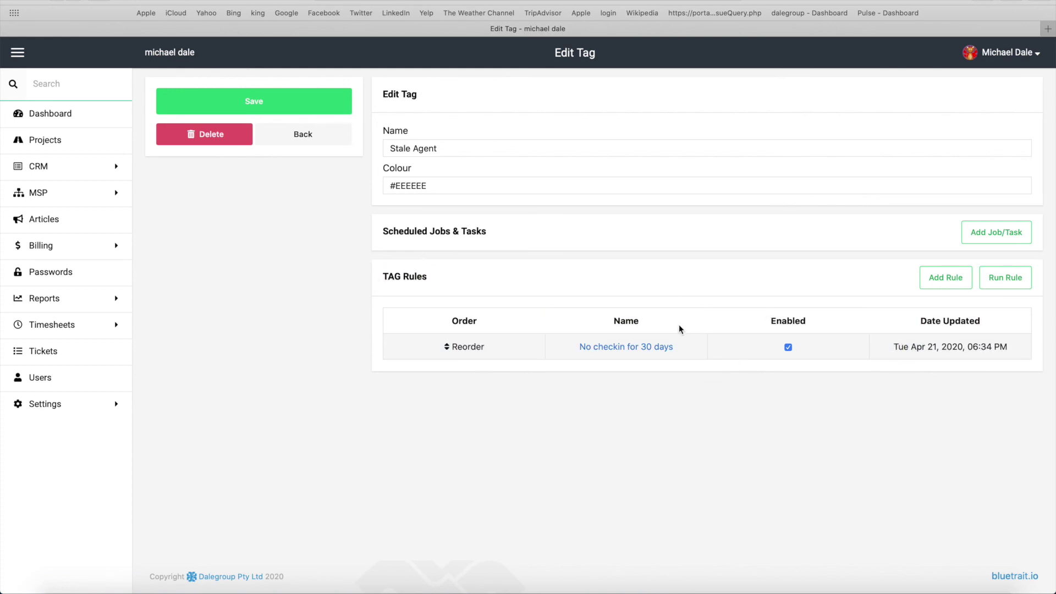
# Open the 'No checkin for 30 days' rule, keep Any matching, and add a Company Equals condition
pyautogui.click(618, 348)
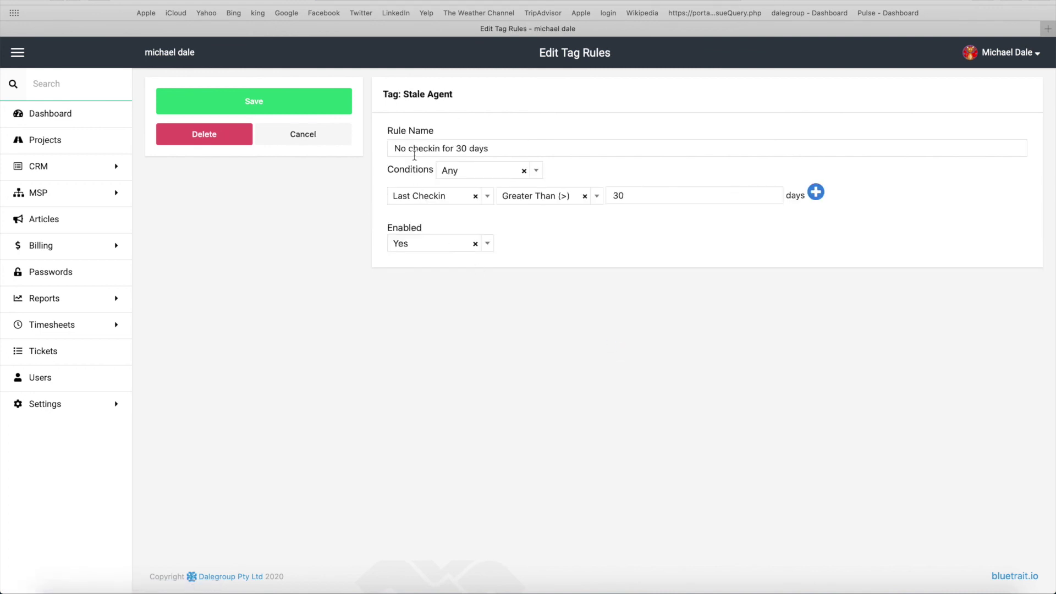
pyautogui.click(459, 172)
pyautogui.click(458, 174)
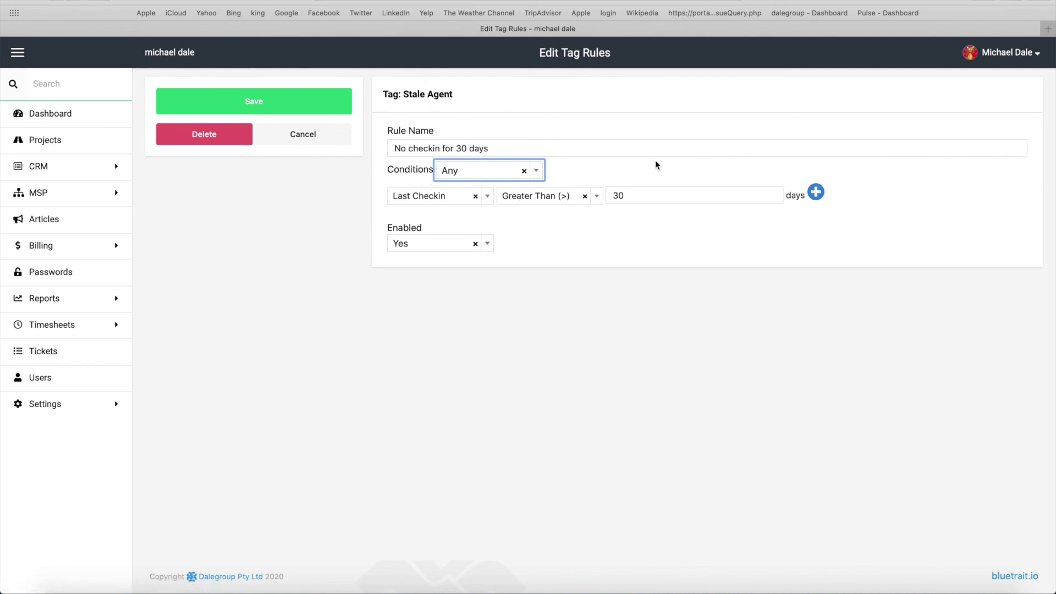
pyautogui.click(819, 197)
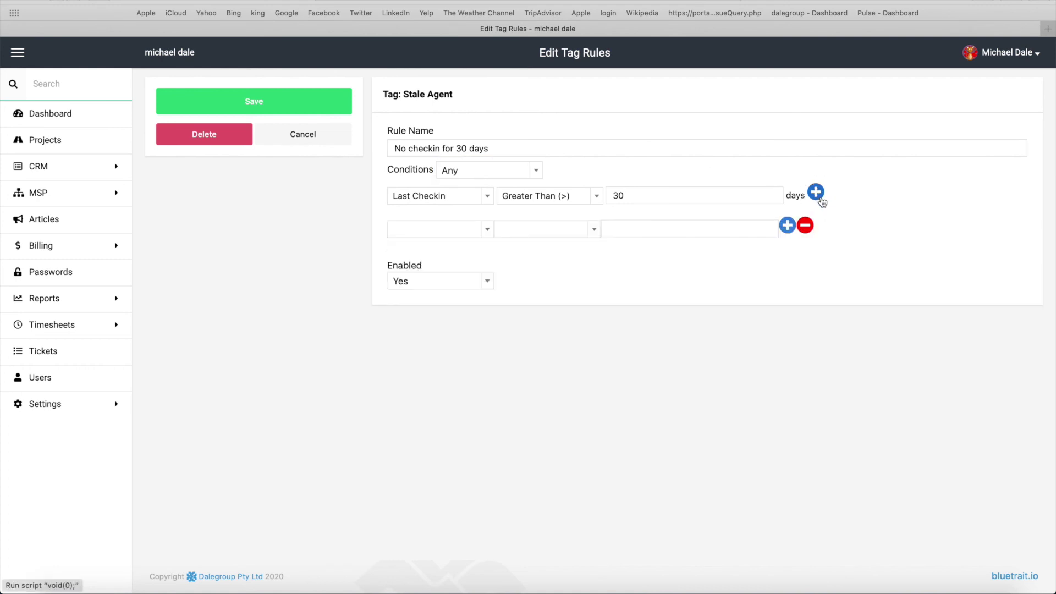
pyautogui.click(423, 231)
pyautogui.scroll(-5, 443, 341)
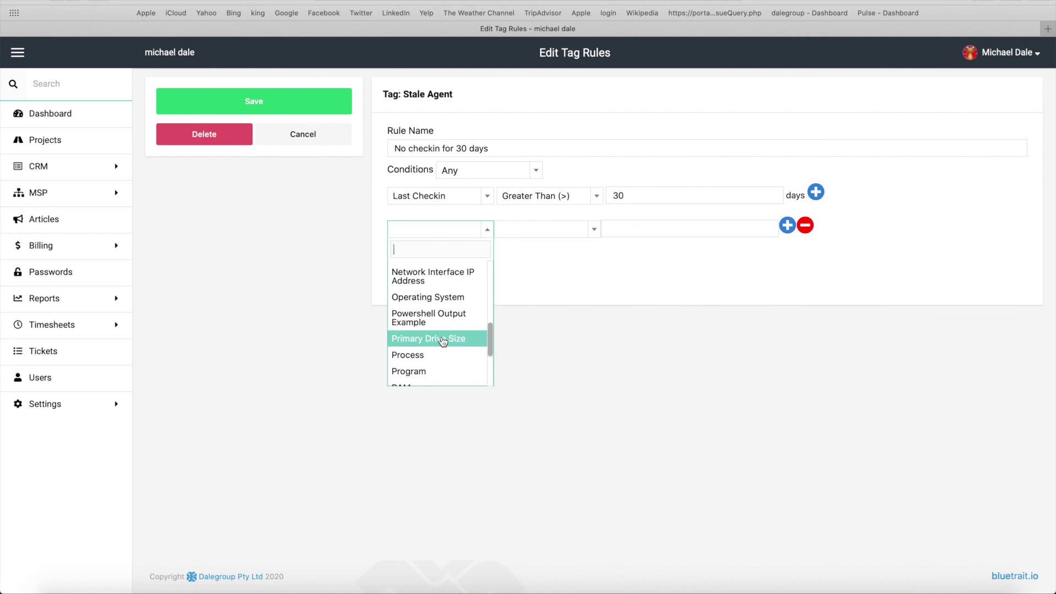
pyautogui.scroll(-4, 443, 341)
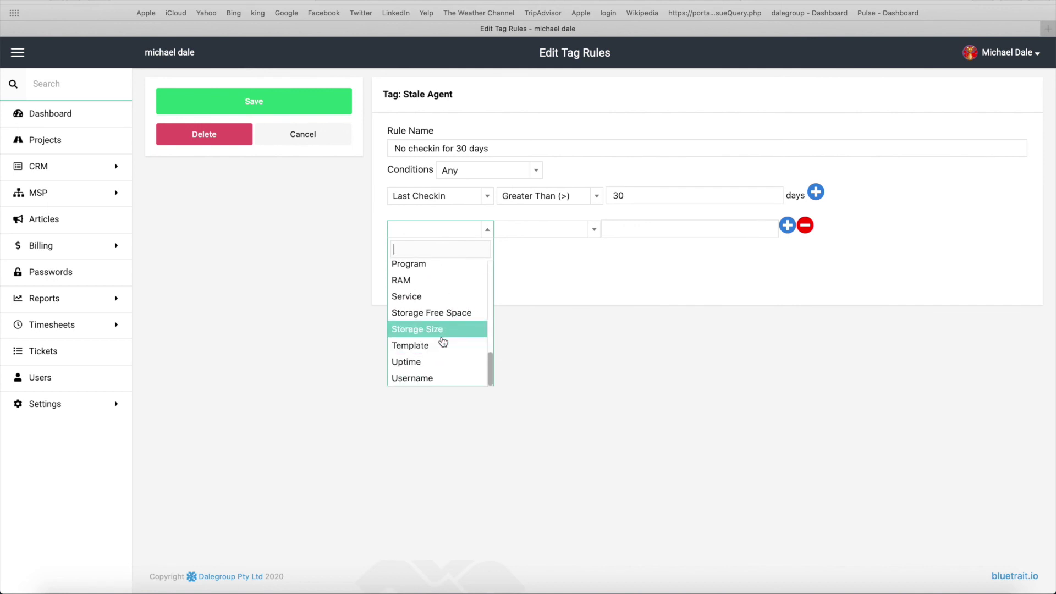
pyautogui.scroll(10, 444, 341)
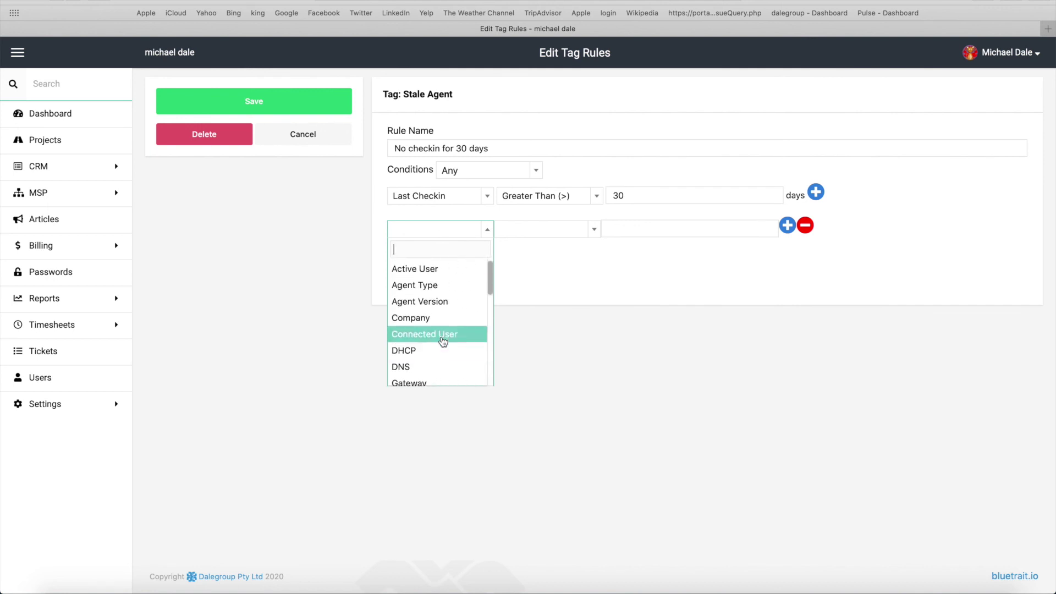
pyautogui.click(436, 317)
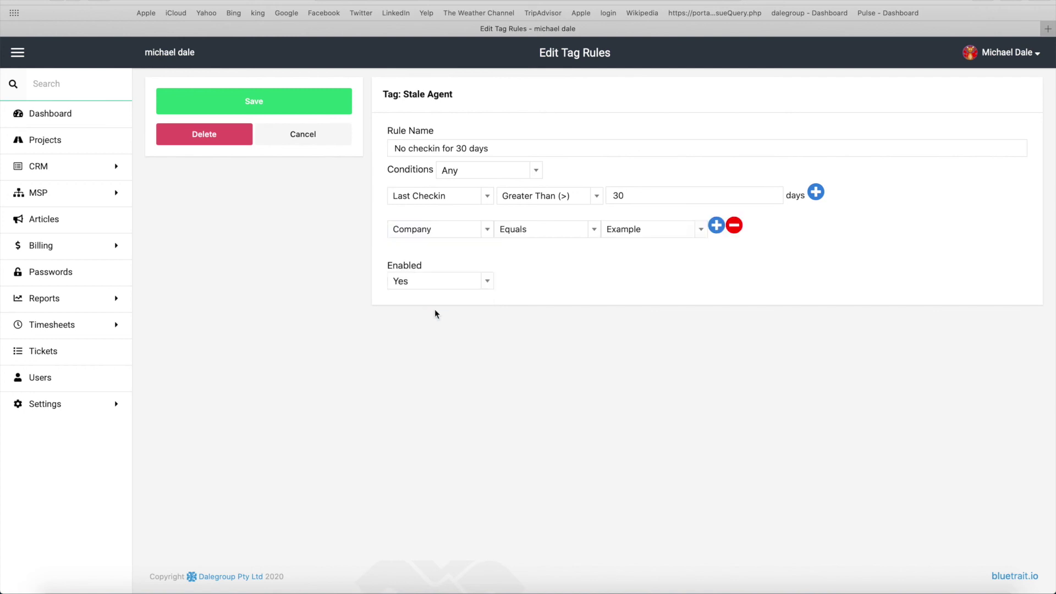
pyautogui.click(554, 237)
pyautogui.click(553, 237)
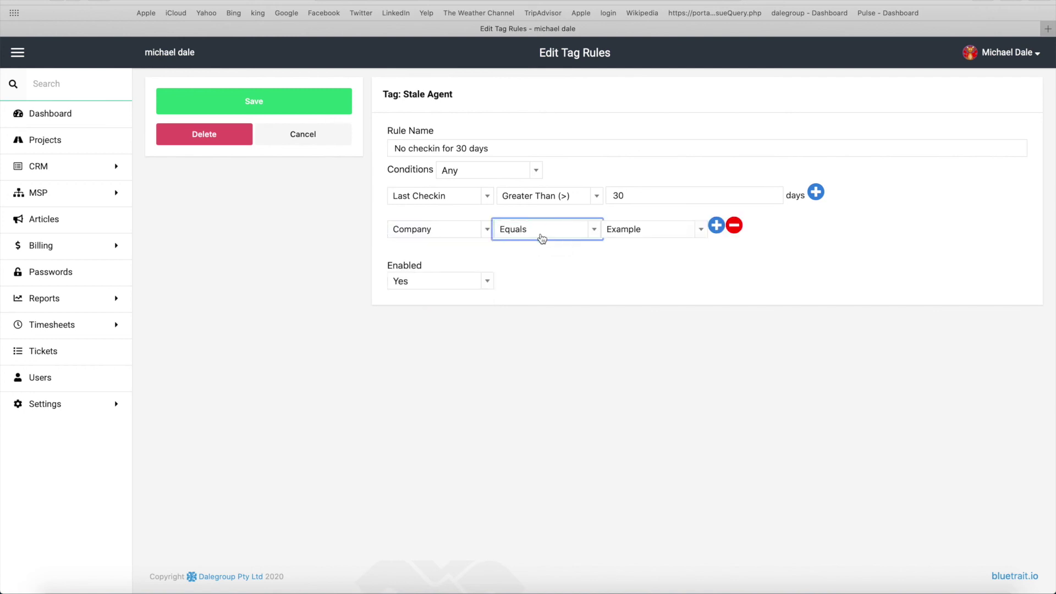
# Change the new condition's field from Company to Operating System
pyautogui.click(410, 230)
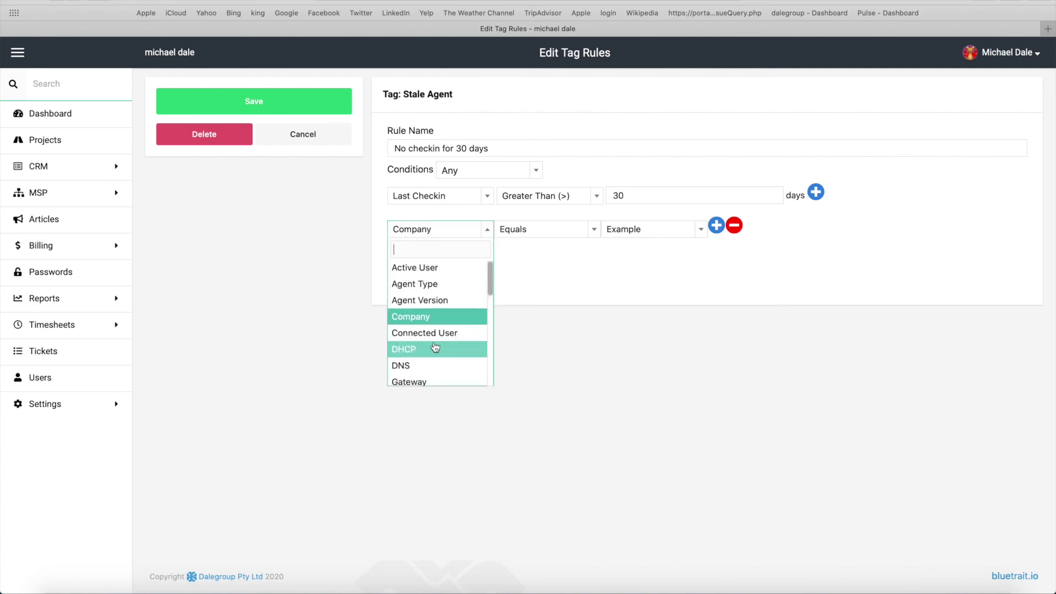
pyautogui.scroll(-3, 435, 347)
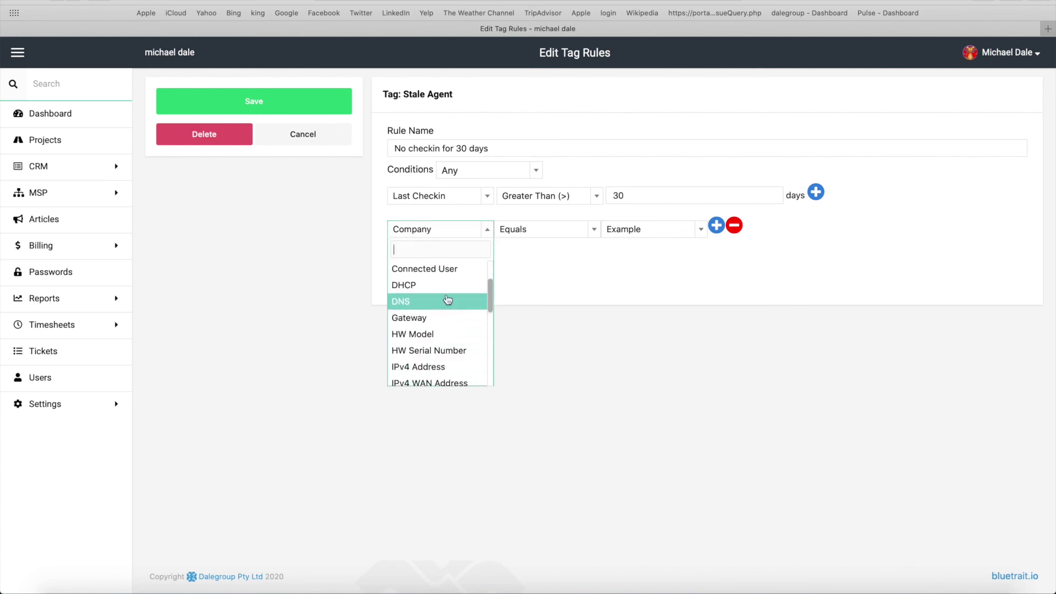
pyautogui.scroll(-5, 445, 306)
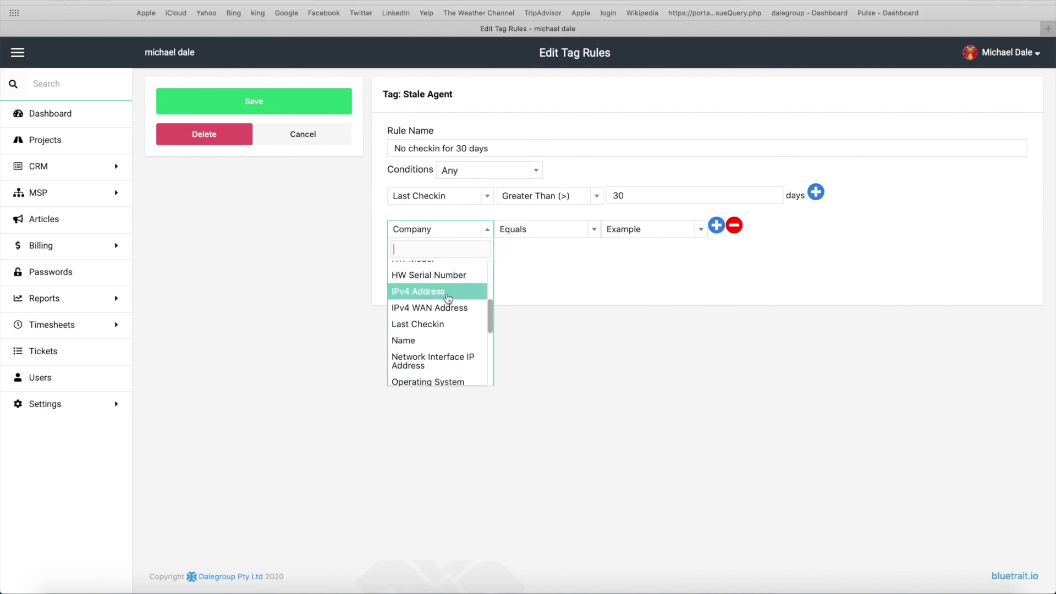
pyautogui.click(443, 308)
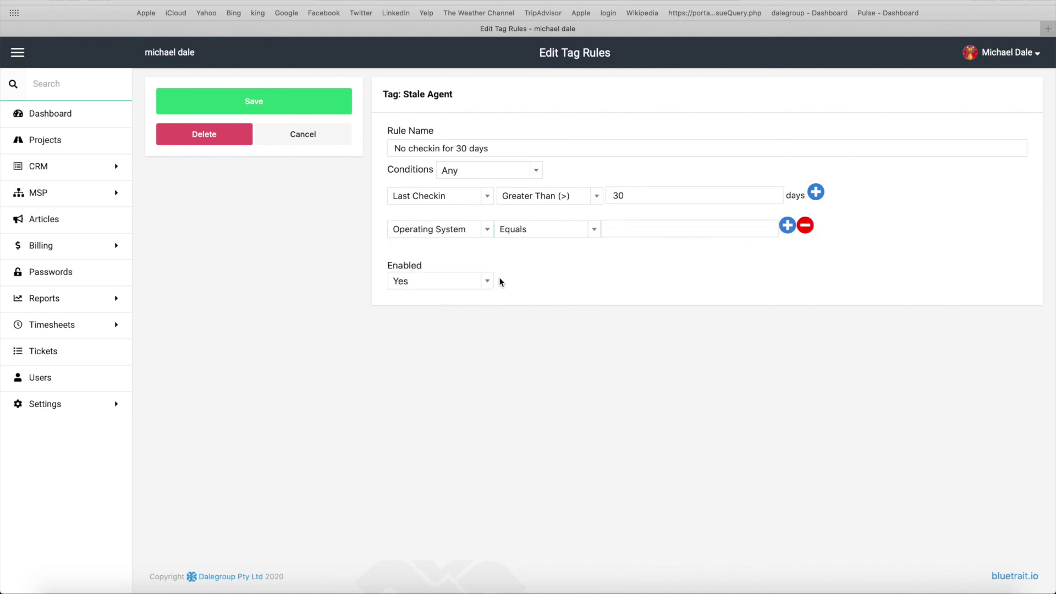
pyautogui.click(460, 239)
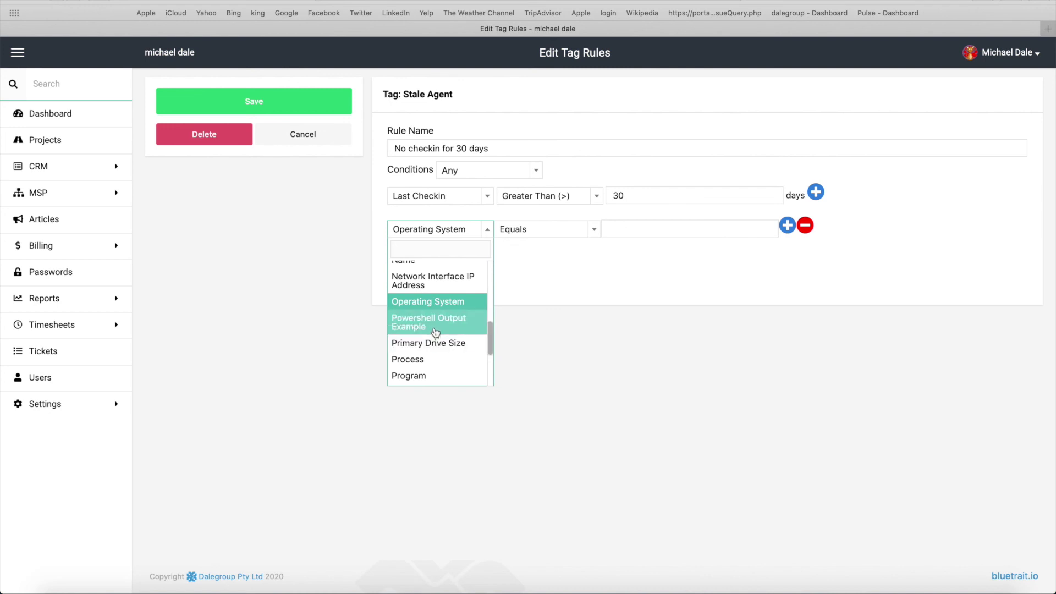
# Try the condition as Process searching 'blue', then as Program searching 'abo'
pyautogui.scroll(-2, 437, 330)
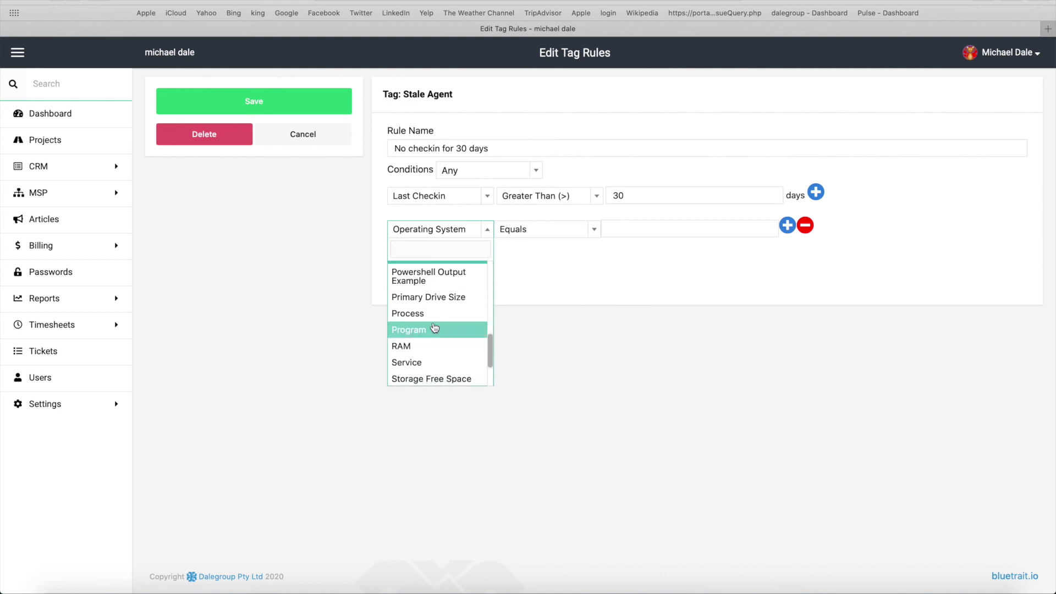
pyautogui.click(427, 320)
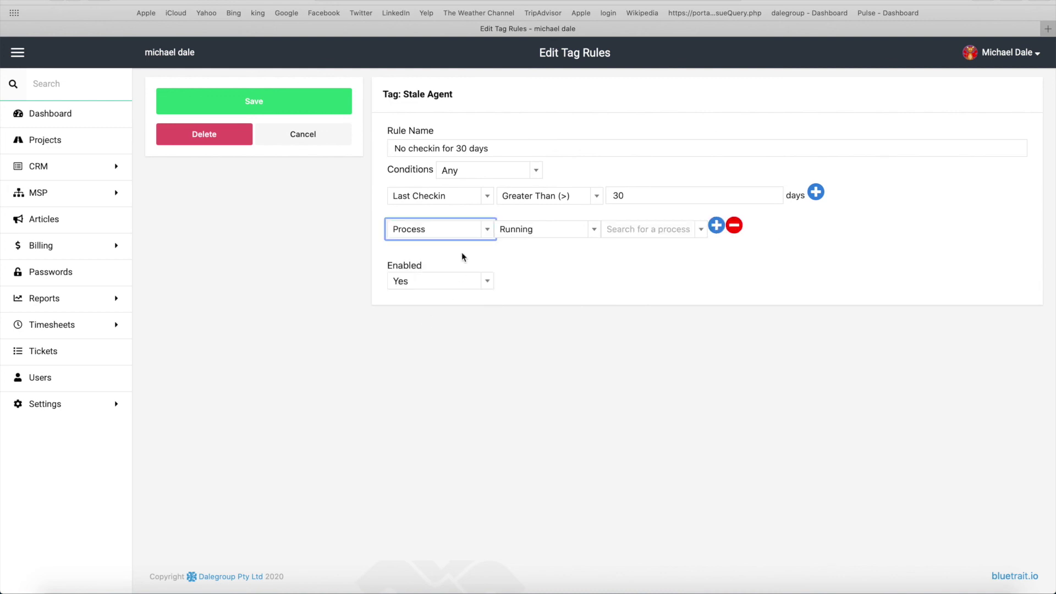
pyautogui.click(645, 230)
pyautogui.write('blue')
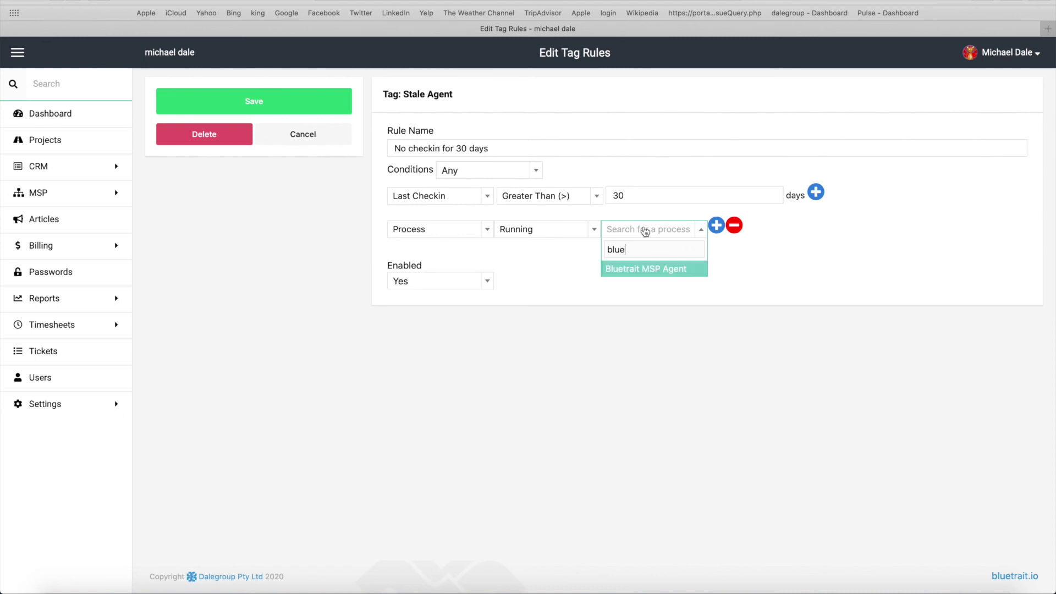
pyautogui.click(572, 268)
pyautogui.click(440, 231)
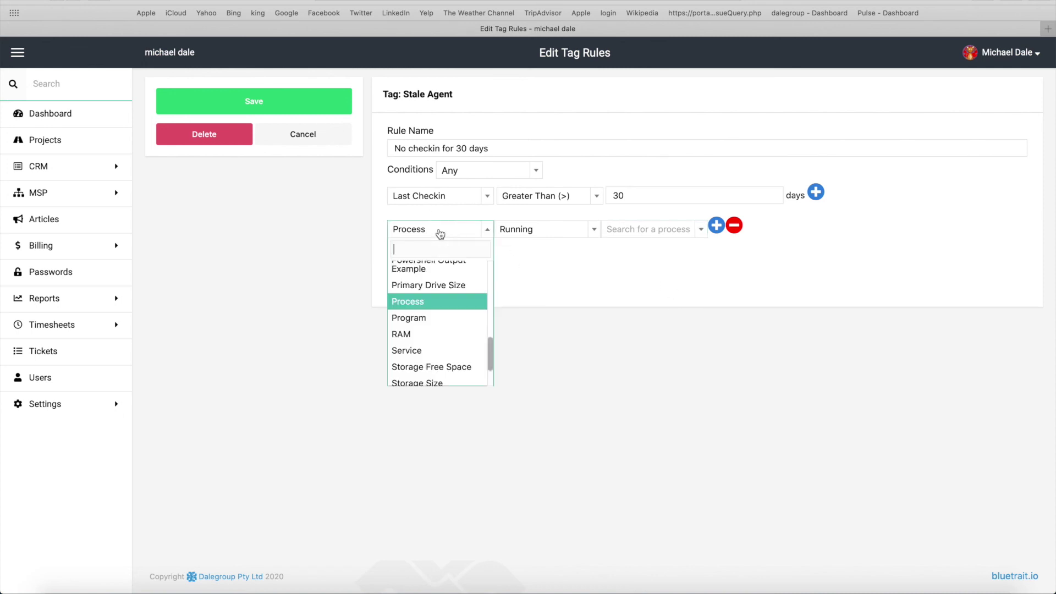
pyautogui.click(437, 317)
pyautogui.click(650, 228)
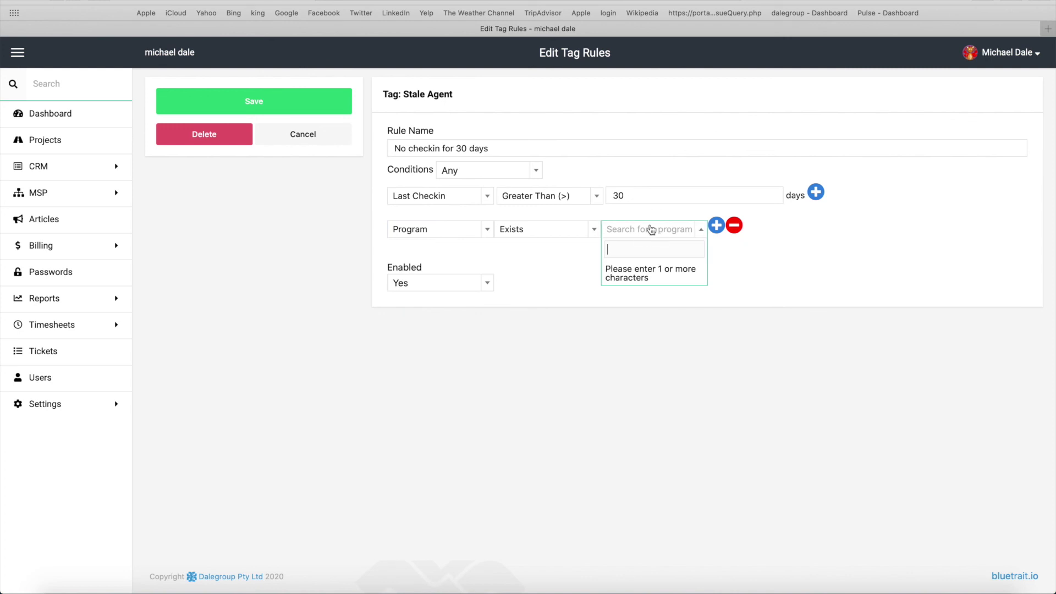
pyautogui.write('abo')
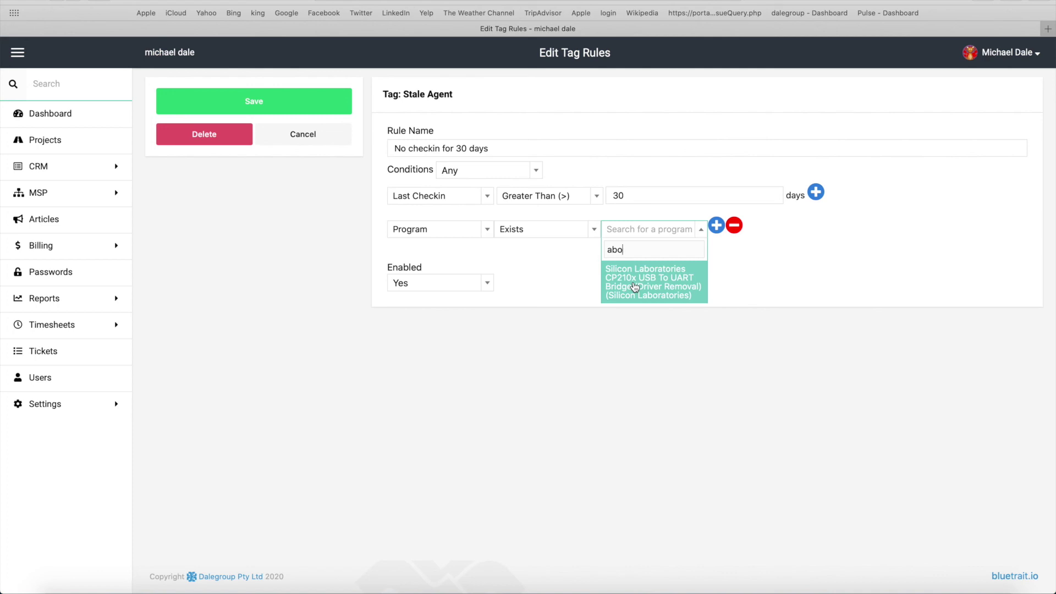
# Switch the condition field to Username and focus its value box
pyautogui.click(452, 231)
pyautogui.scroll(-2, 453, 319)
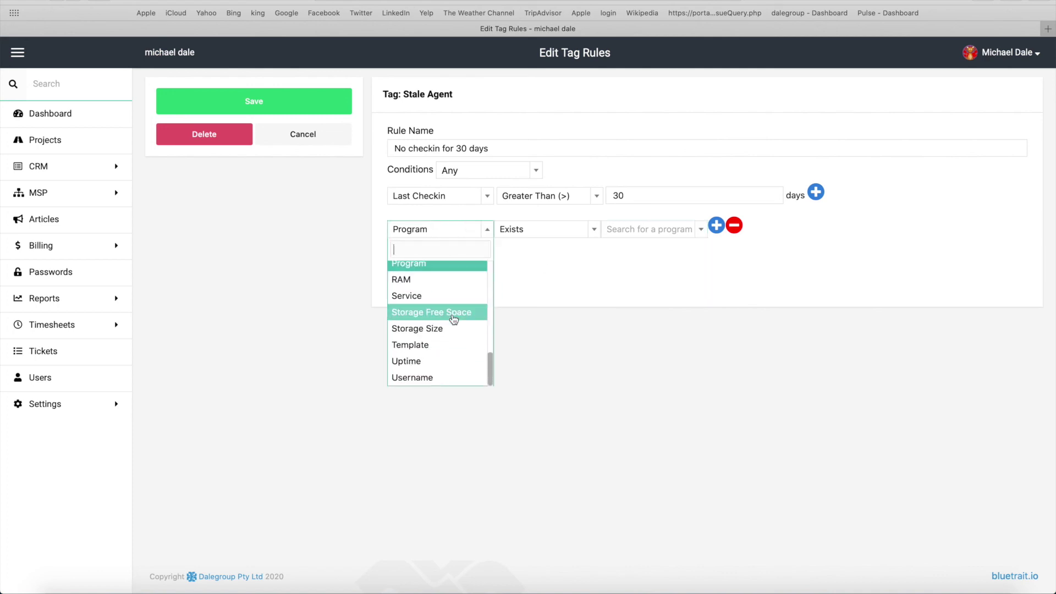
pyautogui.click(431, 379)
pyautogui.click(647, 223)
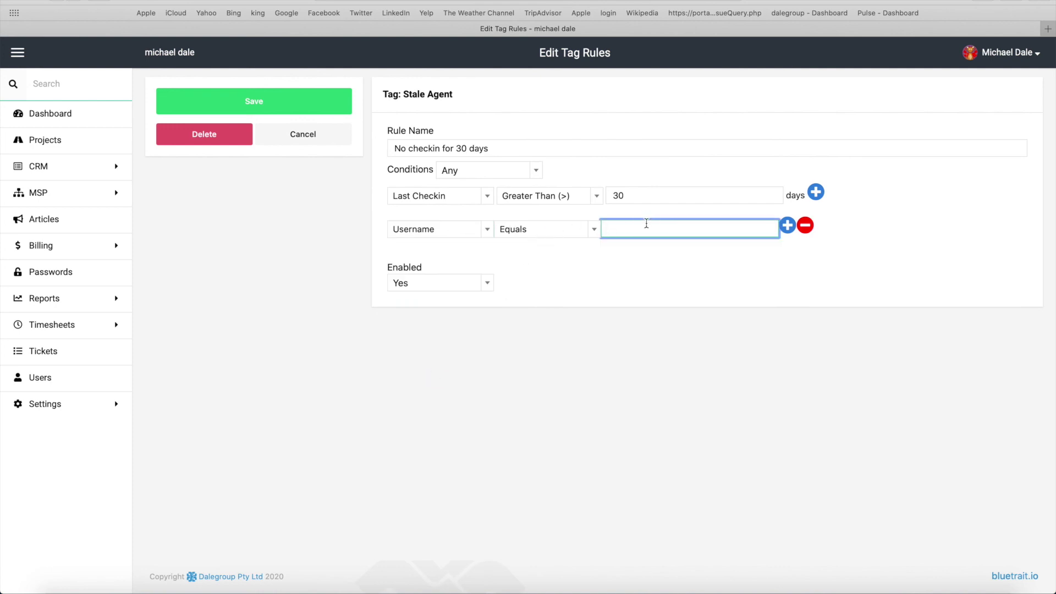
# Set the Username comparison to Contains, then switch the condition field to DNS
pyautogui.click(532, 235)
pyautogui.click(532, 287)
pyautogui.click(659, 232)
pyautogui.click(476, 228)
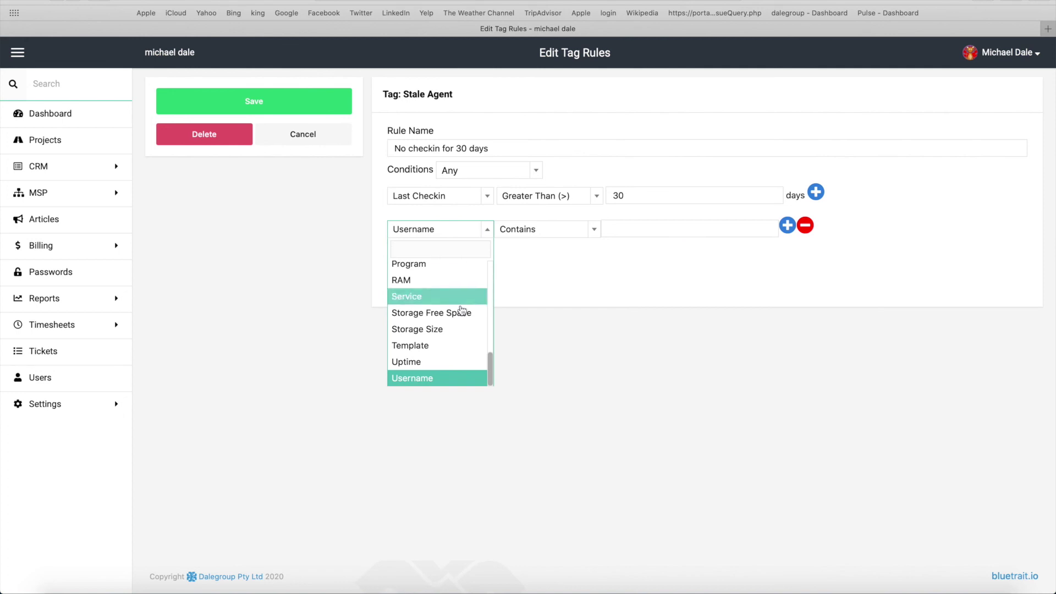
pyautogui.scroll(5, 463, 314)
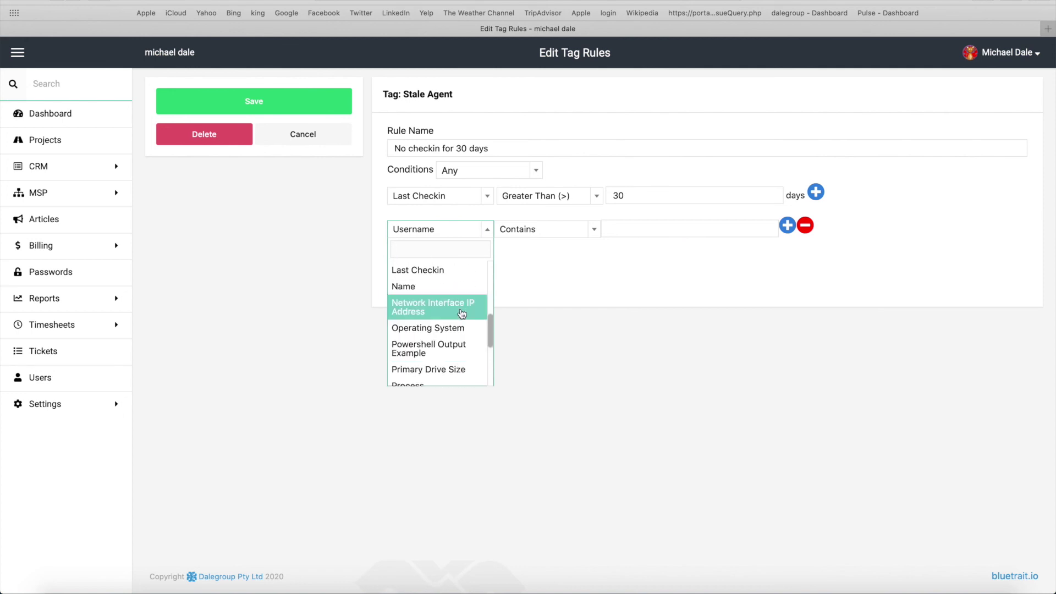
pyautogui.scroll(4, 462, 313)
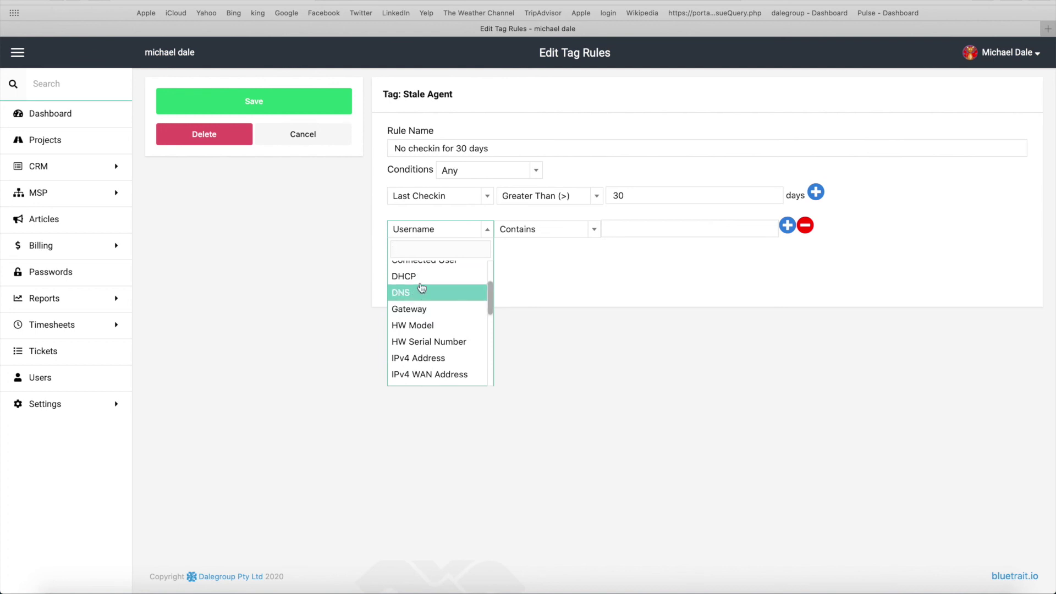
pyautogui.click(426, 294)
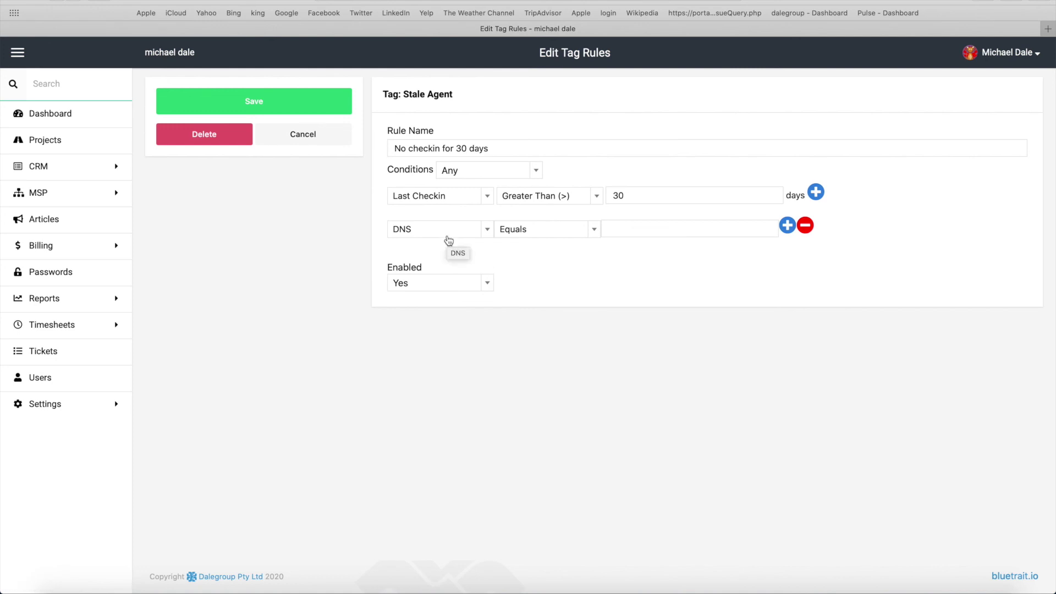
# Switch the condition to Connected User Greater Than (>), leaving the value empty
pyautogui.click(449, 241)
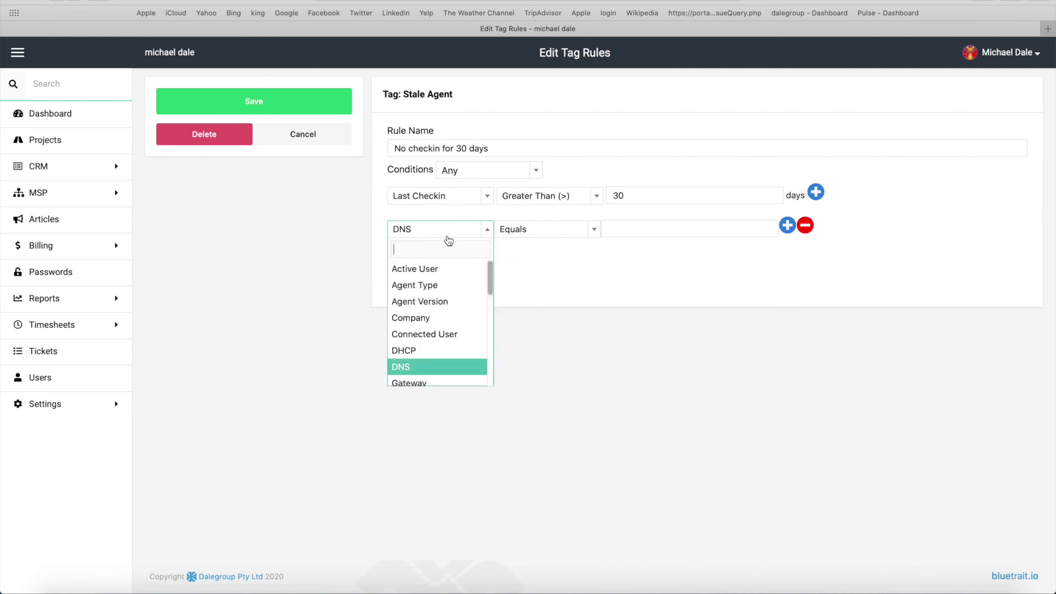
pyautogui.click(427, 337)
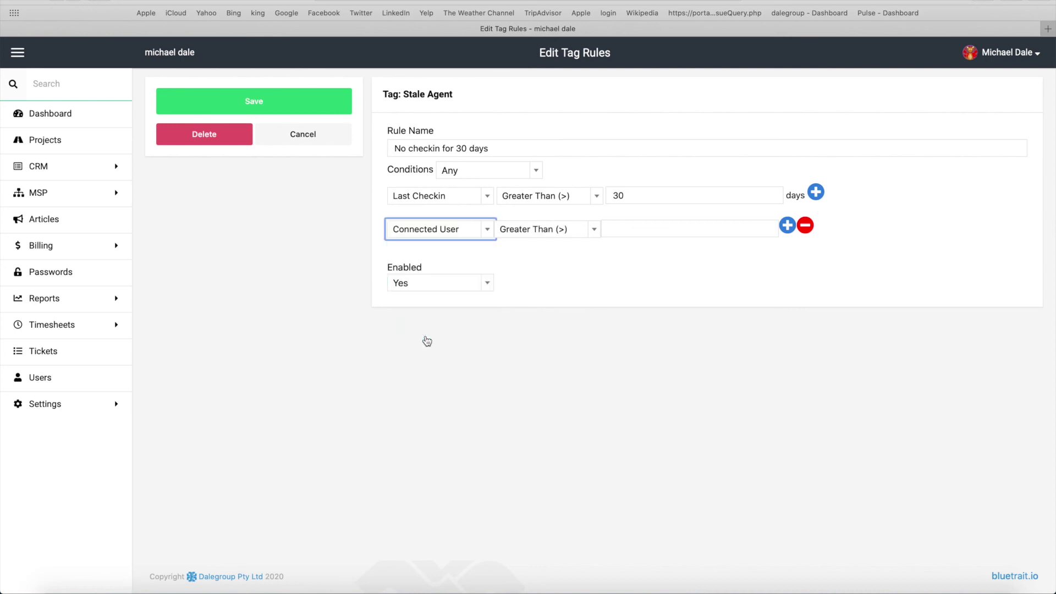
pyautogui.click(687, 231)
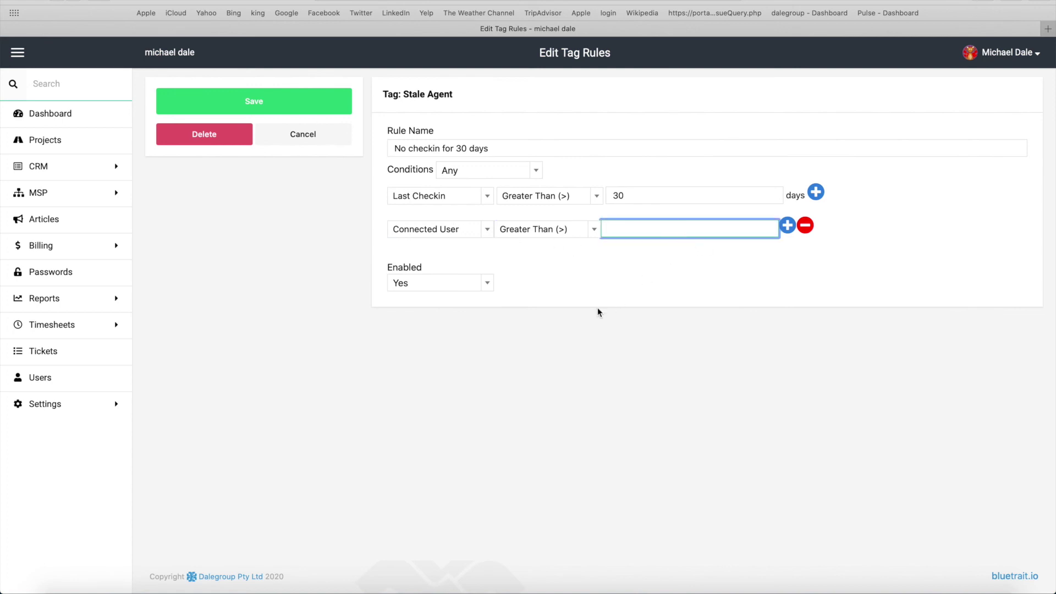
pyautogui.click(418, 229)
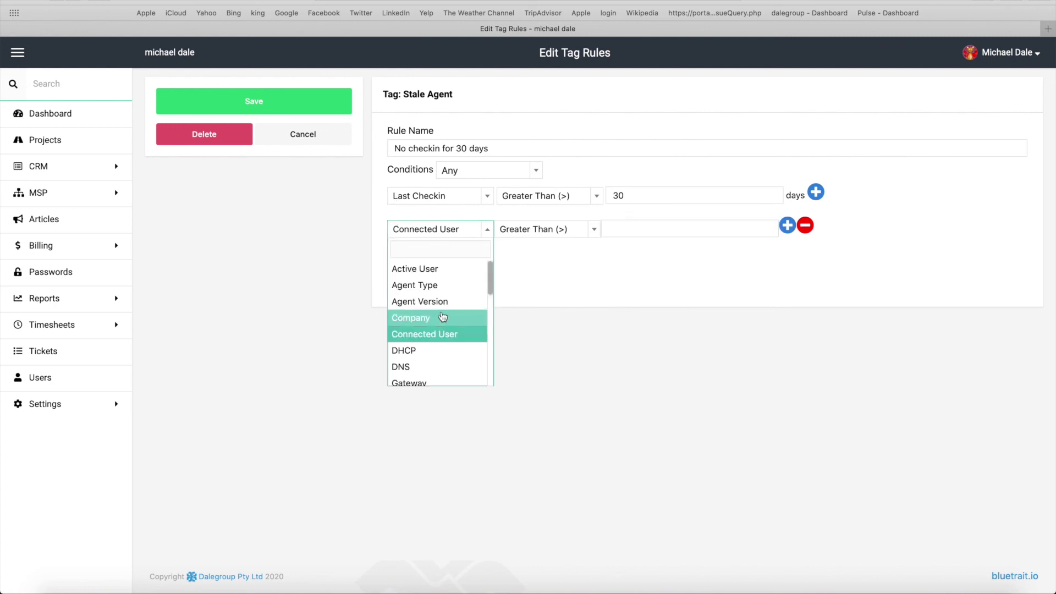
pyautogui.scroll(-3, 436, 319)
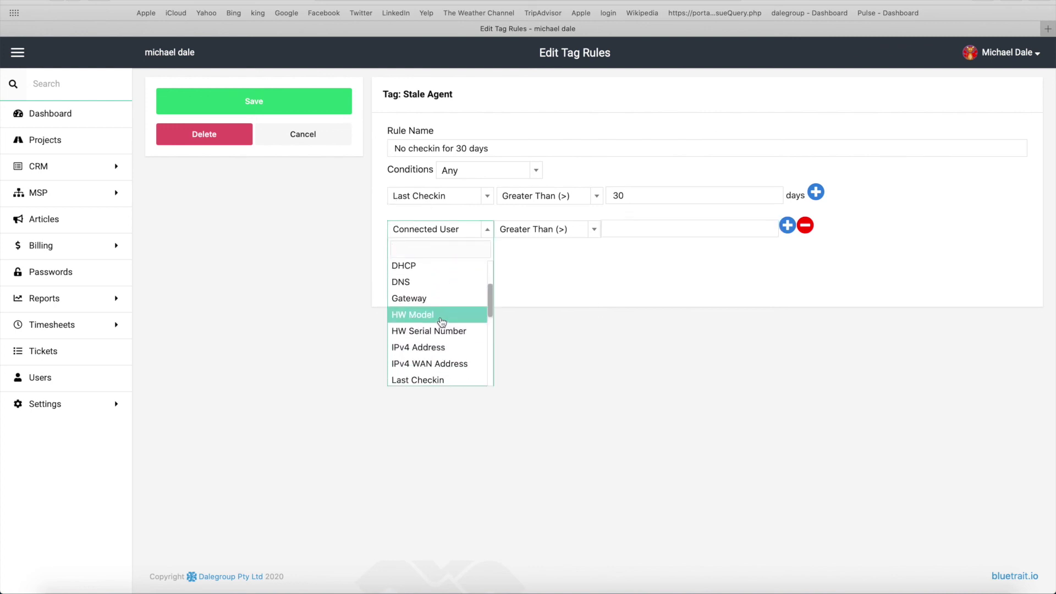
pyautogui.scroll(-3, 438, 319)
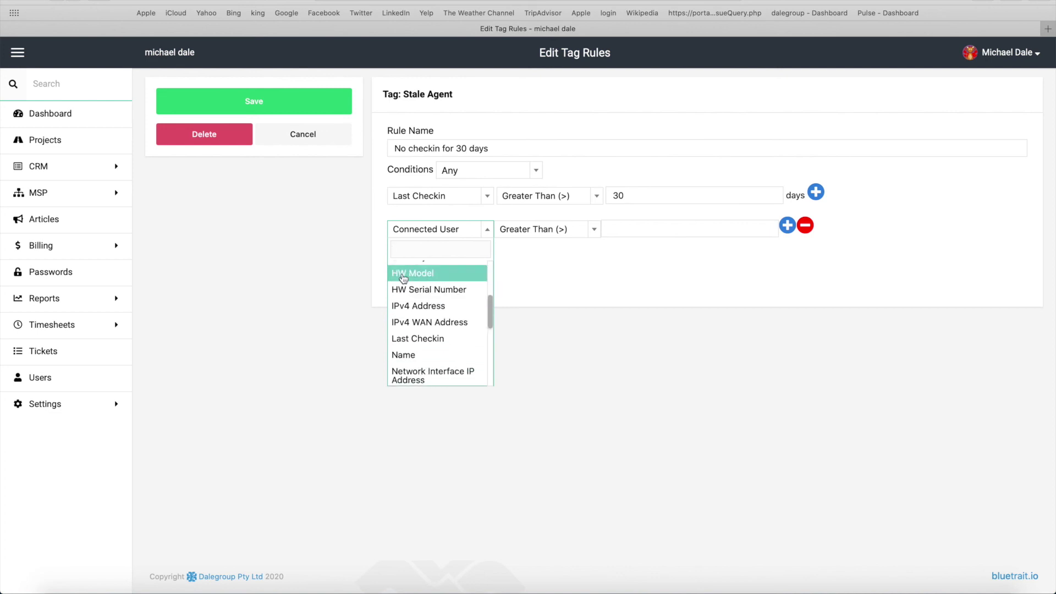
pyautogui.scroll(-3, 431, 291)
pyautogui.scroll(-3, 434, 341)
pyautogui.scroll(-1, 431, 341)
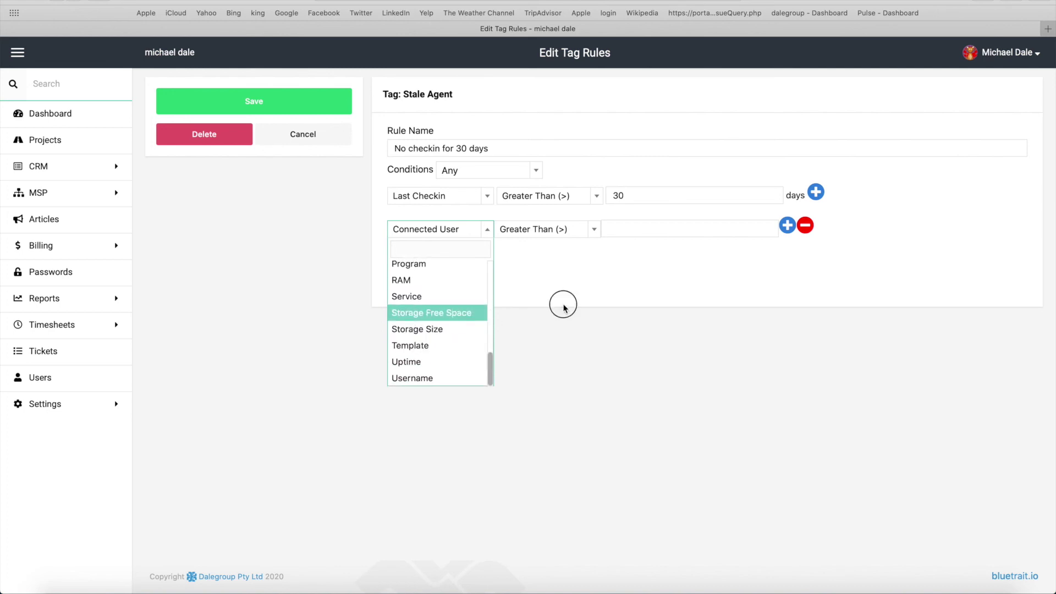
pyautogui.click(426, 235)
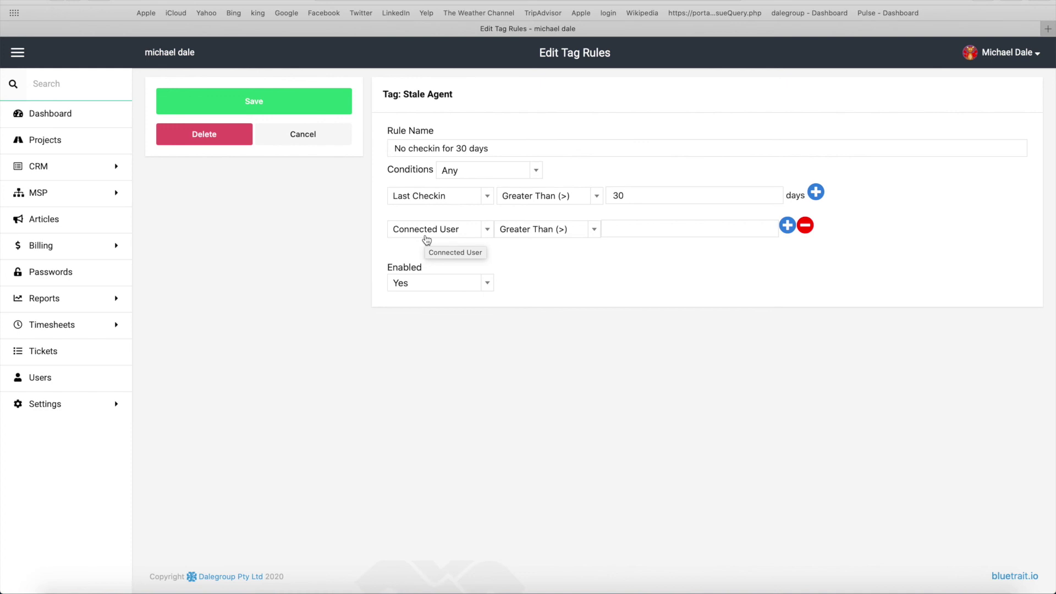
# Discard the rule edits and add a Download & Install job to the Stale Agent tag
pyautogui.click(326, 147)
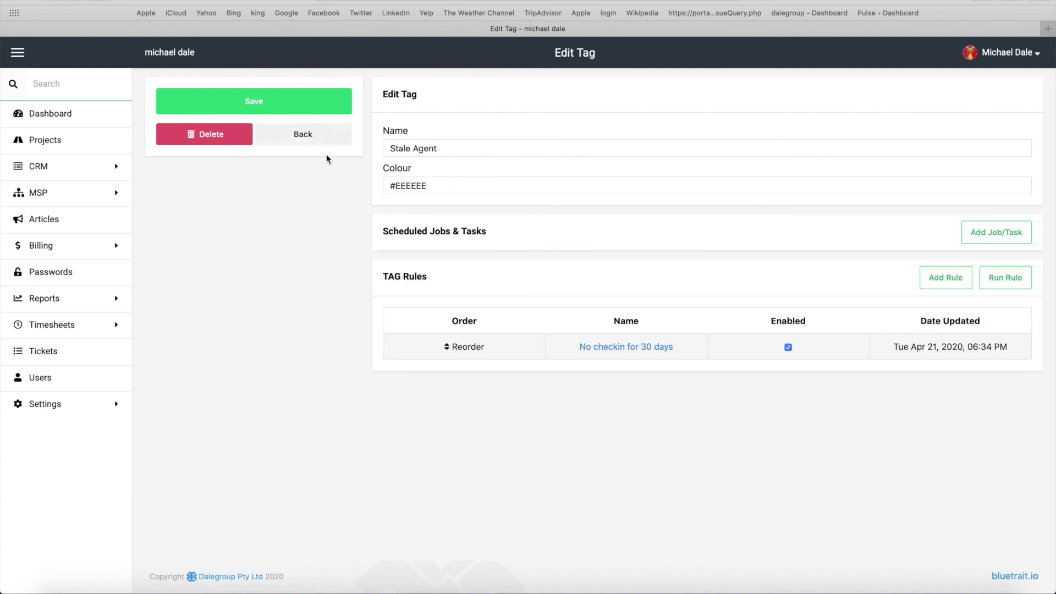
pyautogui.click(969, 242)
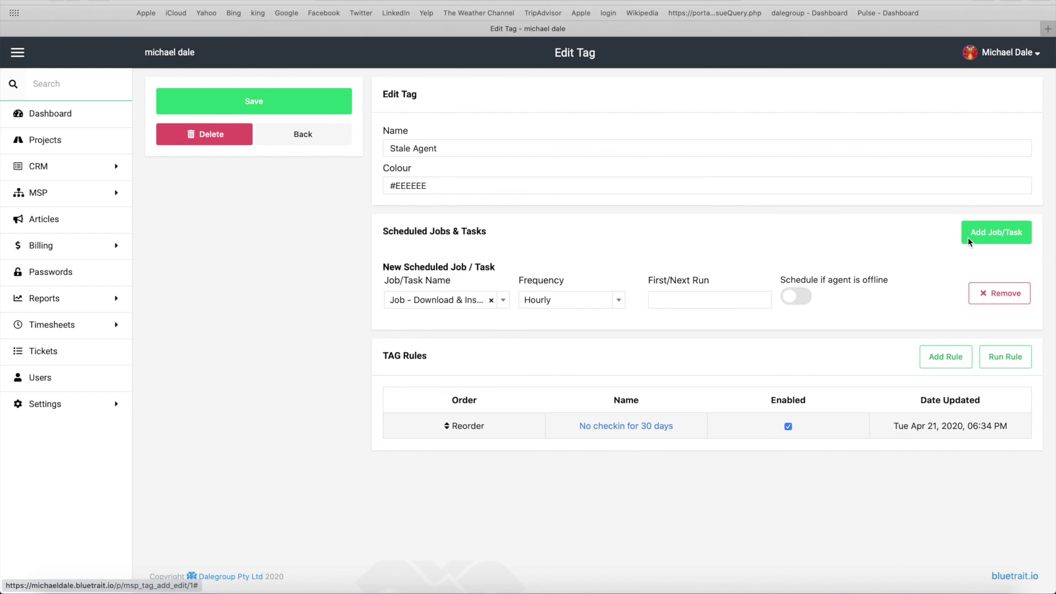
pyautogui.click(421, 300)
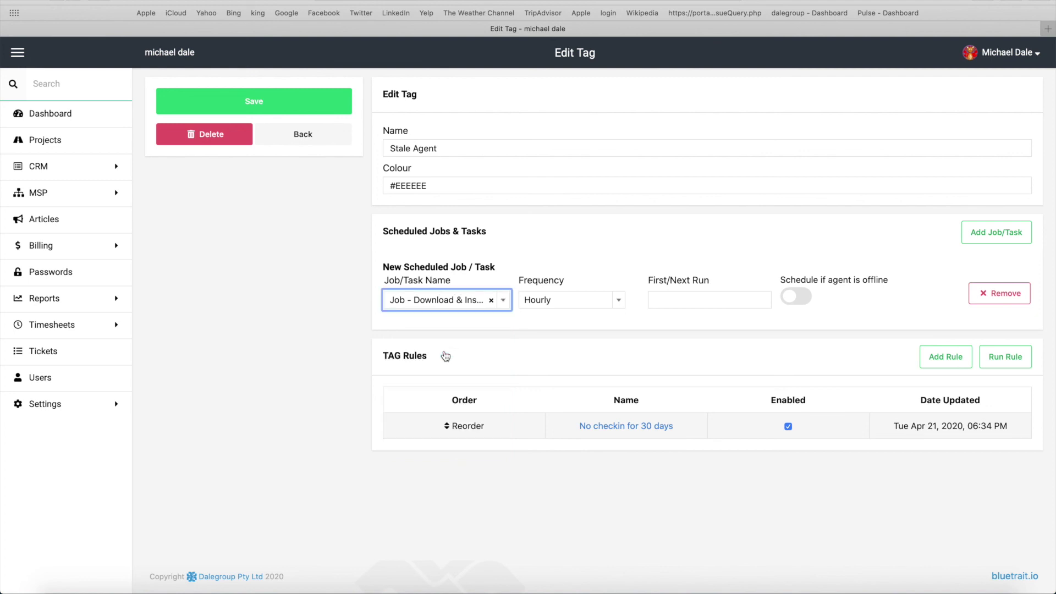
pyautogui.click(686, 299)
pyautogui.click(567, 322)
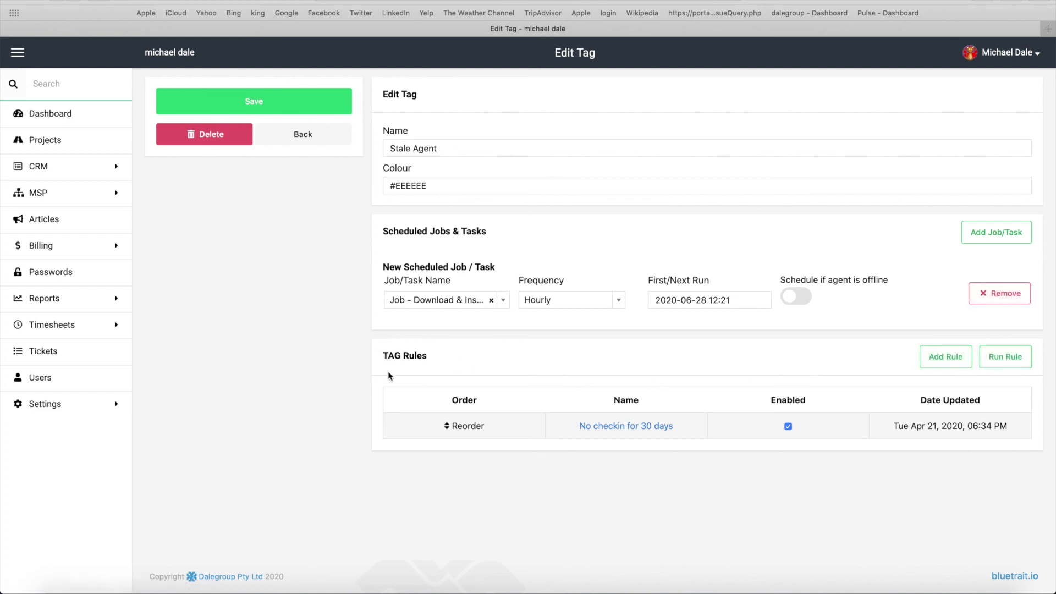
pyautogui.moveTo(378, 358); pyautogui.dragTo(801, 451)
pyautogui.click(801, 452)
# Go back to the MSP Tags list and expand the MSP section in the sidebar
pyautogui.click(311, 142)
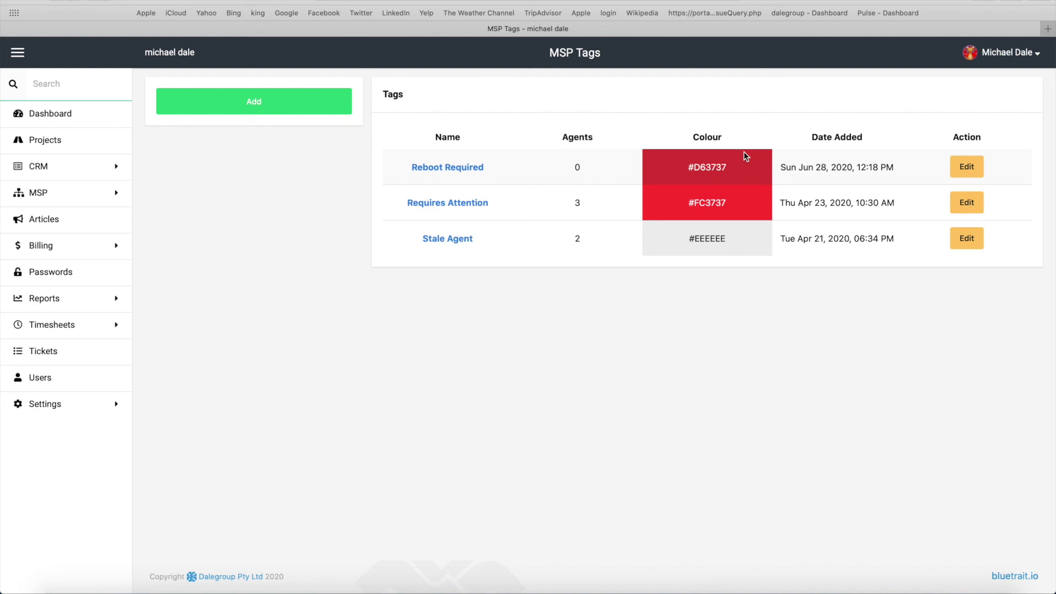
pyautogui.click(39, 202)
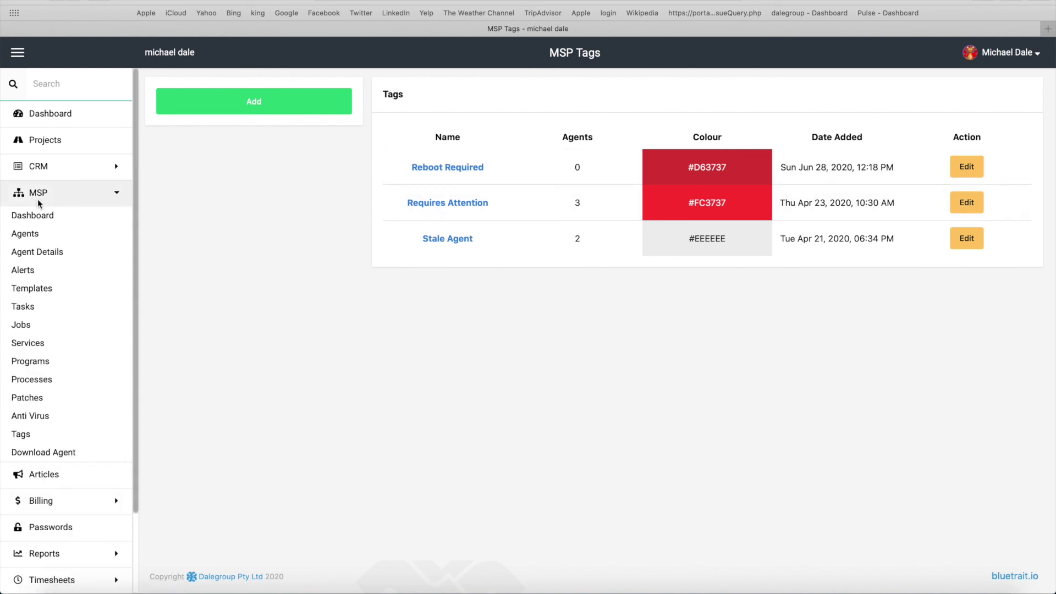